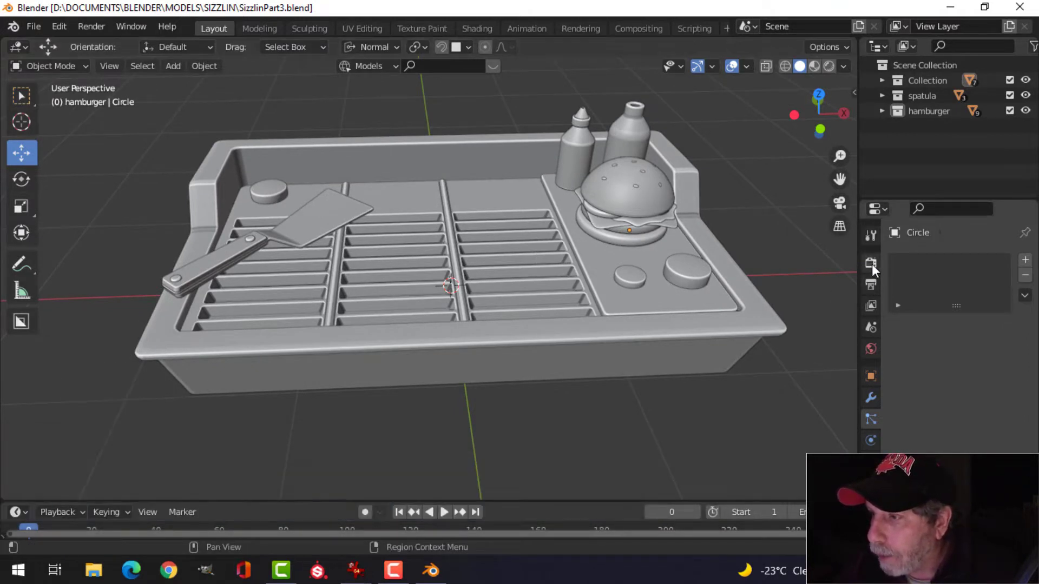
Step: Add a new material named Grill to the outer body that surrounds the grill
{"action": "left_click", "coordinate": [725, 269]}
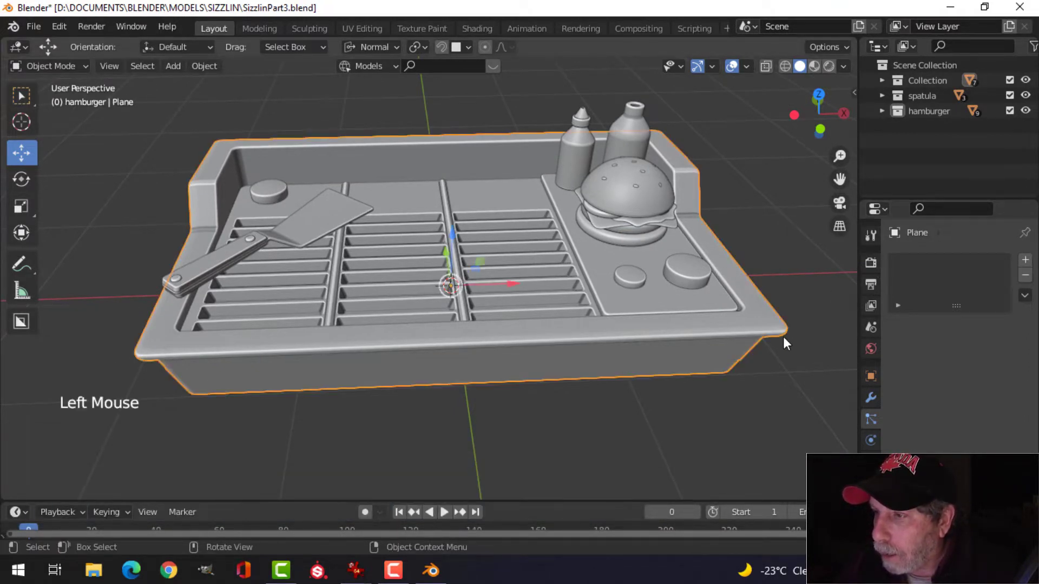
{"action": "left_click", "coordinate": [871, 462]}
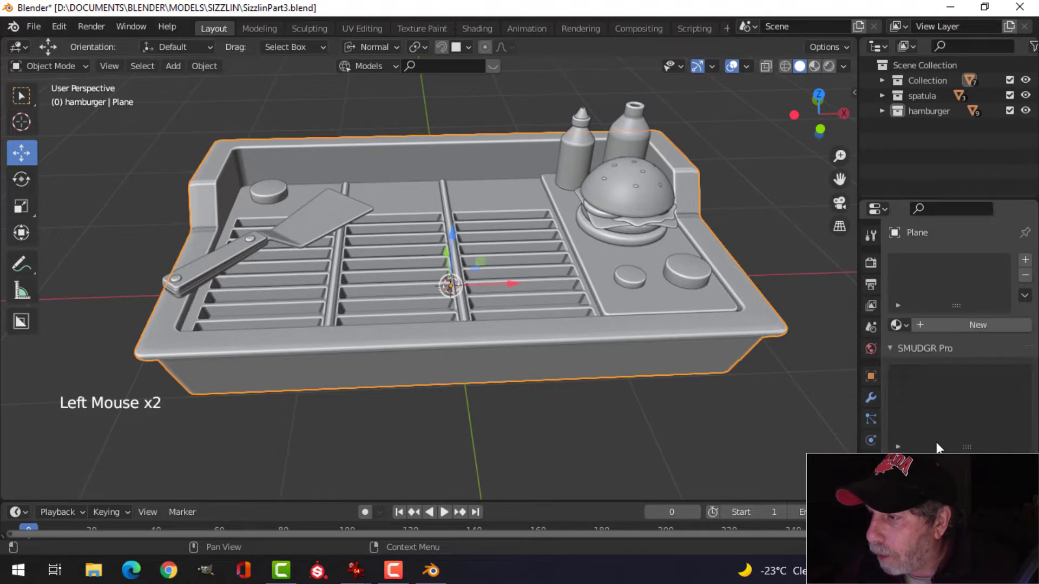
{"action": "left_click", "coordinate": [968, 325]}
{"action": "left_click", "coordinate": [960, 262]}
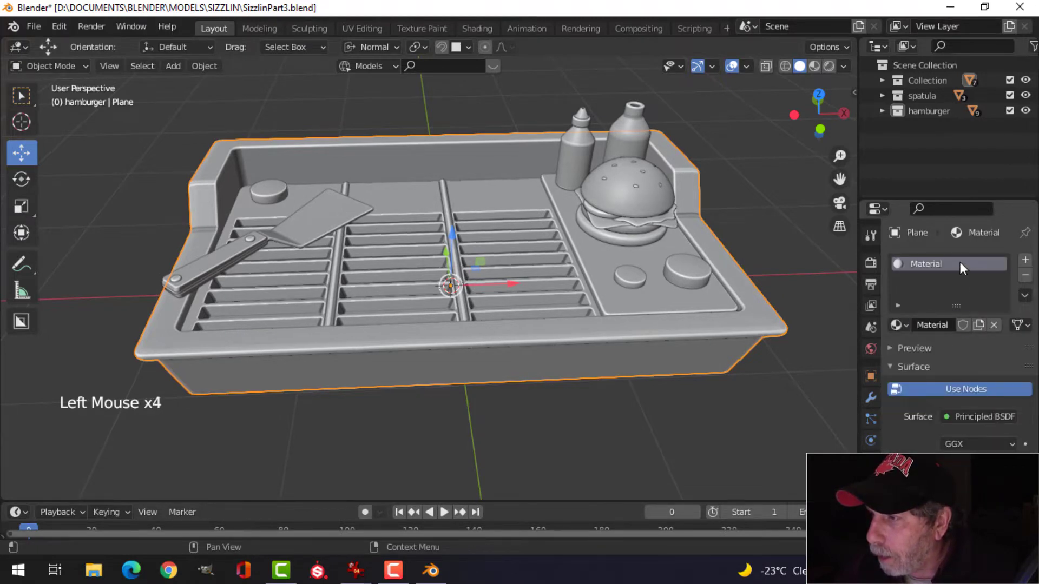
{"action": "double_click", "coordinate": [959, 262]}
{"action": "type", "text": "Grill"}
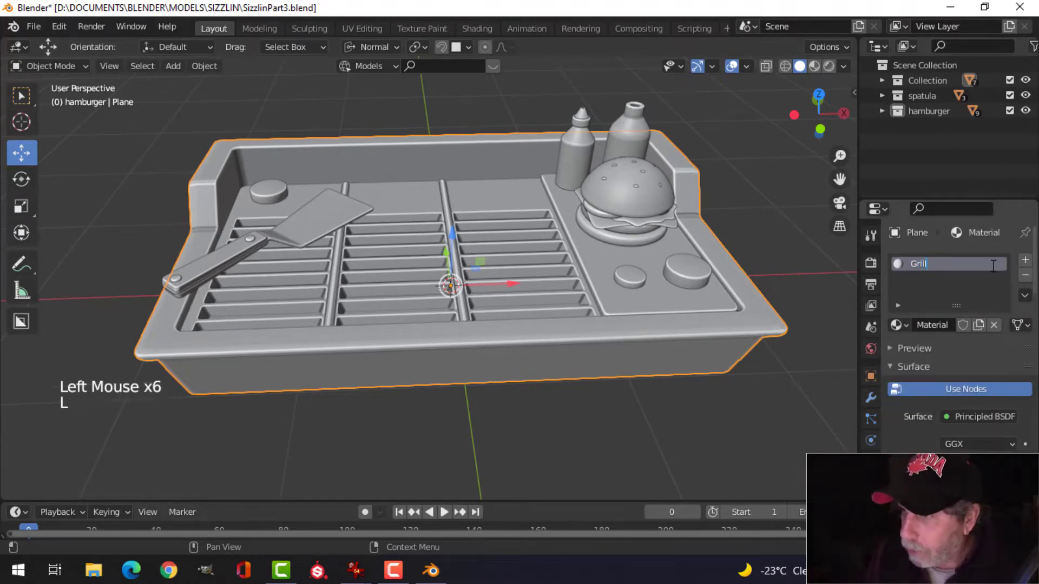
{"action": "key", "text": "Return"}
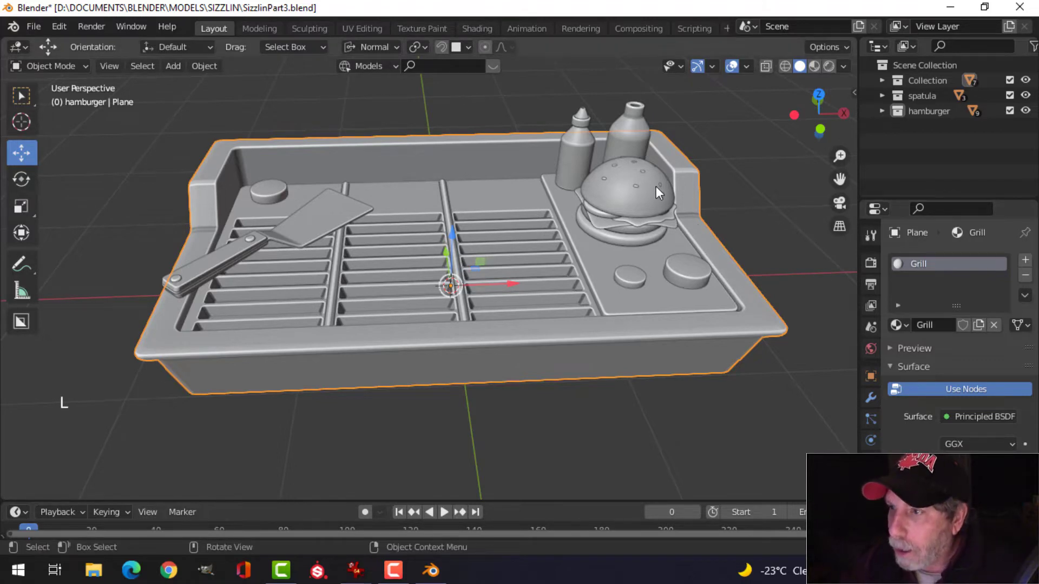
Step: Add a new material named Ketchup to the wider bottle behind the hamburger
{"action": "left_click", "coordinate": [637, 133]}
{"action": "left_click", "coordinate": [959, 324]}
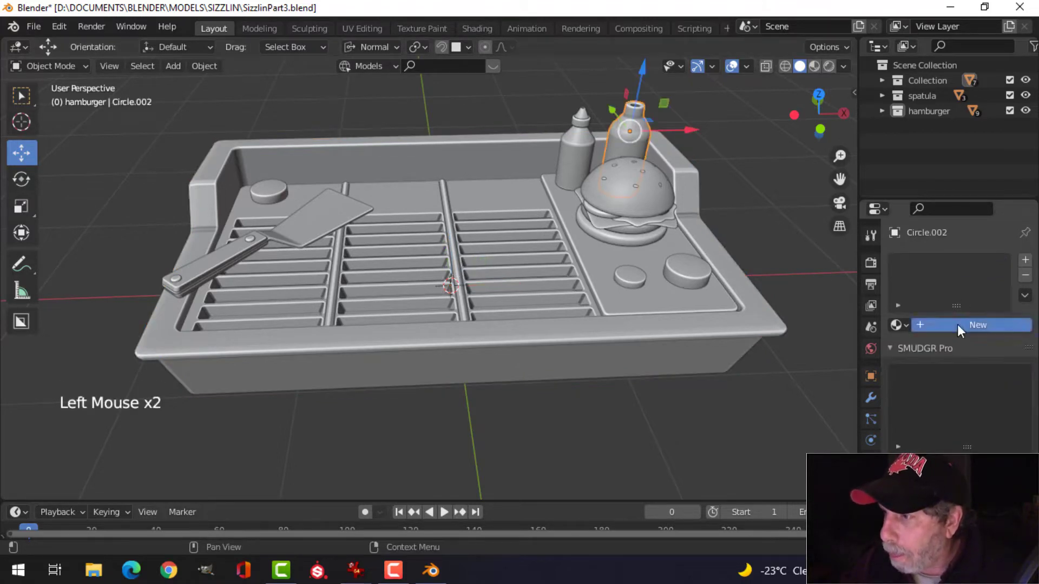
{"action": "left_click", "coordinate": [960, 264]}
{"action": "double_click", "coordinate": [961, 263]}
{"action": "type", "text": "Ketchyu"}
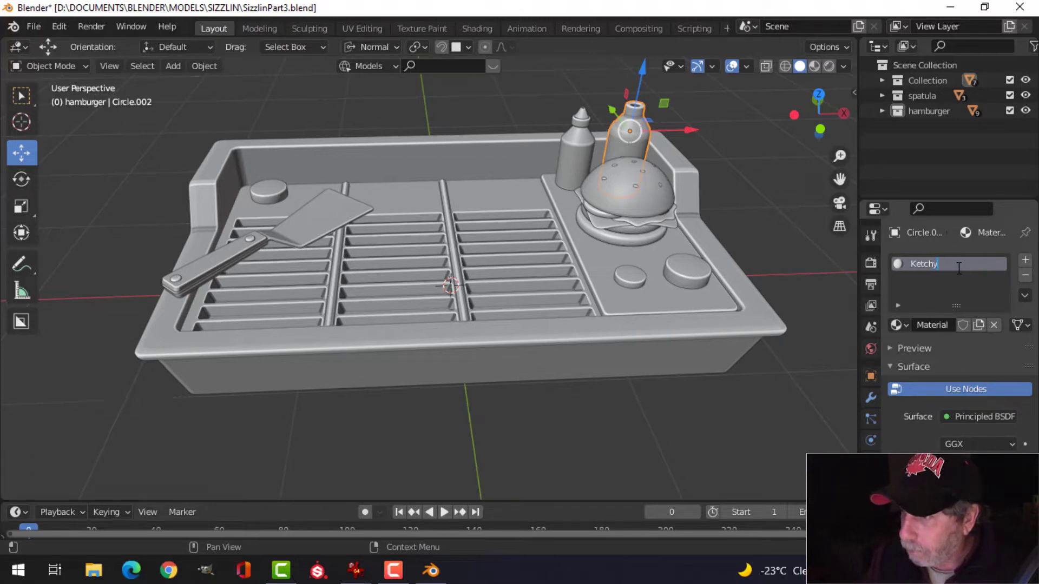
{"action": "key", "text": "BackSpace"}
{"action": "key", "text": "BackSpace"}
{"action": "type", "text": "up"}
{"action": "key", "text": "Return"}
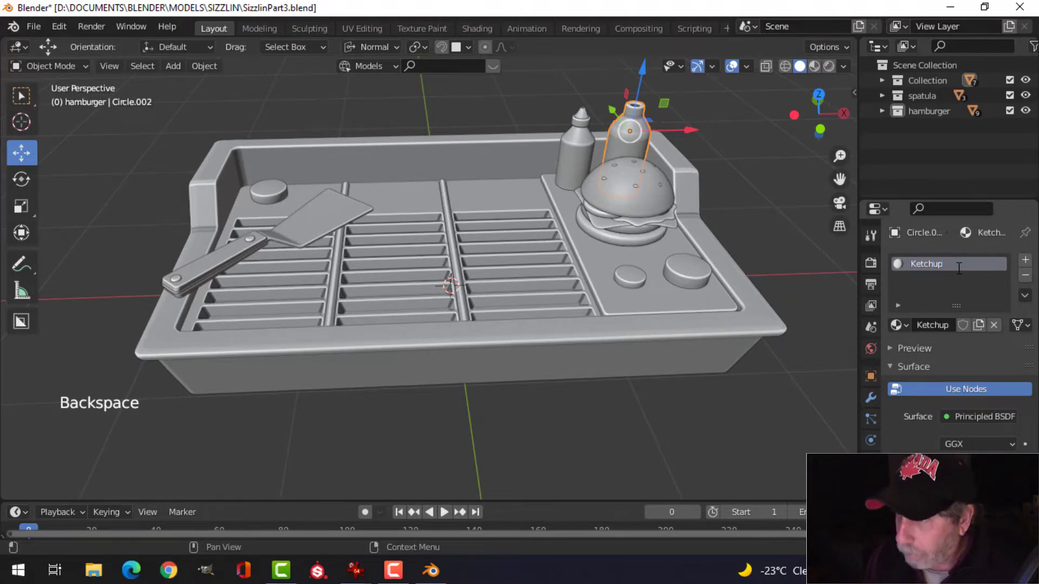
Step: Add a new material named Mustard to the slimmer bottle with the pointed nozzle
{"action": "left_click", "coordinate": [570, 140]}
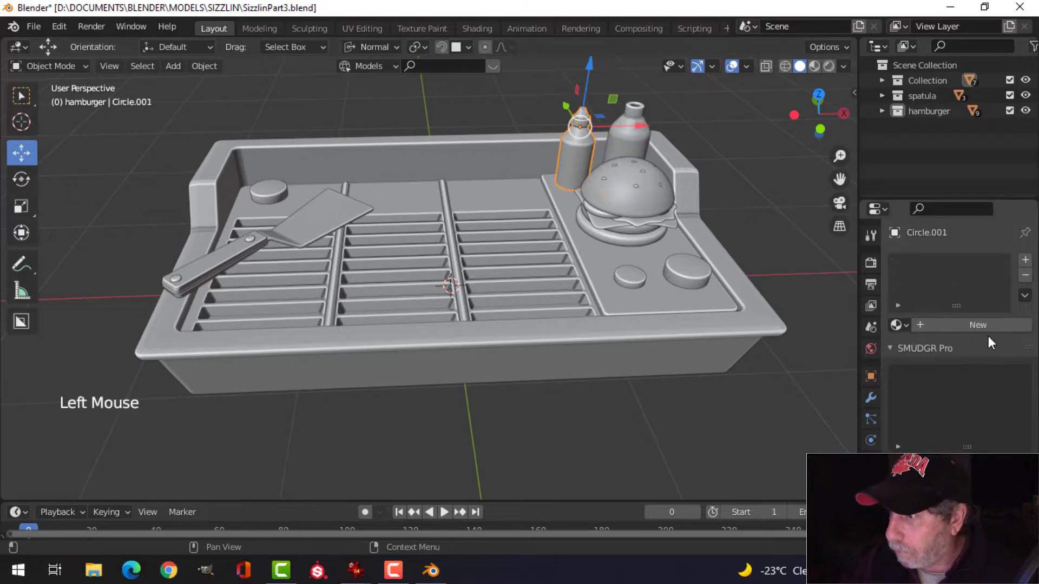
{"action": "left_click", "coordinate": [934, 269]}
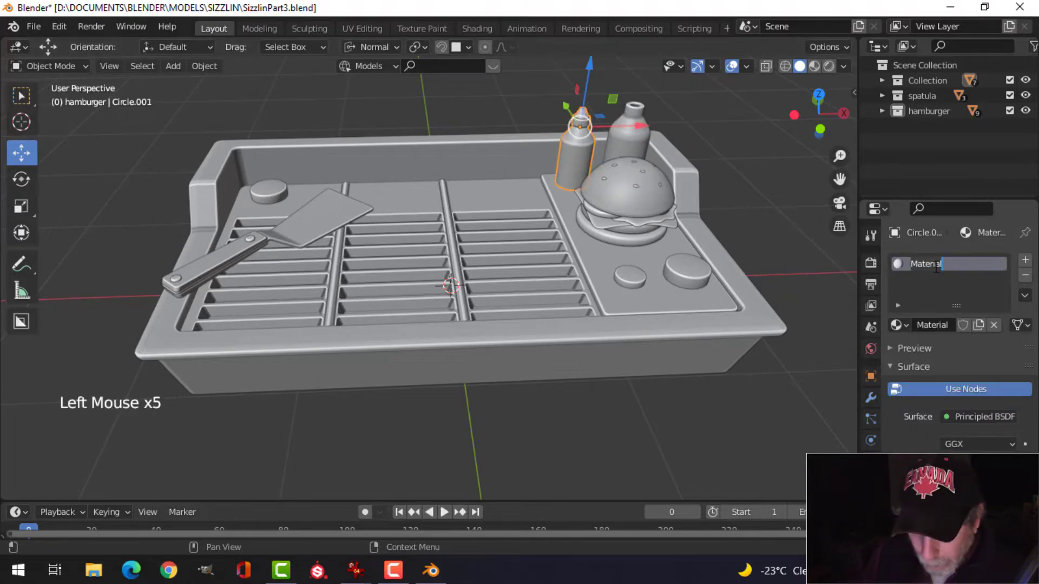
{"action": "type", "text": "Mustard"}
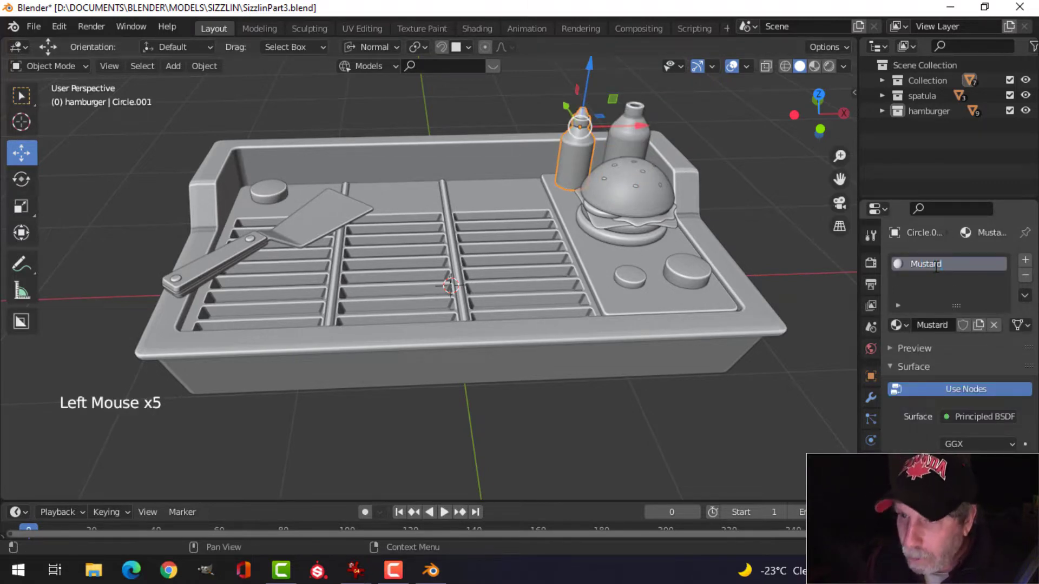
Step: Add a new material named Dial to the object that contains the round knobs
{"action": "left_click", "coordinate": [674, 268]}
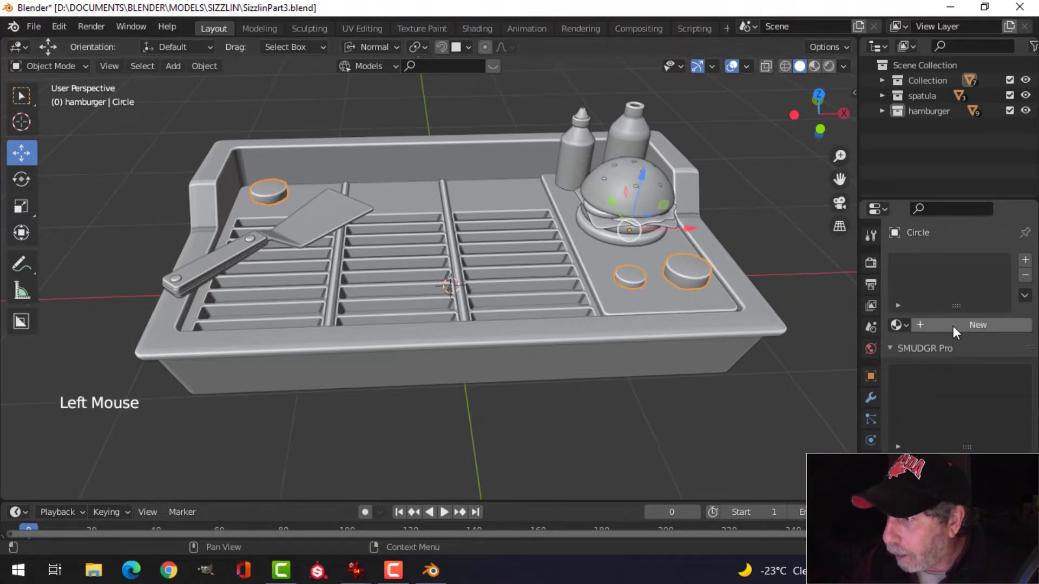
{"action": "left_click", "coordinate": [953, 326]}
{"action": "double_click", "coordinate": [940, 260]}
{"action": "type", "text": "D"}
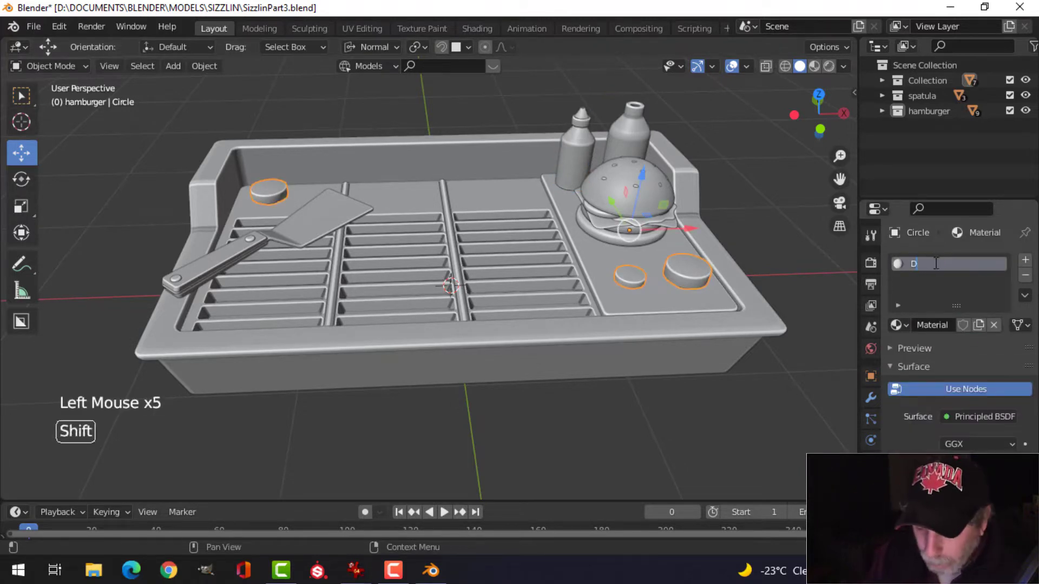
{"action": "type", "text": "ial"}
{"action": "key", "text": "Return"}
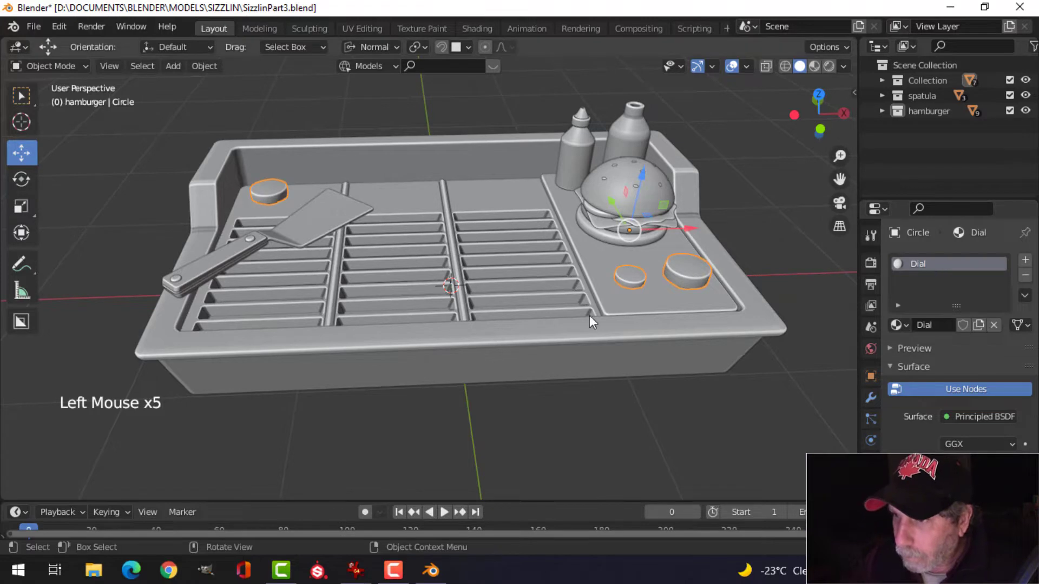
Step: Add a new material named Grill to the slatted cooking surface inside the outer body
{"action": "left_click", "coordinate": [476, 278]}
{"action": "left_click", "coordinate": [929, 323]}
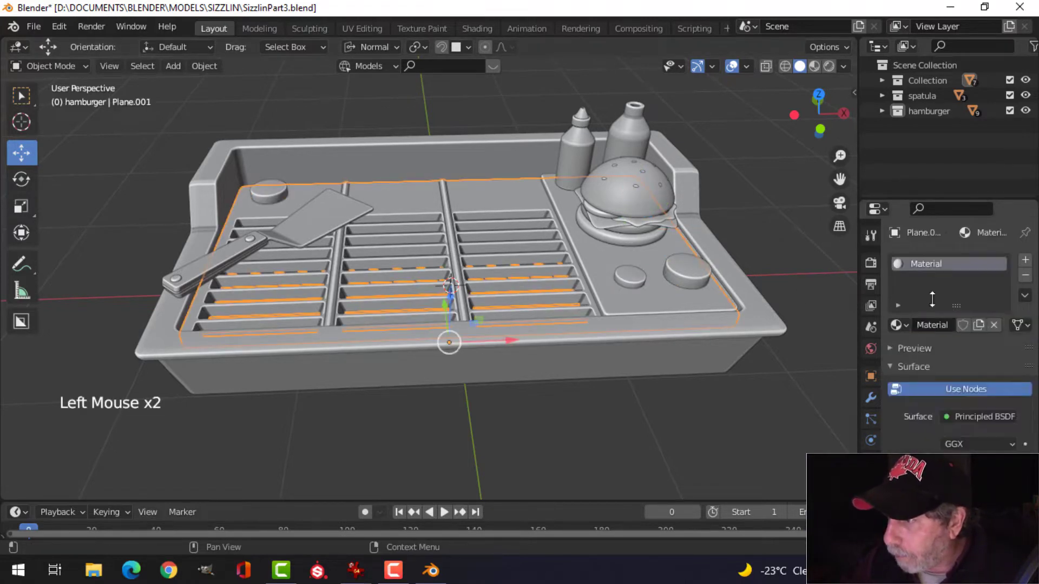
{"action": "double_click", "coordinate": [927, 264]}
{"action": "type", "text": "Grill"}
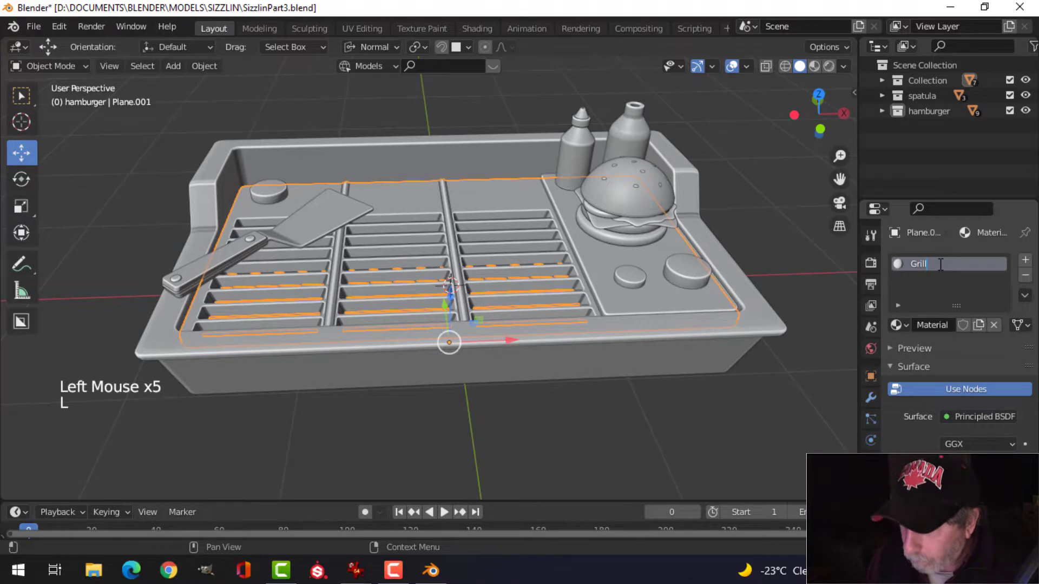
{"action": "key", "text": "Return"}
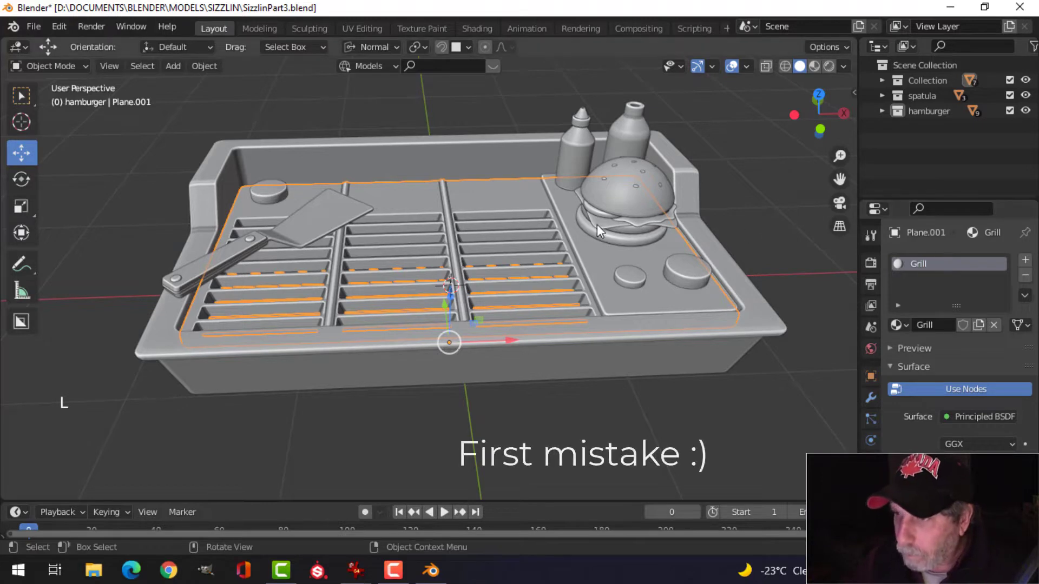
Step: Add a new material named Plate to the flat panel beneath the hamburger and knobs
{"action": "key", "text": "alt+a"}
{"action": "left_click", "coordinate": [599, 251]}
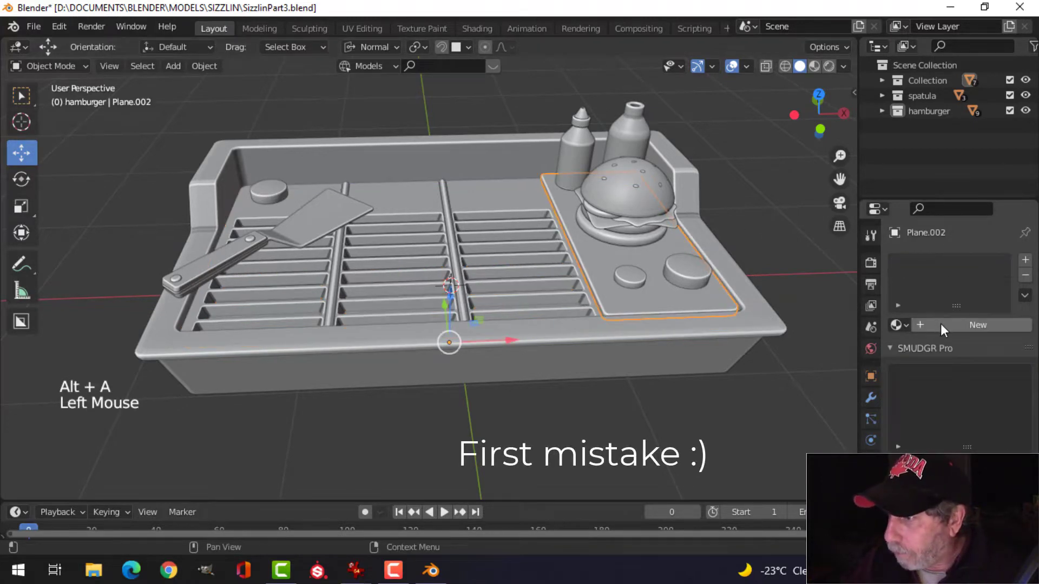
{"action": "left_click", "coordinate": [940, 325]}
{"action": "double_click", "coordinate": [946, 263]}
{"action": "type", "text": "Plate"}
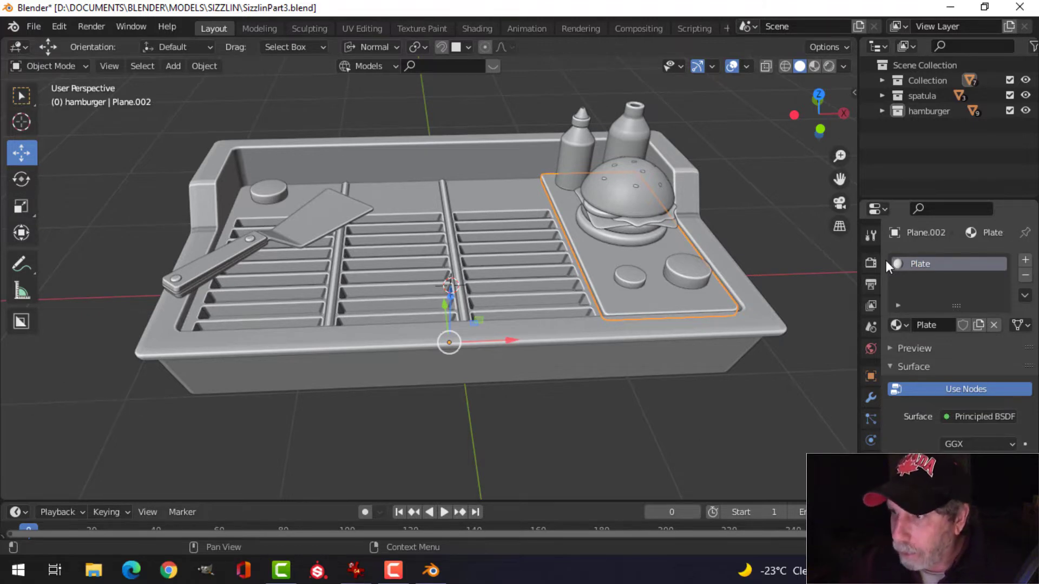
Step: Rename the outer body's material as Stand
{"action": "left_click", "coordinate": [592, 353]}
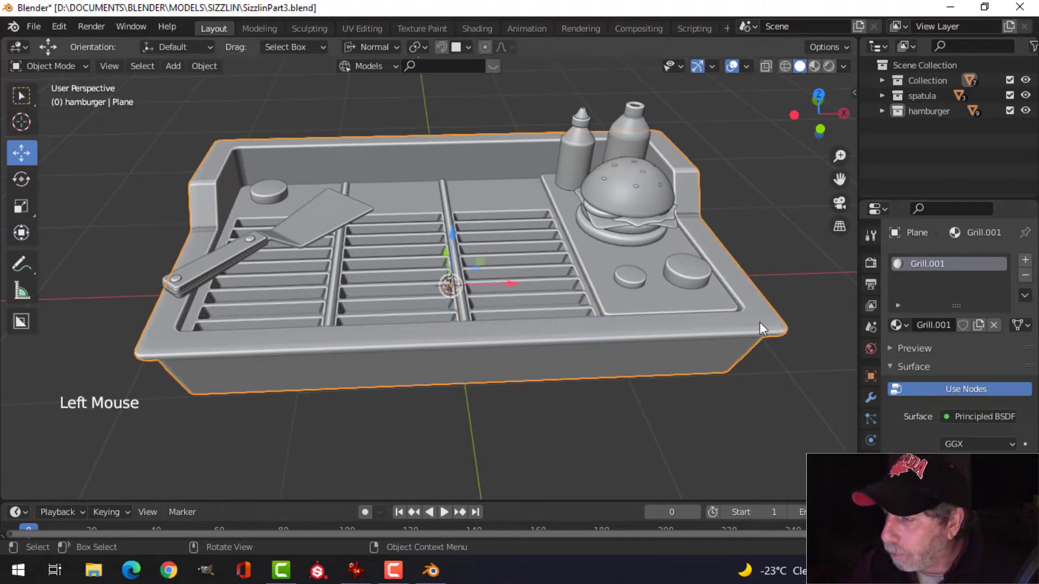
{"action": "double_click", "coordinate": [940, 262]}
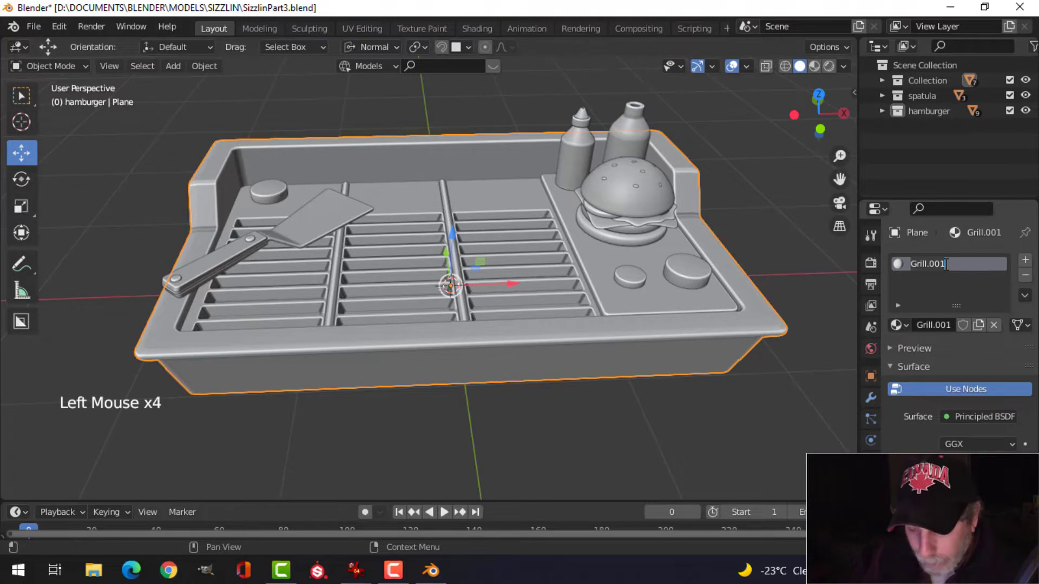
{"action": "type", "text": "Stand"}
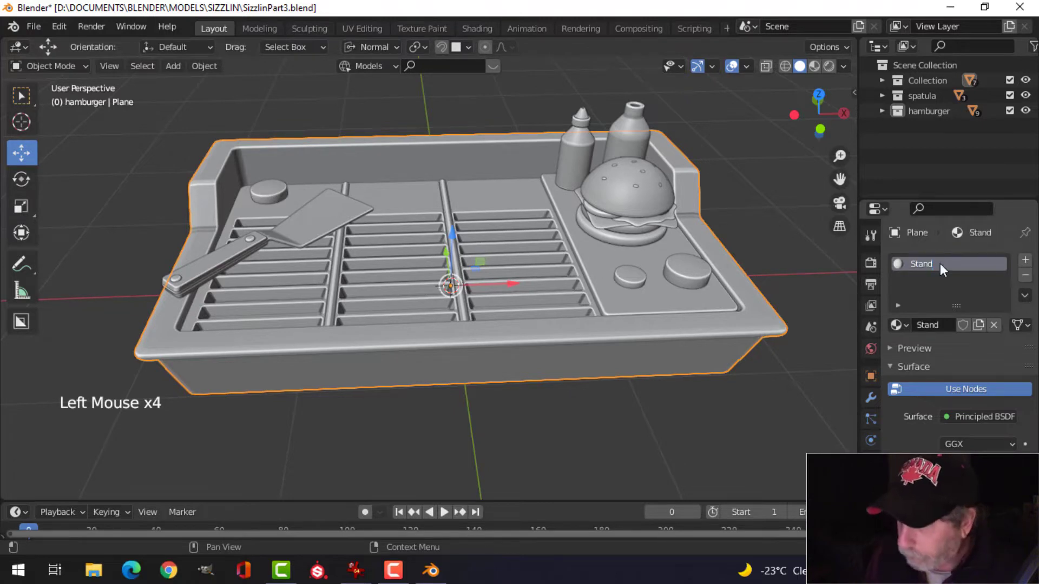
Step: Add a new material named SpatulaMetal to the spatula's blade
{"action": "left_click", "coordinate": [348, 220]}
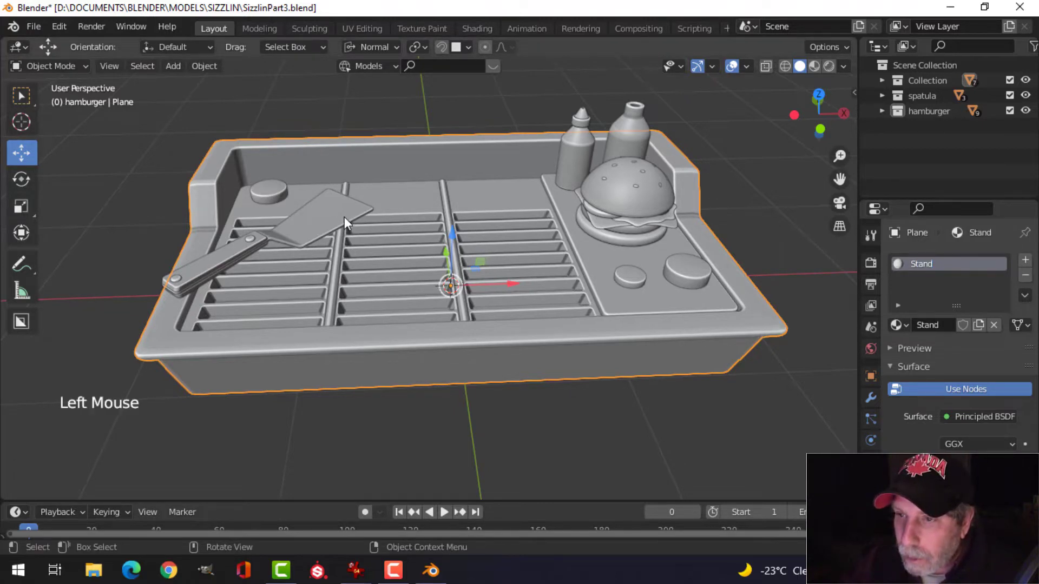
{"action": "left_click", "coordinate": [979, 325]}
{"action": "double_click", "coordinate": [952, 263]}
{"action": "left_click", "coordinate": [953, 263]}
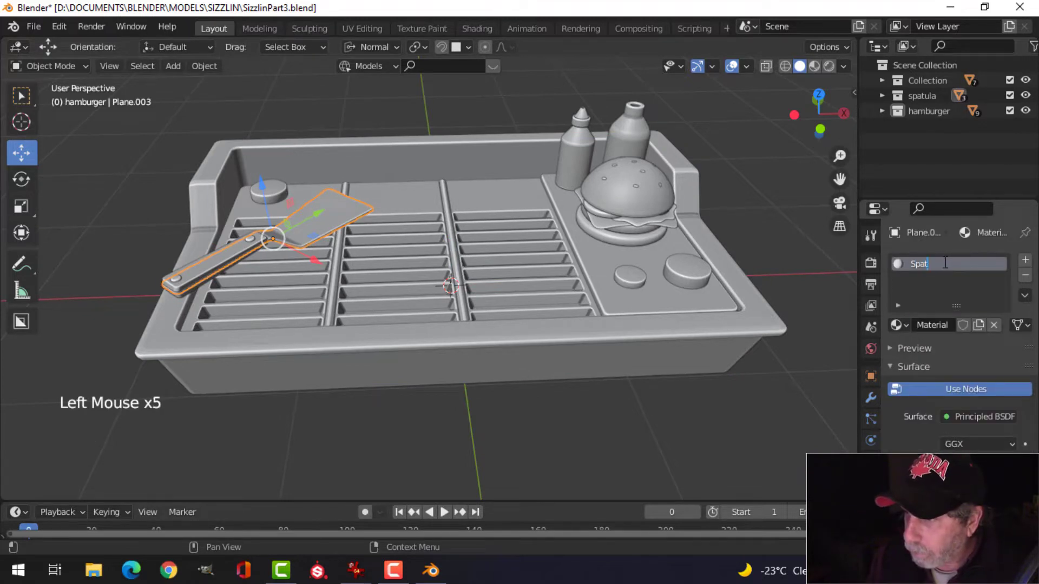
{"action": "type", "text": "Spatul"}
{"action": "key", "text": "BackSpace"}
{"action": "type", "text": "laM"}
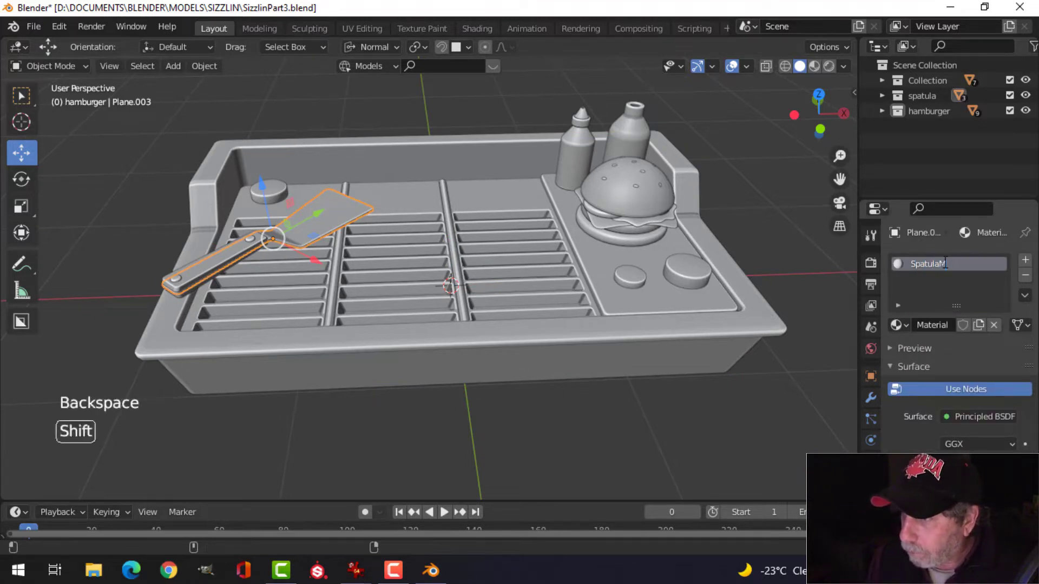
{"action": "type", "text": "etal"}
{"action": "key", "text": "Return"}
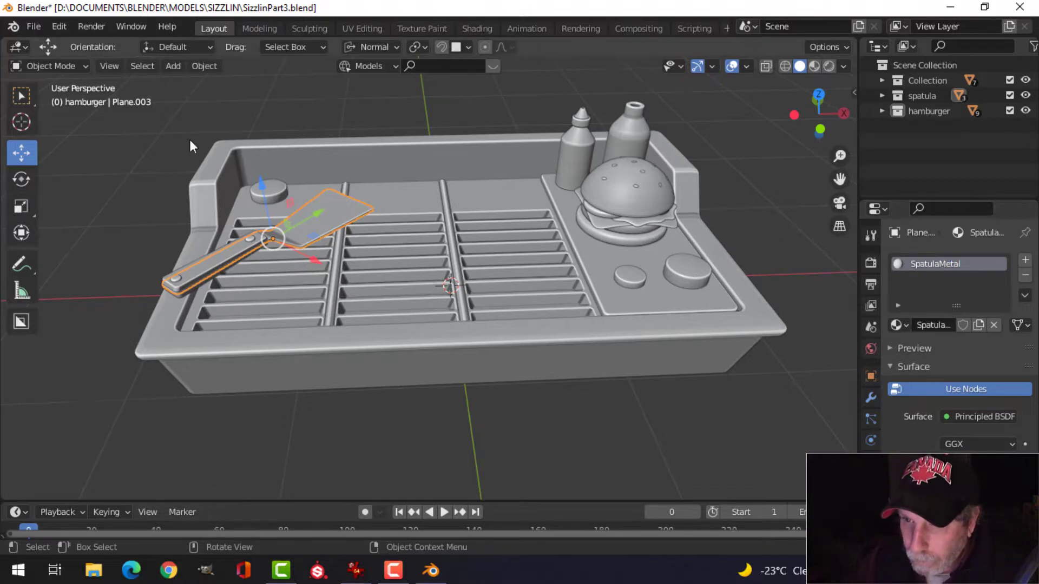
Step: Add a new material named Bolt to the bolts on the spatula's handle
{"action": "left_click", "coordinate": [180, 281]}
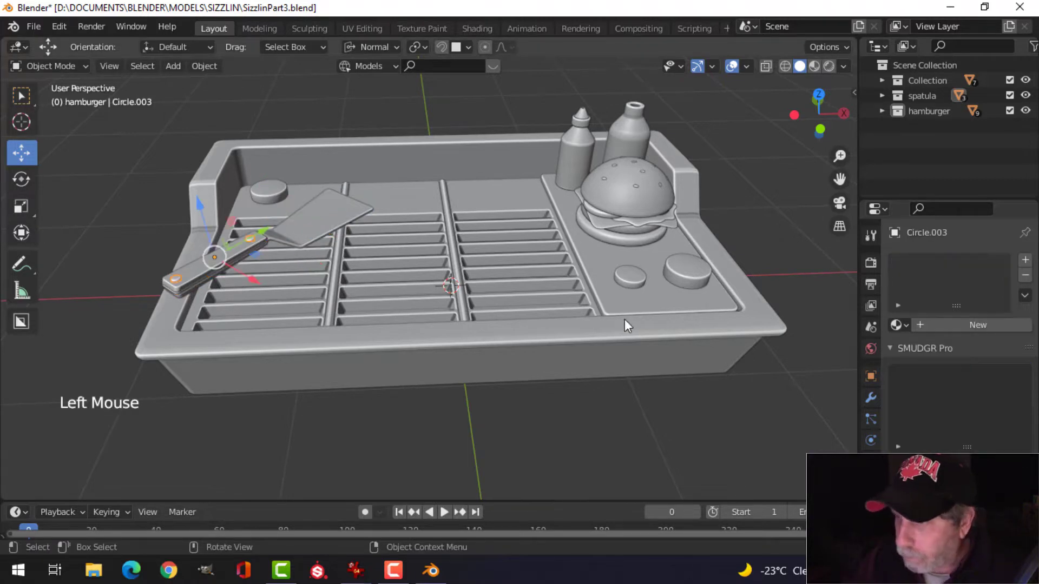
{"action": "left_click", "coordinate": [954, 324]}
{"action": "double_click", "coordinate": [945, 264]}
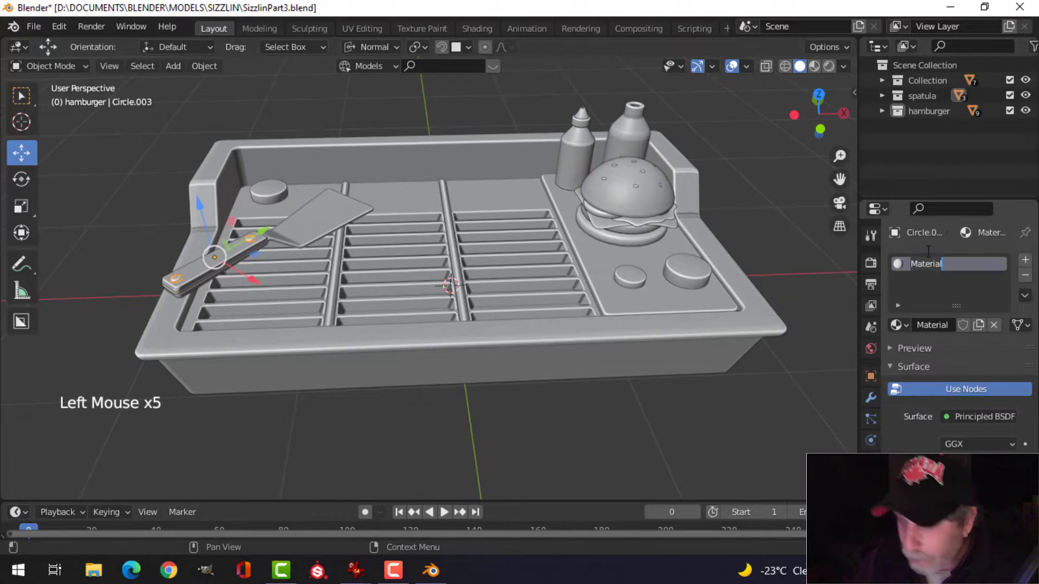
{"action": "type", "text": "Bolt"}
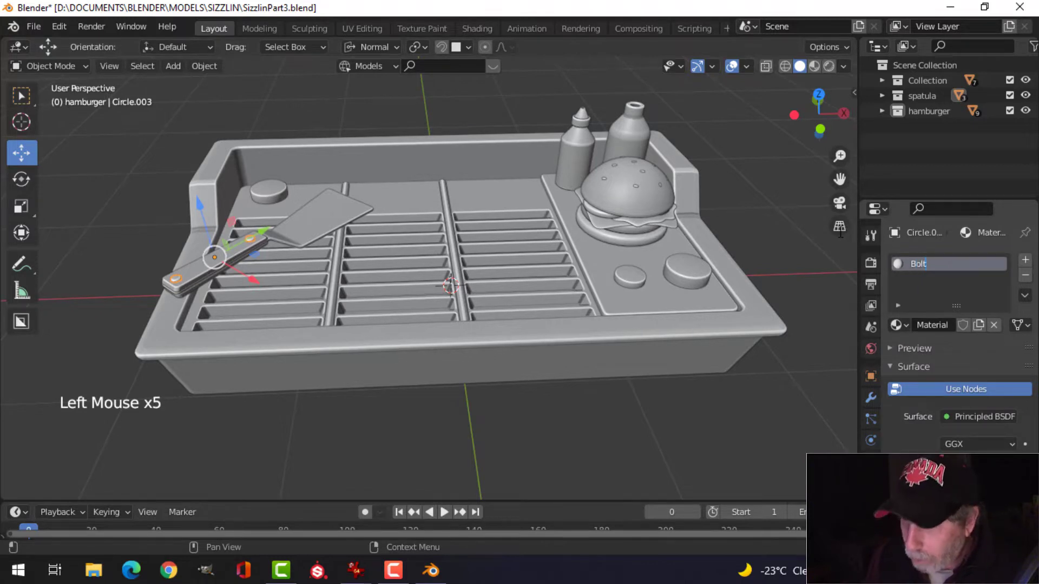
{"action": "key", "text": "Return"}
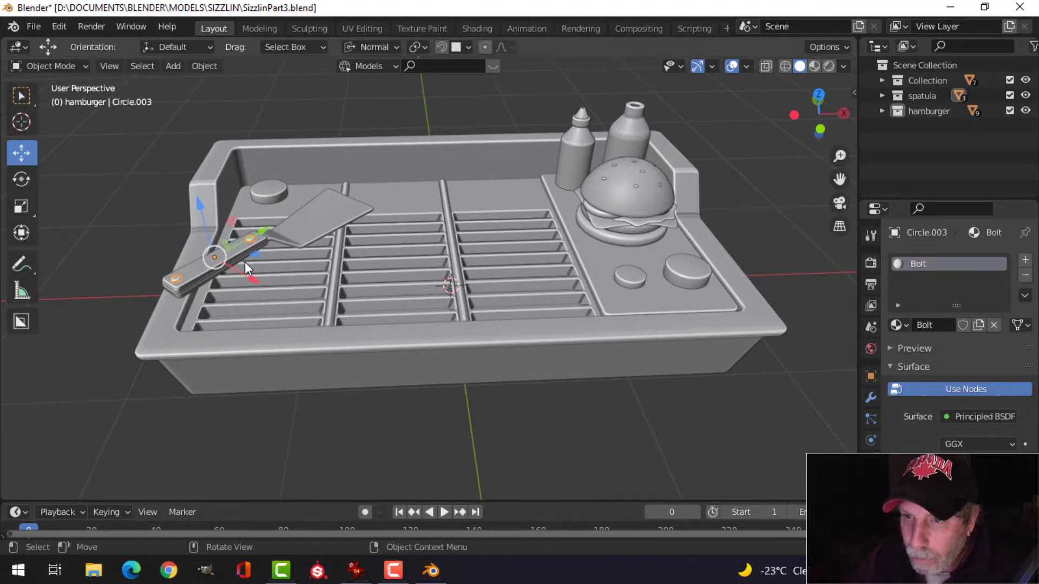
Step: Add a new material named SpatulaHandle to the spatula's handle grips
{"action": "scroll", "coordinate": [246, 268], "scroll_direction": "up", "scroll_amount": 2}
{"action": "left_click", "coordinate": [232, 271]}
{"action": "left_click", "coordinate": [953, 324]}
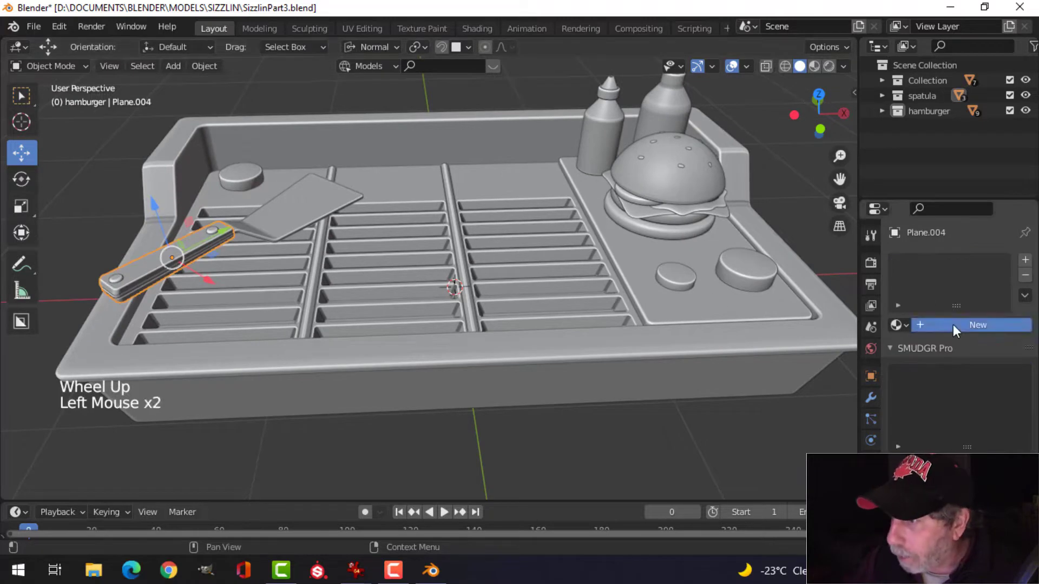
{"action": "double_click", "coordinate": [953, 264]}
{"action": "type", "text": "Sp"}
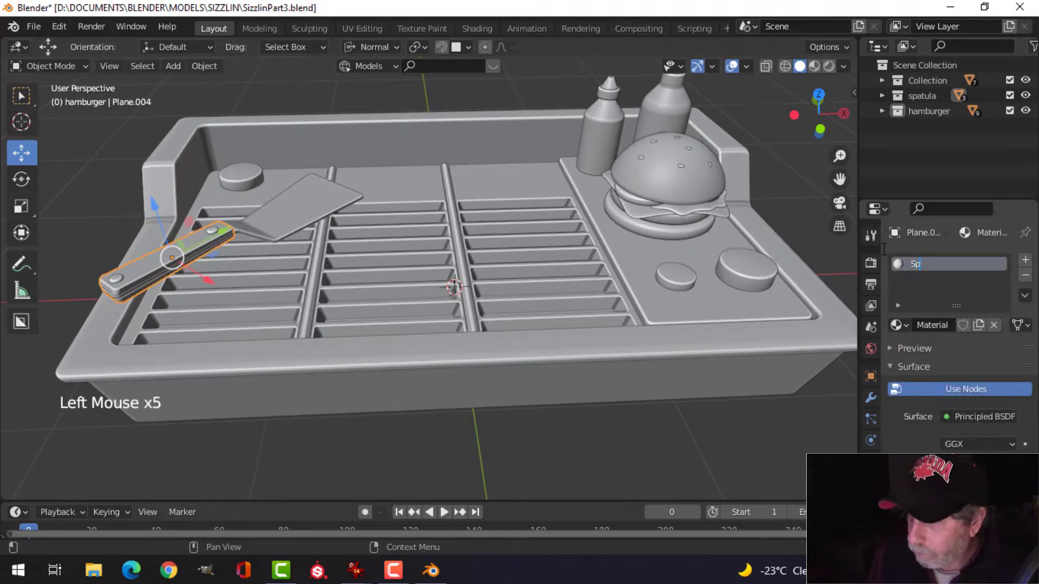
{"action": "type", "text": "atula"}
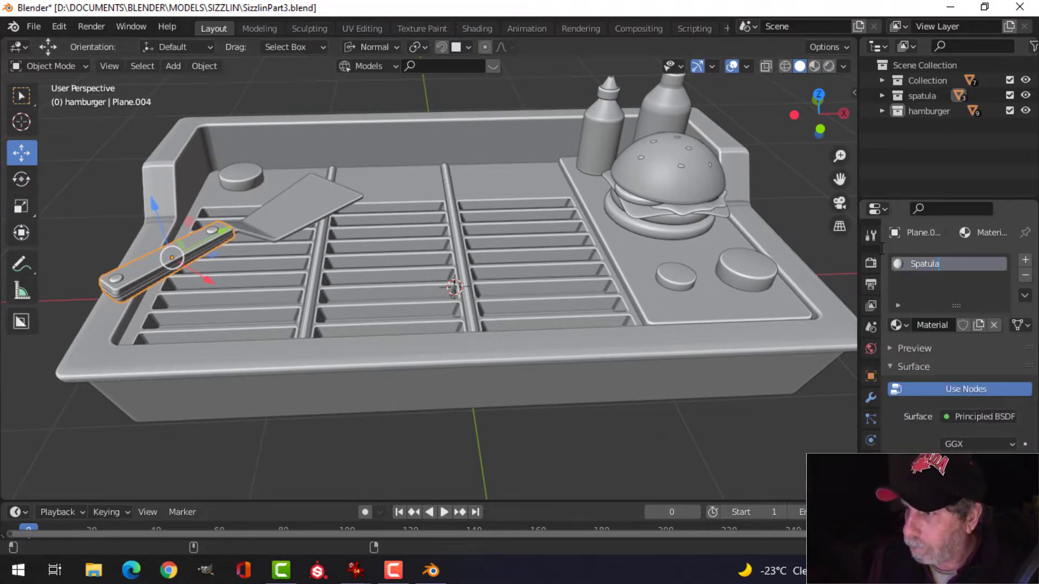
{"action": "type", "text": "HaNDL"}
{"action": "key", "text": "BackSpace"}
{"action": "key", "text": "BackSpace"}
{"action": "key", "text": "Caps_Lock"}
{"action": "key", "text": "BackSpace"}
{"action": "type", "text": "n"}
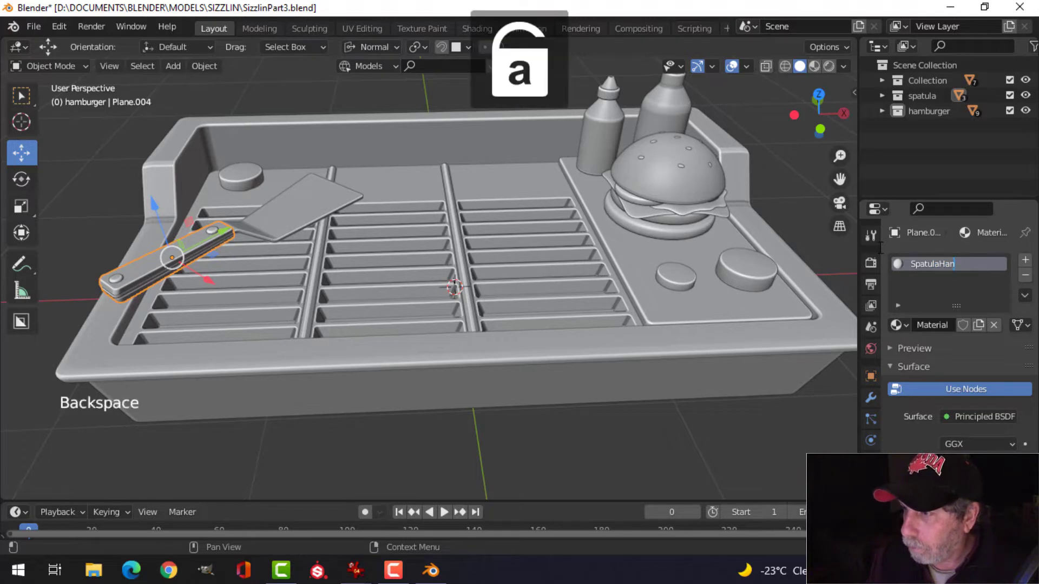
{"action": "type", "text": "dle"}
{"action": "key", "text": "Return"}
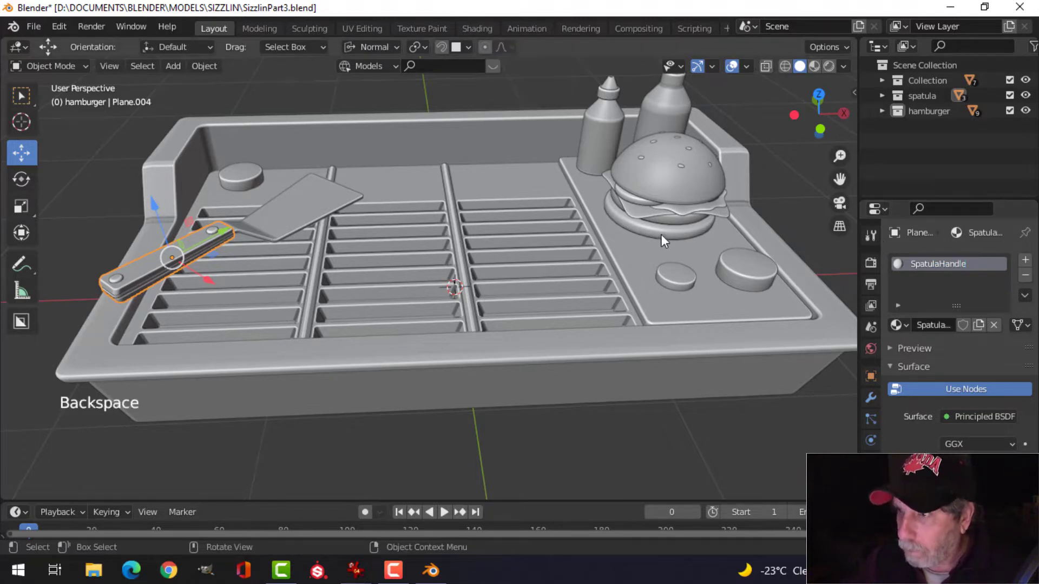
Step: Add a new material named Seeds to the sesame seeds on top of the hamburger bun
{"action": "key", "text": "alt+a"}
{"action": "left_click", "coordinate": [683, 165]}
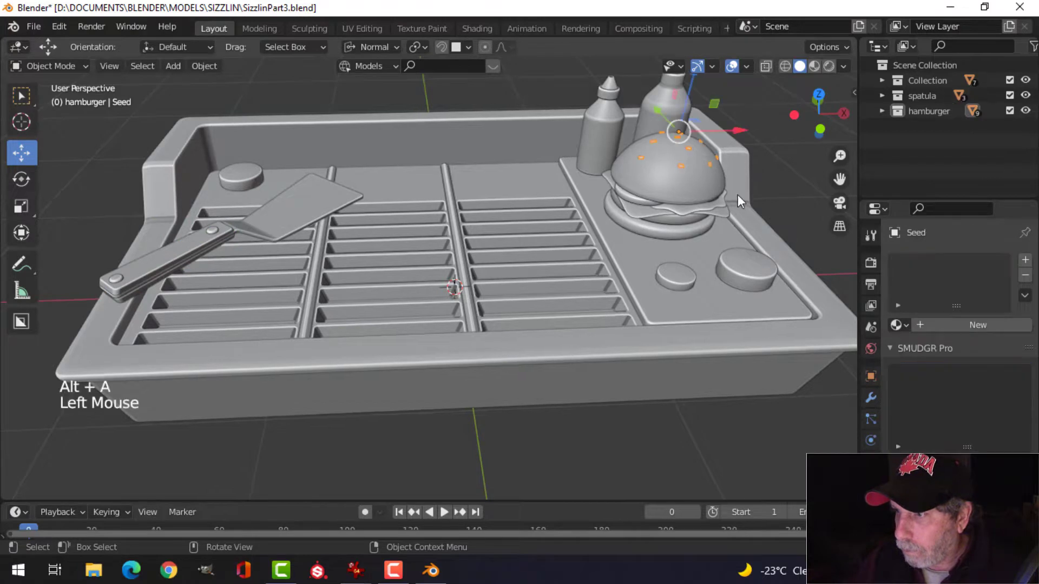
{"action": "left_click", "coordinate": [956, 325]}
{"action": "left_click", "coordinate": [943, 265]}
{"action": "double_click", "coordinate": [944, 265]}
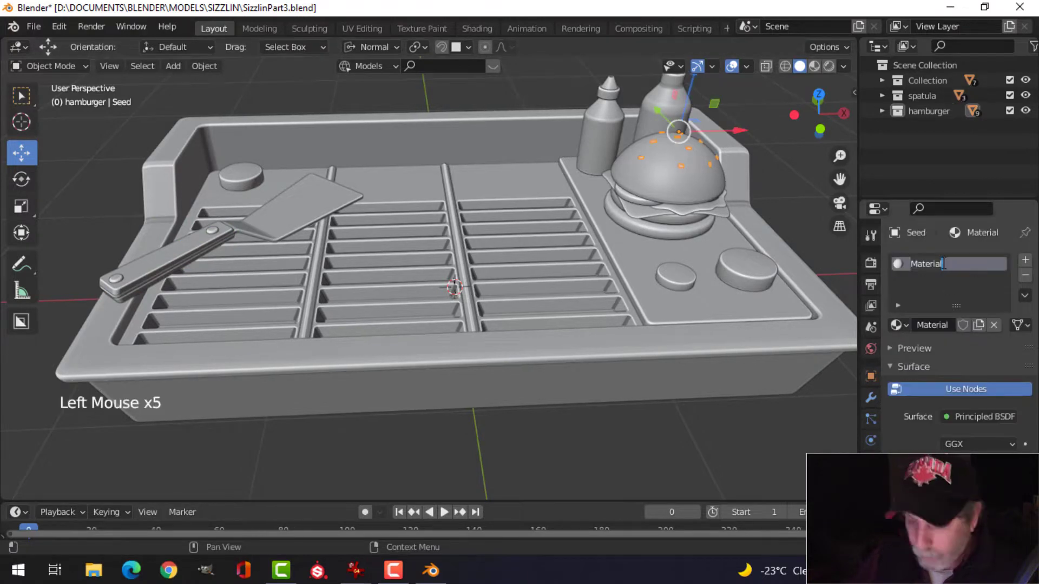
{"action": "type", "text": "Seeds"}
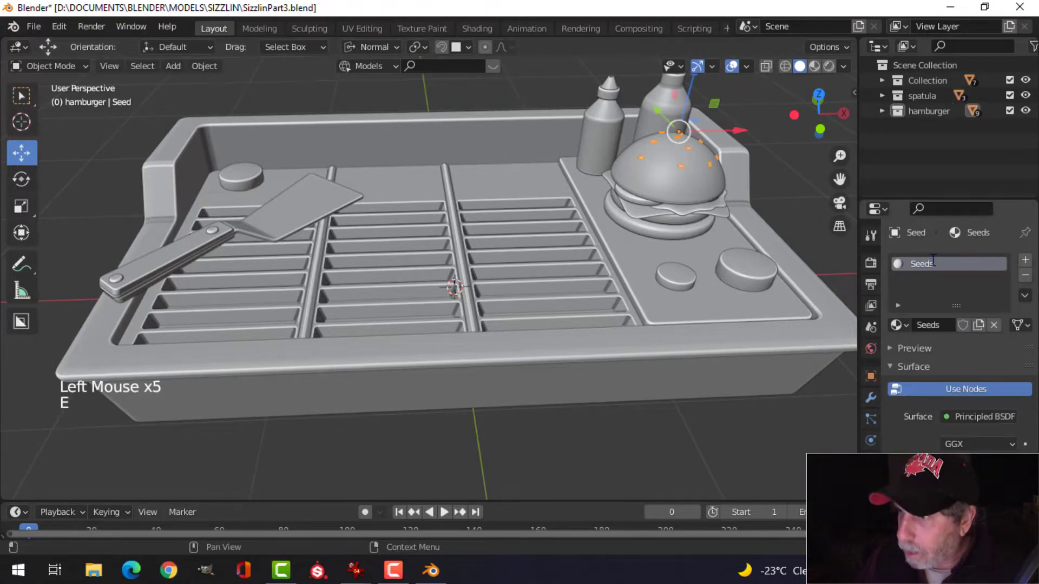
Step: Add a new material named BunTop to the hamburger's upper bun
{"action": "left_click", "coordinate": [679, 193]}
{"action": "left_click", "coordinate": [978, 325]}
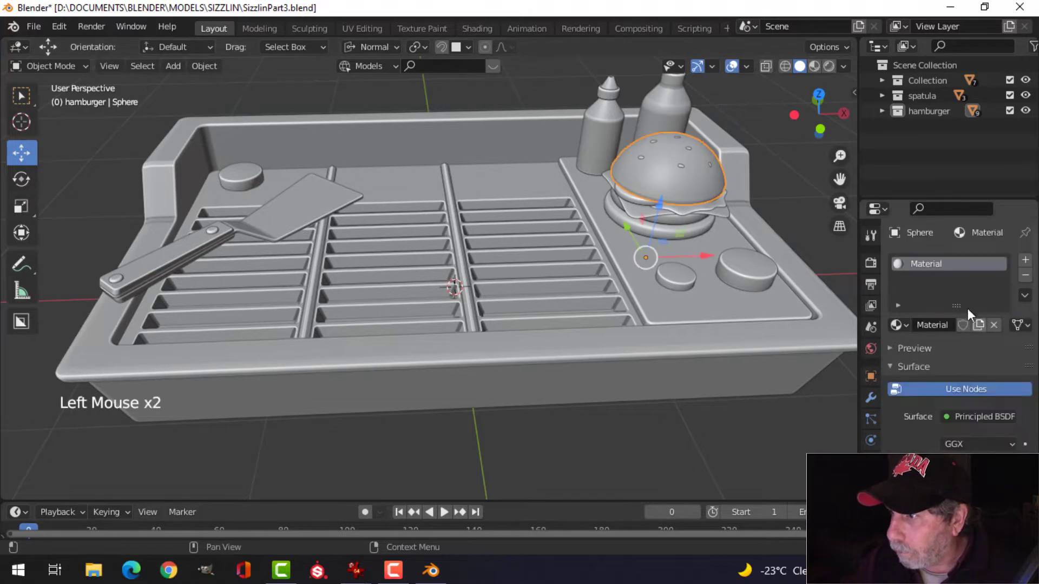
{"action": "left_click", "coordinate": [946, 265]}
{"action": "double_click", "coordinate": [928, 263]}
{"action": "type", "text": "BunTop"}
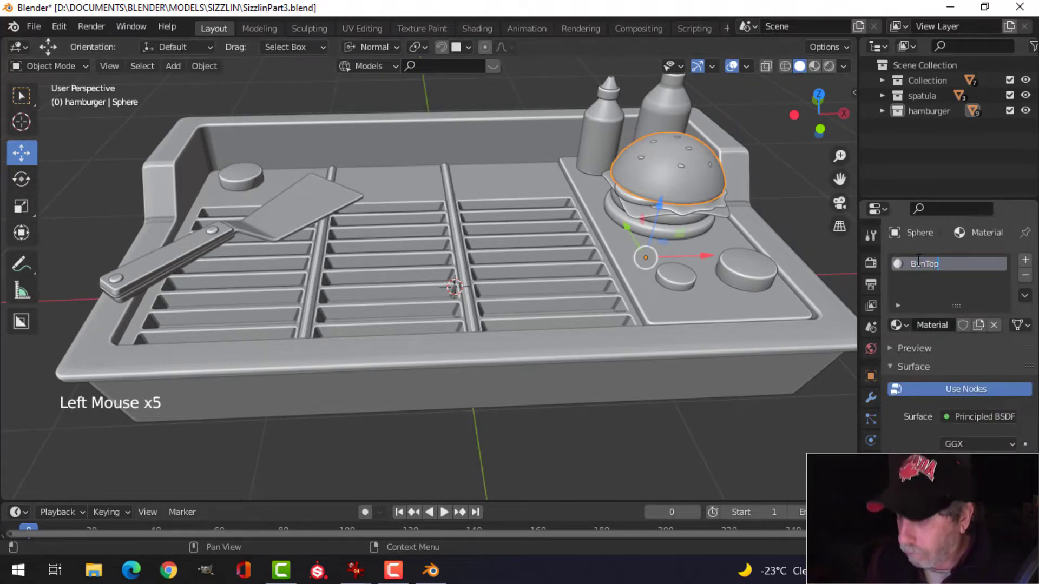
{"action": "key", "text": "Return"}
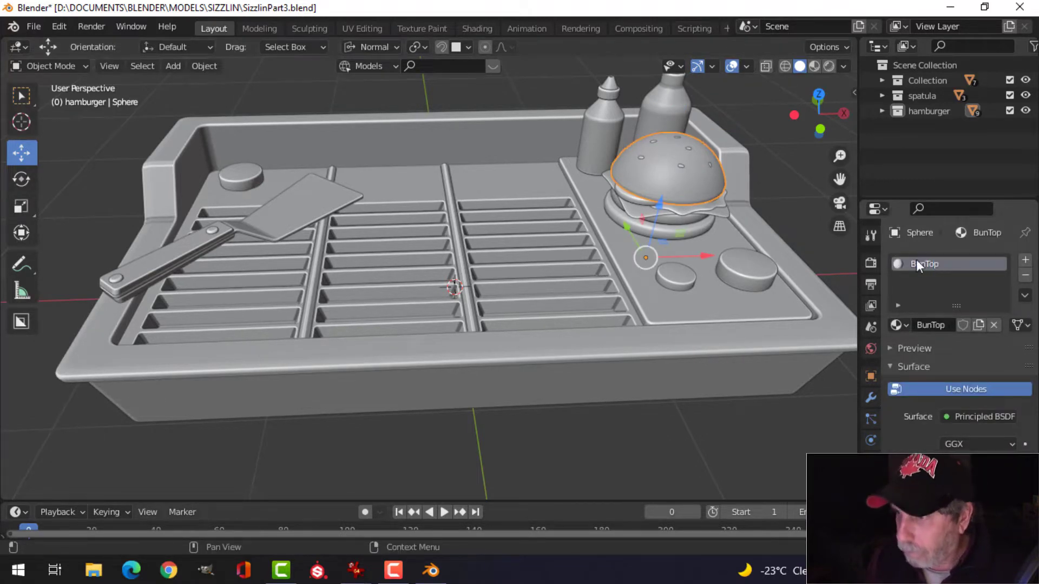
Step: Add a new material named BunBottom to the hamburger's lower bun
{"action": "left_click", "coordinate": [694, 227]}
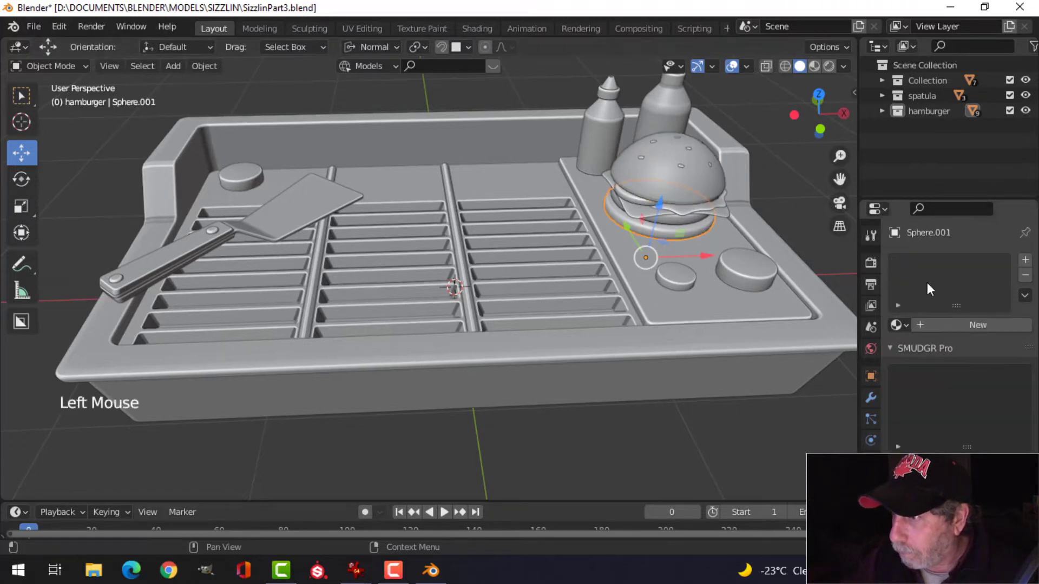
{"action": "left_click", "coordinate": [977, 325]}
{"action": "left_click", "coordinate": [938, 265]}
{"action": "double_click", "coordinate": [941, 265]}
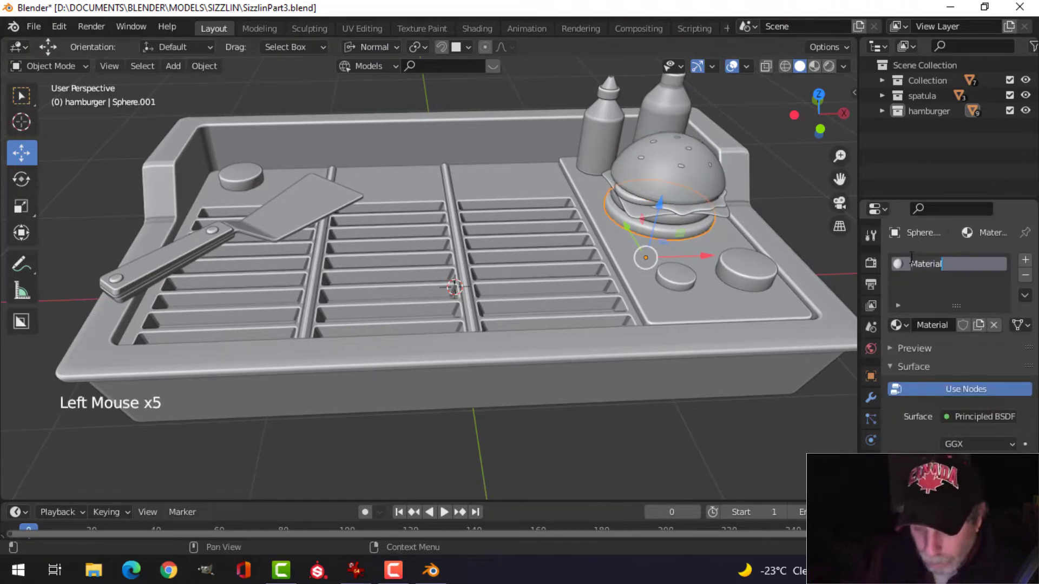
{"action": "type", "text": "BunBot"}
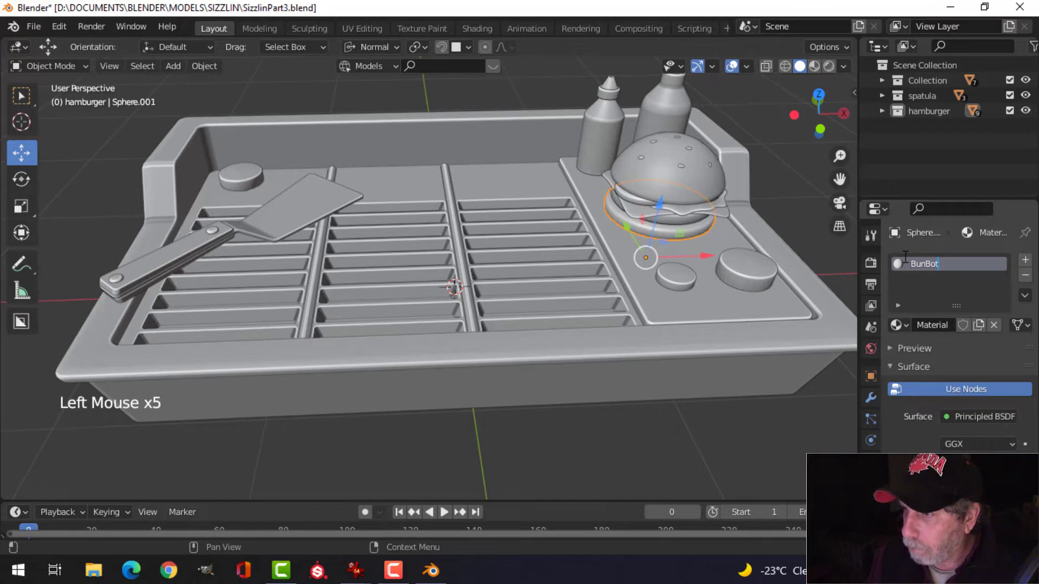
{"action": "type", "text": "tom"}
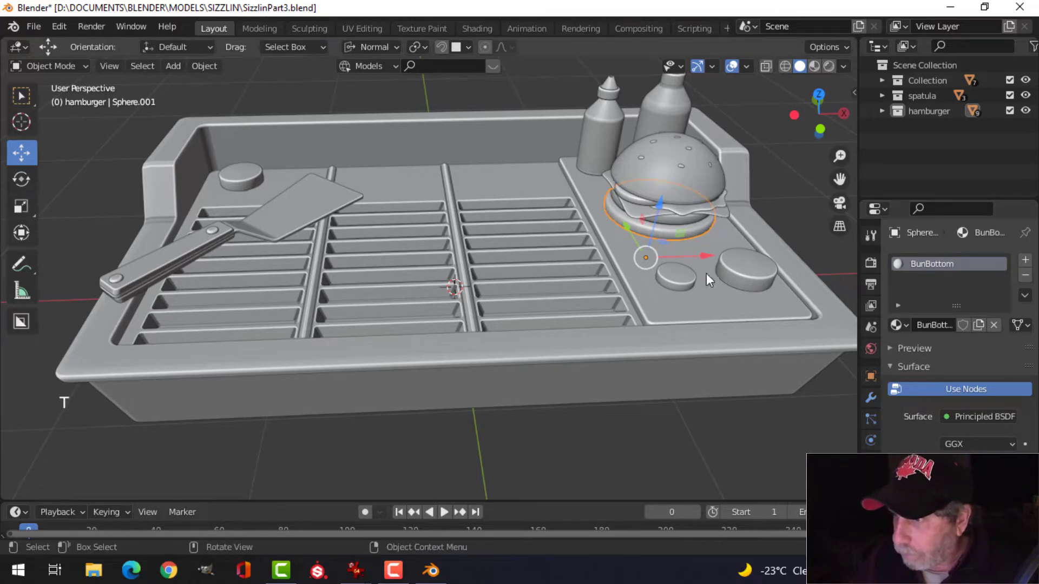
Step: Add a new material named Meat to the hamburger patty above the lower bun
{"action": "scroll", "coordinate": [704, 245], "scroll_direction": "up", "scroll_amount": 2}
{"action": "left_click", "coordinate": [781, 193]}
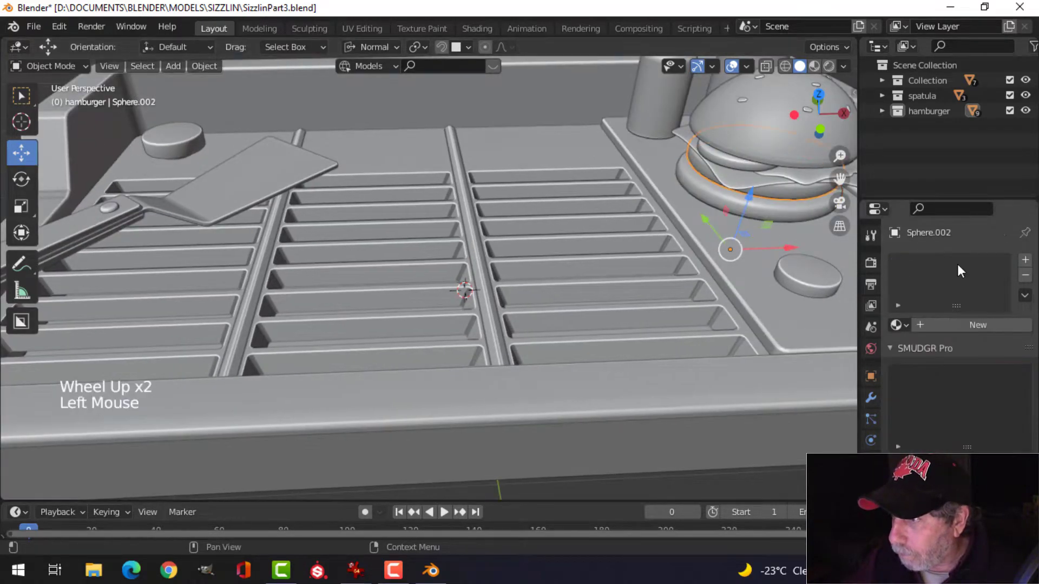
{"action": "left_click", "coordinate": [952, 325]}
{"action": "left_click", "coordinate": [953, 264]}
{"action": "double_click", "coordinate": [953, 264]}
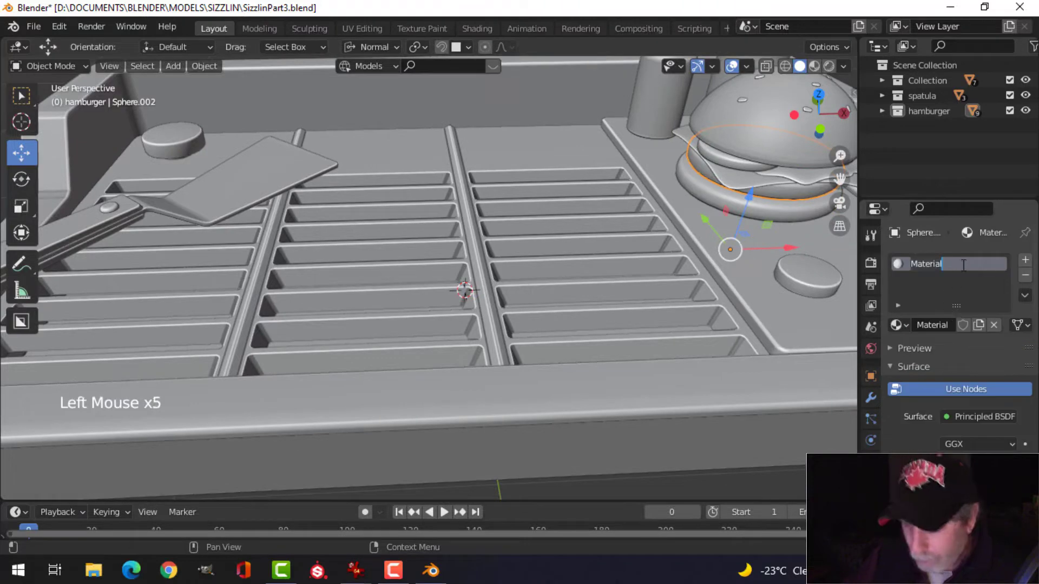
{"action": "type", "text": "Me"}
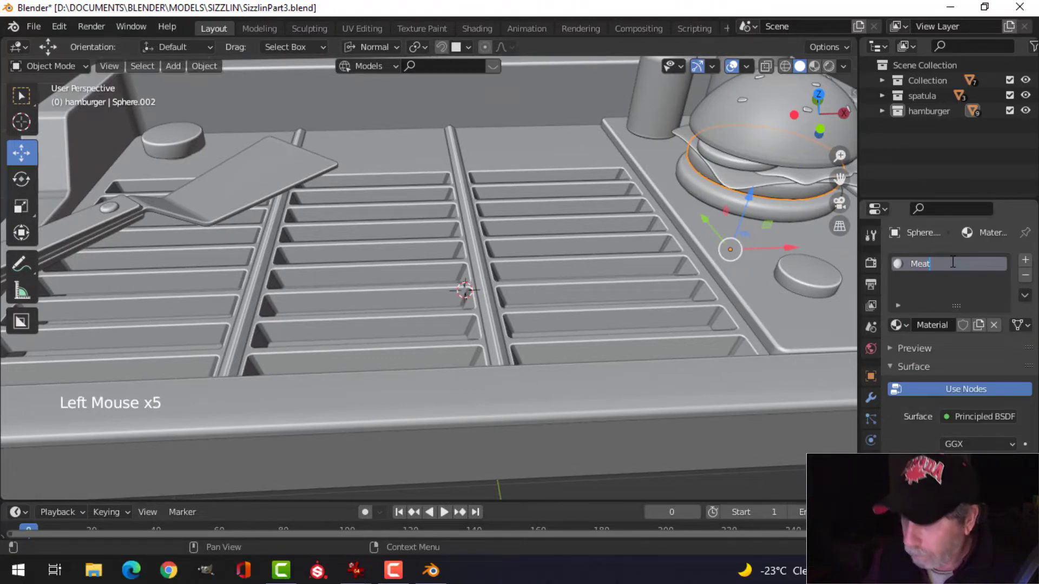
{"action": "type", "text": "at"}
{"action": "key", "text": "Return"}
Step: Add a new material named Cheese to the square cheese slice on the patty
{"action": "middle_click_drag", "start_coordinate": [736, 196], "coordinate": [632, 214], "text": "shift"}
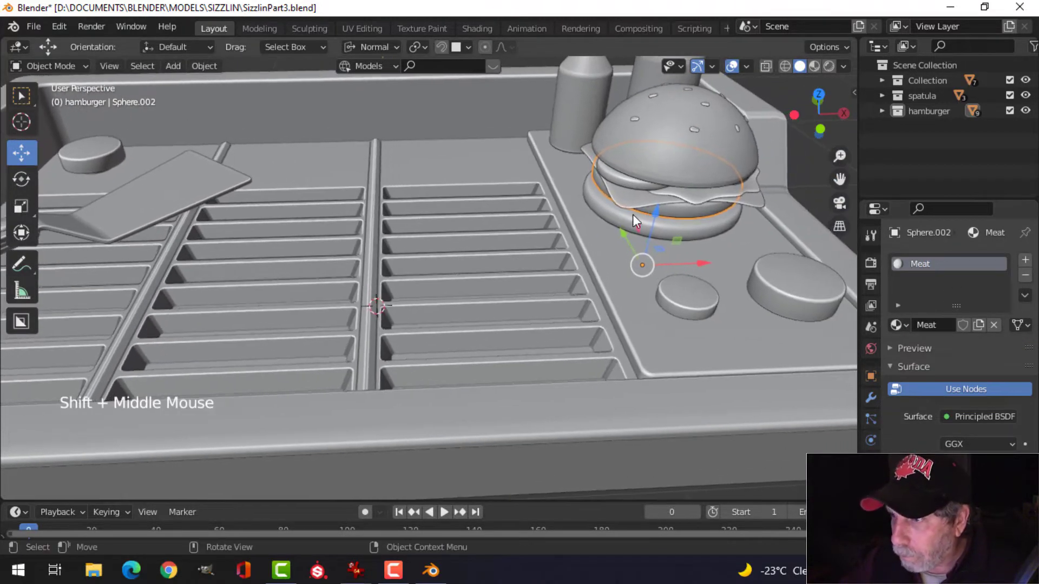
{"action": "left_click", "coordinate": [676, 202]}
{"action": "left_click", "coordinate": [957, 324]}
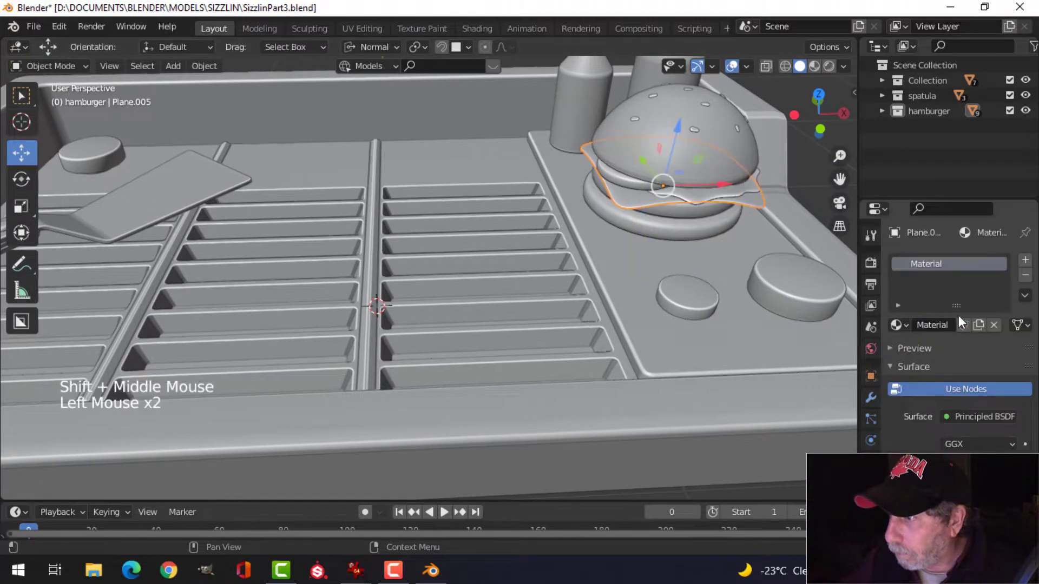
{"action": "double_click", "coordinate": [968, 264]}
{"action": "type", "text": "Cheese"}
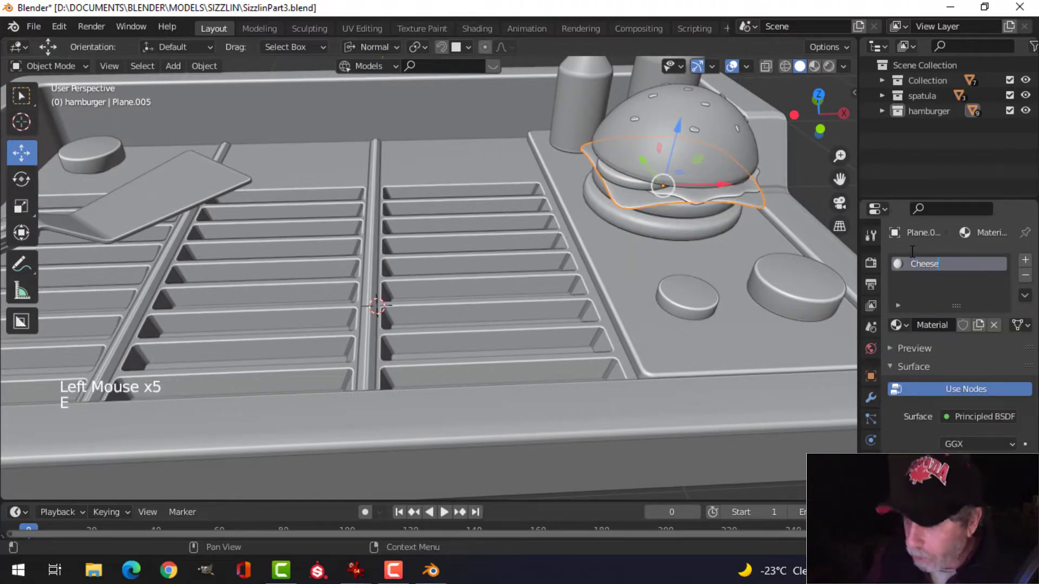
Step: Add a new material named Lettuce to the wavy leaf above the cheese slice
{"action": "left_click", "coordinate": [751, 184]}
{"action": "left_click", "coordinate": [952, 324]}
{"action": "left_click", "coordinate": [949, 263]}
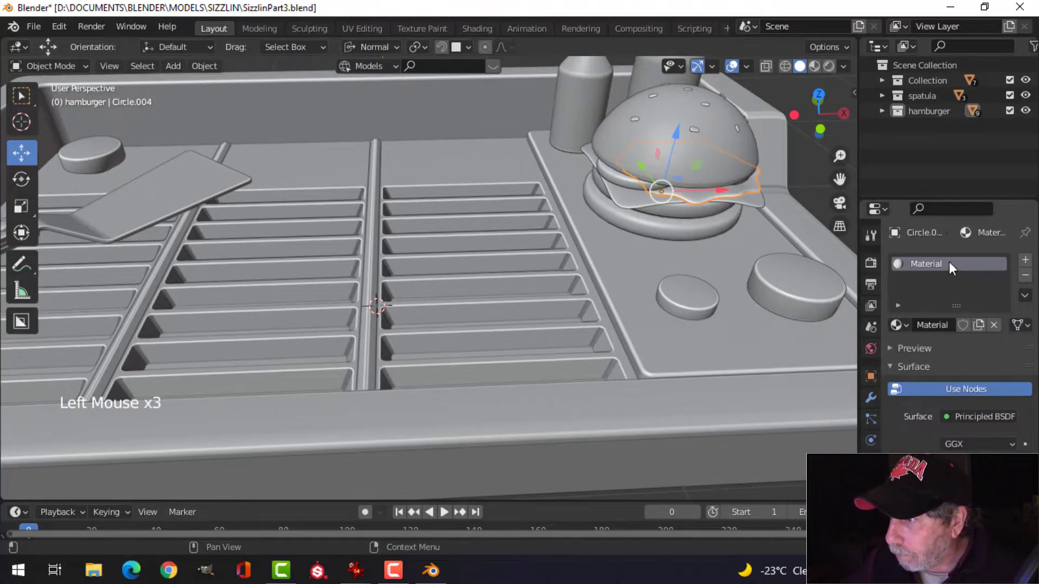
{"action": "double_click", "coordinate": [949, 263]}
{"action": "type", "text": "Lettuce"}
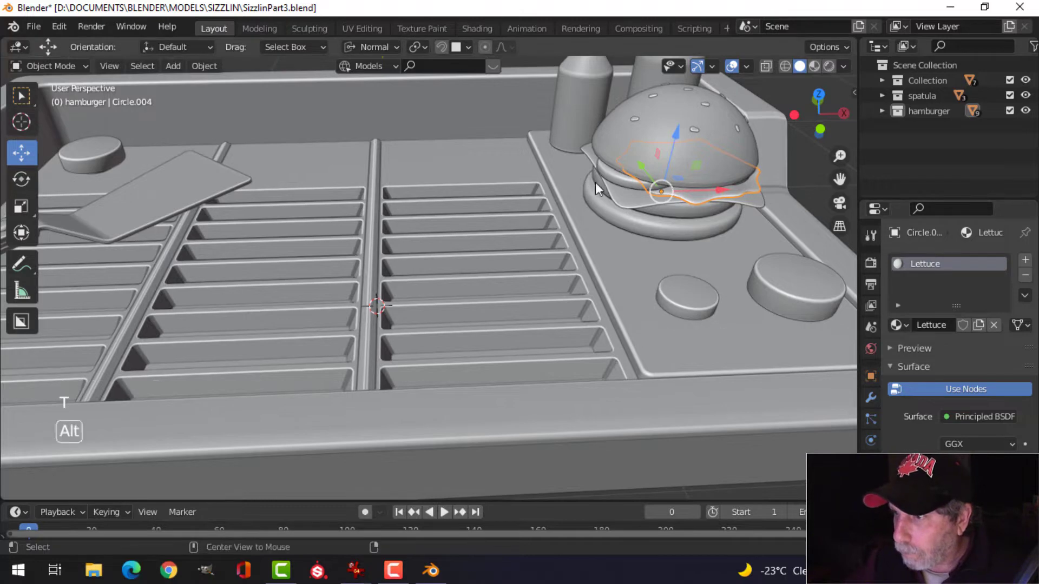
Step: Add a new material named Tomato to the first tomato slice under the upper bun
{"action": "key", "text": "alt+a"}
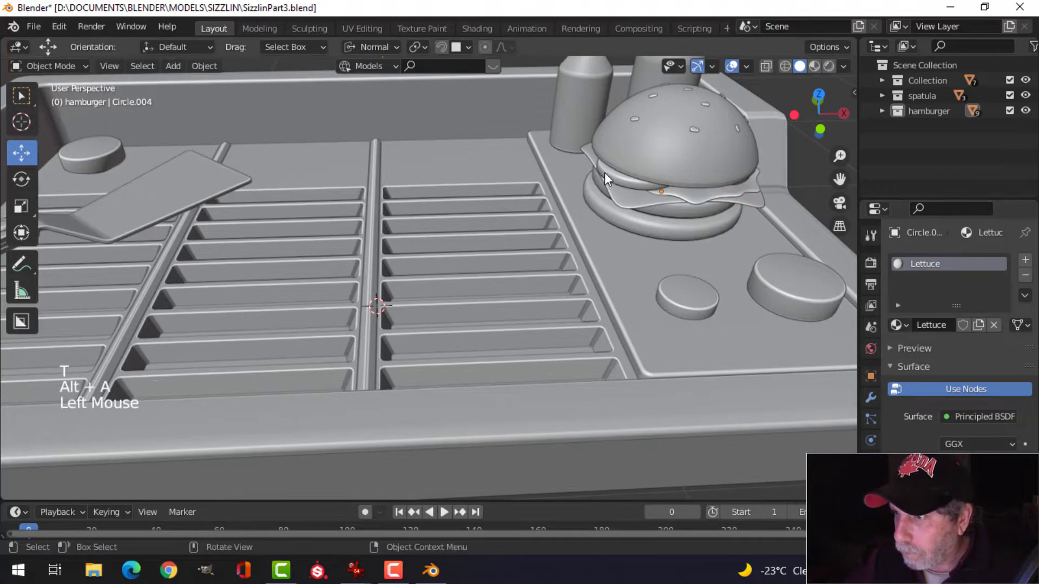
{"action": "left_click", "coordinate": [605, 172]}
{"action": "middle_click_drag", "start_coordinate": [771, 248], "coordinate": [682, 244]}
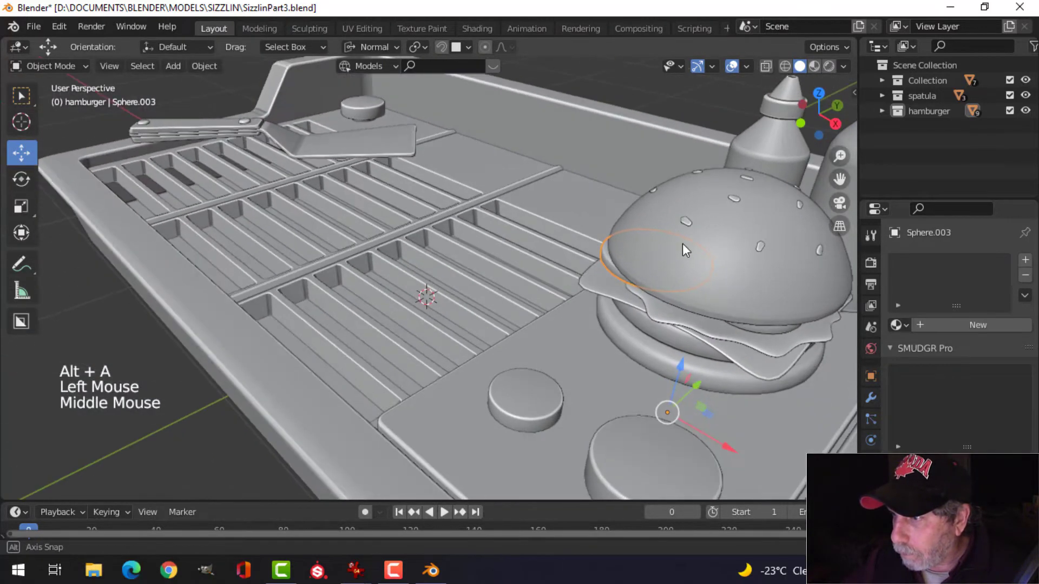
{"action": "left_click", "coordinate": [970, 325]}
{"action": "double_click", "coordinate": [944, 264]}
{"action": "type", "text": "Tomato"}
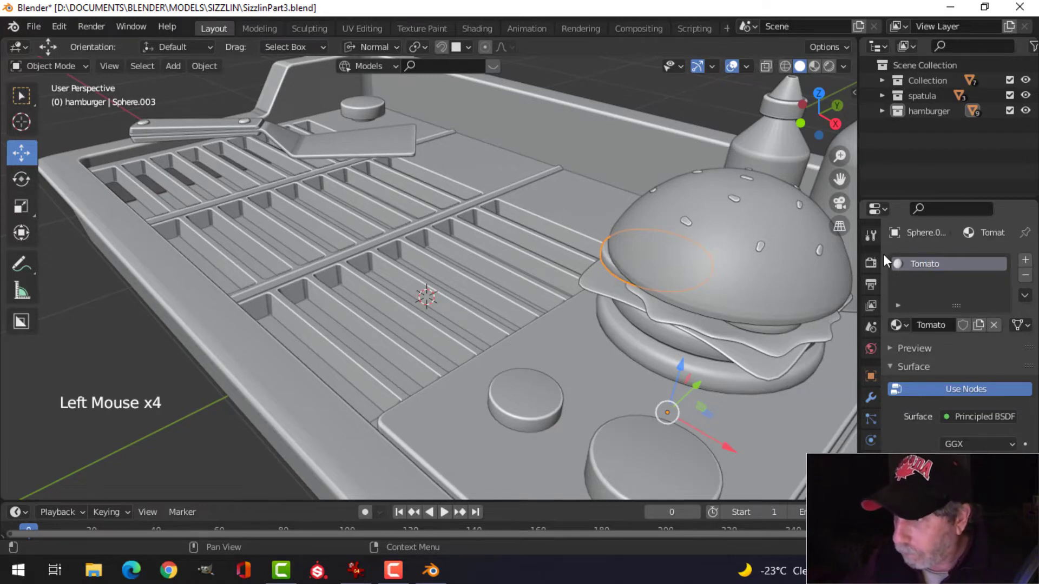
Step: Assign the existing Tomato material to the second tomato slice, at the front of the hamburger
{"action": "left_click", "coordinate": [773, 331]}
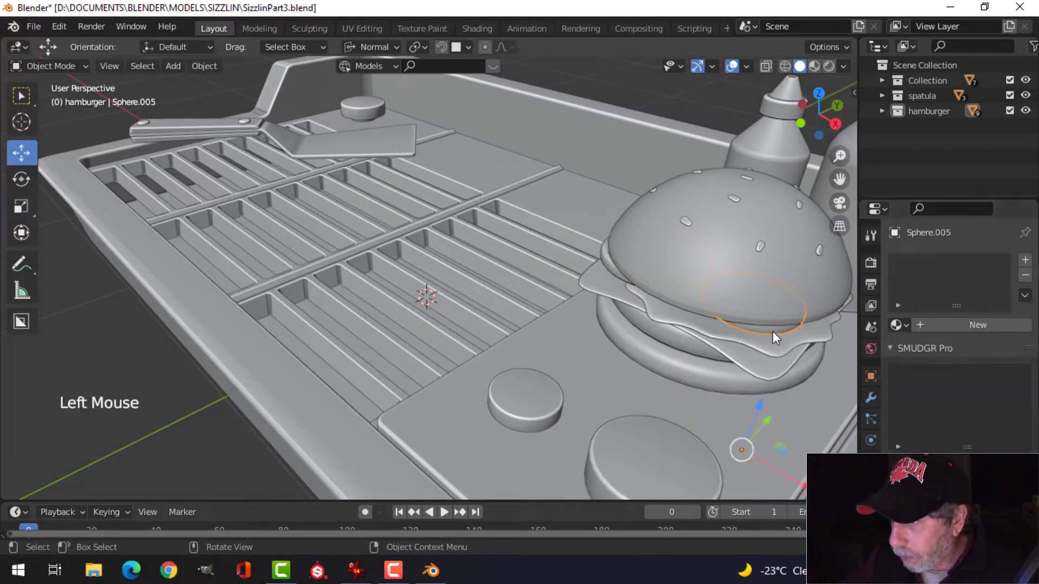
{"action": "left_click", "coordinate": [893, 324]}
{"action": "scroll", "coordinate": [768, 478], "scroll_direction": "down", "scroll_amount": 4}
{"action": "scroll", "coordinate": [804, 463], "scroll_direction": "down", "scroll_amount": 2}
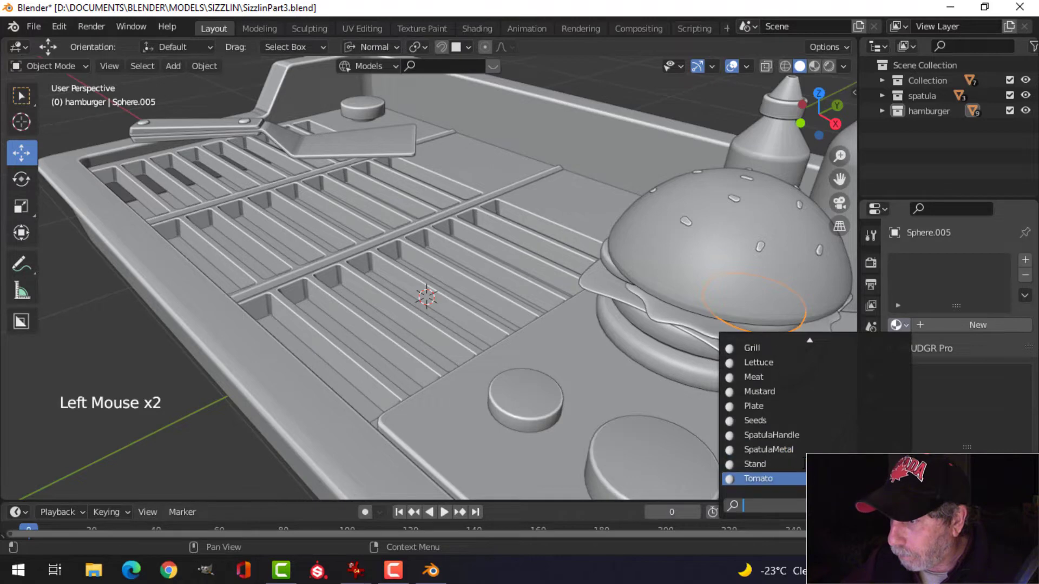
{"action": "left_click", "coordinate": [785, 478]}
Step: Assign the existing Tomato material to the remaining tomato slice, on the hamburger side facing the condiment bottles
{"action": "middle_click_drag", "start_coordinate": [818, 395], "coordinate": [636, 349]}
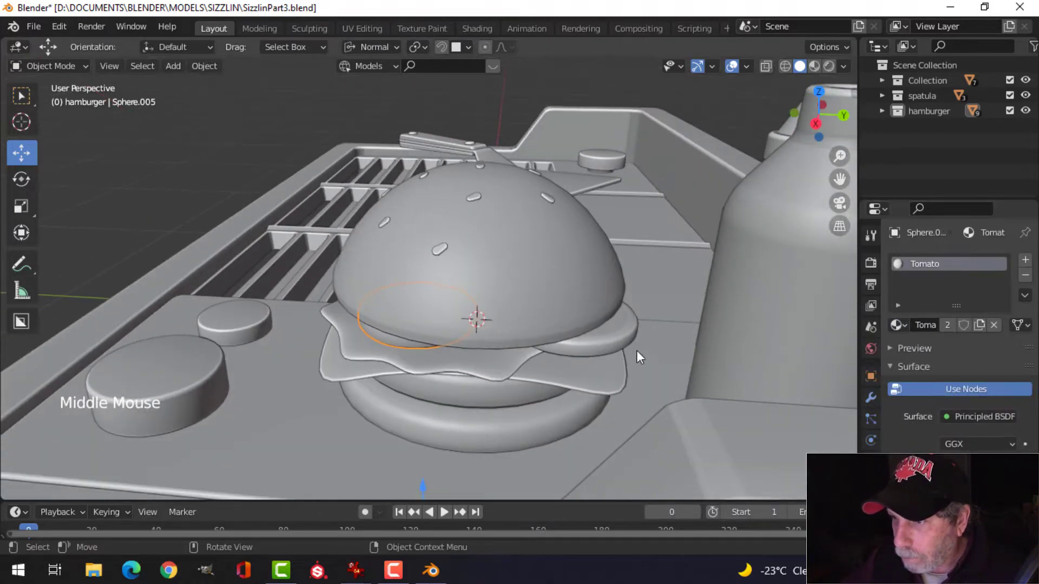
{"action": "left_click", "coordinate": [636, 350]}
{"action": "left_click", "coordinate": [897, 325]}
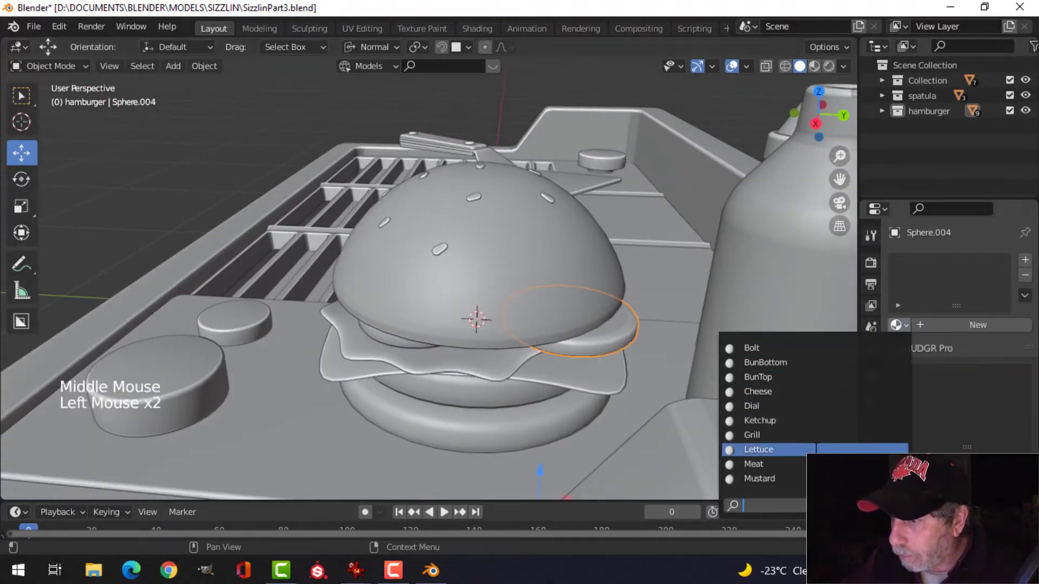
{"action": "scroll", "coordinate": [768, 463], "scroll_direction": "down", "scroll_amount": 3}
{"action": "scroll", "coordinate": [768, 471], "scroll_direction": "down", "scroll_amount": 3}
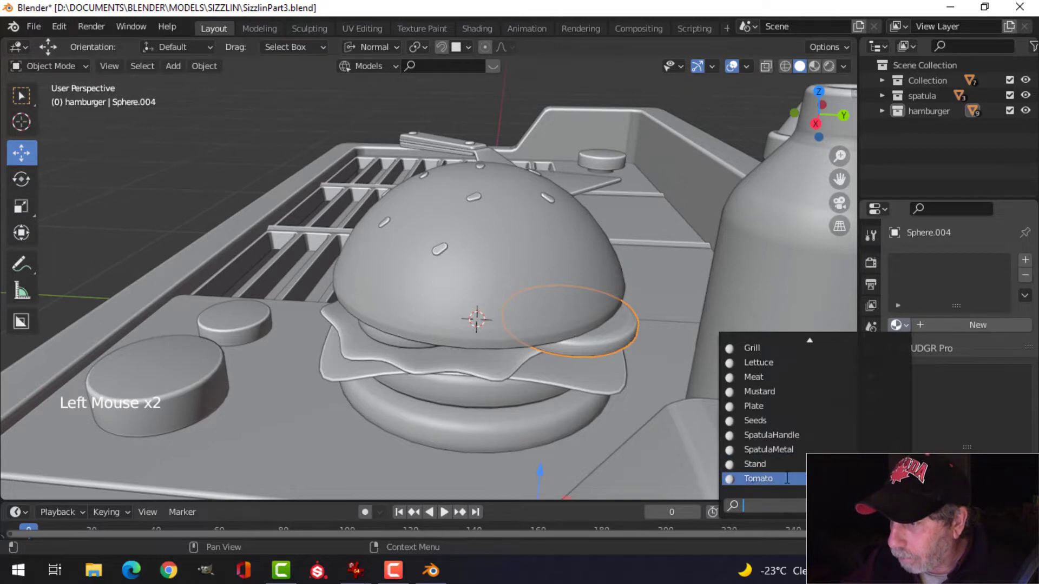
{"action": "left_click", "coordinate": [787, 478]}
{"action": "key", "text": "alt+a"}
Step: Save the Blender file with all hamburger materials assigned
{"action": "middle_click_drag", "start_coordinate": [585, 356], "coordinate": [469, 279]}
{"action": "scroll", "coordinate": [489, 276], "scroll_direction": "down", "scroll_amount": 2}
{"action": "key", "text": "ctrl+s"}
{"action": "scroll", "coordinate": [476, 295], "scroll_direction": "down", "scroll_amount": 1}
{"action": "scroll", "coordinate": [477, 292], "scroll_direction": "down", "scroll_amount": 1}
Step: Select the grill's stand, switch to the Shading workspace, and join the file browser and image editor areas into their neighbouring areas
{"action": "left_click", "coordinate": [423, 370]}
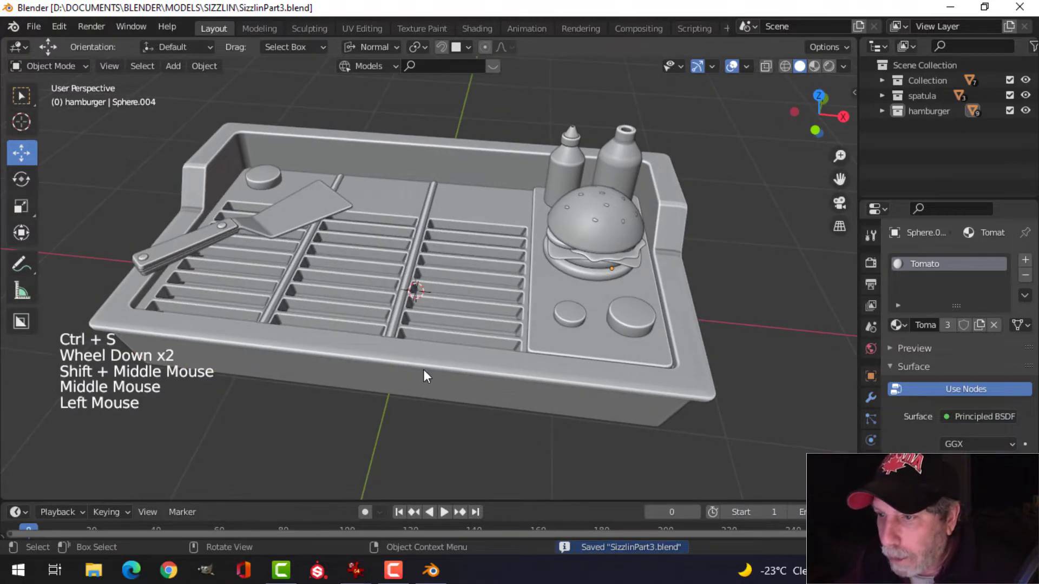
{"action": "left_click", "coordinate": [477, 29]}
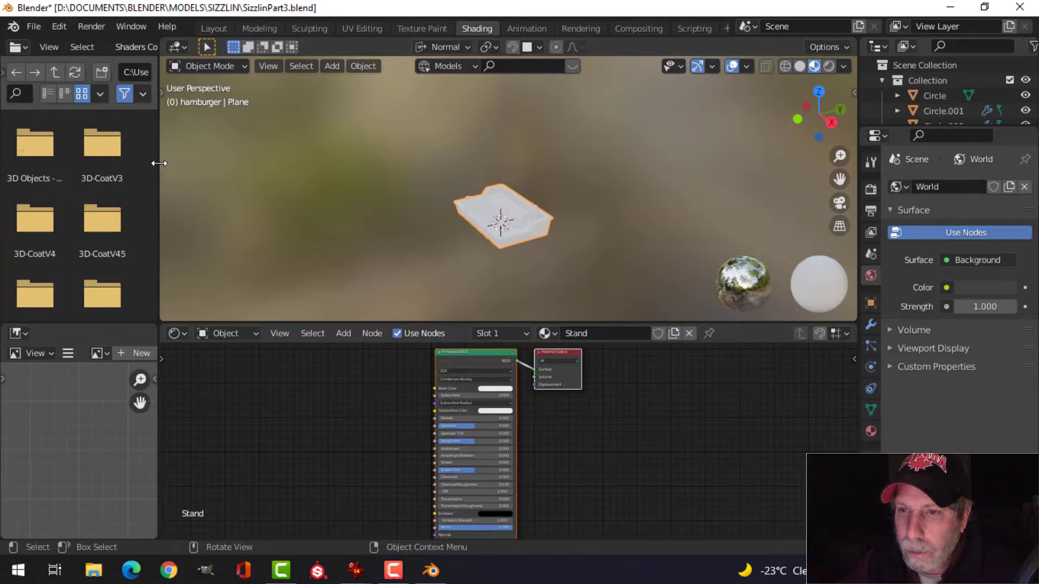
{"action": "right_click", "coordinate": [158, 165]}
{"action": "left_click", "coordinate": [89, 201]}
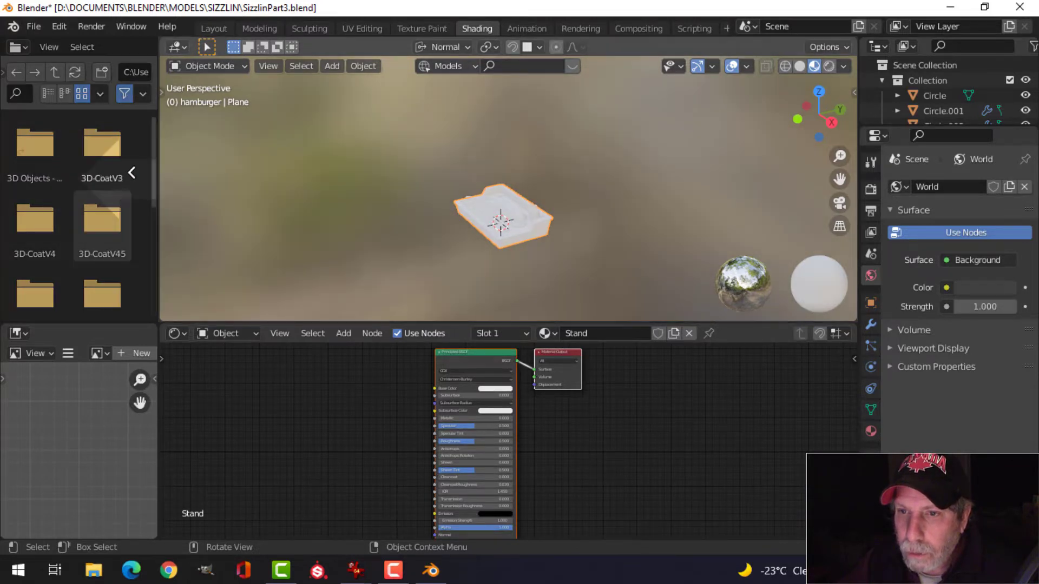
{"action": "left_click", "coordinate": [132, 172]}
{"action": "right_click", "coordinate": [157, 427]}
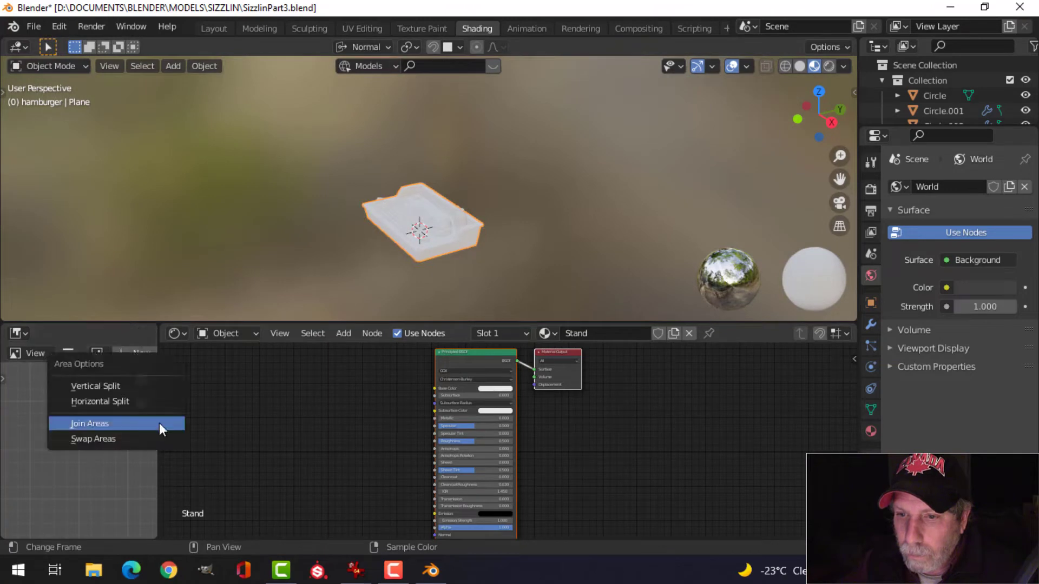
{"action": "left_click", "coordinate": [140, 424]}
{"action": "left_click", "coordinate": [309, 411]}
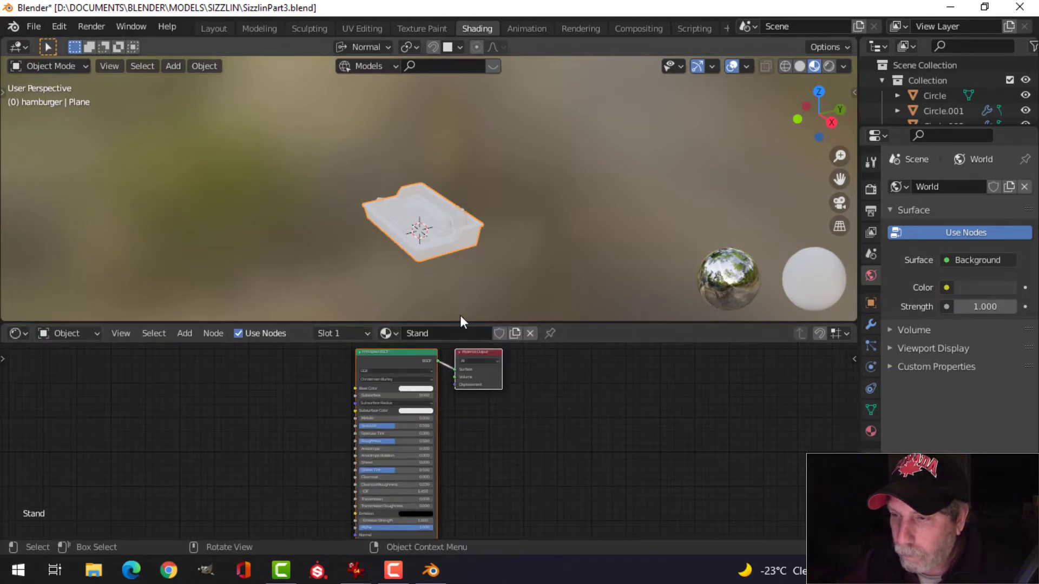
Step: Enlarge the node editor by reducing the height of the 3D viewport, keeping the grill's stand in close view
{"action": "left_click_drag", "start_coordinate": [566, 321], "coordinate": [567, 245]}
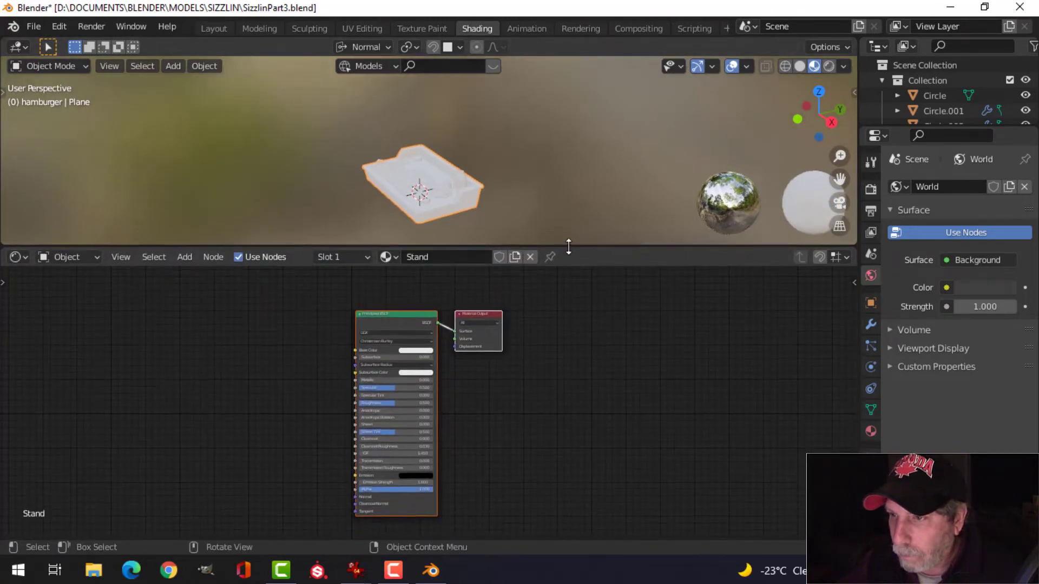
{"action": "scroll", "coordinate": [533, 219], "scroll_direction": "up", "scroll_amount": 3}
{"action": "middle_click_drag", "start_coordinate": [532, 215], "coordinate": [572, 194]}
{"action": "left_click", "coordinate": [572, 194]}
Step: Add an Ambient Occlusion node to the Stand material, placed in the empty space ahead of the Principled BSDF node
{"action": "middle_click_drag", "start_coordinate": [527, 319], "coordinate": [582, 363]}
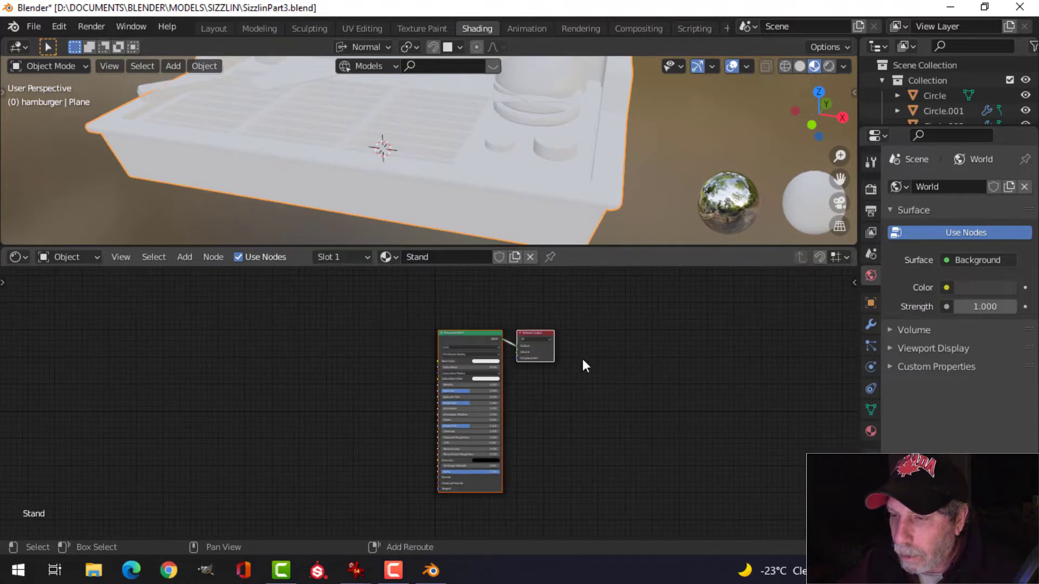
{"action": "left_click", "coordinate": [485, 314]}
{"action": "middle_click_drag", "start_coordinate": [309, 345], "coordinate": [354, 344], "text": "shift"}
{"action": "scroll", "coordinate": [380, 336], "scroll_direction": "down", "scroll_amount": 1}
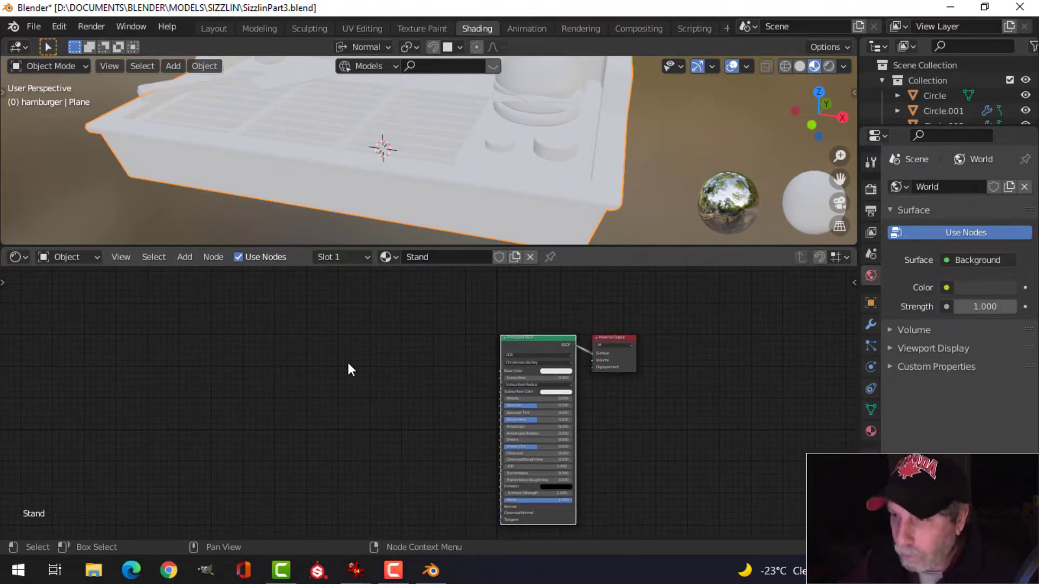
{"action": "key", "text": "shift+a"}
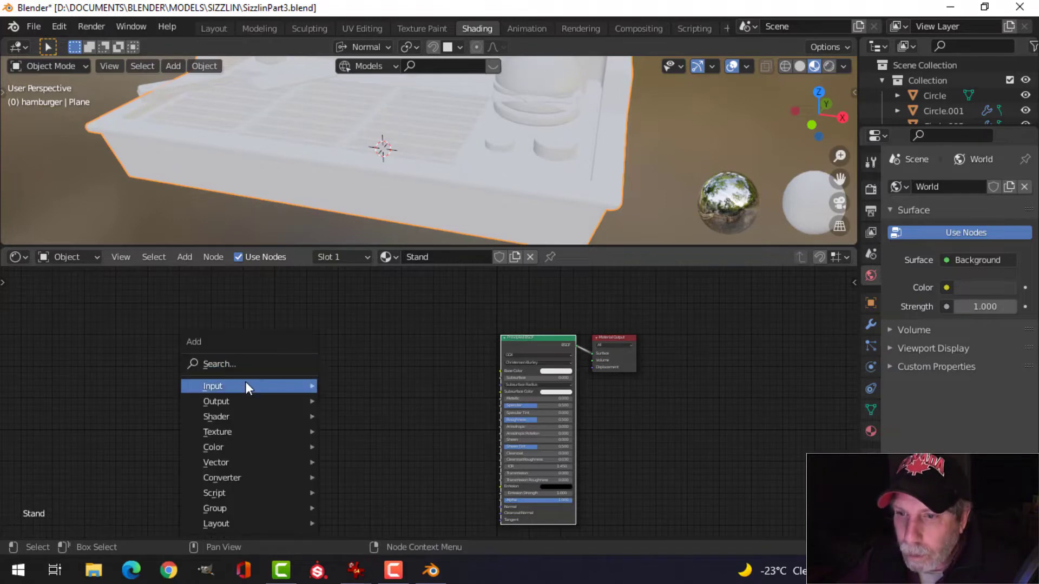
{"action": "mouse_move", "coordinate": [249, 386]}
{"action": "left_click", "coordinate": [352, 81]}
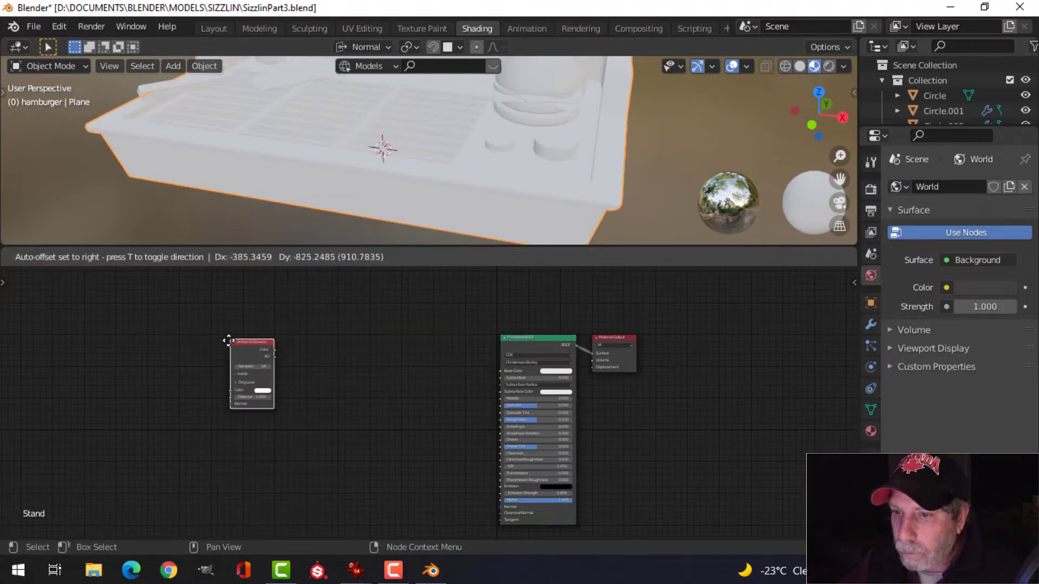
{"action": "left_click", "coordinate": [241, 349]}
Step: Set the Eevee render sampling of the scene to 150 samples
{"action": "left_click", "coordinate": [871, 188]}
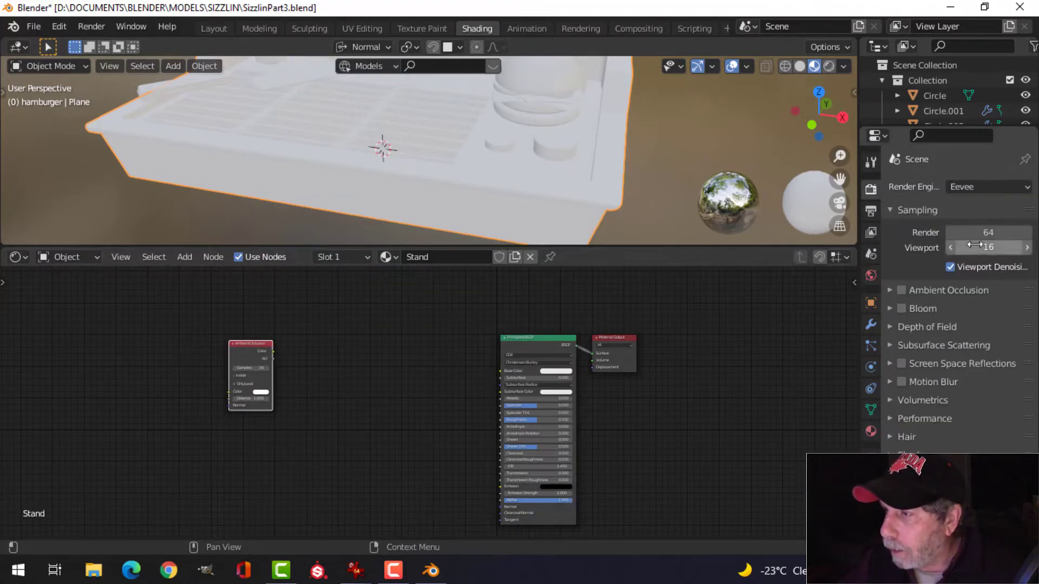
{"action": "left_click", "coordinate": [999, 231]}
{"action": "type", "text": "150"}
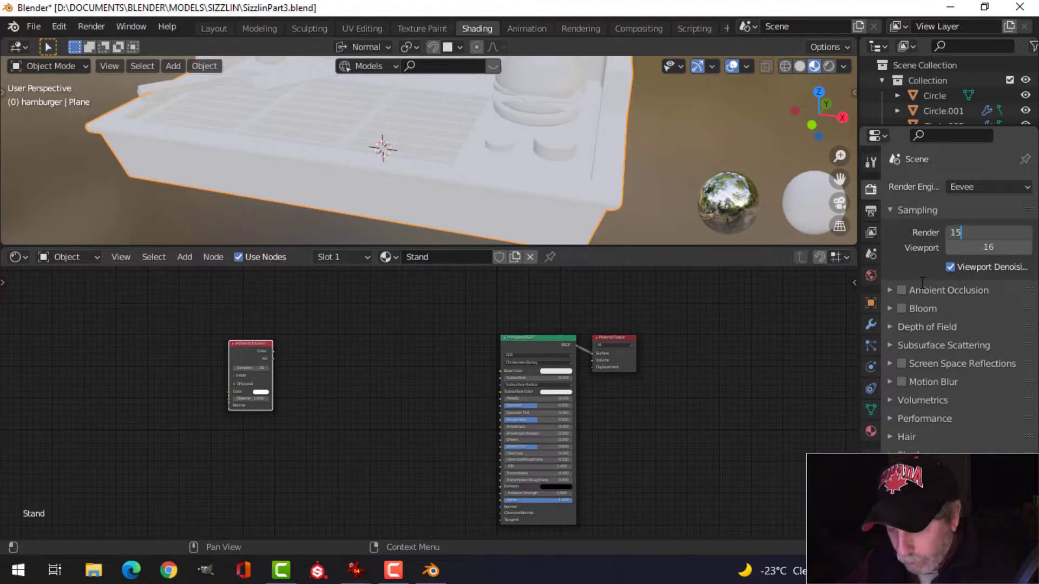
{"action": "key", "text": "Return"}
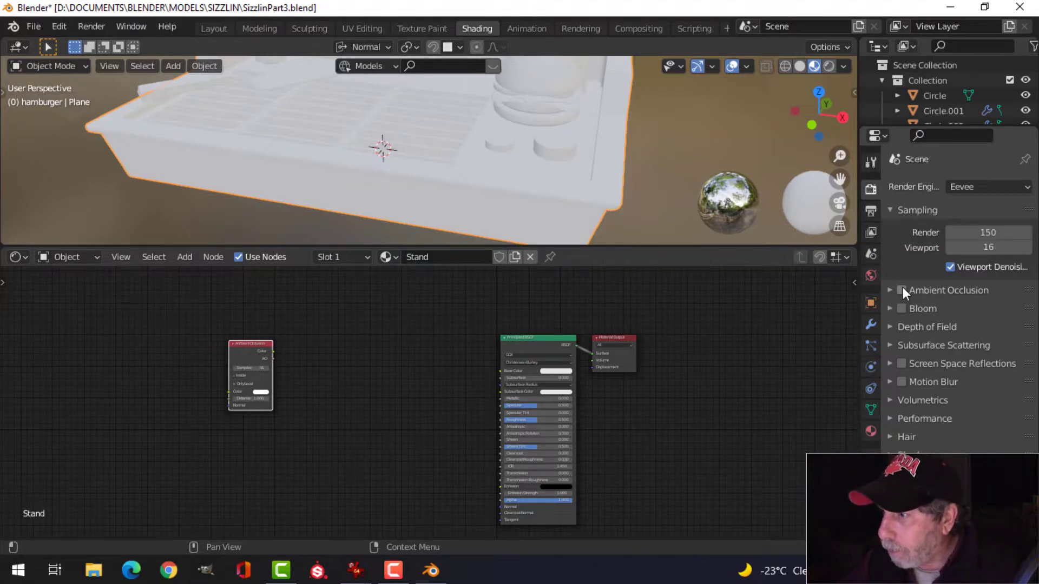
Step: Enable Eevee's Ambient Occlusion with a factor of 3.00, and turn on Bloom and Screen Space Reflections
{"action": "left_click", "coordinate": [901, 290]}
{"action": "left_click", "coordinate": [894, 290]}
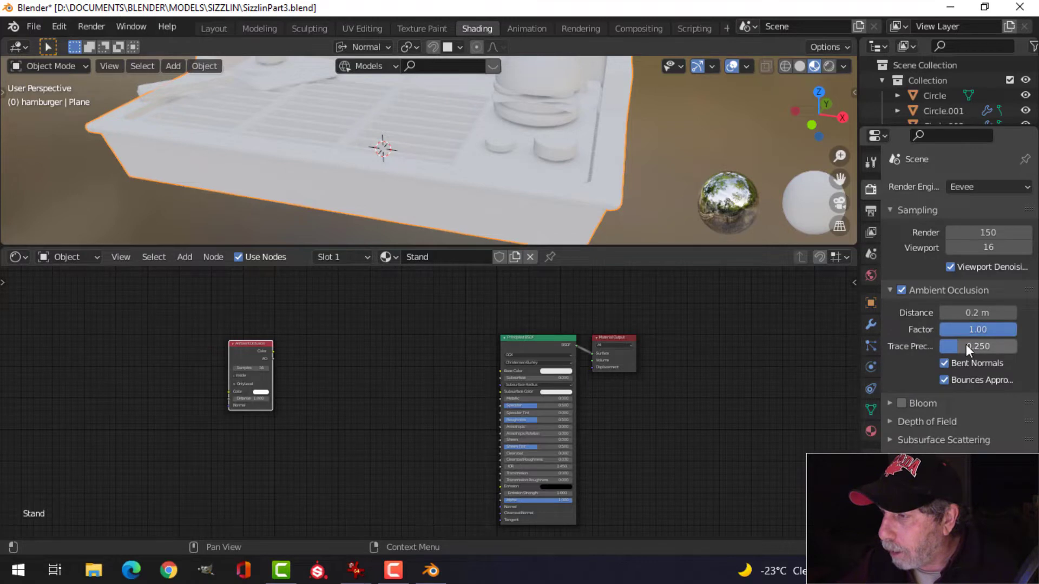
{"action": "left_click_drag", "start_coordinate": [966, 329], "coordinate": [988, 330]}
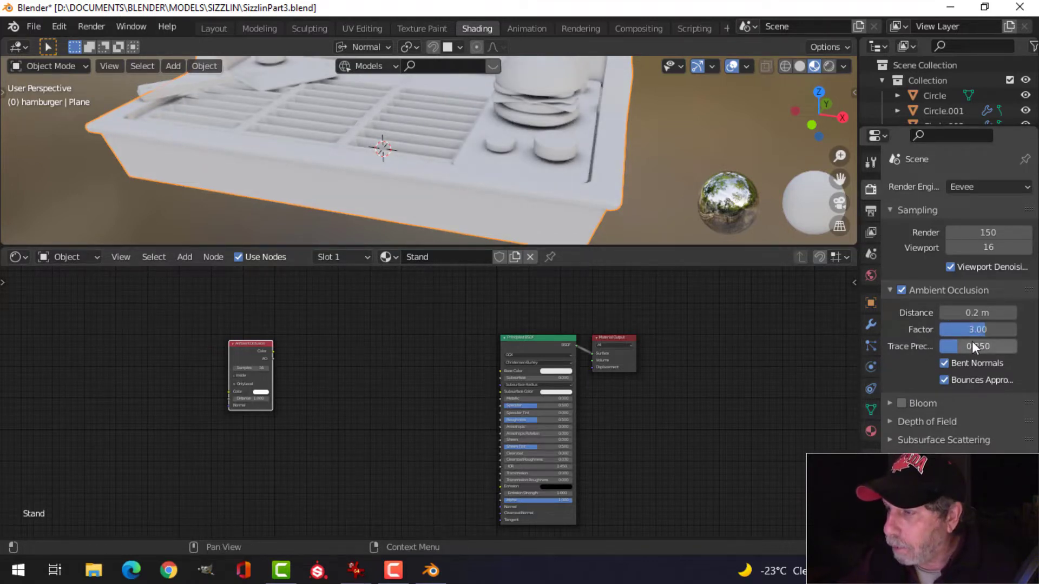
{"action": "left_click", "coordinate": [890, 290]}
{"action": "left_click", "coordinate": [900, 310]}
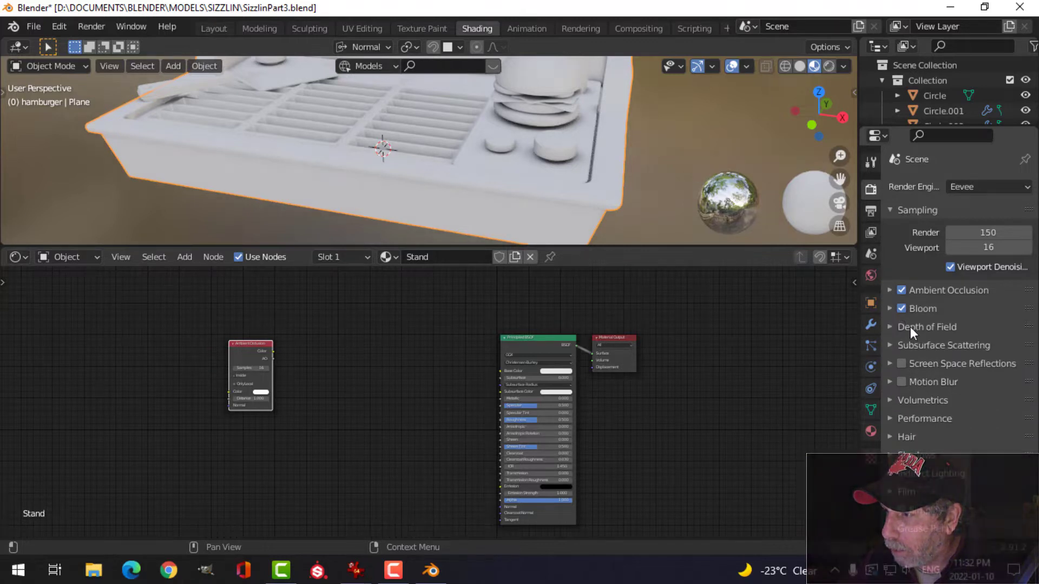
{"action": "left_click", "coordinate": [901, 363]}
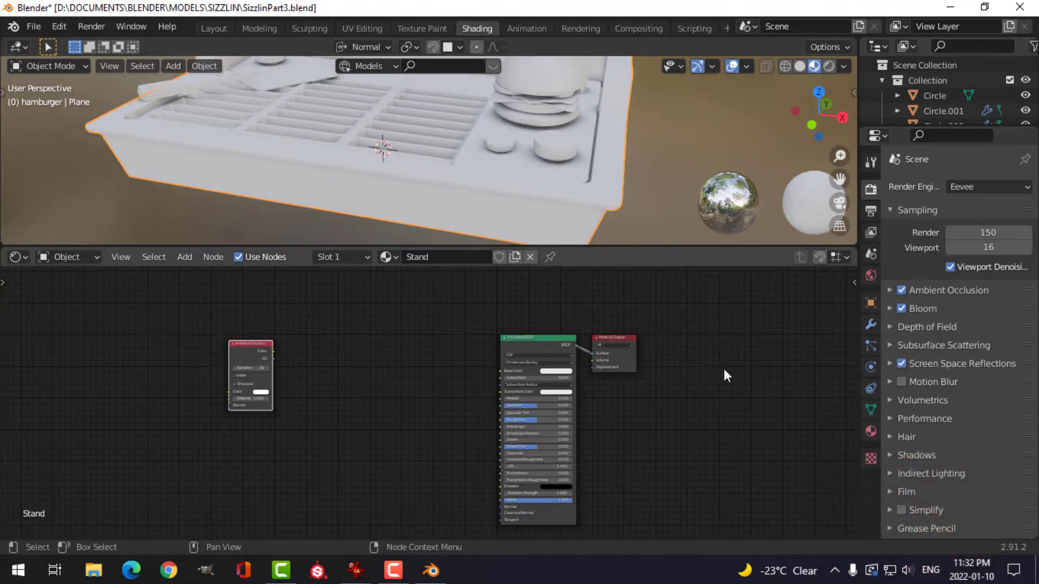
Step: Set the color management Look to Medium High Contrast in the render settings
{"action": "scroll", "coordinate": [927, 460], "scroll_direction": "down", "scroll_amount": 2}
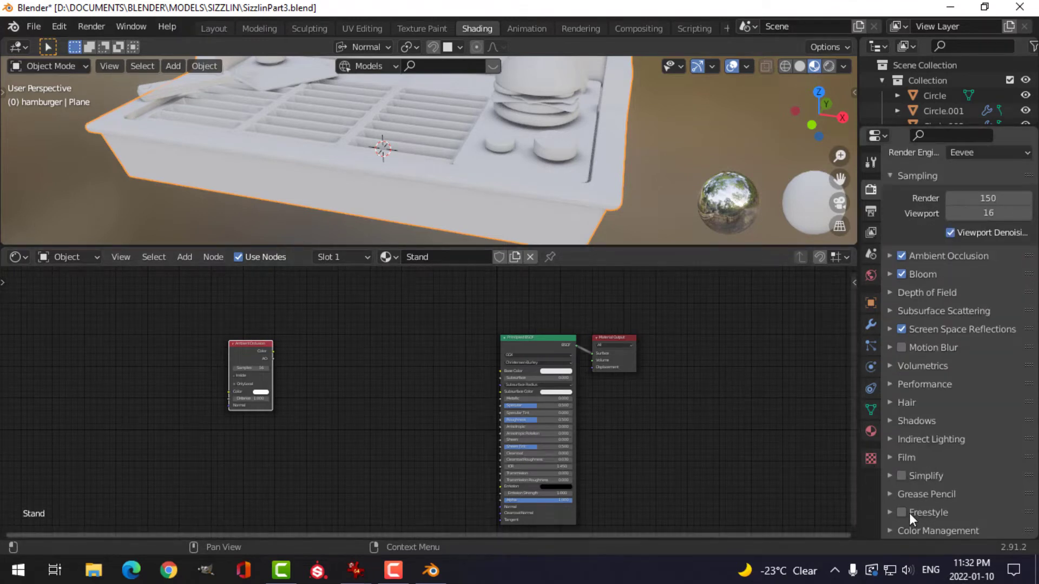
{"action": "left_click", "coordinate": [890, 530]}
{"action": "scroll", "coordinate": [943, 511], "scroll_direction": "down", "scroll_amount": 5}
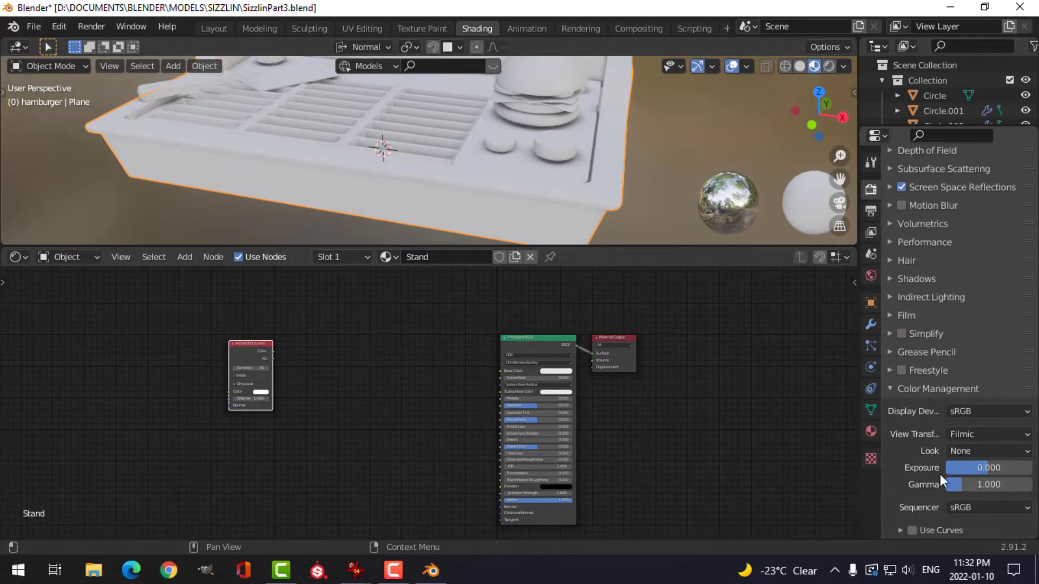
{"action": "left_click", "coordinate": [990, 452]}
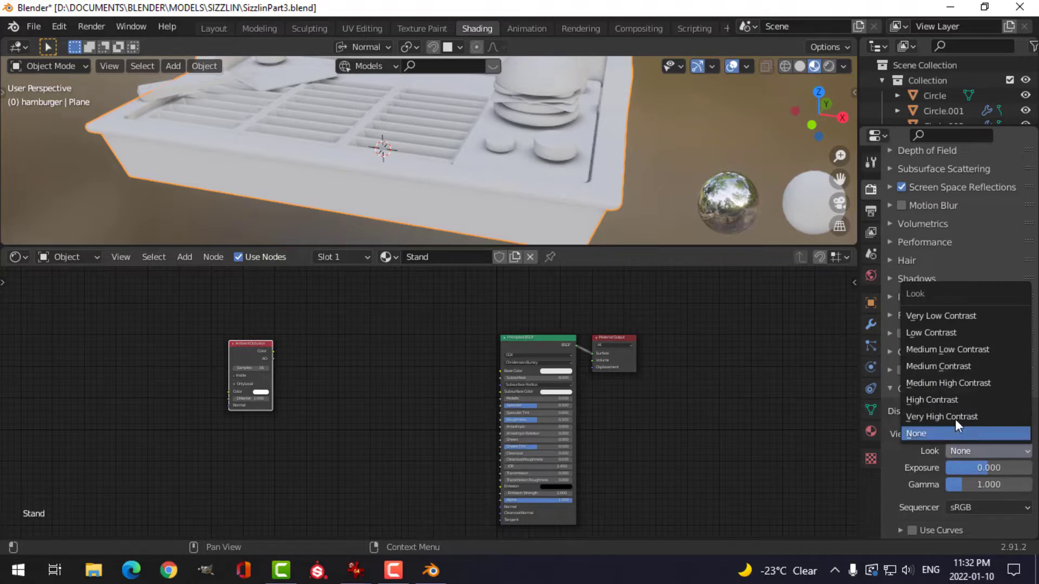
{"action": "left_click", "coordinate": [943, 382]}
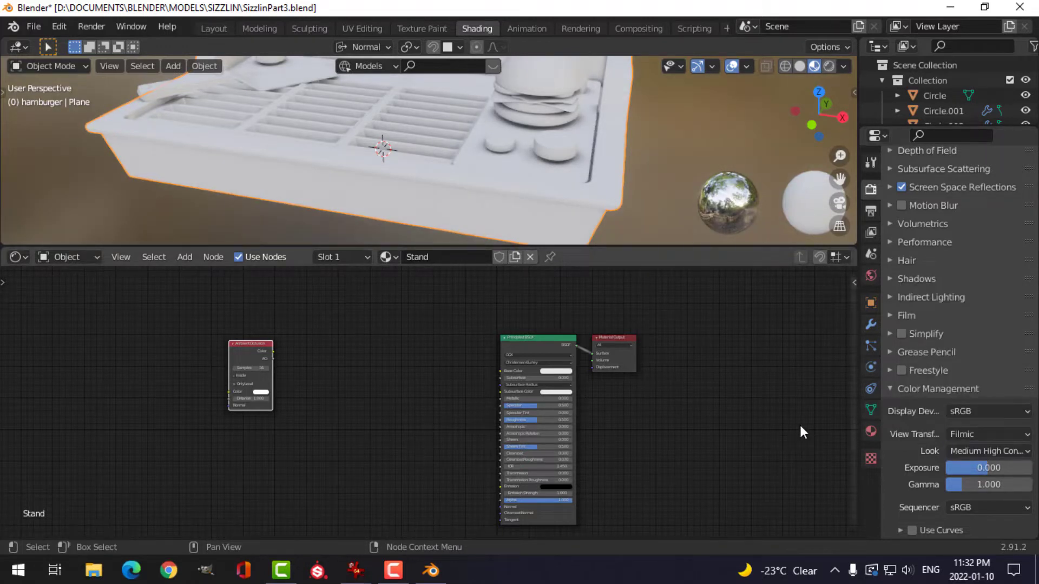
{"action": "left_click", "coordinate": [891, 392]}
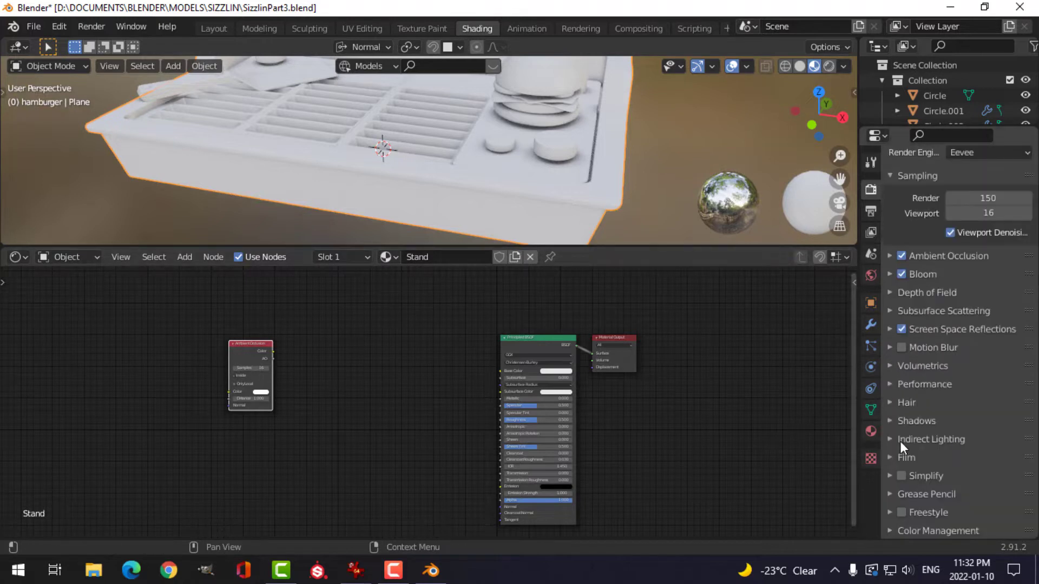
Step: Make the render film background transparent and save the Blender file
{"action": "scroll", "coordinate": [948, 502], "scroll_direction": "down", "scroll_amount": 3}
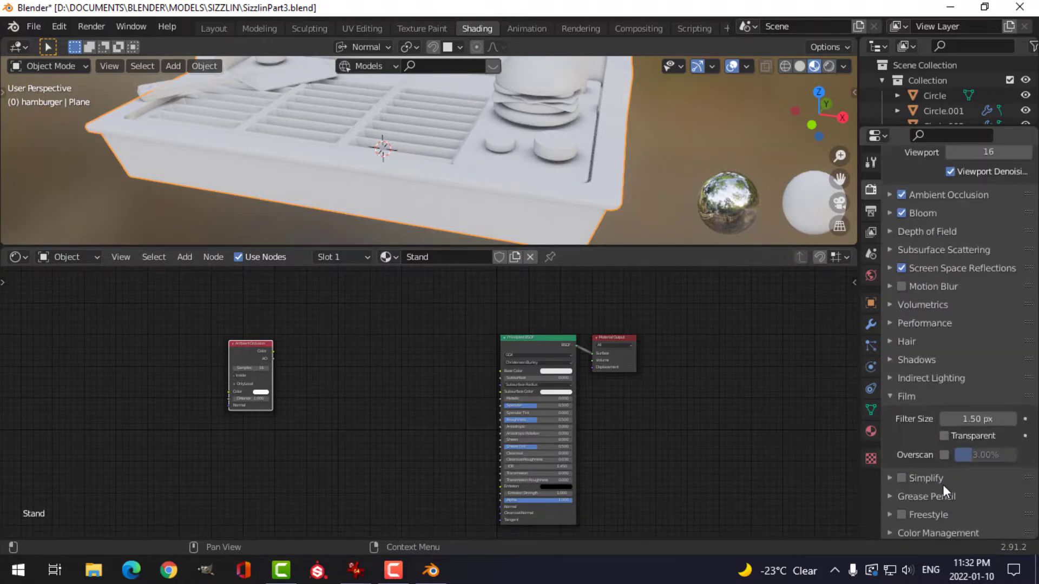
{"action": "left_click", "coordinate": [944, 436]}
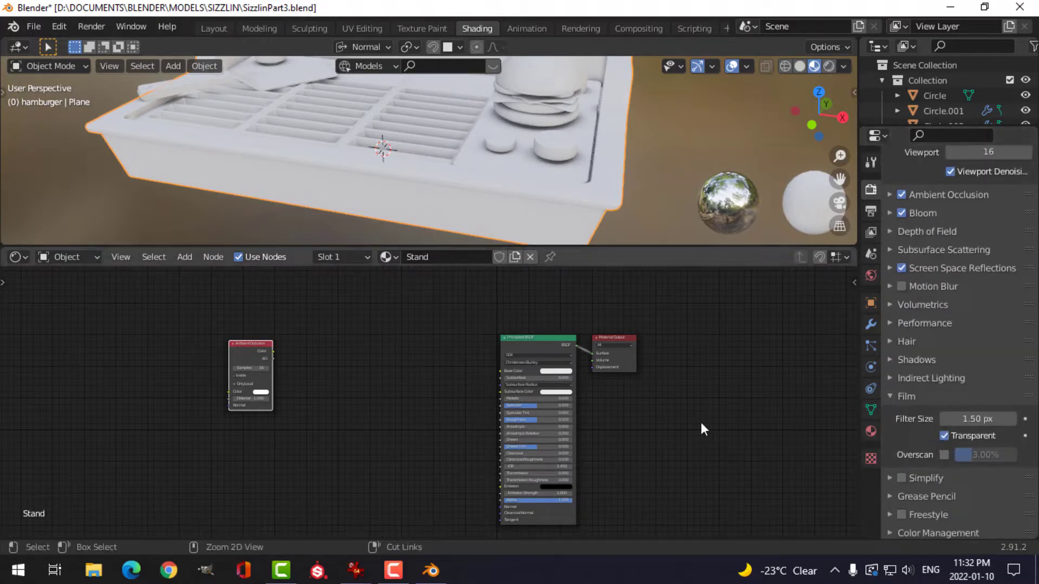
{"action": "key", "text": "ctrl+s"}
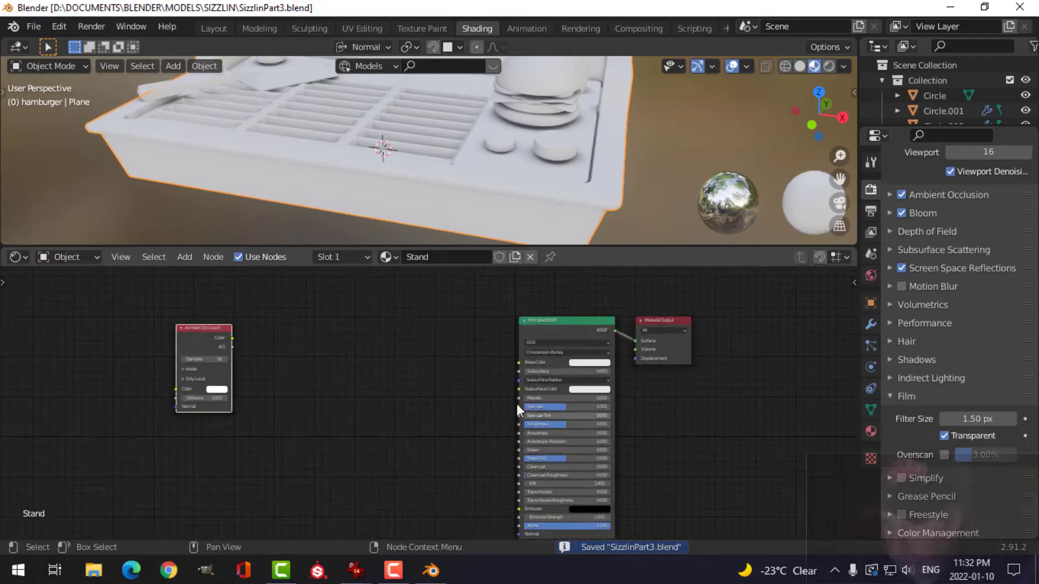
Step: Add a ColorRamp node fed by the Ambient Occlusion Color output, and link its Color to the Principled BSDF Base Color
{"action": "middle_click_drag", "start_coordinate": [280, 362], "coordinate": [367, 368]}
{"action": "scroll", "coordinate": [308, 350], "scroll_direction": "up", "scroll_amount": 1}
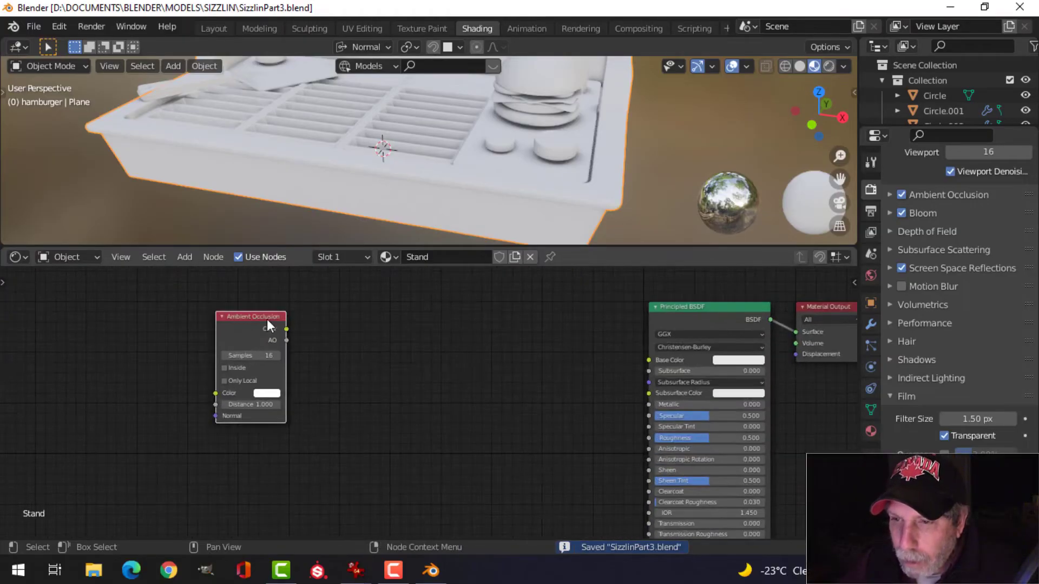
{"action": "key", "text": "shift+a"}
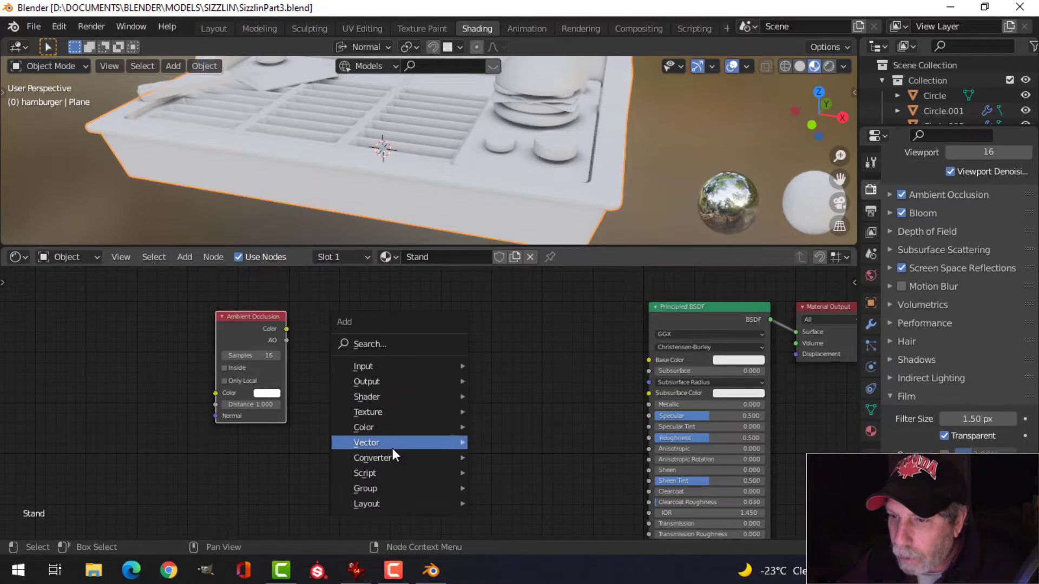
{"action": "mouse_move", "coordinate": [392, 454]}
{"action": "left_click", "coordinate": [511, 258]}
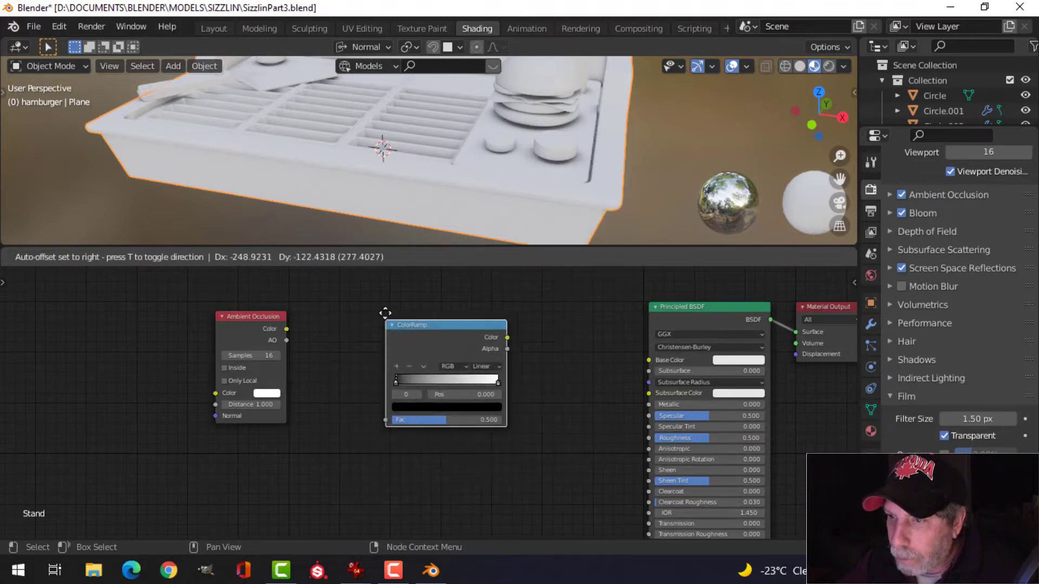
{"action": "left_click", "coordinate": [382, 310]}
{"action": "scroll", "coordinate": [310, 351], "scroll_direction": "up", "scroll_amount": 1}
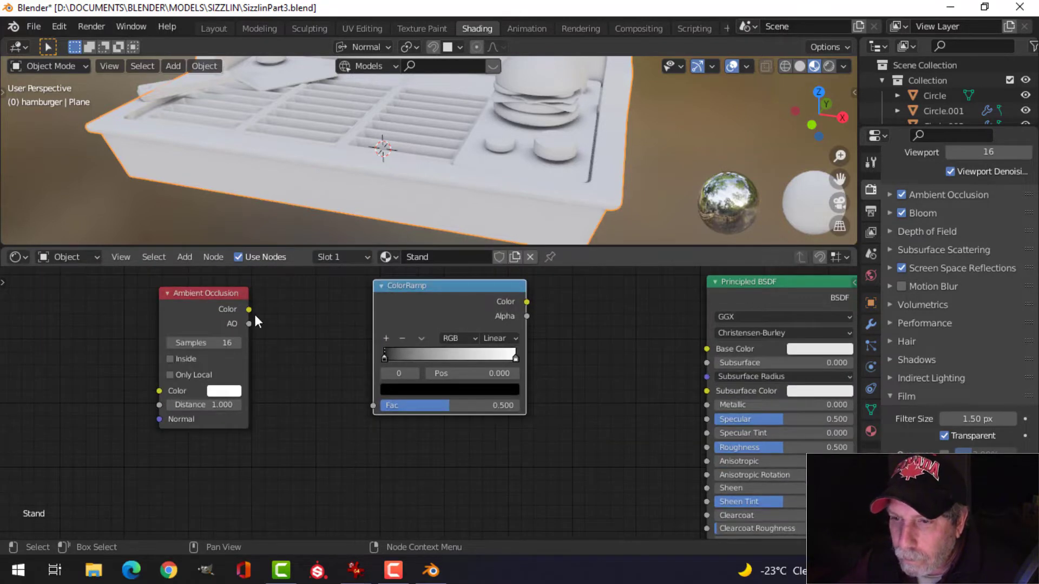
{"action": "left_click_drag", "start_coordinate": [249, 310], "coordinate": [372, 405]}
{"action": "left_click_drag", "start_coordinate": [528, 301], "coordinate": [707, 349]}
Step: Move the ColorRamp node closer to Ambient Occlusion and shift its black stop to about 0.291 and white stop to about 0.864
{"action": "left_click_drag", "start_coordinate": [460, 288], "coordinate": [405, 289]}
{"action": "left_click_drag", "start_coordinate": [332, 359], "coordinate": [372, 359]}
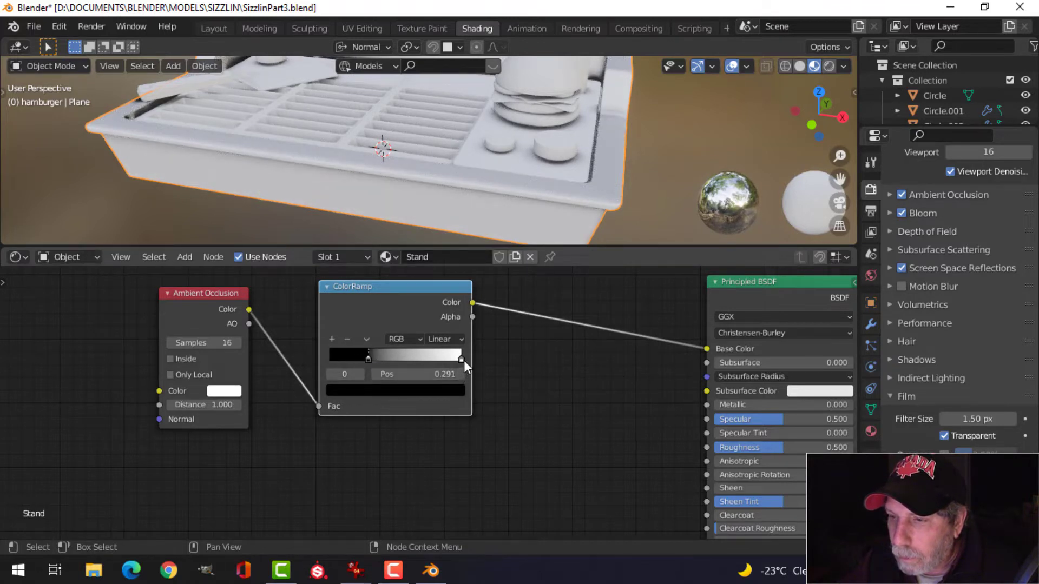
{"action": "left_click_drag", "start_coordinate": [462, 360], "coordinate": [444, 360]}
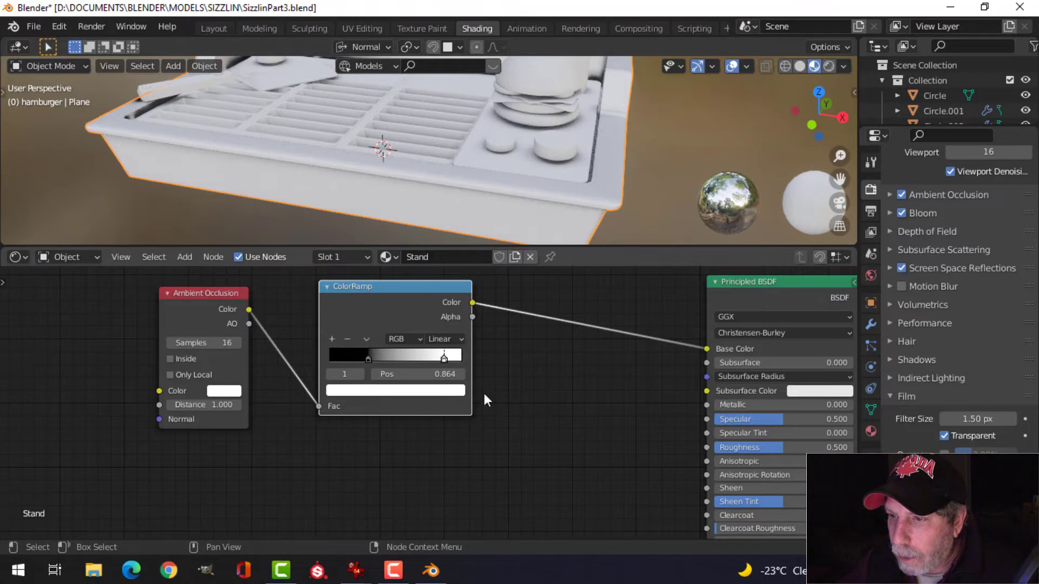
Step: Color the ColorRamp's white stop a muted purple with hue 0.815, saturation 0.398 and value 0.480
{"action": "left_click", "coordinate": [429, 390]}
{"action": "left_click_drag", "start_coordinate": [405, 282], "coordinate": [402, 278]}
{"action": "scroll", "coordinate": [418, 264], "scroll_direction": "down", "scroll_amount": 8}
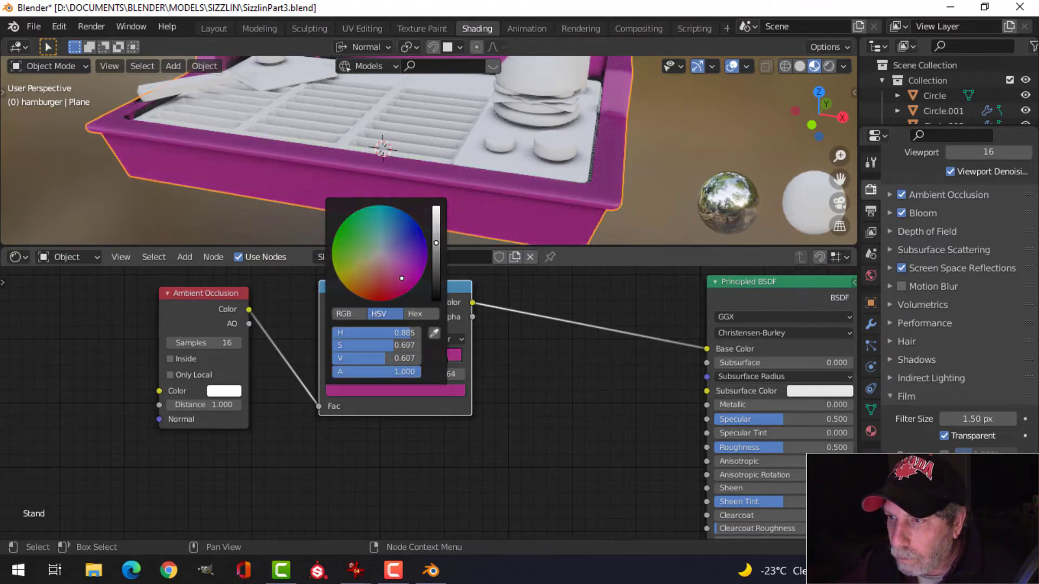
{"action": "mouse_move", "coordinate": [404, 278]}
{"action": "left_mouse_down"}
{"action": "mouse_move", "coordinate": [415, 270]}
{"action": "mouse_move", "coordinate": [402, 263]}
{"action": "left_mouse_up"}
{"action": "left_click", "coordinate": [436, 255]}
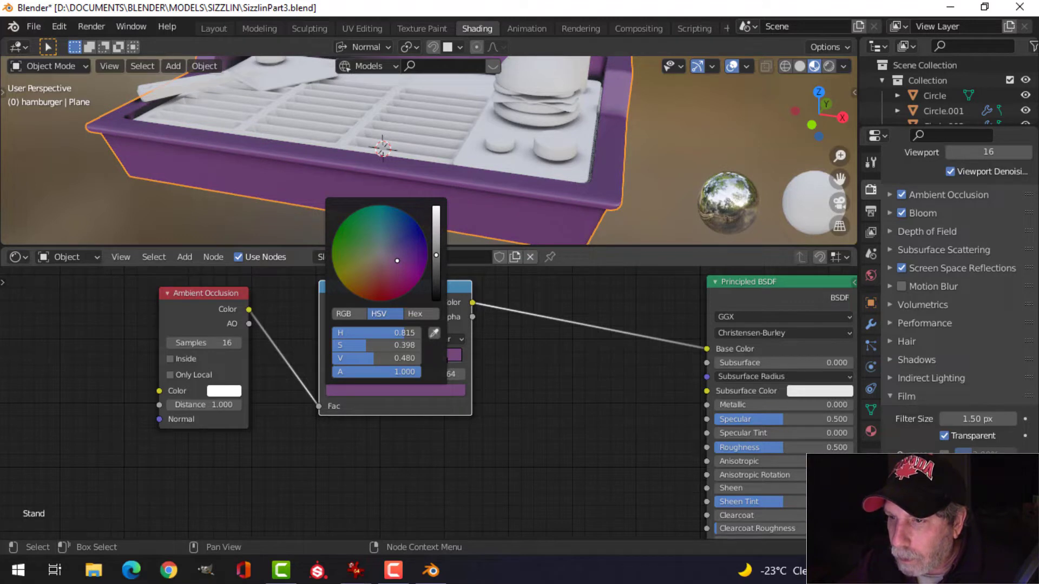
{"action": "scroll", "coordinate": [546, 396], "scroll_direction": "down", "scroll_amount": 1}
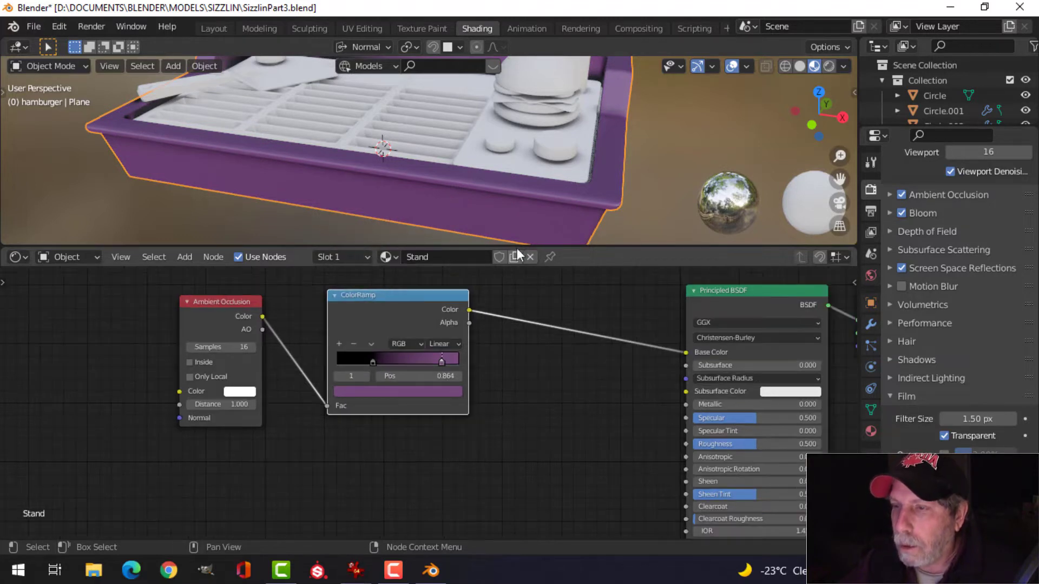
{"action": "scroll", "coordinate": [494, 202], "scroll_direction": "down", "scroll_amount": 3}
Step: Add a Musgrave Texture node below the Ambient Occlusion node and give it connected Mapping and Texture Coordinate nodes
{"action": "middle_click_drag", "start_coordinate": [522, 414], "coordinate": [528, 381]}
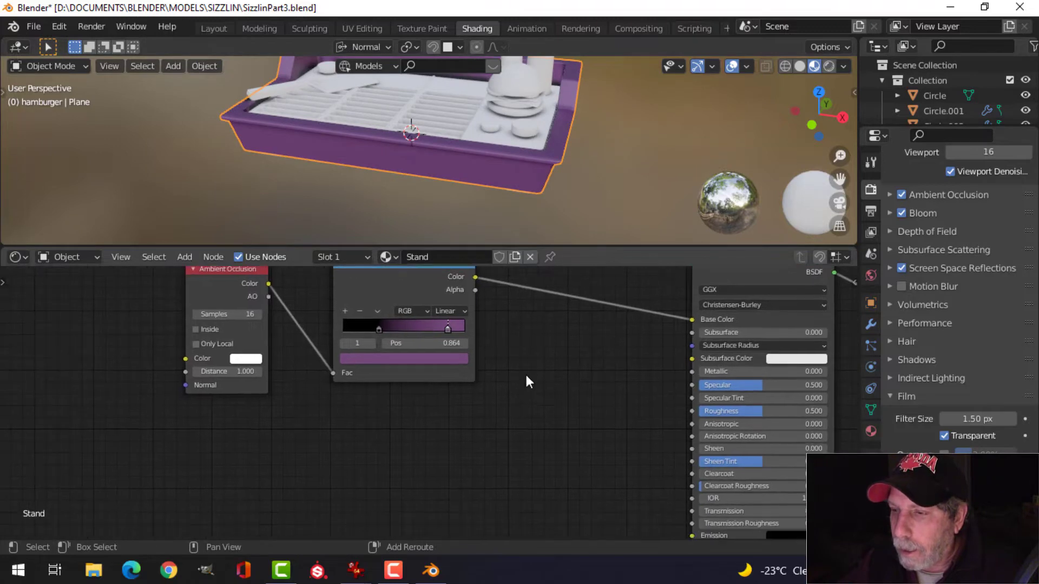
{"action": "scroll", "coordinate": [522, 395], "scroll_direction": "down", "scroll_amount": 1}
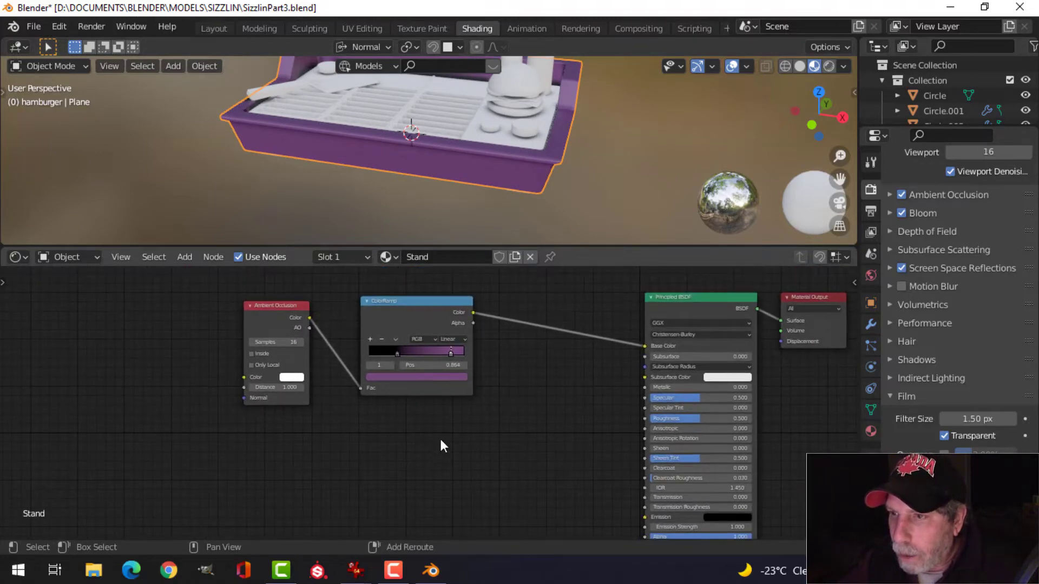
{"action": "middle_click_drag", "start_coordinate": [440, 441], "coordinate": [456, 420]}
{"action": "key", "text": "shift+a"}
{"action": "mouse_move", "coordinate": [350, 439]}
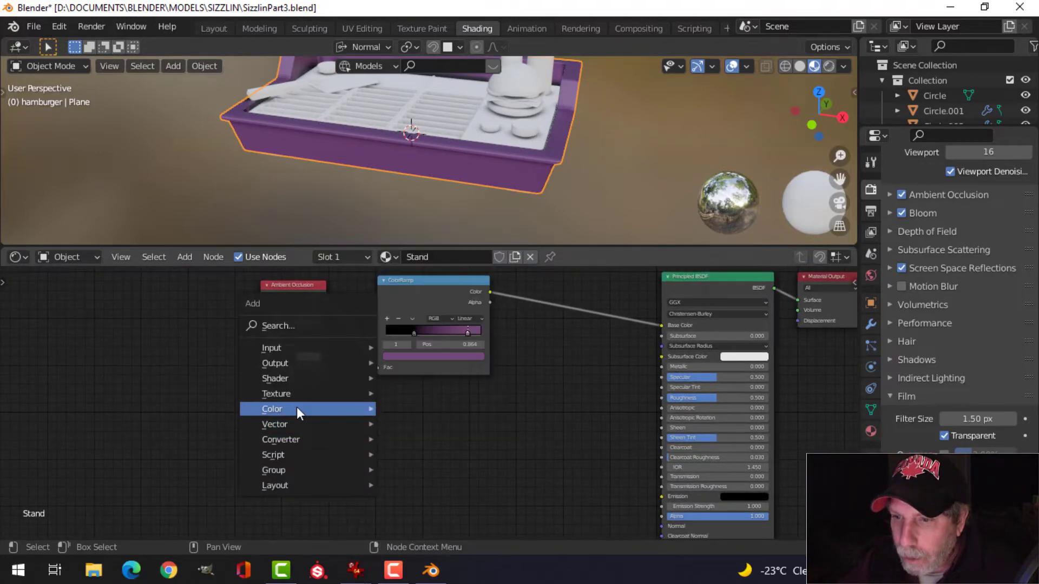
{"action": "mouse_move", "coordinate": [293, 391]}
{"action": "left_click", "coordinate": [427, 292]}
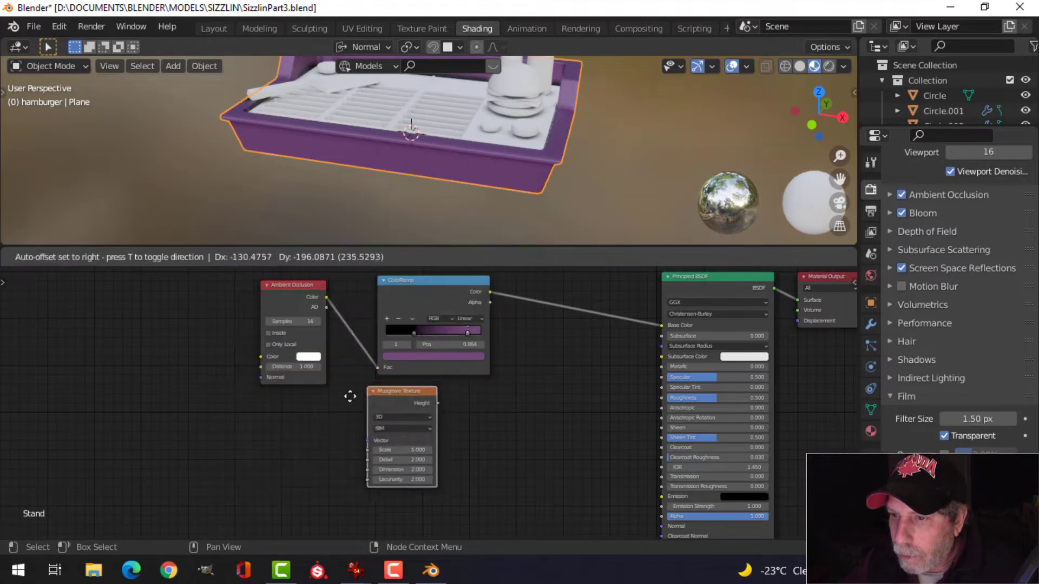
{"action": "left_click", "coordinate": [293, 414]}
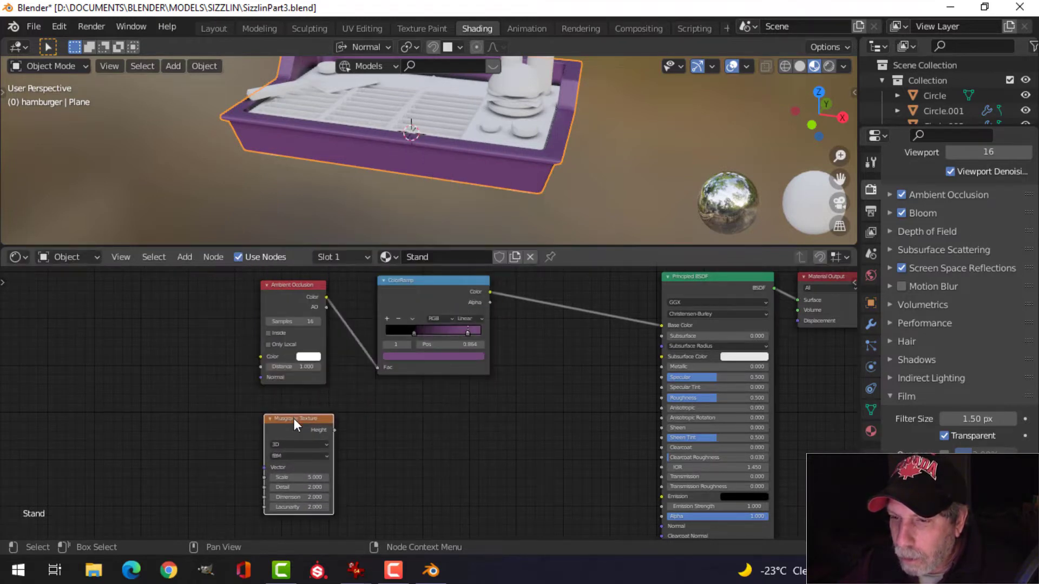
{"action": "key", "text": "ctrl+t"}
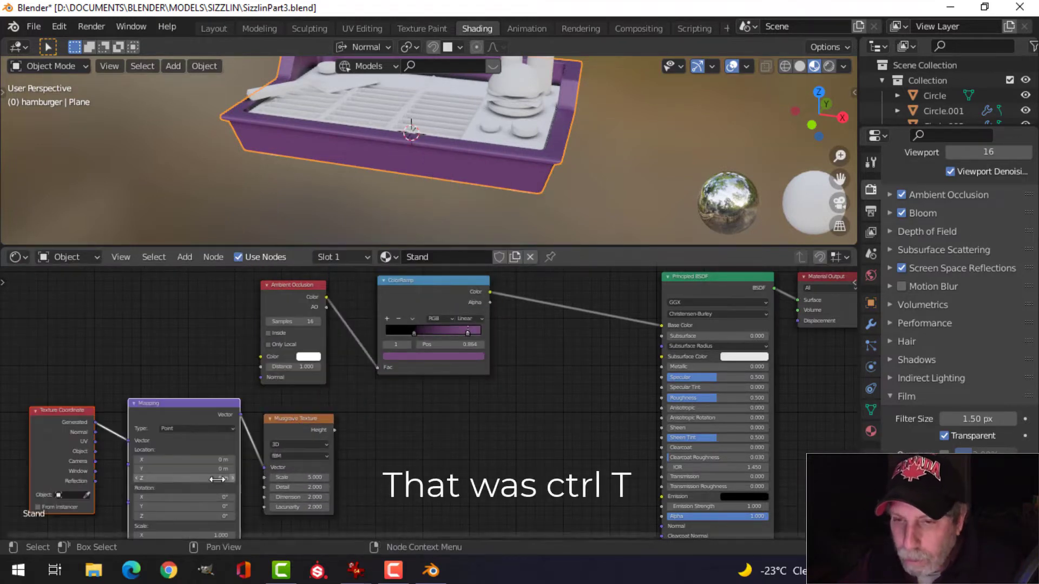
{"action": "scroll", "coordinate": [126, 441], "scroll_direction": "up", "scroll_amount": 2}
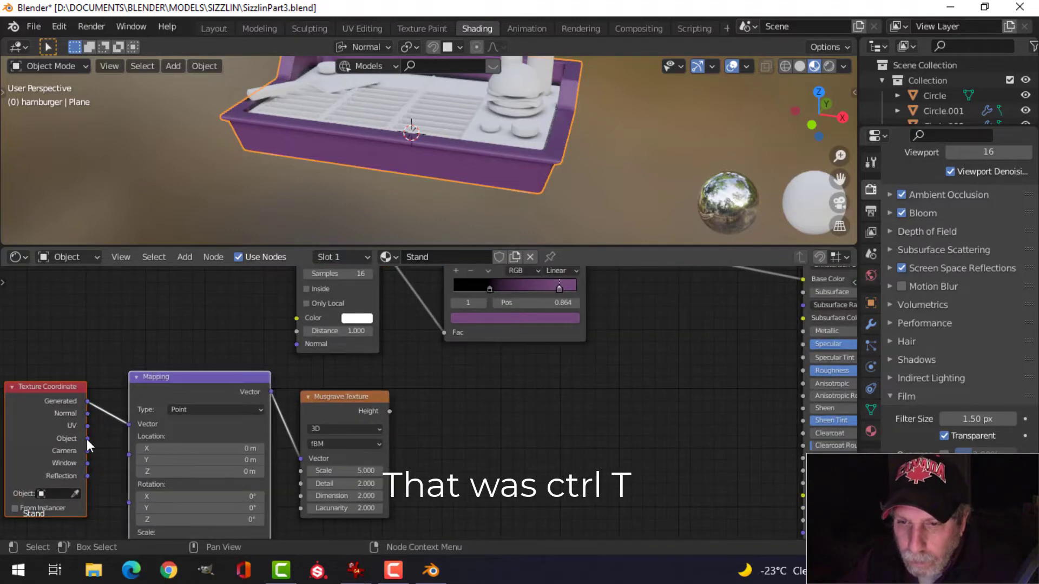
Step: Drive the Mapping node from the Texture Coordinate Object output and move the Musgrave Texture node slightly away from Mapping
{"action": "left_click_drag", "start_coordinate": [87, 439], "coordinate": [129, 424]}
{"action": "scroll", "coordinate": [466, 476], "scroll_direction": "down", "scroll_amount": 1}
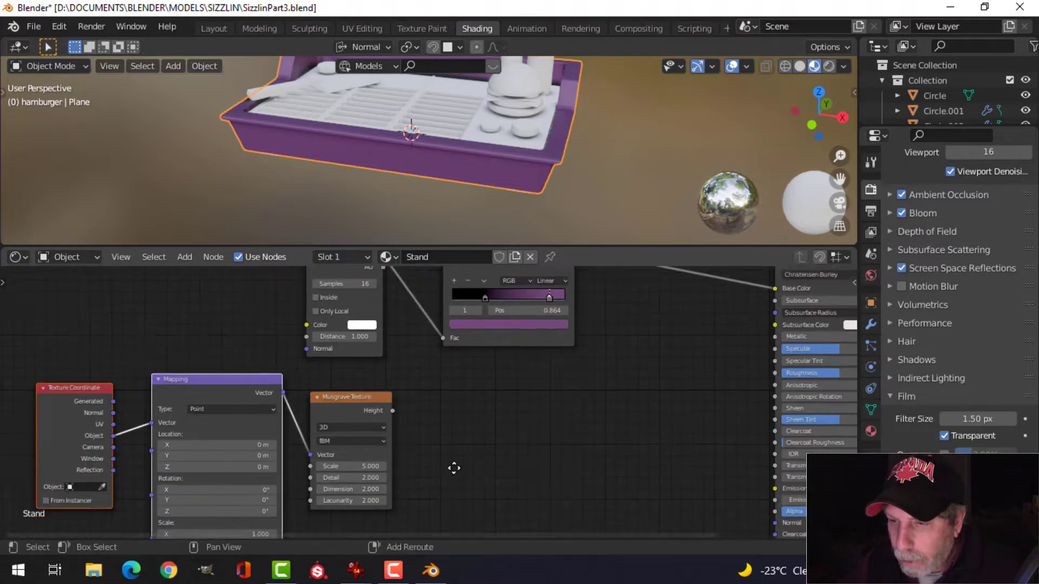
{"action": "middle_click_drag", "start_coordinate": [454, 468], "coordinate": [397, 464]}
{"action": "scroll", "coordinate": [417, 448], "scroll_direction": "down", "scroll_amount": 1}
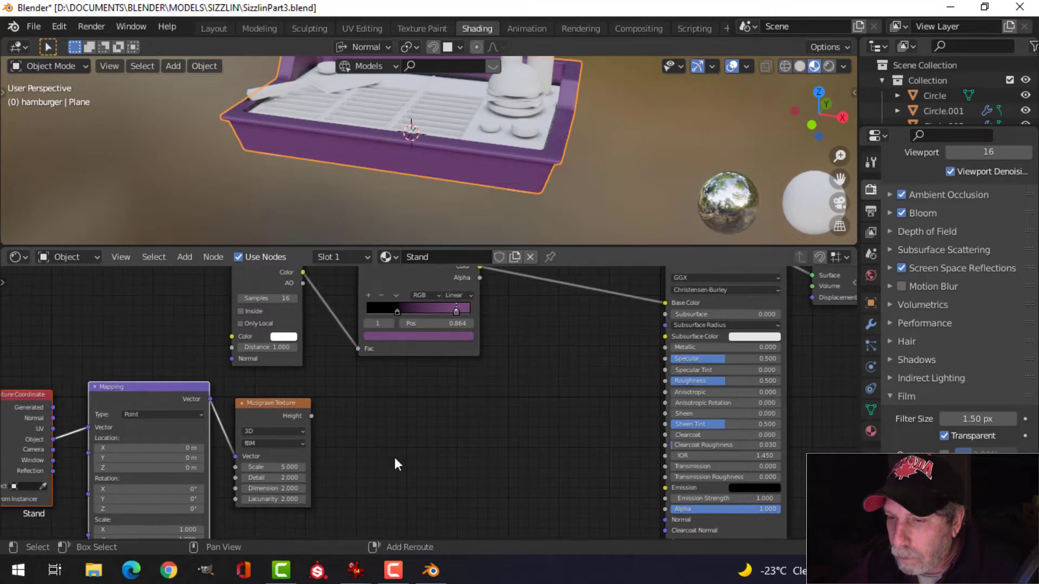
{"action": "left_click_drag", "start_coordinate": [286, 404], "coordinate": [321, 407]}
{"action": "scroll", "coordinate": [411, 433], "scroll_direction": "down", "scroll_amount": 1}
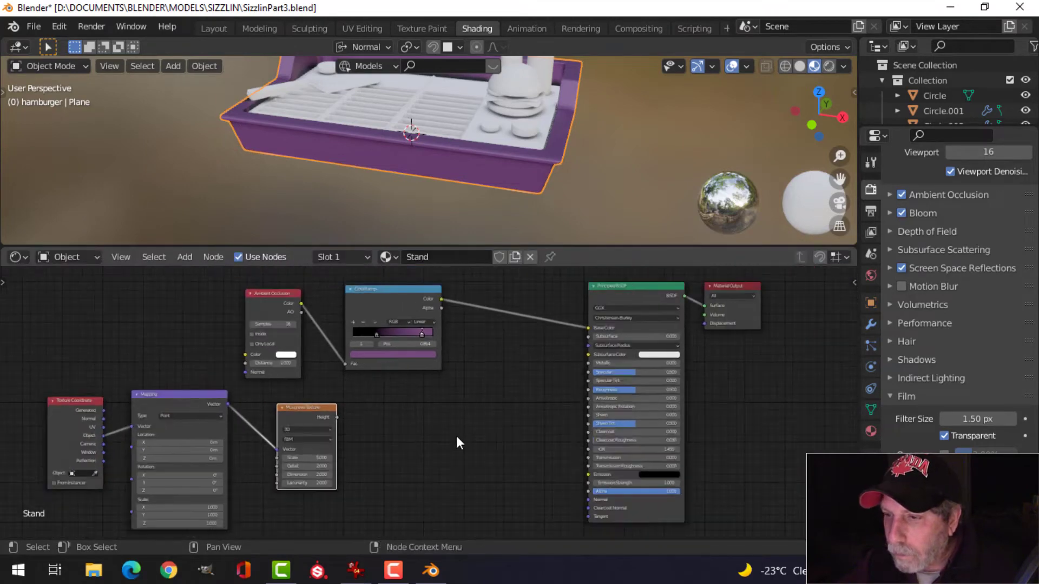
Step: Insert a MixRGB node between the ColorRamp and Principled BSDF, and link the Musgrave Height output to its Color2
{"action": "middle_click_drag", "start_coordinate": [456, 436], "coordinate": [414, 457]}
{"action": "key", "text": "shift+a"}
{"action": "mouse_move", "coordinate": [439, 439]}
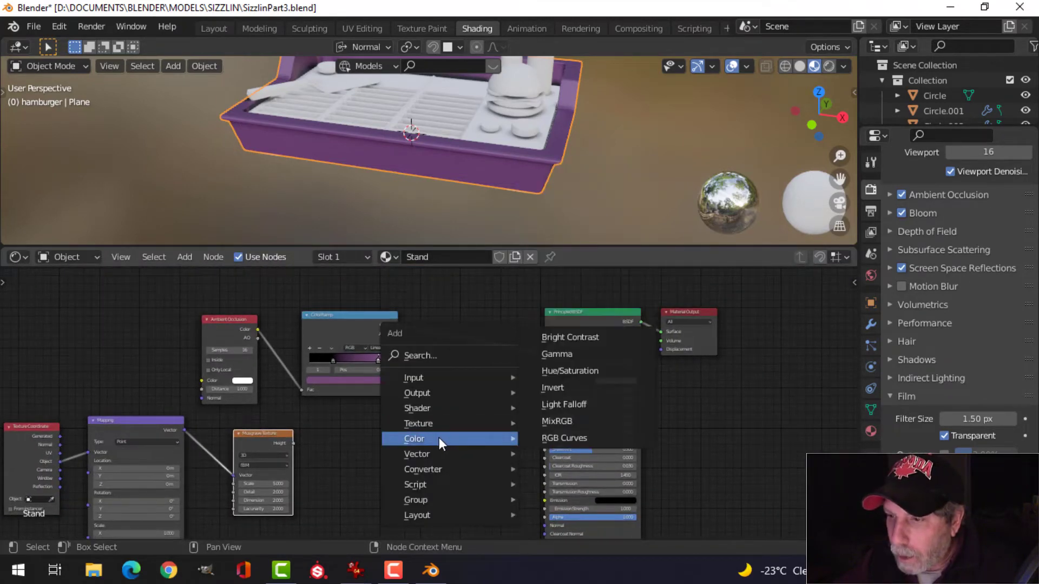
{"action": "left_click", "coordinate": [541, 420]}
{"action": "left_click", "coordinate": [463, 339]}
{"action": "scroll", "coordinate": [454, 382], "scroll_direction": "up", "scroll_amount": 2}
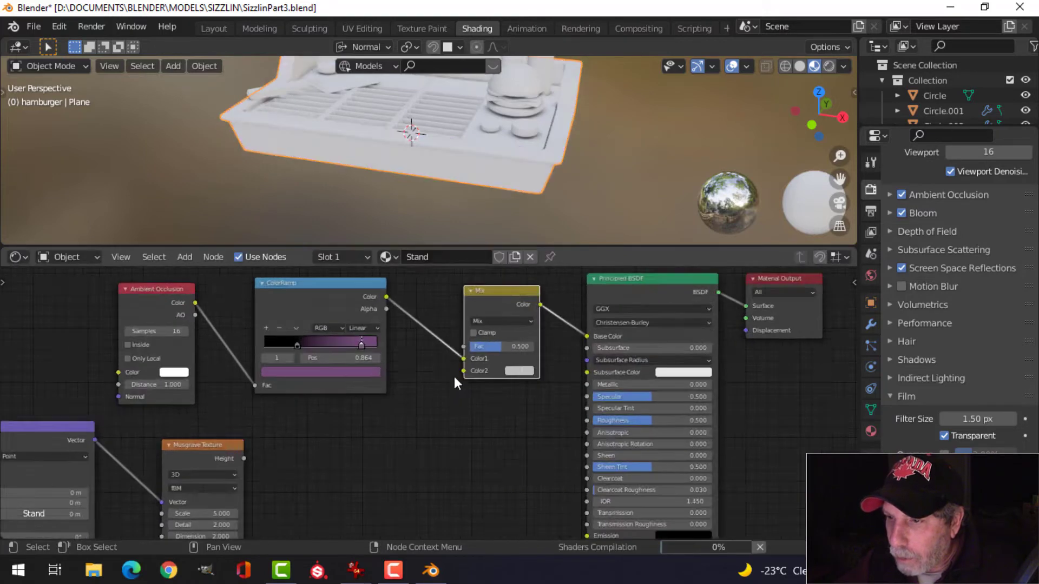
{"action": "left_click_drag", "start_coordinate": [243, 459], "coordinate": [464, 371]}
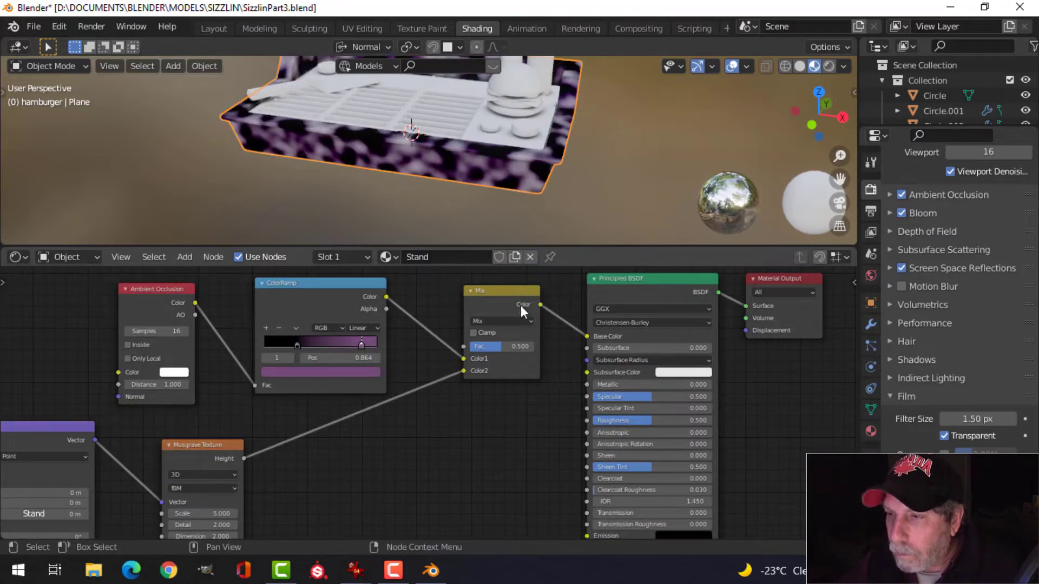
Step: Switch the Mix node's blend mode to Multiply and set its factor to 0.300
{"action": "scroll", "coordinate": [463, 409], "scroll_direction": "up", "scroll_amount": 3}
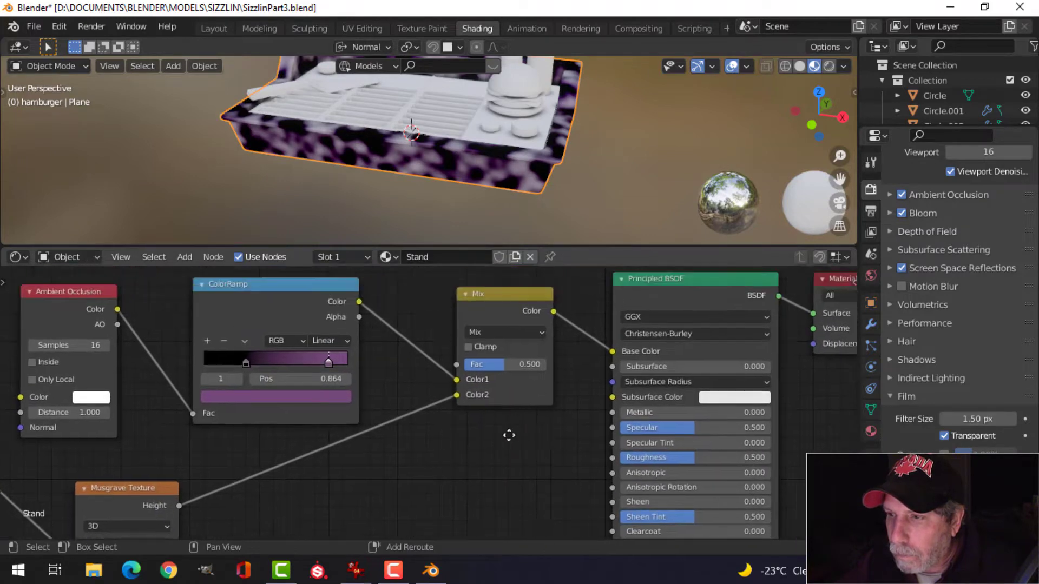
{"action": "left_click", "coordinate": [502, 365]}
{"action": "left_click", "coordinate": [487, 311]}
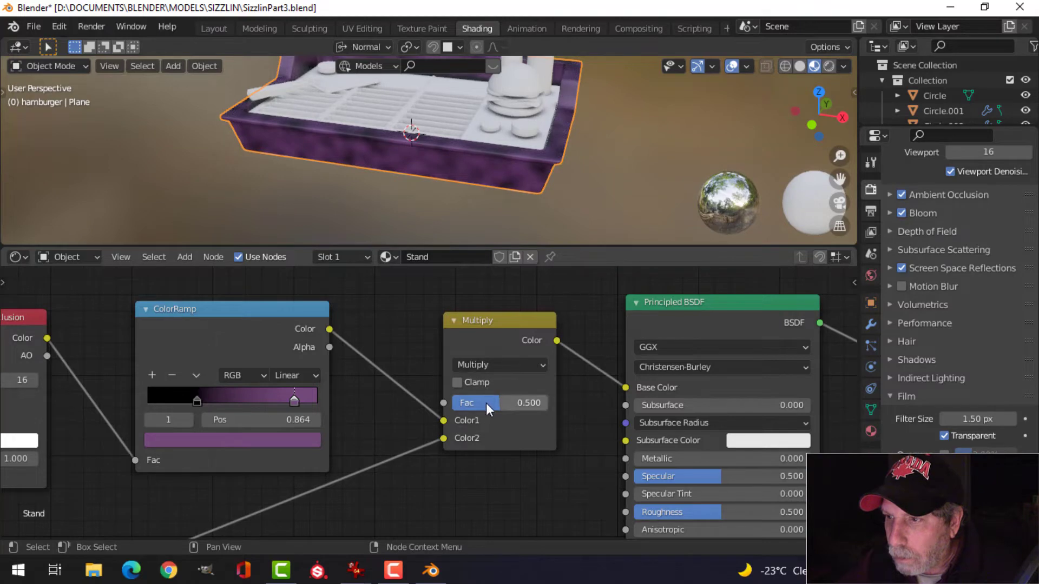
{"action": "left_click_drag", "start_coordinate": [486, 403], "coordinate": [466, 403]}
Step: Set the Musgrave Texture scale to 8 and check the pattern on the stand
{"action": "scroll", "coordinate": [422, 468], "scroll_direction": "down", "scroll_amount": 2}
{"action": "middle_click_drag", "start_coordinate": [391, 516], "coordinate": [528, 423]}
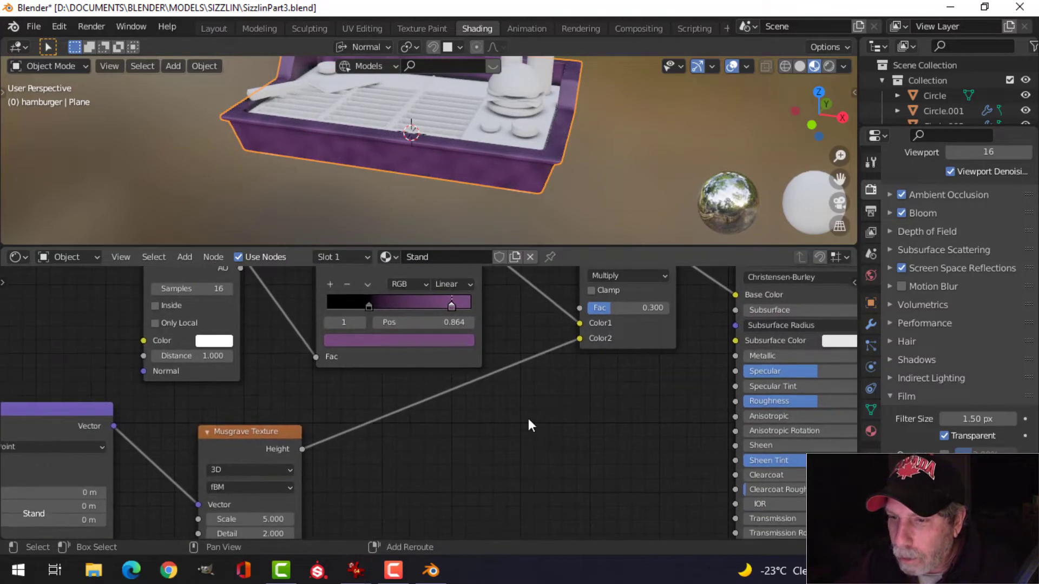
{"action": "middle_click_drag", "start_coordinate": [413, 421], "coordinate": [479, 297], "text": "shift"}
{"action": "scroll", "coordinate": [426, 436], "scroll_direction": "up", "scroll_amount": 2}
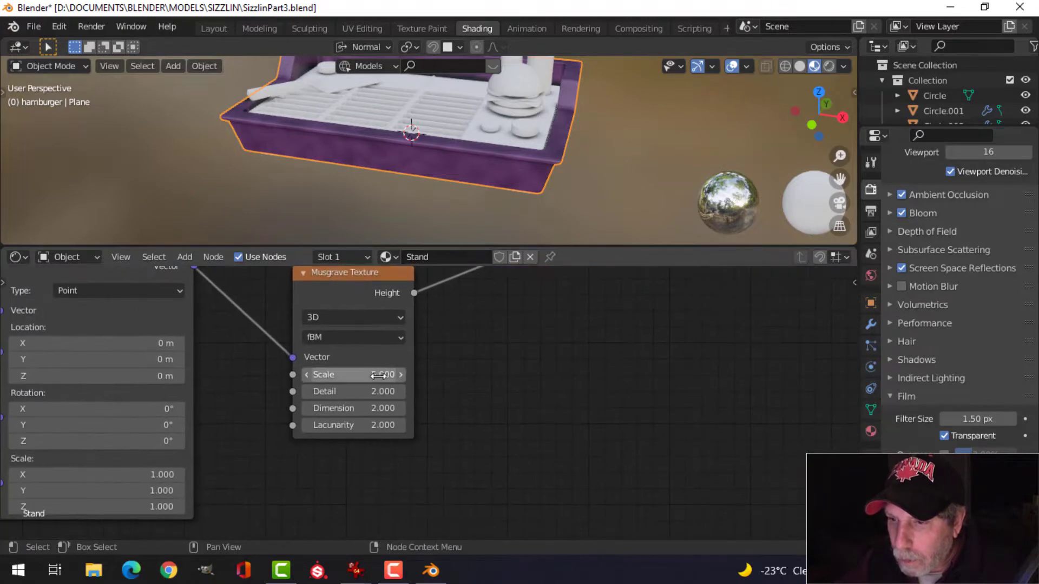
{"action": "left_click", "coordinate": [375, 374]}
{"action": "type", "text": "8"}
{"action": "key", "text": "Return"}
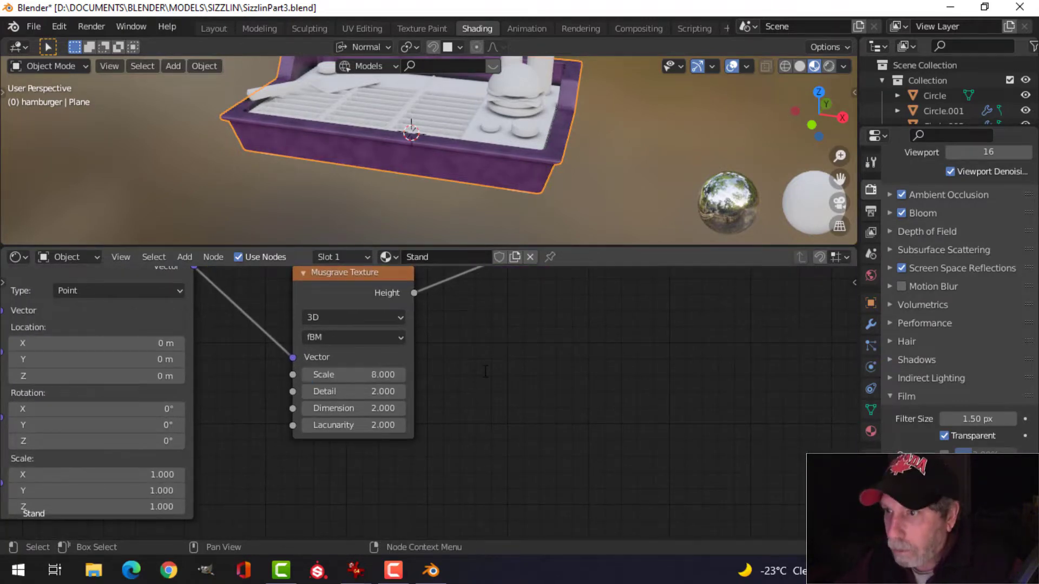
{"action": "middle_click_drag", "start_coordinate": [537, 167], "coordinate": [543, 196]}
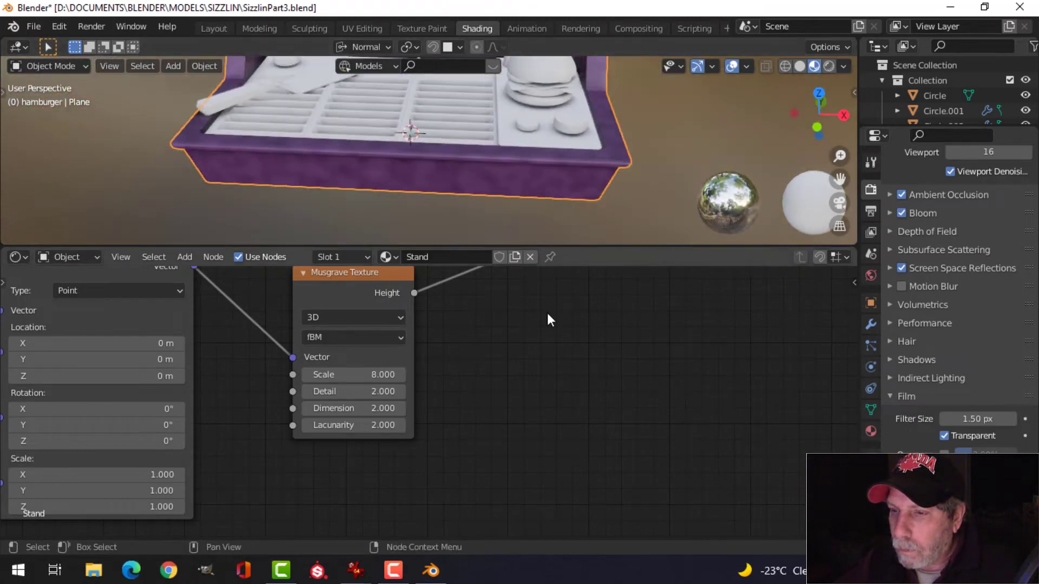
Step: Reduce the Multiply node's factor to 0.242 and move the ColorRamp's black stop to 0.650
{"action": "scroll", "coordinate": [492, 375], "scroll_direction": "down", "scroll_amount": 2}
{"action": "middle_click_drag", "start_coordinate": [589, 311], "coordinate": [484, 471]}
{"action": "scroll", "coordinate": [554, 414], "scroll_direction": "up", "scroll_amount": 3}
{"action": "middle_click_drag", "start_coordinate": [567, 402], "coordinate": [514, 449]}
{"action": "scroll", "coordinate": [514, 453], "scroll_direction": "up", "scroll_amount": 1}
{"action": "left_click_drag", "start_coordinate": [535, 401], "coordinate": [528, 401]}
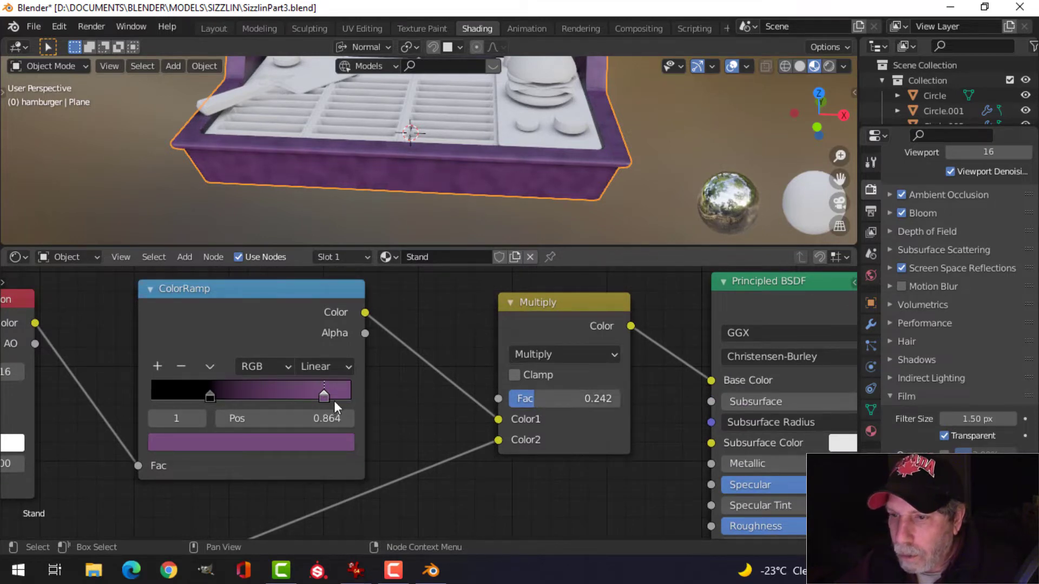
{"action": "left_click_drag", "start_coordinate": [213, 400], "coordinate": [306, 386]}
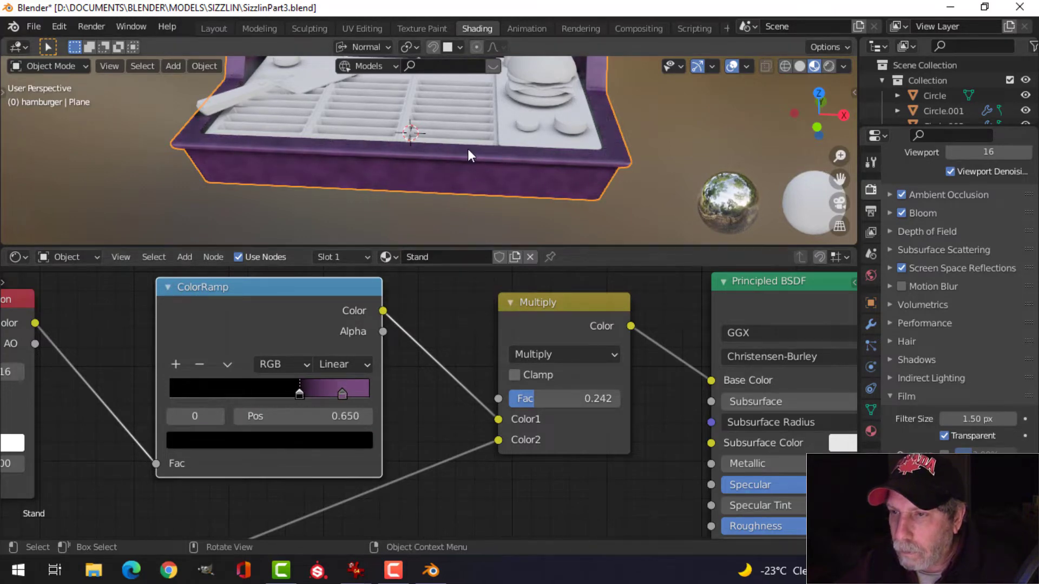
Step: Assign the existing Stand material to the feet beneath the stand
{"action": "middle_click_drag", "start_coordinate": [467, 149], "coordinate": [511, 117]}
{"action": "scroll", "coordinate": [567, 154], "scroll_direction": "up", "scroll_amount": 3}
{"action": "middle_click_drag", "start_coordinate": [567, 153], "coordinate": [499, 166], "text": "shift"}
{"action": "left_click", "coordinate": [499, 154]}
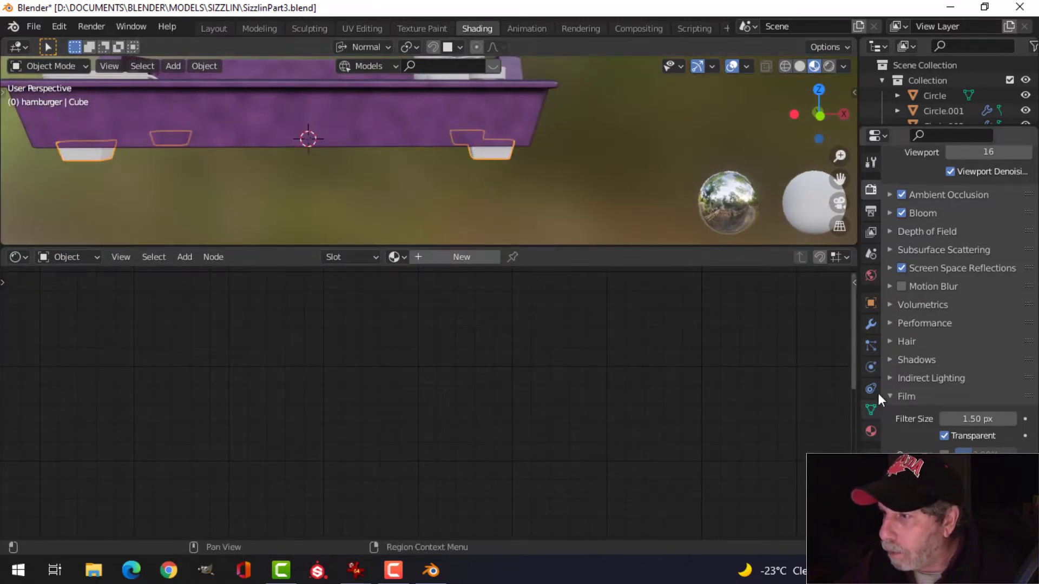
{"action": "left_click", "coordinate": [871, 431]}
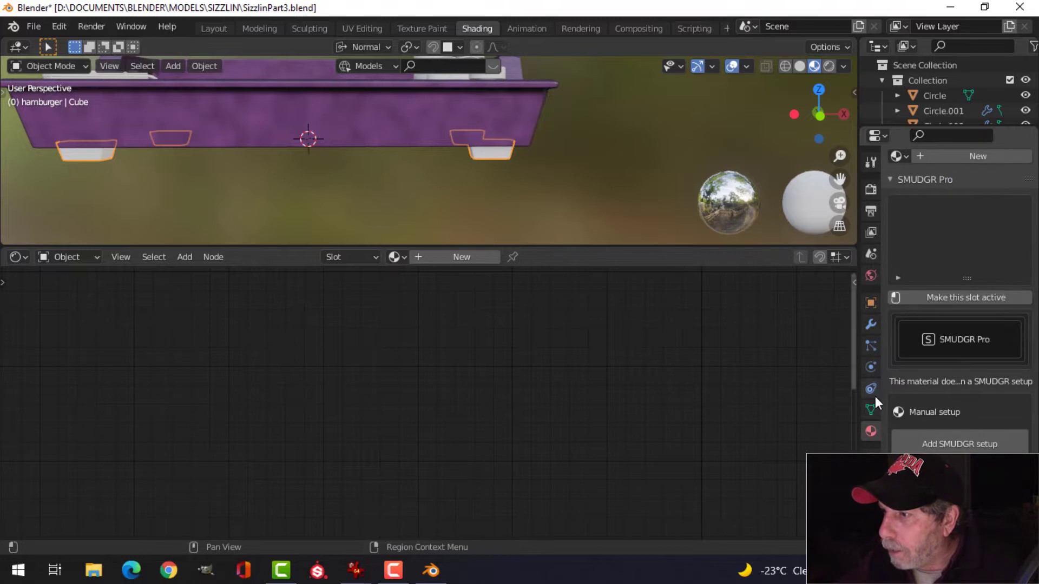
{"action": "scroll", "coordinate": [910, 282], "scroll_direction": "up", "scroll_amount": 4}
{"action": "left_click", "coordinate": [898, 252]}
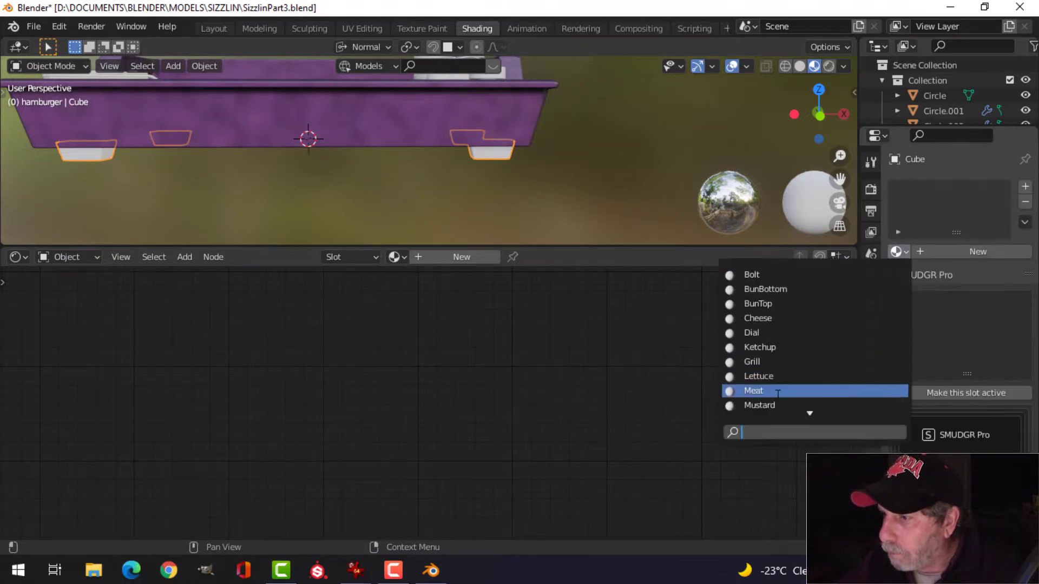
{"action": "scroll", "coordinate": [794, 407], "scroll_direction": "down", "scroll_amount": 4}
{"action": "scroll", "coordinate": [794, 407], "scroll_direction": "down", "scroll_amount": 2}
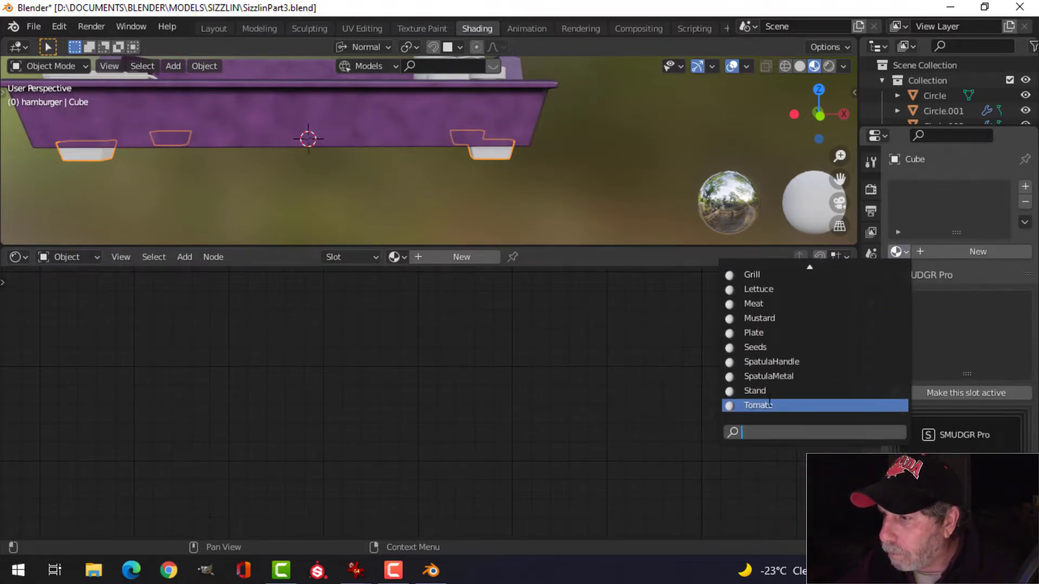
{"action": "left_click", "coordinate": [779, 391]}
Step: Save the Blender file with the finished Stand material
{"action": "middle_click_drag", "start_coordinate": [515, 164], "coordinate": [495, 176]}
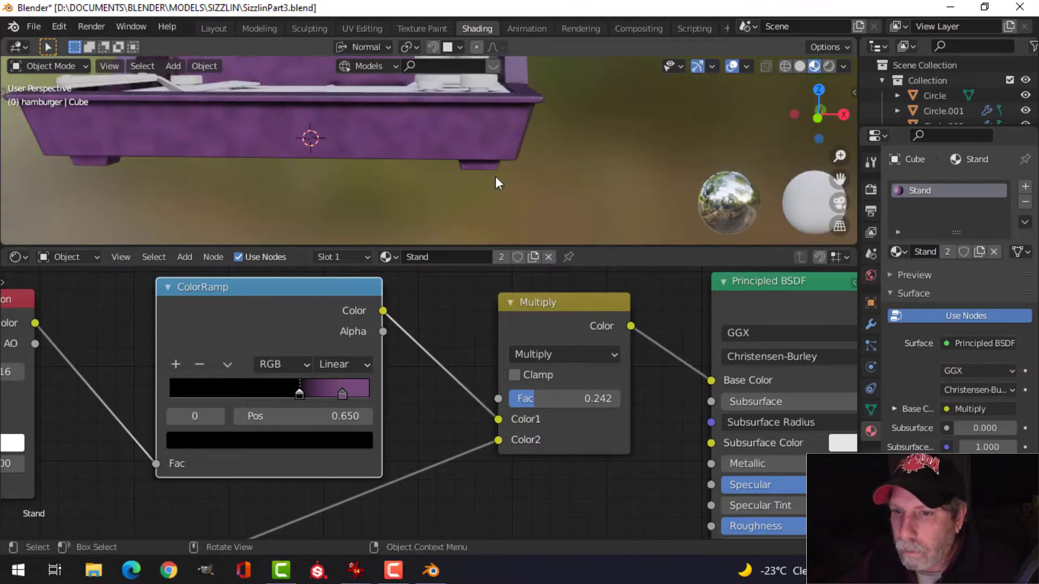
{"action": "middle_click_drag", "start_coordinate": [397, 170], "coordinate": [459, 181]}
{"action": "key", "text": "ctrl+s"}
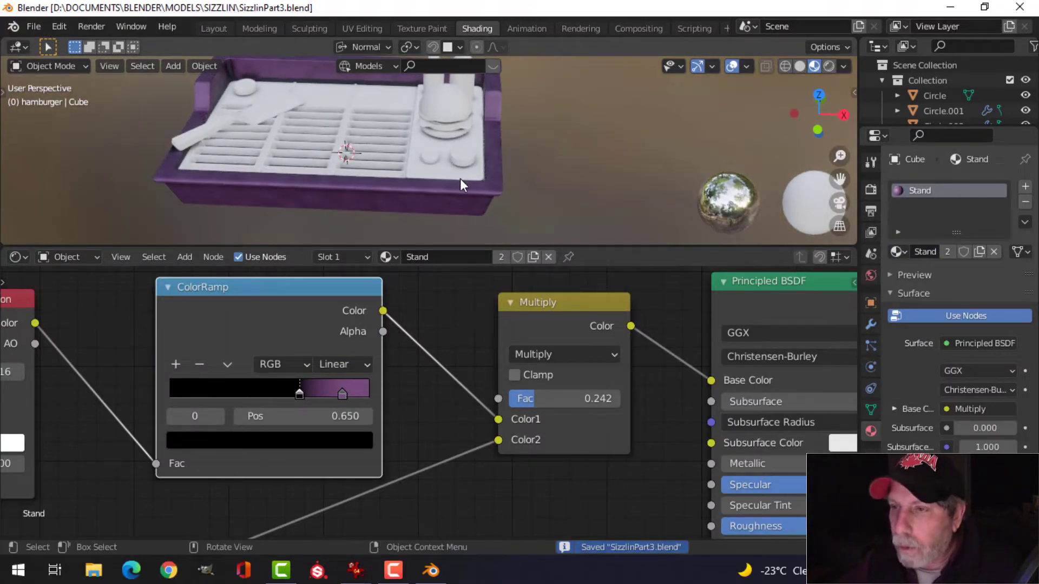
{"action": "scroll", "coordinate": [460, 180], "scroll_direction": "up", "scroll_amount": 3}
{"action": "scroll", "coordinate": [472, 155], "scroll_direction": "down", "scroll_amount": 4}
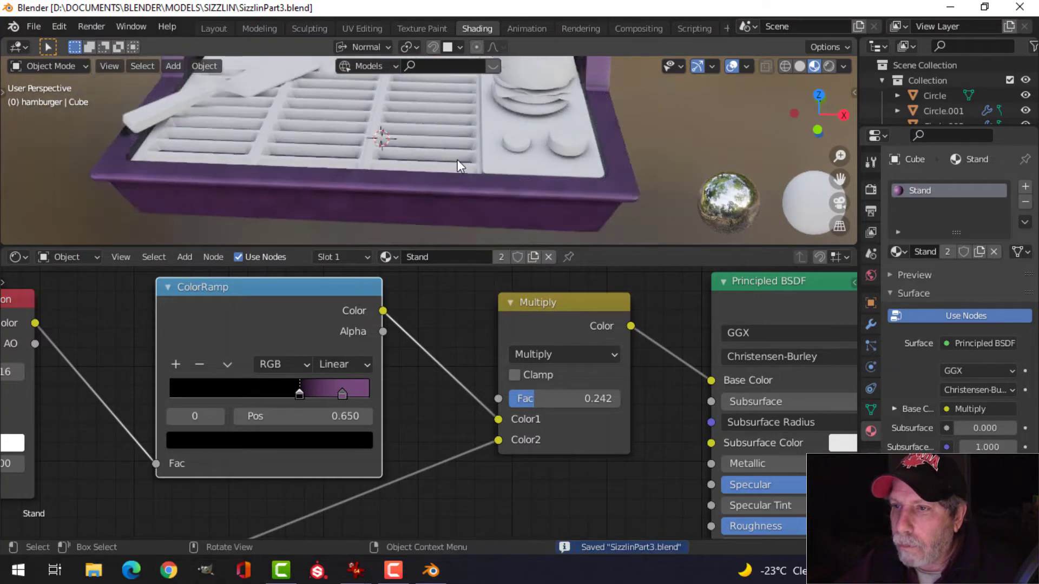
{"action": "left_click", "coordinate": [410, 134]}
{"action": "scroll", "coordinate": [341, 374], "scroll_direction": "down", "scroll_amount": 3}
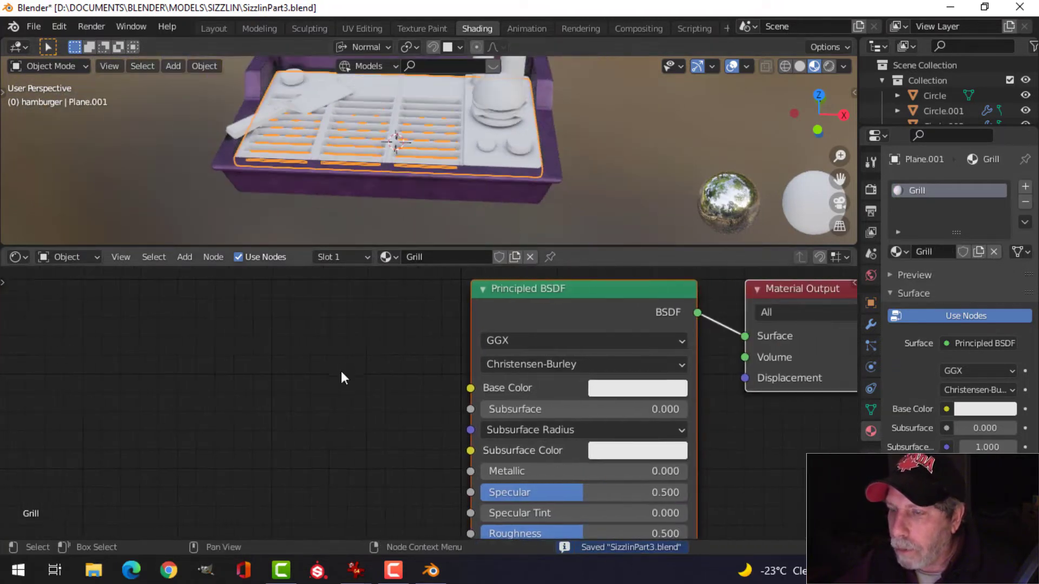
{"action": "middle_click_drag", "start_coordinate": [341, 375], "coordinate": [324, 344]}
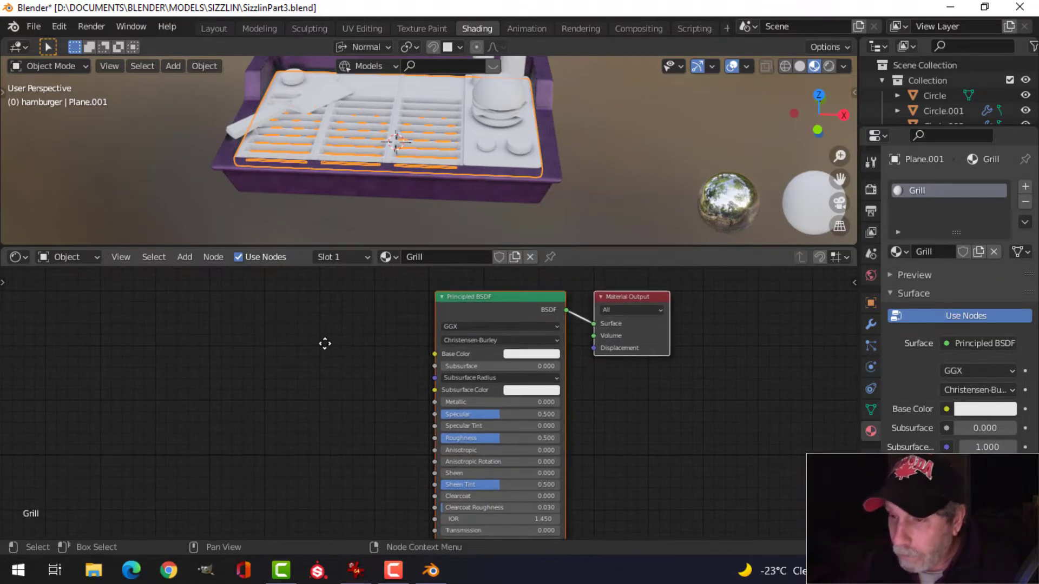
Step: Copy the Ambient Occlusion and ColorRamp nodes from the Stand material into the grill's Grill material
{"action": "left_click", "coordinate": [450, 205]}
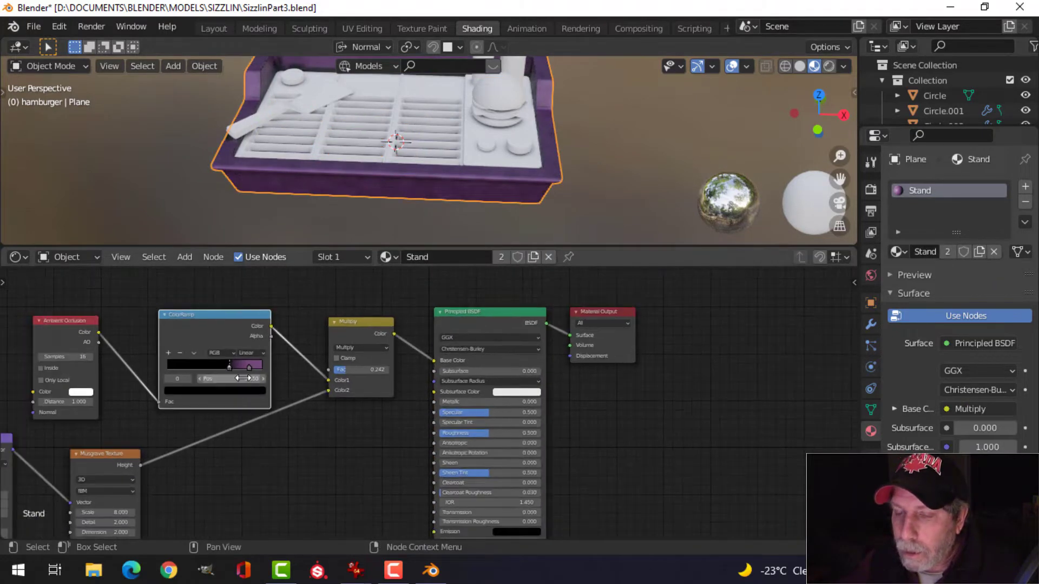
{"action": "scroll", "coordinate": [271, 404], "scroll_direction": "down", "scroll_amount": 2}
{"action": "middle_click_drag", "start_coordinate": [320, 433], "coordinate": [387, 433]}
{"action": "left_click_drag", "start_coordinate": [109, 294], "coordinate": [375, 363]}
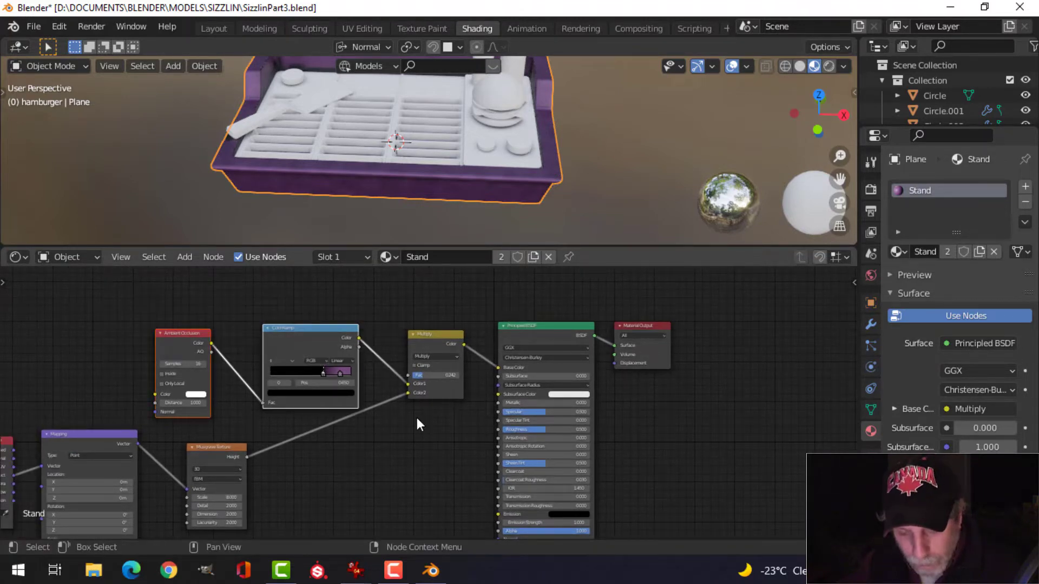
{"action": "left_click", "coordinate": [401, 138]}
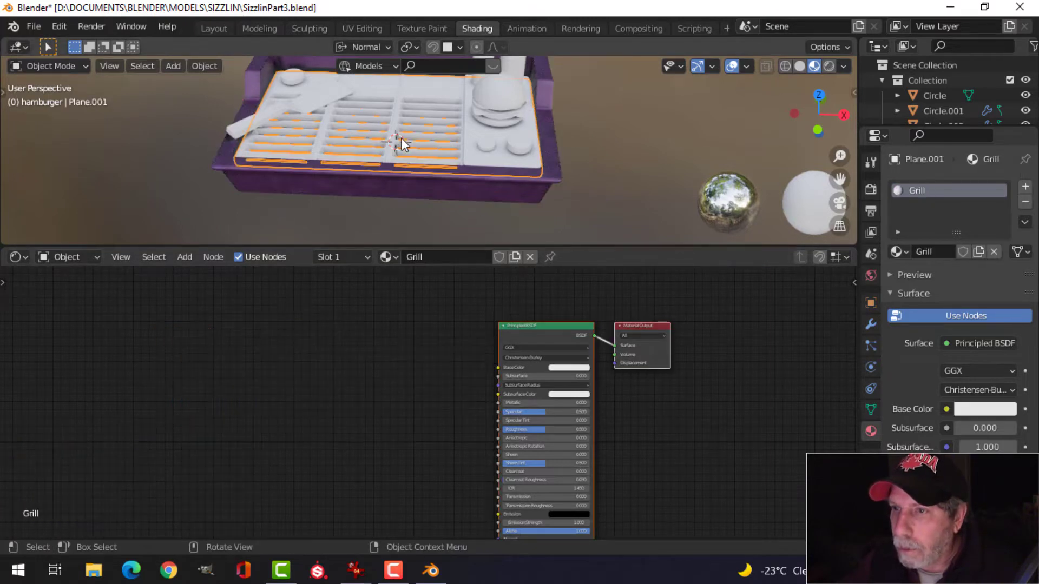
{"action": "key", "text": "ctrl+v"}
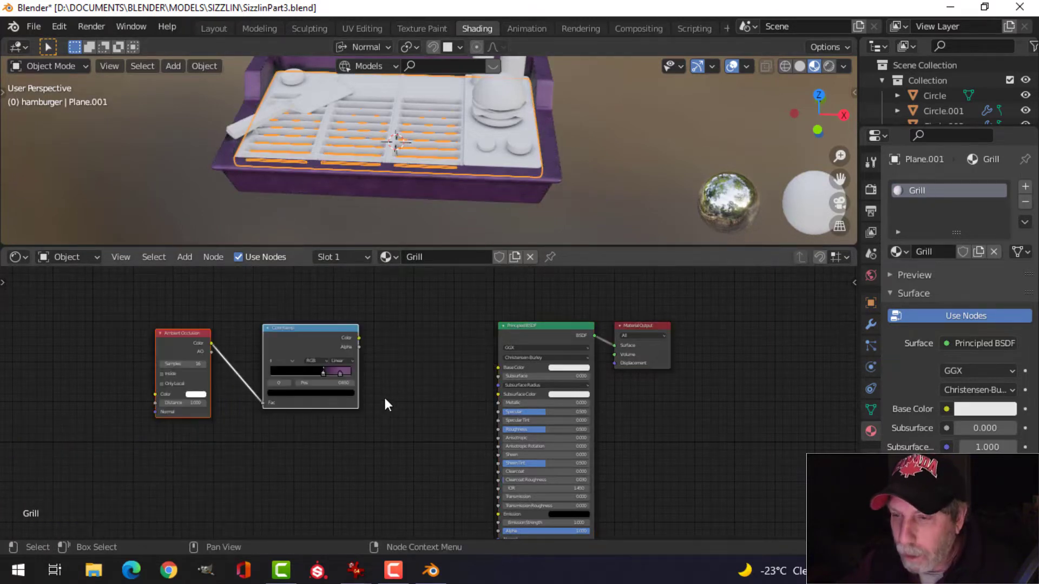
Step: Link the Grill ColorRamp's Color to the Principled BSDF Base Color and set Metallic to about 0.605
{"action": "scroll", "coordinate": [384, 395], "scroll_direction": "up", "scroll_amount": 1}
{"action": "left_click", "coordinate": [378, 375]}
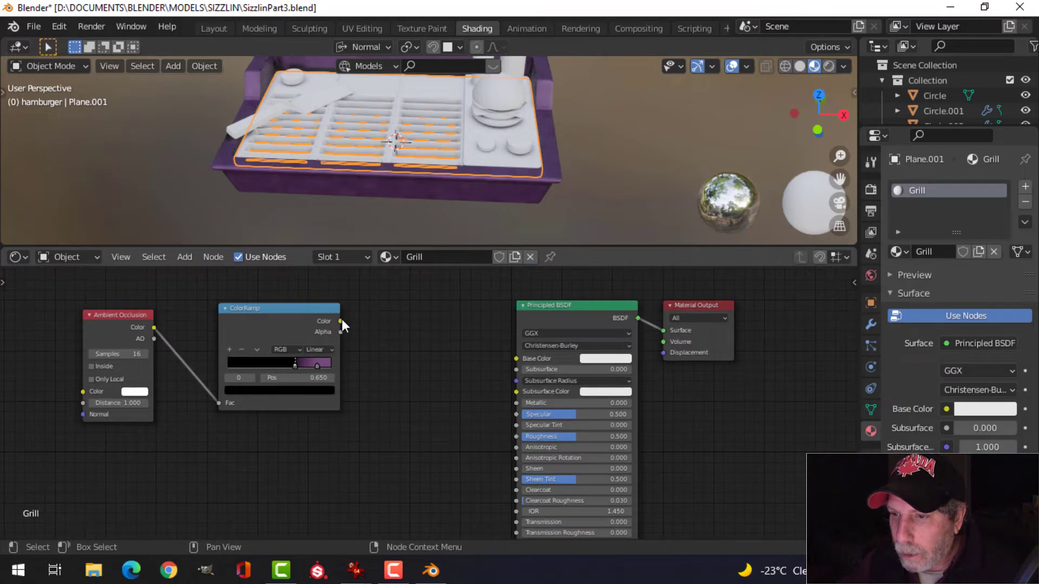
{"action": "left_click_drag", "start_coordinate": [340, 321], "coordinate": [516, 359]}
{"action": "scroll", "coordinate": [474, 209], "scroll_direction": "up", "scroll_amount": 2}
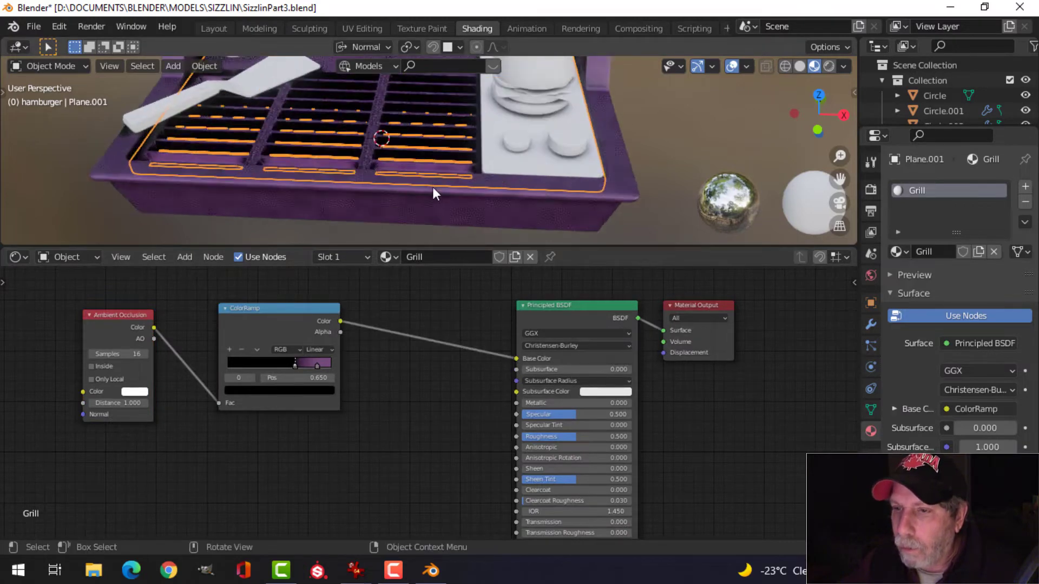
{"action": "scroll", "coordinate": [475, 412], "scroll_direction": "up", "scroll_amount": 2}
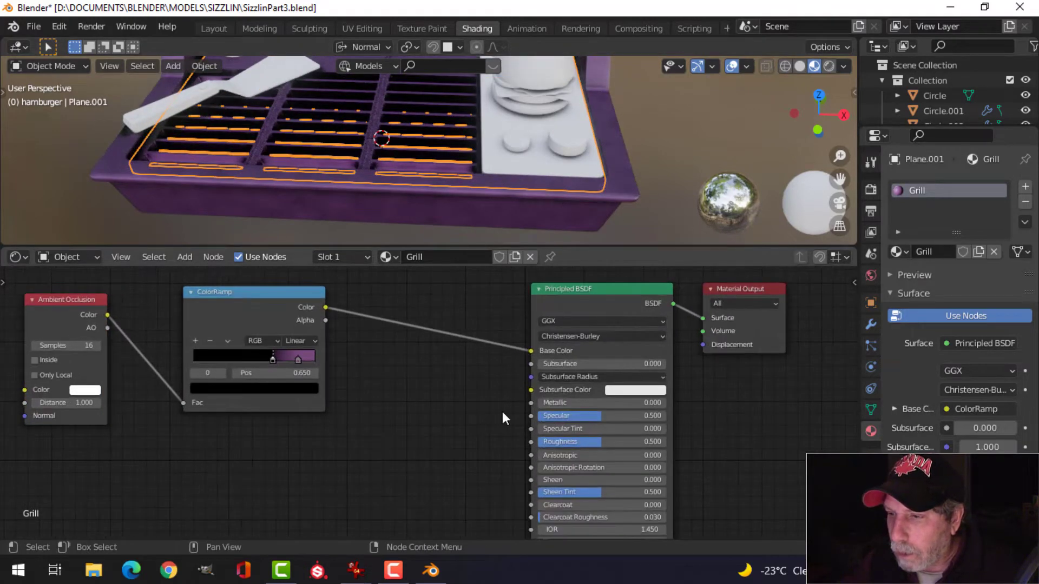
{"action": "left_click_drag", "start_coordinate": [590, 407], "coordinate": [647, 403]}
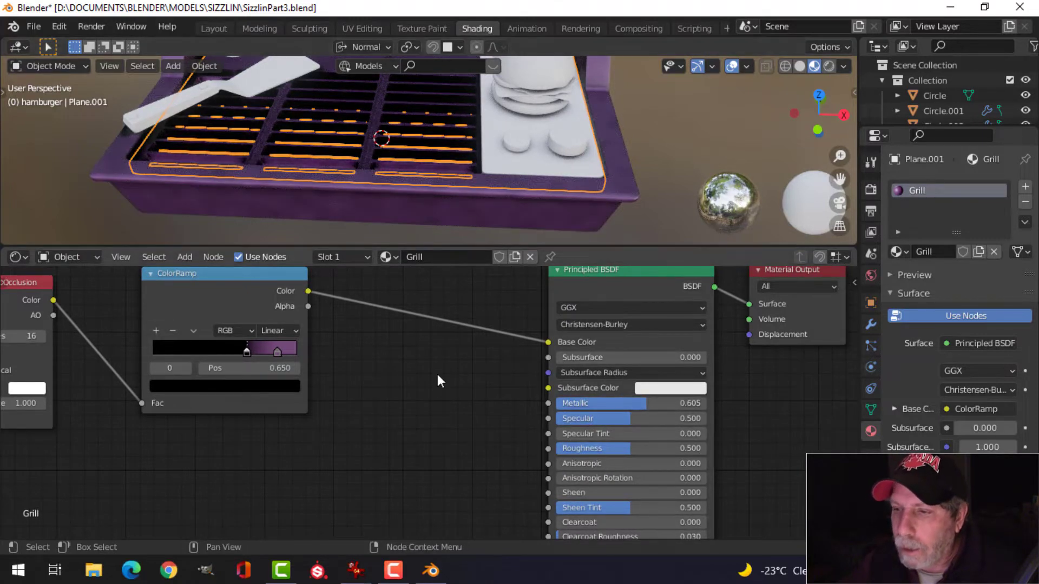
Step: Lower the Grill ColorRamp's black stop position and color its light stop a pale bluish grey with hue 0.664 and saturation 0.063
{"action": "scroll", "coordinate": [378, 397], "scroll_direction": "up", "scroll_amount": 2}
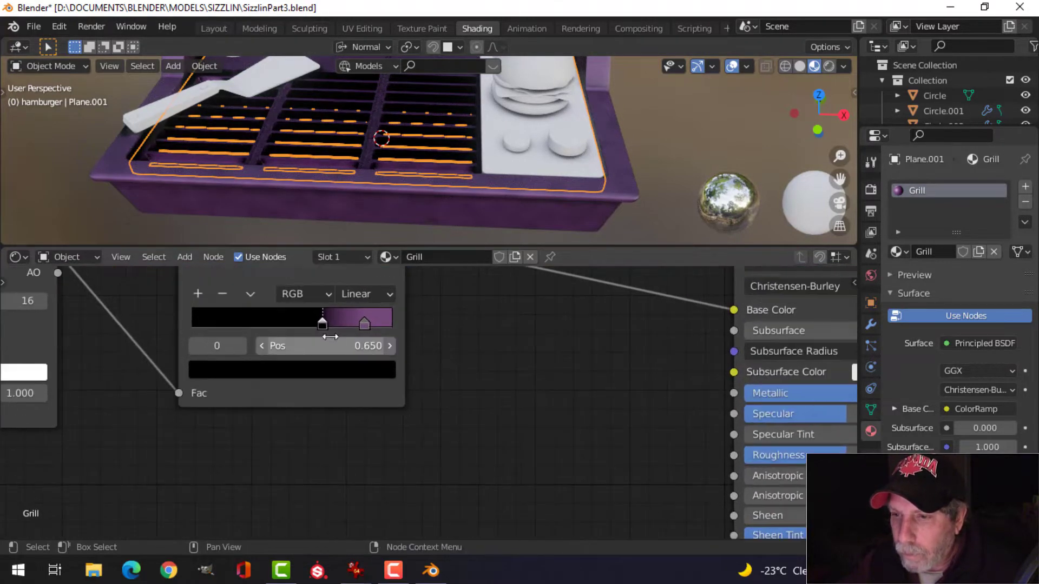
{"action": "mouse_move", "coordinate": [322, 327]}
{"action": "left_mouse_down"}
{"action": "mouse_move", "coordinate": [358, 344]}
{"action": "mouse_move", "coordinate": [322, 345]}
{"action": "left_mouse_up"}
{"action": "left_click", "coordinate": [400, 344]}
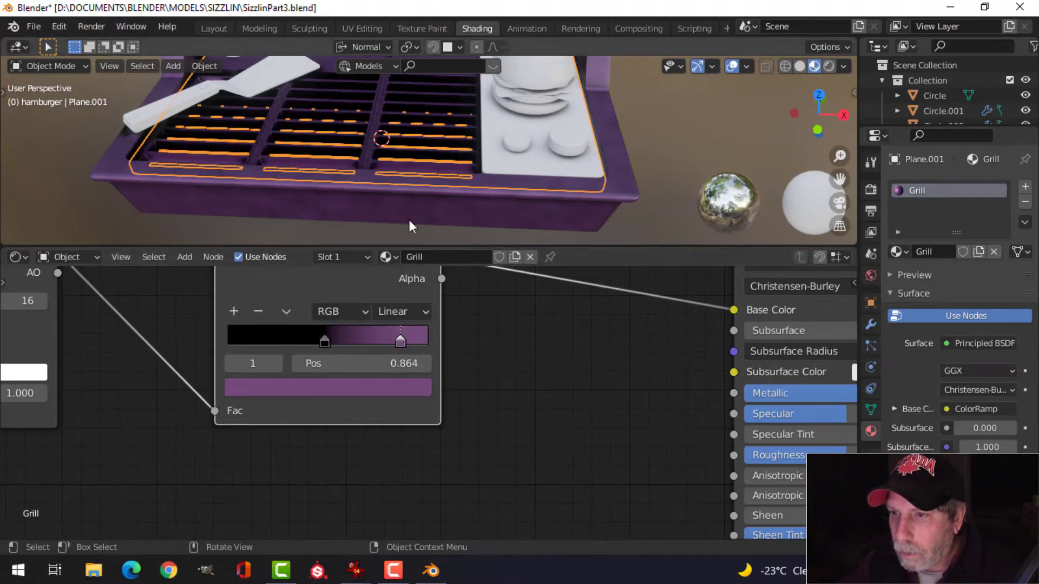
{"action": "left_click", "coordinate": [372, 387]}
{"action": "left_click_drag", "start_coordinate": [320, 220], "coordinate": [308, 182]}
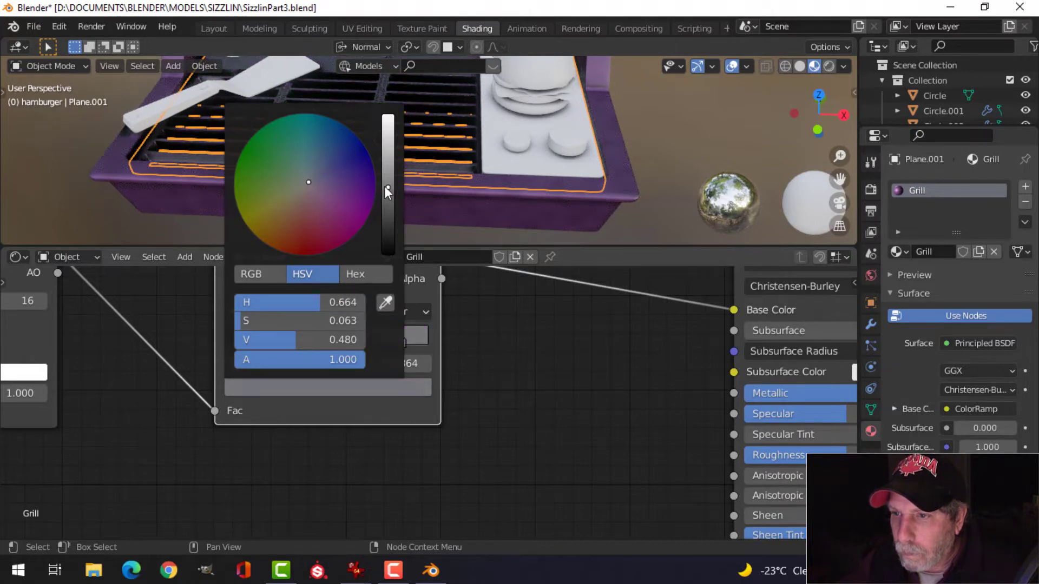
{"action": "left_click_drag", "start_coordinate": [385, 186], "coordinate": [387, 137]}
{"action": "scroll", "coordinate": [492, 373], "scroll_direction": "down", "scroll_amount": 1}
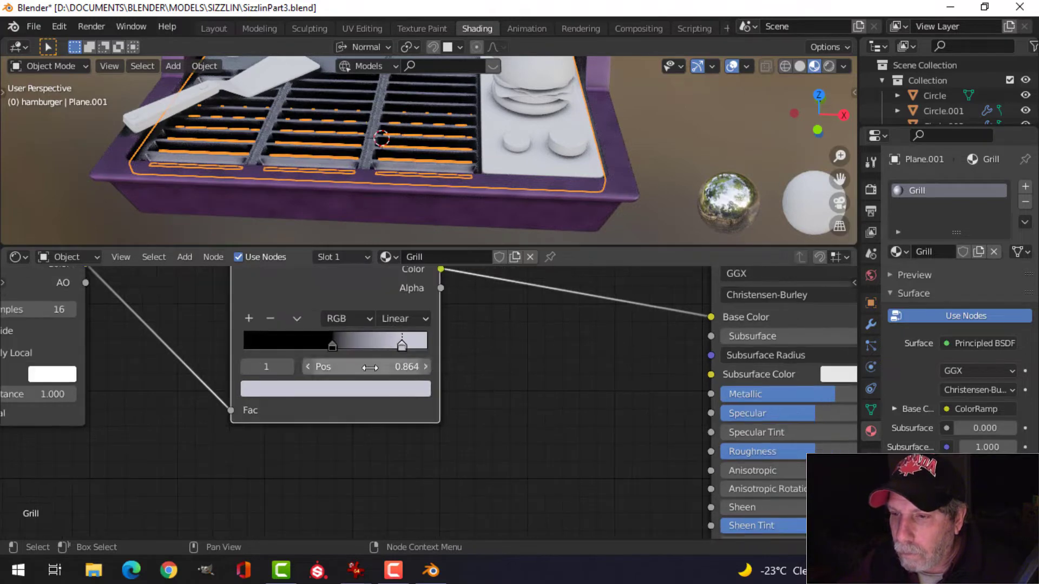
Step: Move the Grill ColorRamp's black stop to position 0.409 and lower the Principled BSDF Roughness to about 0.377
{"action": "left_click_drag", "start_coordinate": [332, 350], "coordinate": [320, 348]}
{"action": "middle_click_drag", "start_coordinate": [400, 217], "coordinate": [421, 152]}
{"action": "scroll", "coordinate": [407, 190], "scroll_direction": "up", "scroll_amount": 3}
{"action": "middle_click_drag", "start_coordinate": [773, 448], "coordinate": [626, 420]}
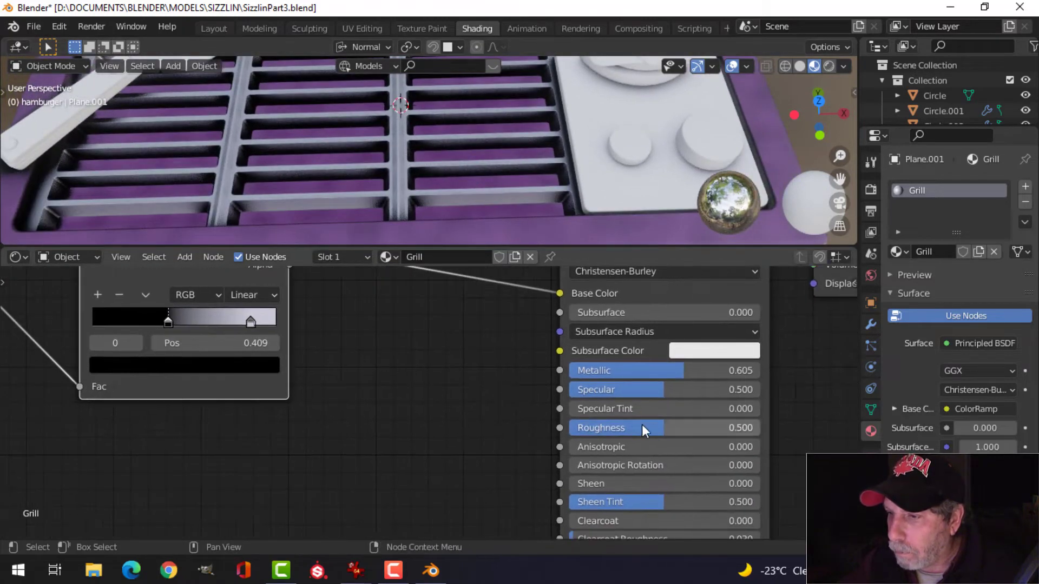
{"action": "left_click_drag", "start_coordinate": [653, 431], "coordinate": [639, 426]}
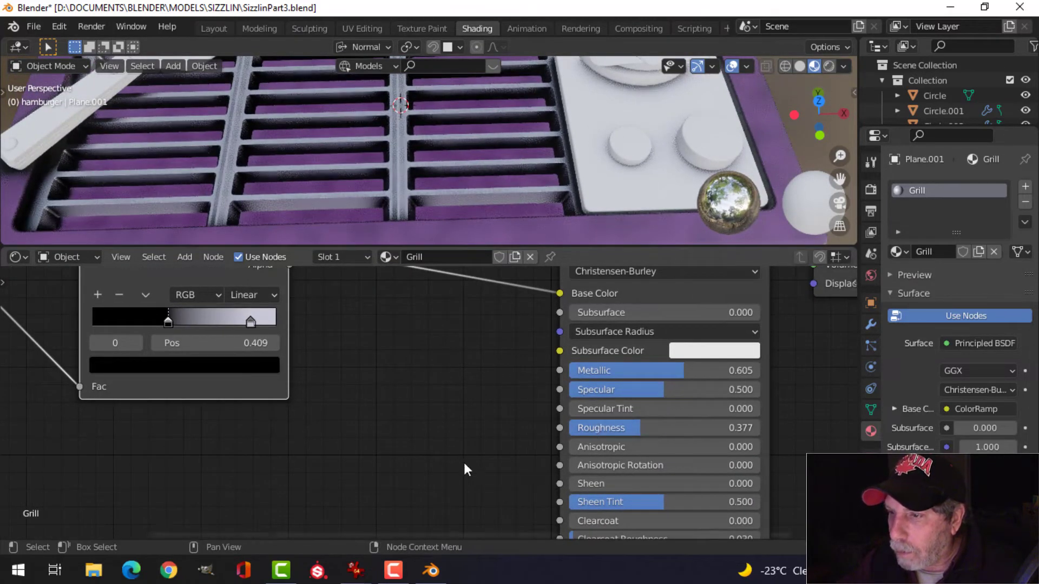
{"action": "scroll", "coordinate": [427, 403], "scroll_direction": "down", "scroll_amount": 1}
{"action": "scroll", "coordinate": [395, 406], "scroll_direction": "down", "scroll_amount": 2}
{"action": "scroll", "coordinate": [392, 403], "scroll_direction": "up", "scroll_amount": 2}
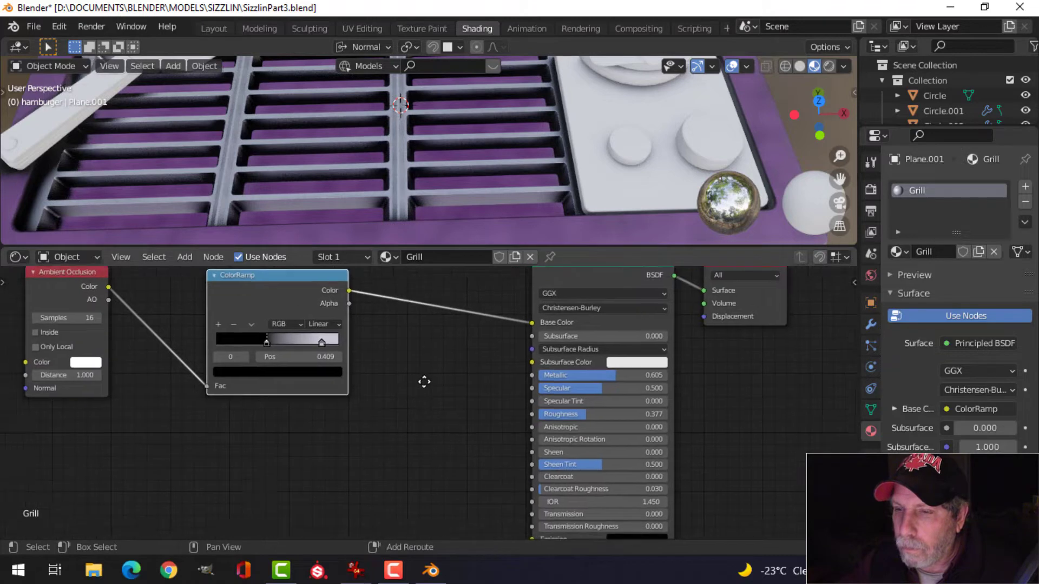
{"action": "middle_click_drag", "start_coordinate": [392, 416], "coordinate": [412, 439]}
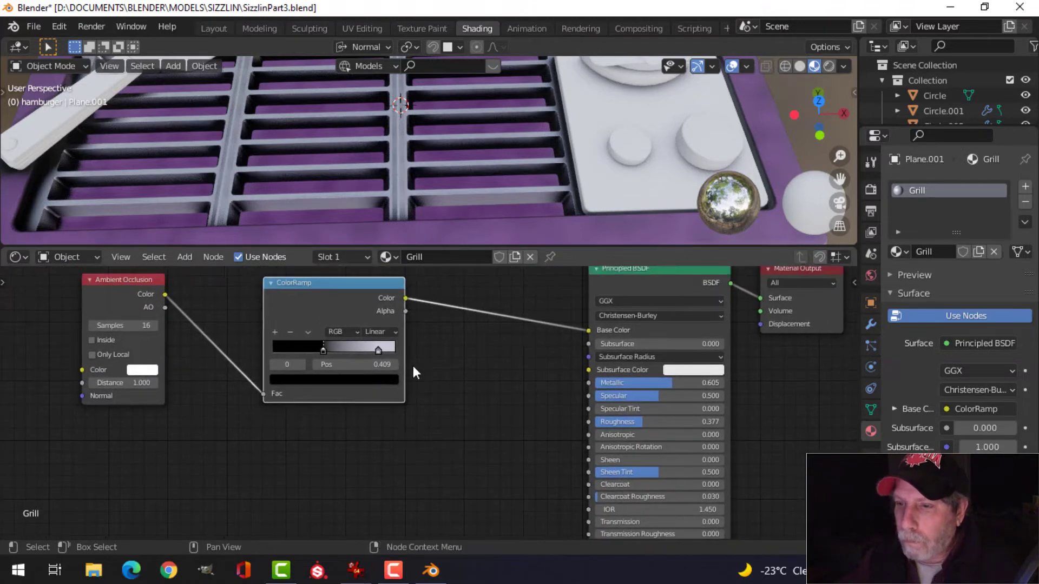
{"action": "scroll", "coordinate": [415, 370], "scroll_direction": "up", "scroll_amount": 2}
{"action": "scroll", "coordinate": [443, 175], "scroll_direction": "down", "scroll_amount": 3}
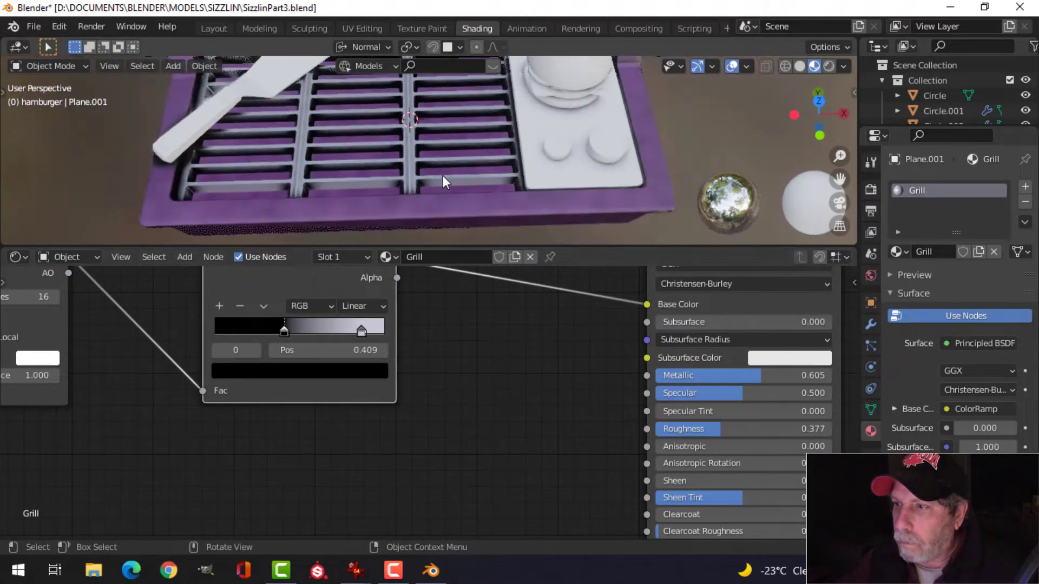
Step: Raise the Grill material's Metallic to about 0.659
{"action": "middle_click_drag", "start_coordinate": [442, 175], "coordinate": [455, 183]}
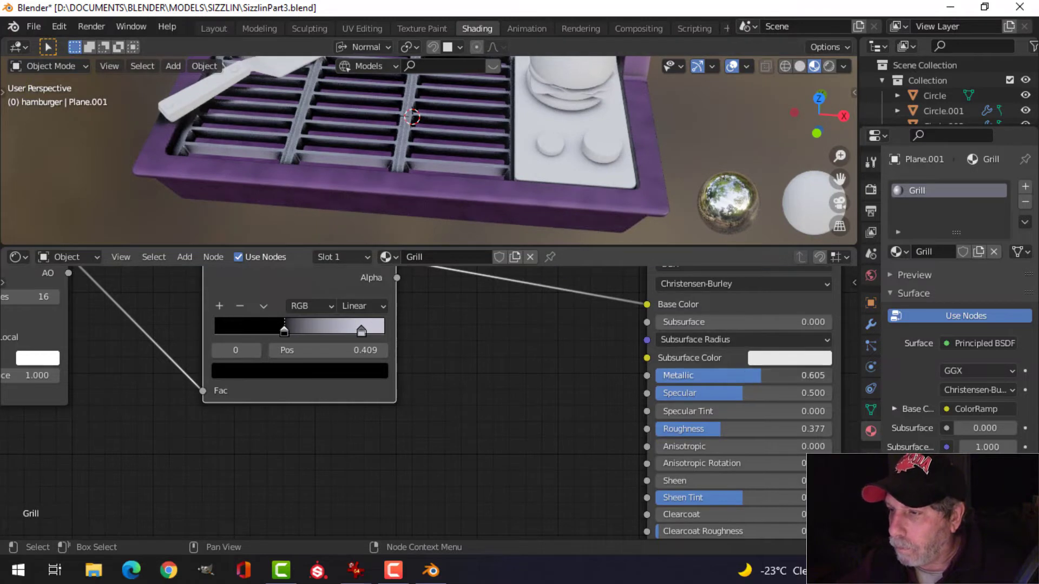
{"action": "left_click_drag", "start_coordinate": [760, 375], "coordinate": [770, 375]}
{"action": "scroll", "coordinate": [464, 154], "scroll_direction": "down", "scroll_amount": 3}
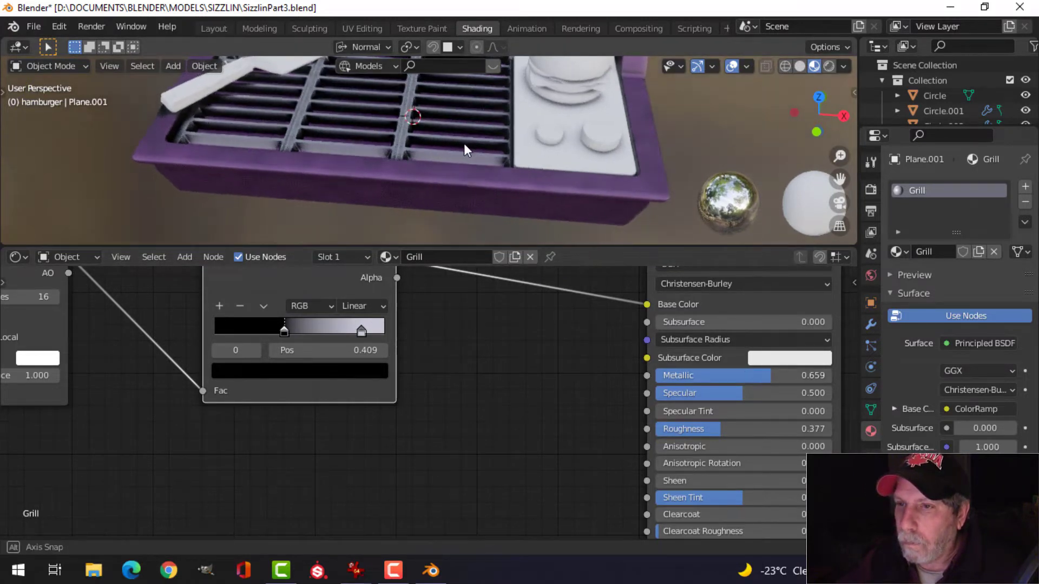
{"action": "middle_click_drag", "start_coordinate": [461, 144], "coordinate": [459, 182]}
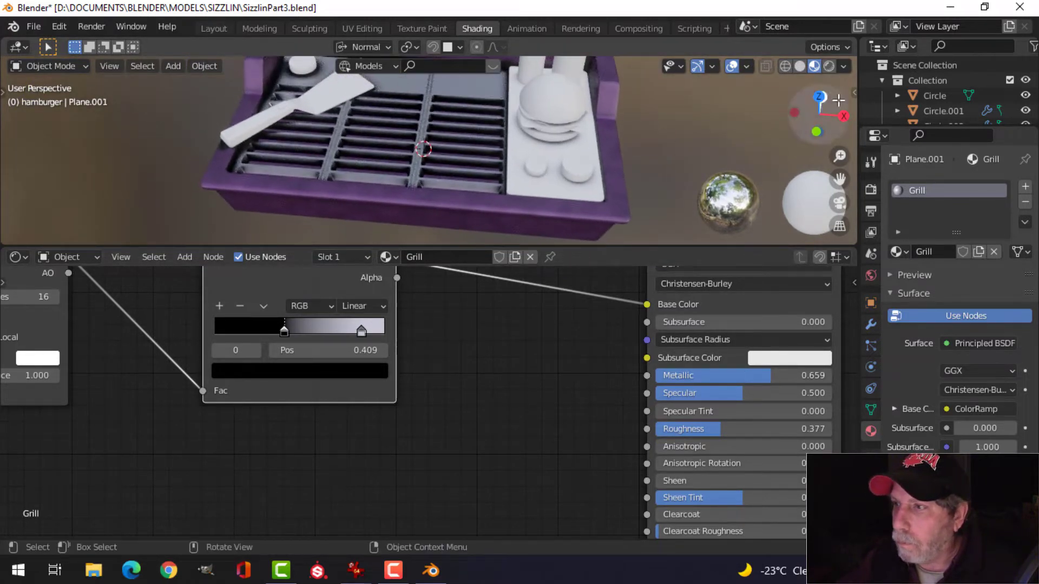
Step: Switch the viewport's preview lighting from the forest HDRI to the city skyline HDRI and save the file
{"action": "left_click", "coordinate": [843, 66]}
{"action": "left_click", "coordinate": [828, 211]}
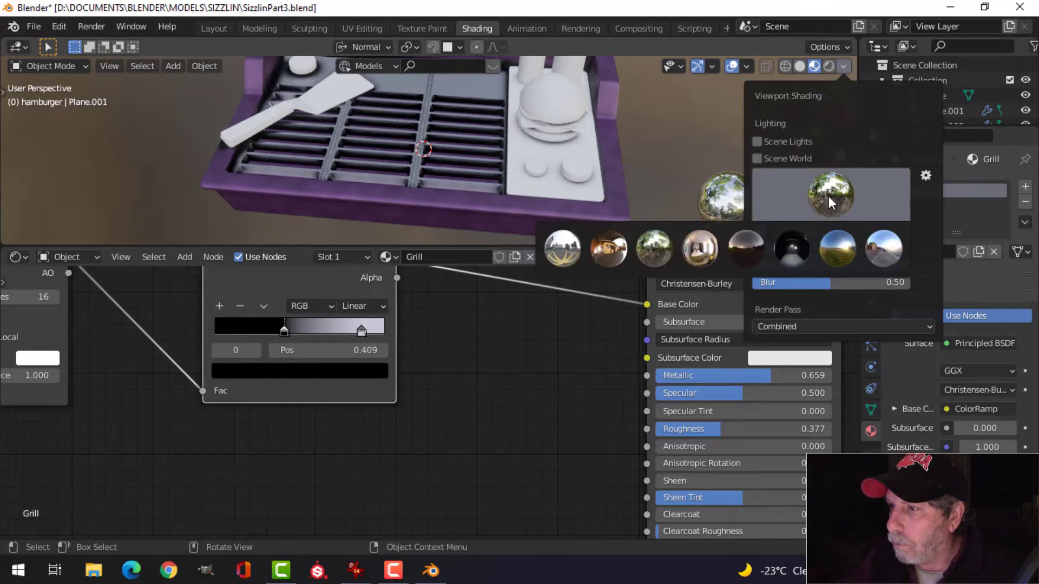
{"action": "left_click", "coordinate": [570, 251]}
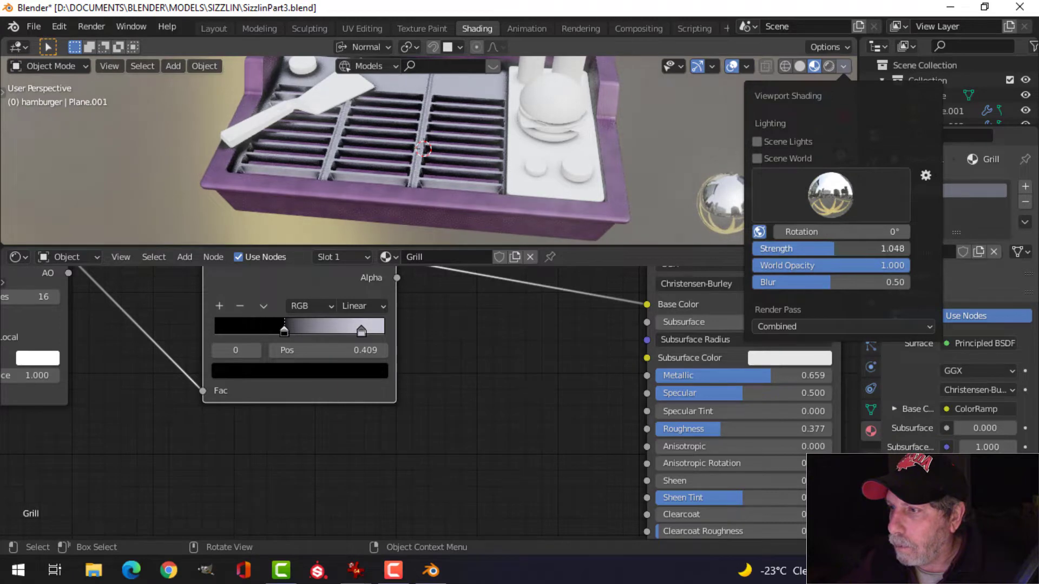
{"action": "mouse_move", "coordinate": [466, 160]}
{"action": "middle_mouse_down"}
{"action": "mouse_move", "coordinate": [466, 174]}
{"action": "mouse_move", "coordinate": [471, 155]}
{"action": "mouse_move", "coordinate": [431, 167]}
{"action": "mouse_move", "coordinate": [436, 158]}
{"action": "middle_mouse_up"}
{"action": "scroll", "coordinate": [466, 157], "scroll_direction": "up", "scroll_amount": 3}
{"action": "scroll", "coordinate": [351, 472], "scroll_direction": "down", "scroll_amount": 3}
{"action": "scroll", "coordinate": [379, 458], "scroll_direction": "down", "scroll_amount": 1}
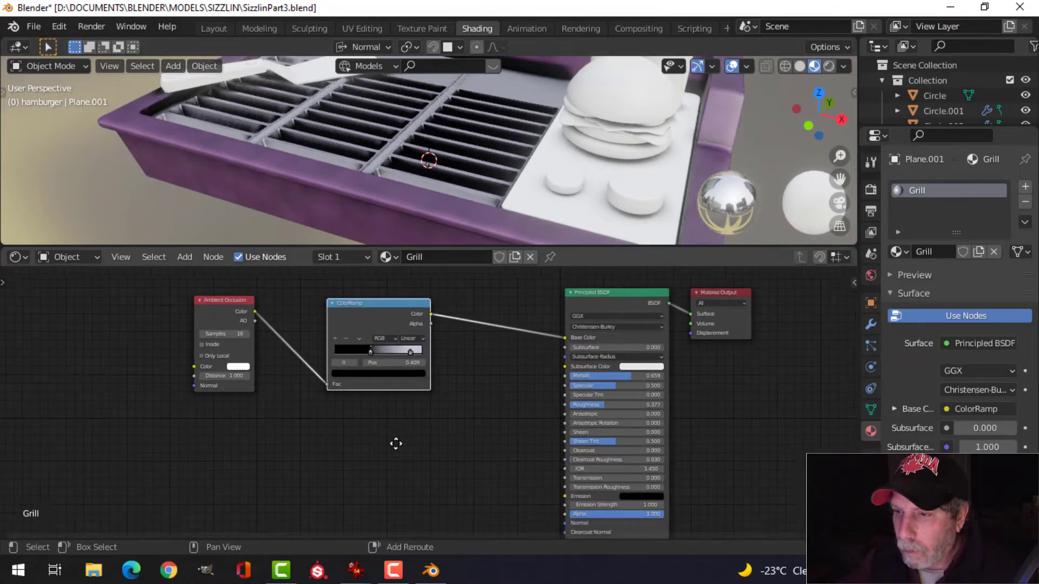
{"action": "key", "text": "ctrl+s"}
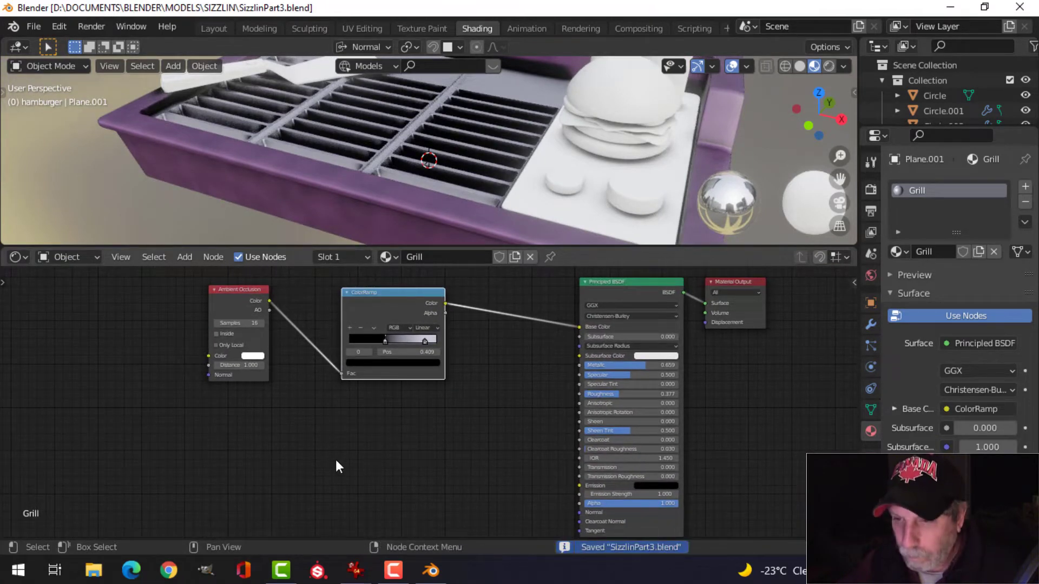
Step: Add a Noise Texture with Mapping and Texture Coordinate nodes below the ColorRamp, driving the Mapping Vector from the Object coordinates
{"action": "key", "text": "shift+a"}
{"action": "mouse_move", "coordinate": [323, 449]}
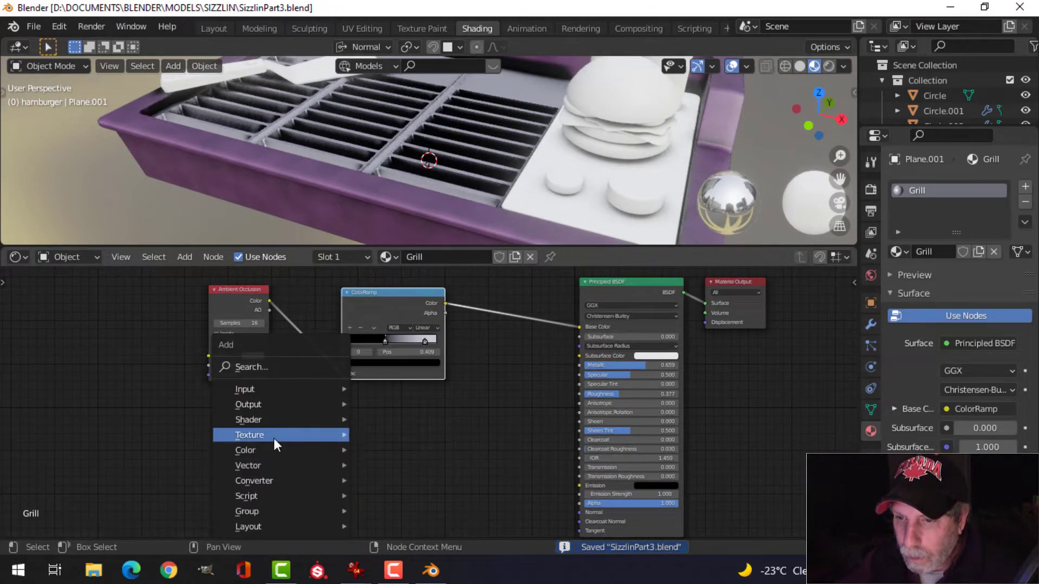
{"action": "mouse_move", "coordinate": [274, 437]}
{"action": "left_click", "coordinate": [398, 350]}
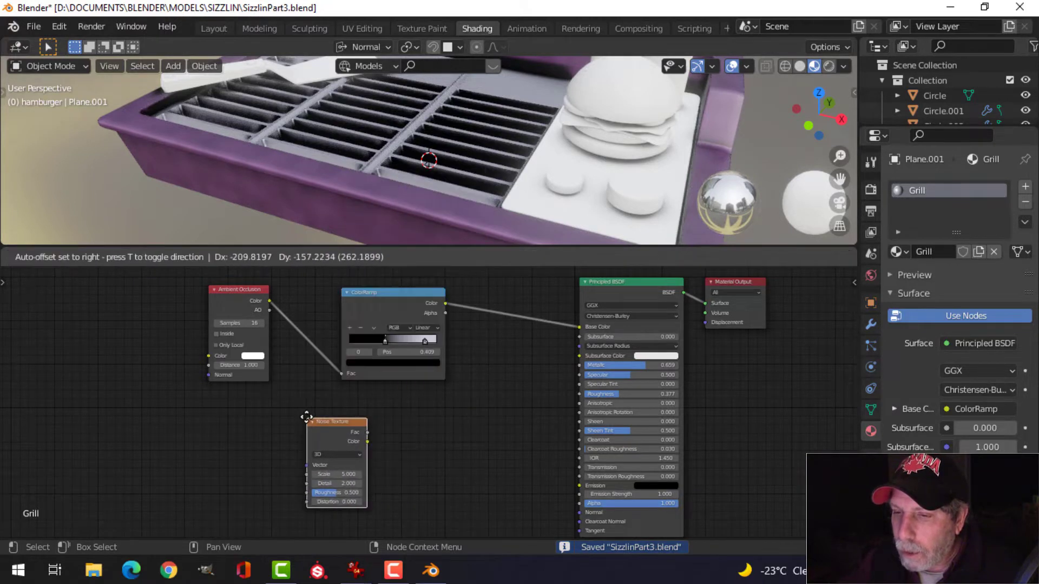
{"action": "left_click", "coordinate": [339, 423]}
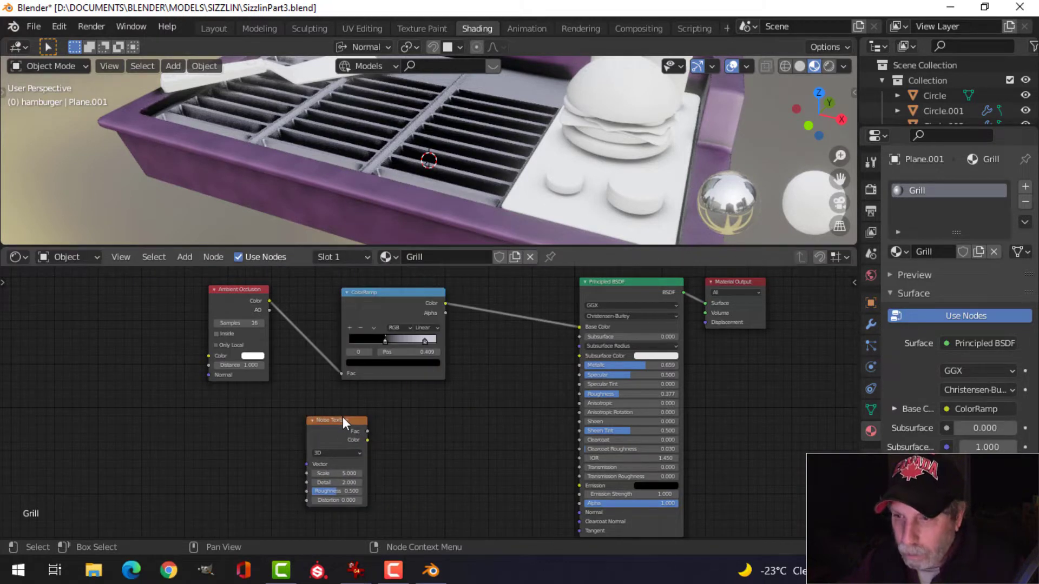
{"action": "left_click", "coordinate": [344, 421]}
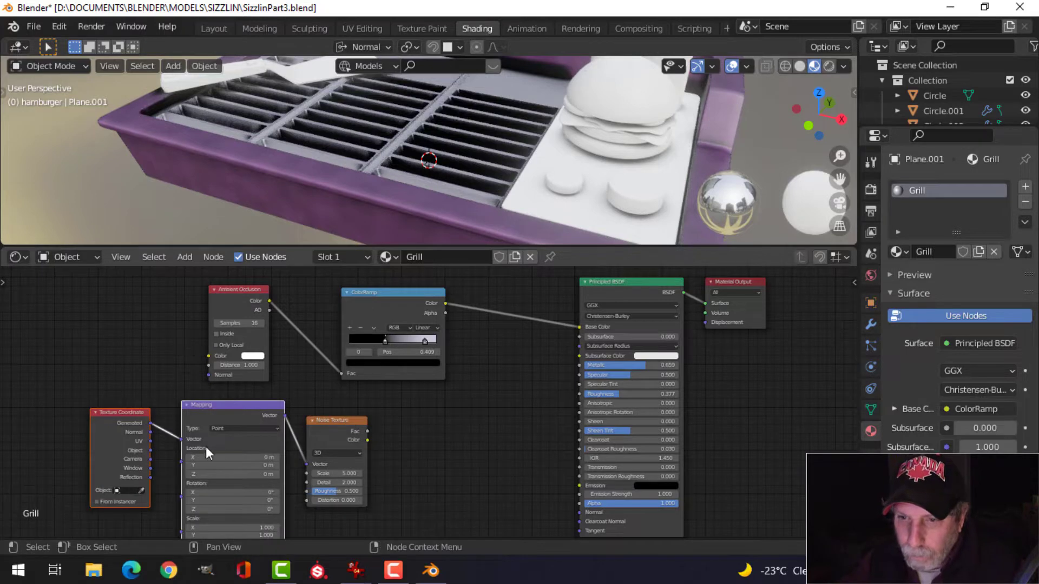
{"action": "left_click_drag", "start_coordinate": [151, 451], "coordinate": [182, 440]}
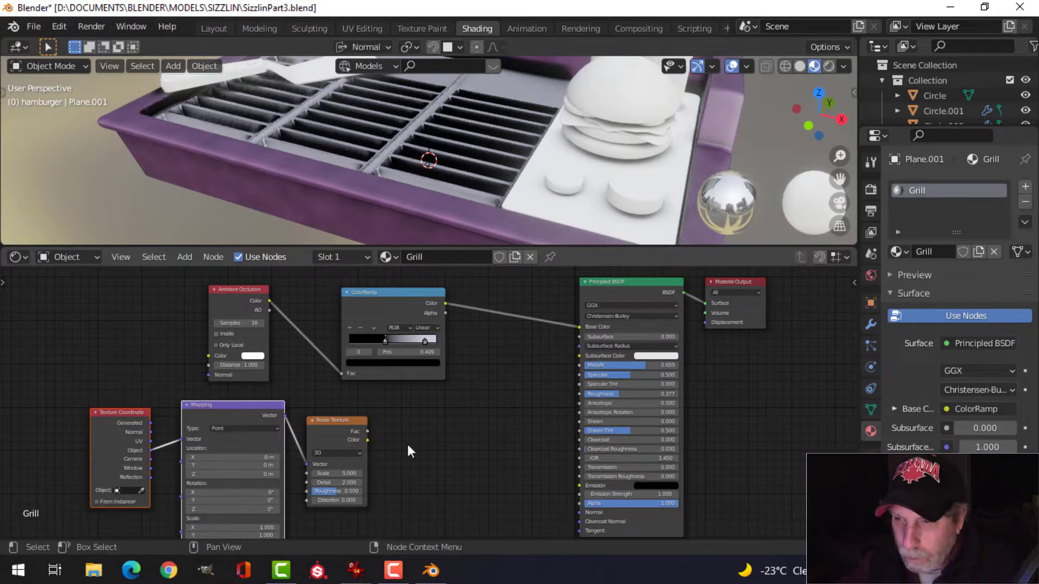
{"action": "scroll", "coordinate": [408, 446], "scroll_direction": "up", "scroll_amount": 2}
{"action": "scroll", "coordinate": [412, 450], "scroll_direction": "down", "scroll_amount": 2}
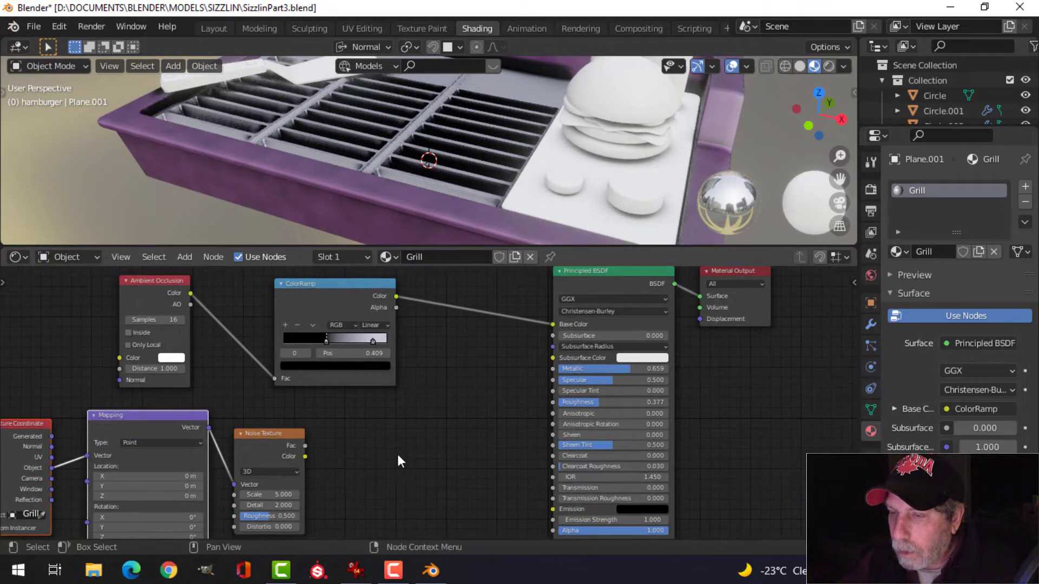
{"action": "middle_click_drag", "start_coordinate": [408, 455], "coordinate": [405, 428]}
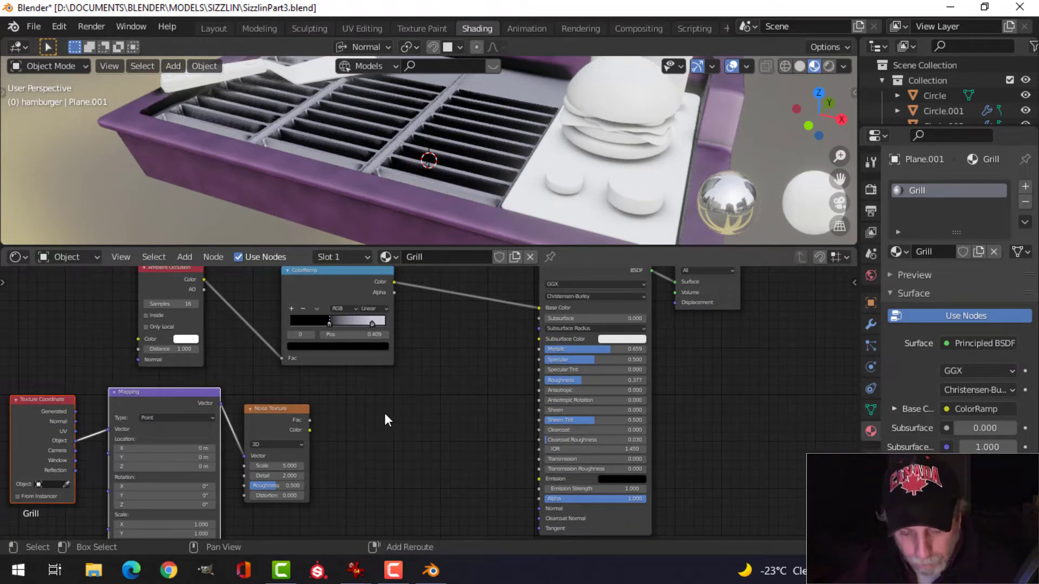
Step: Add a Bump node with Strength 0.1, linking Noise Texture Fac to its Height and its Normal to the Principled BSDF Normal
{"action": "key", "text": "shift+a"}
{"action": "mouse_move", "coordinate": [363, 442]}
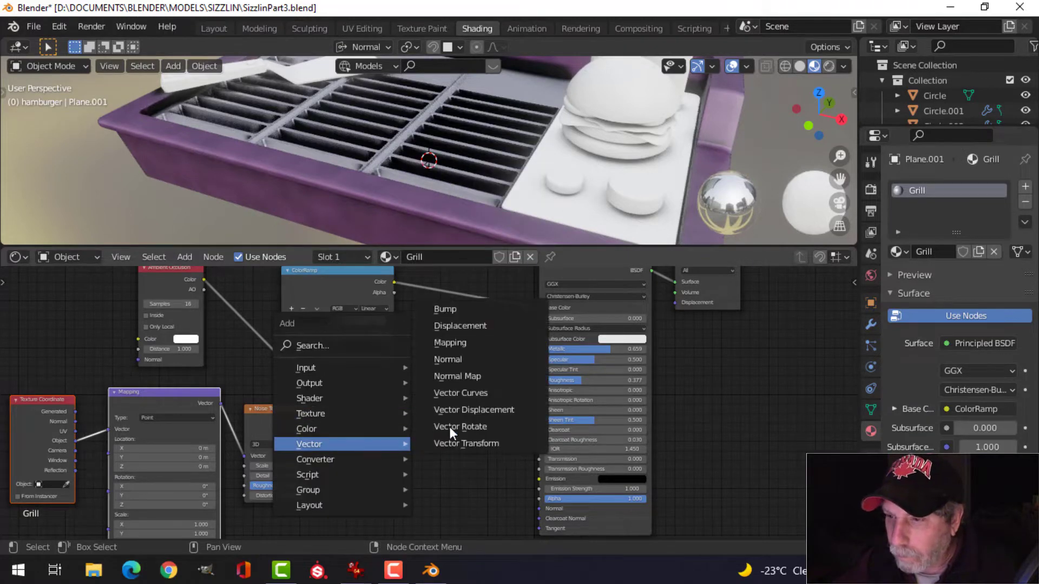
{"action": "left_click", "coordinate": [461, 309]}
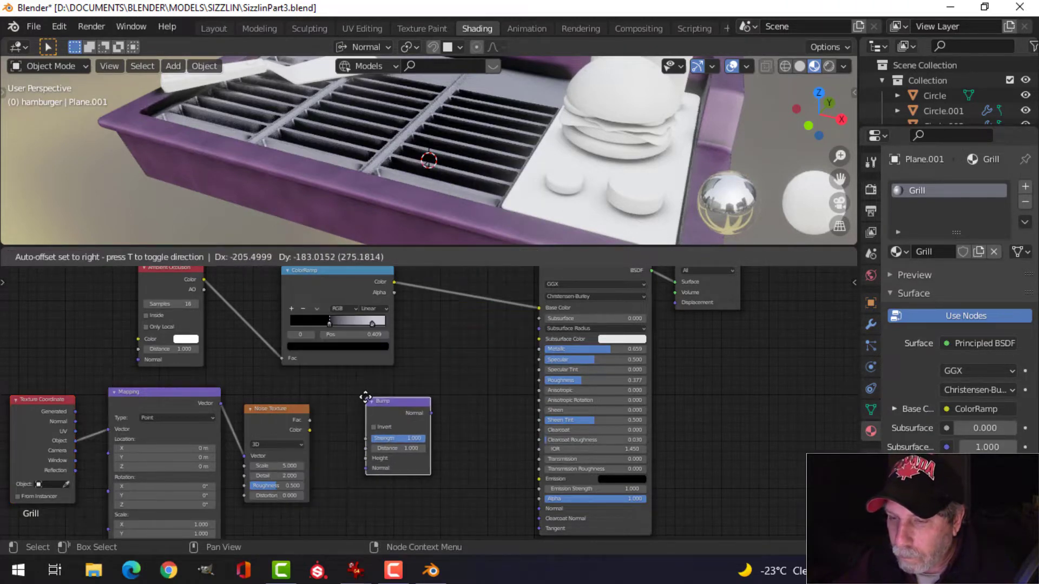
{"action": "left_click", "coordinate": [366, 398]}
{"action": "scroll", "coordinate": [332, 447], "scroll_direction": "up", "scroll_amount": 2}
{"action": "left_click_drag", "start_coordinate": [266, 427], "coordinate": [342, 478]}
{"action": "left_click", "coordinate": [399, 453]}
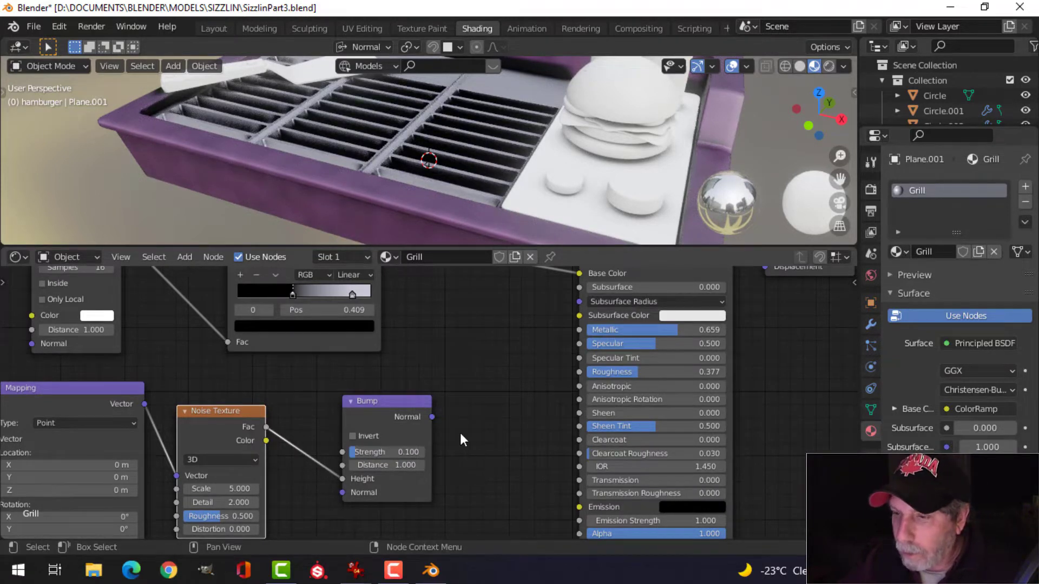
{"action": "scroll", "coordinate": [537, 469], "scroll_direction": "down", "scroll_amount": 3, "text": "shift"}
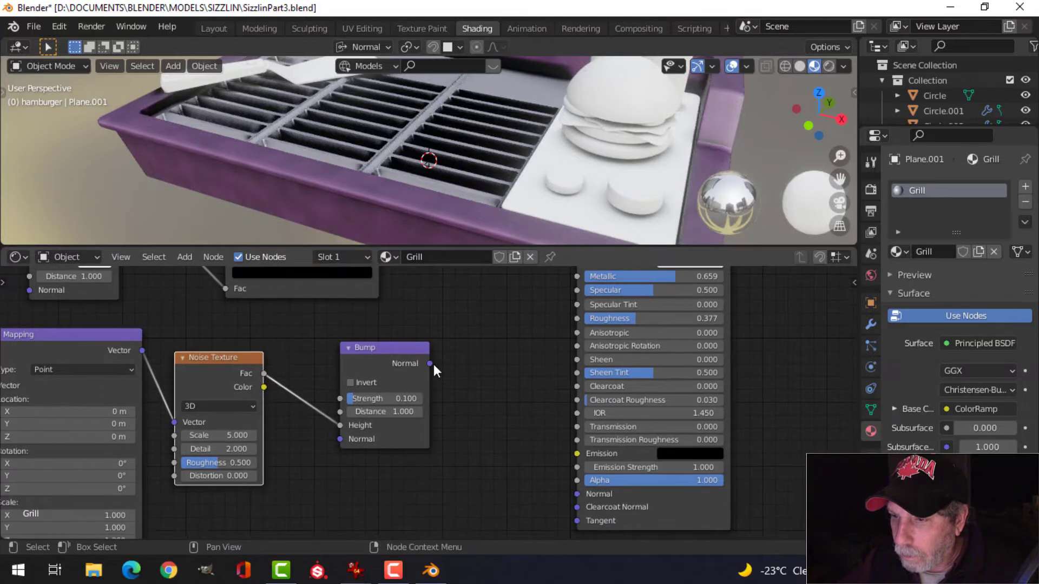
{"action": "left_click_drag", "start_coordinate": [434, 365], "coordinate": [577, 494]}
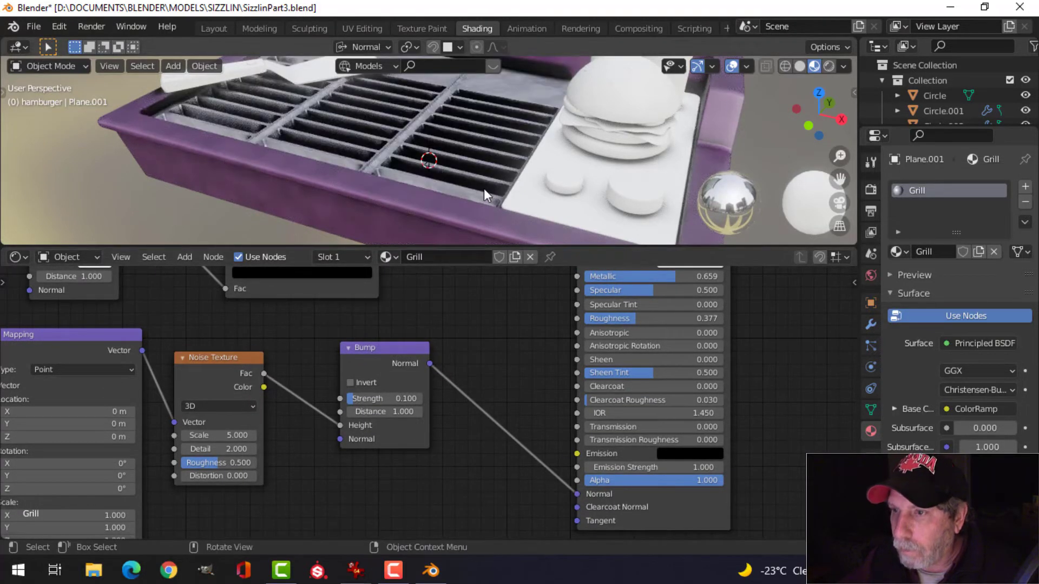
Step: Try Noise Texture scales of 70 and 200 and examine the bump on the grill bars
{"action": "scroll", "coordinate": [472, 170], "scroll_direction": "up", "scroll_amount": 4}
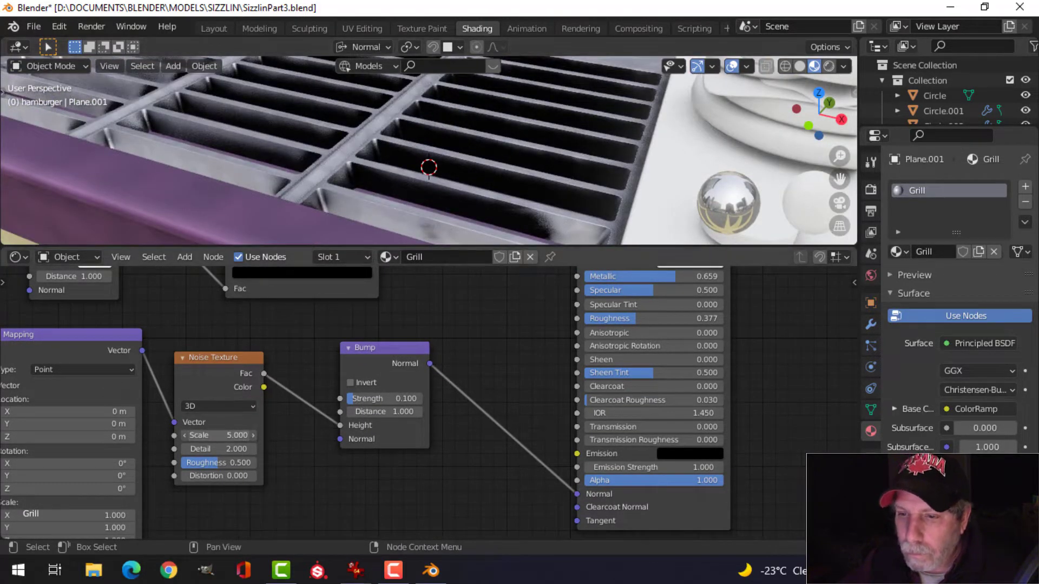
{"action": "key", "text": "Return"}
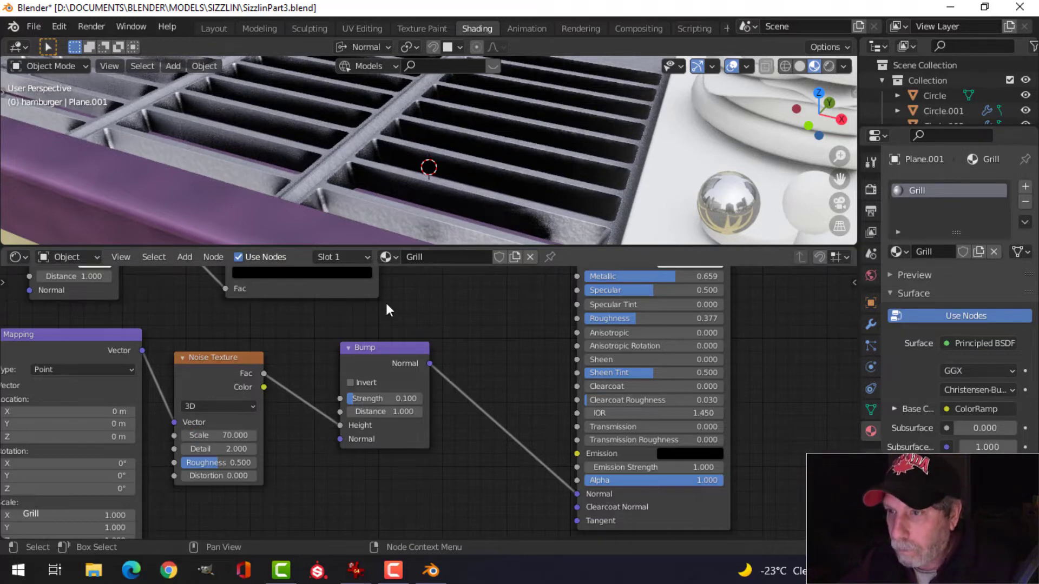
{"action": "scroll", "coordinate": [456, 209], "scroll_direction": "up", "scroll_amount": 3}
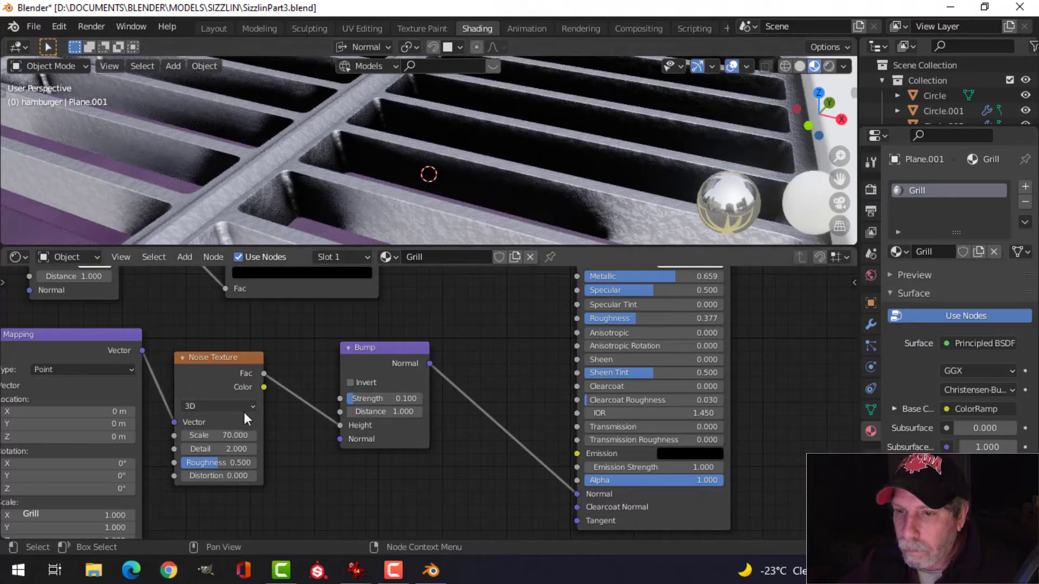
{"action": "left_click", "coordinate": [223, 438]}
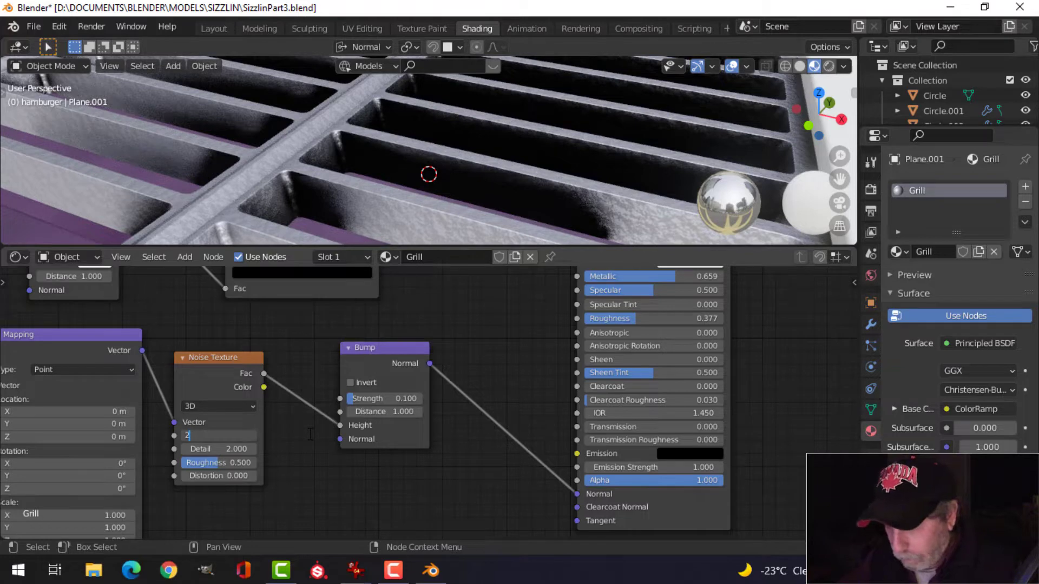
{"action": "type", "text": "200"}
{"action": "key", "text": "Return"}
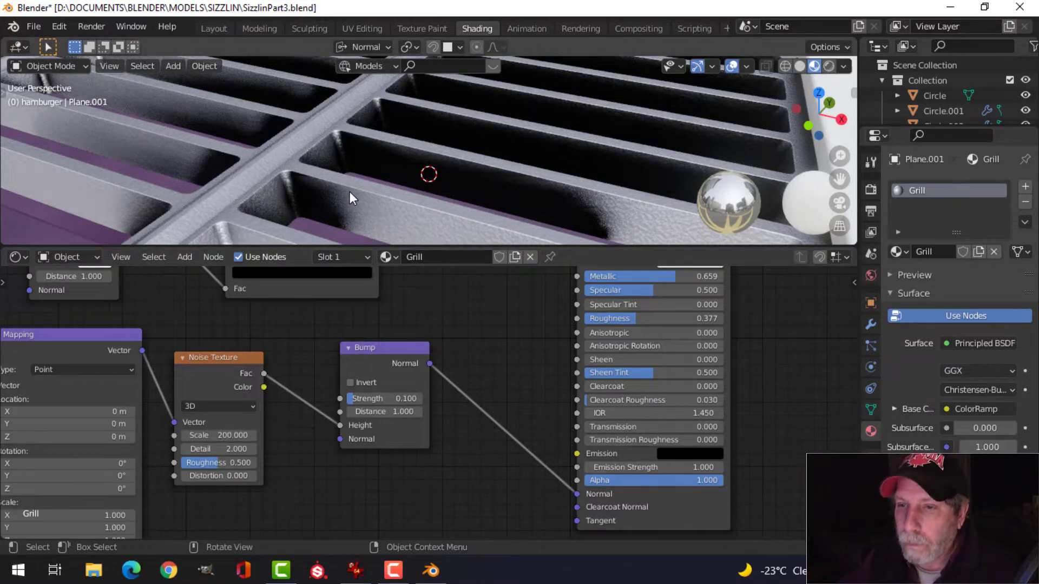
{"action": "middle_click_drag", "start_coordinate": [350, 192], "coordinate": [359, 193]}
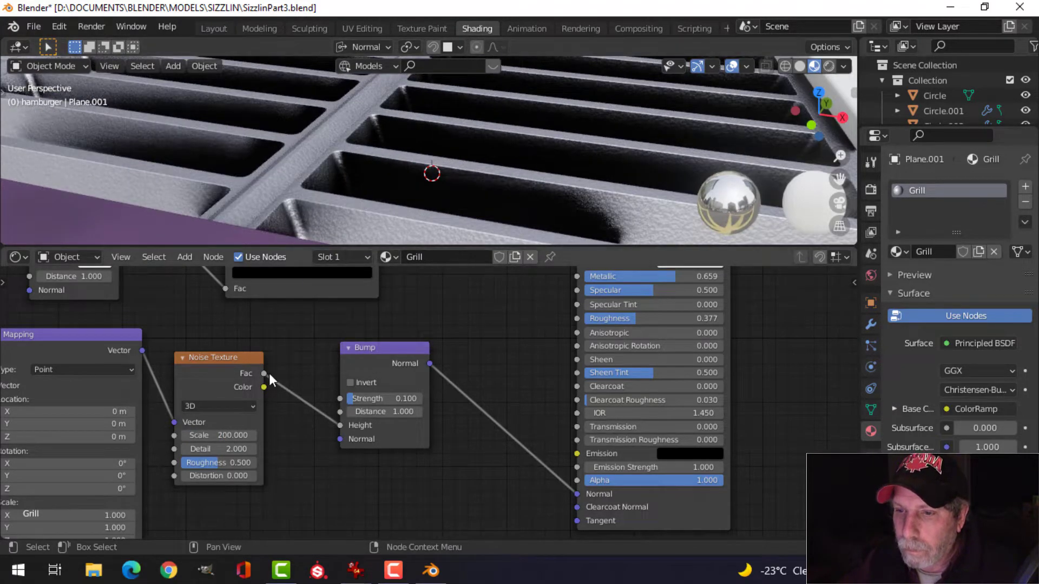
Step: Set the Noise Texture's Detail to 6 and Scale to 400, and save the file
{"action": "scroll", "coordinate": [229, 444], "scroll_direction": "up", "scroll_amount": 1}
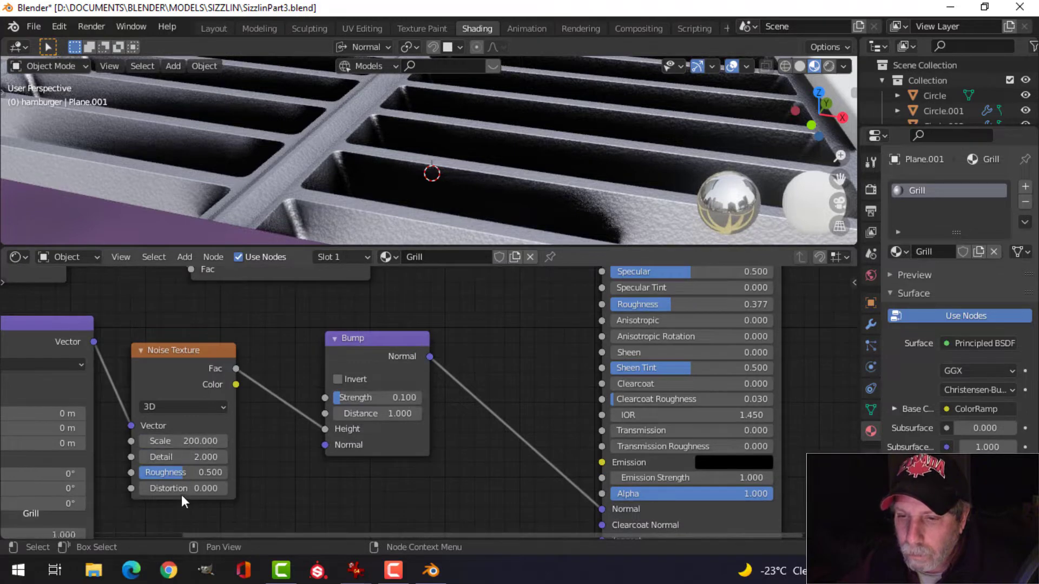
{"action": "left_click", "coordinate": [184, 458]}
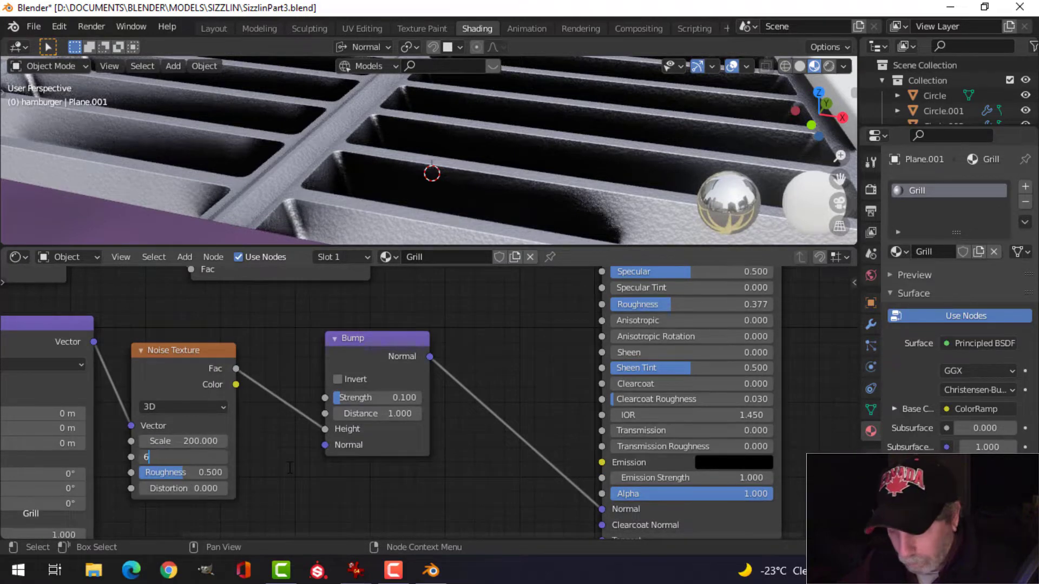
{"action": "type", "text": "6"}
{"action": "key", "text": "Return"}
{"action": "left_click", "coordinate": [189, 442]}
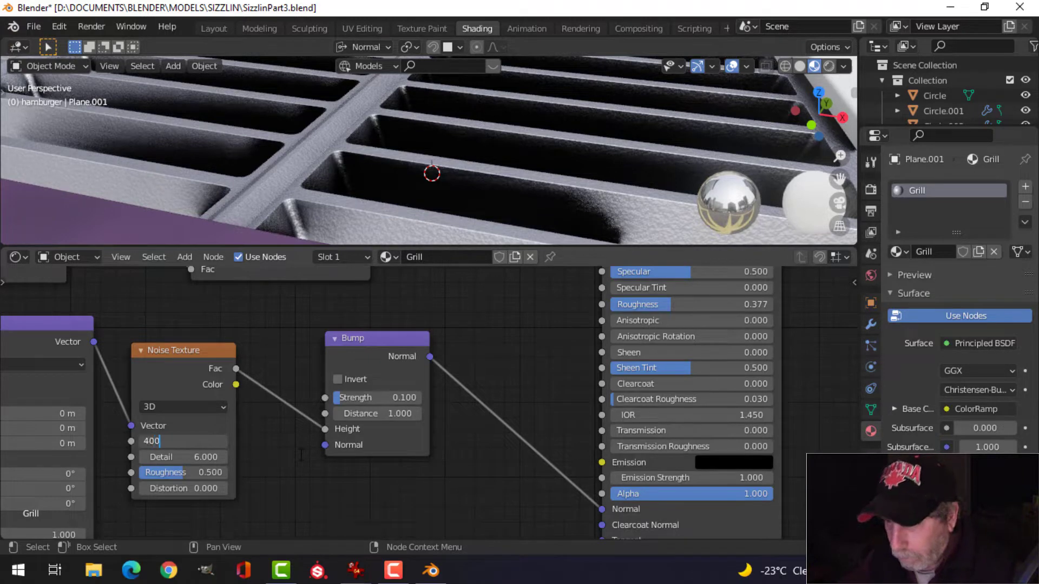
{"action": "key", "text": "Return"}
{"action": "middle_click_drag", "start_coordinate": [423, 172], "coordinate": [354, 157]}
{"action": "scroll", "coordinate": [418, 173], "scroll_direction": "down", "scroll_amount": 2}
{"action": "key", "text": "ctrl+s"}
Step: Move the Grill ColorRamp's light stop to position 1.000
{"action": "scroll", "coordinate": [355, 151], "scroll_direction": "up", "scroll_amount": 2}
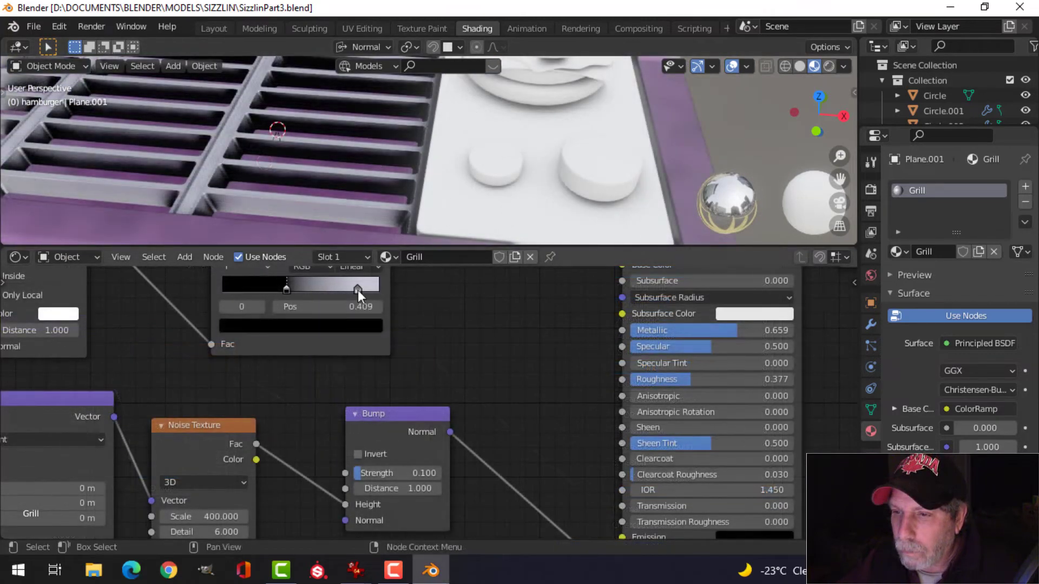
{"action": "left_click_drag", "start_coordinate": [358, 290], "coordinate": [382, 291]}
{"action": "scroll", "coordinate": [416, 379], "scroll_direction": "up", "scroll_amount": 3}
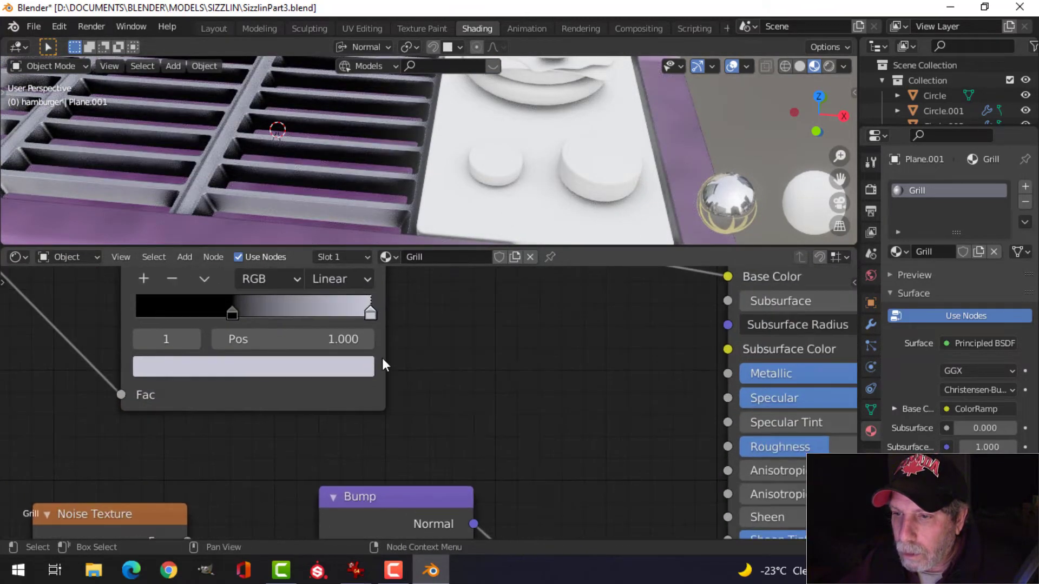
Step: Give the Grill ColorRamp's light stop a stronger blue tint and save the file
{"action": "left_click", "coordinate": [373, 367]}
{"action": "left_click", "coordinate": [318, 368]}
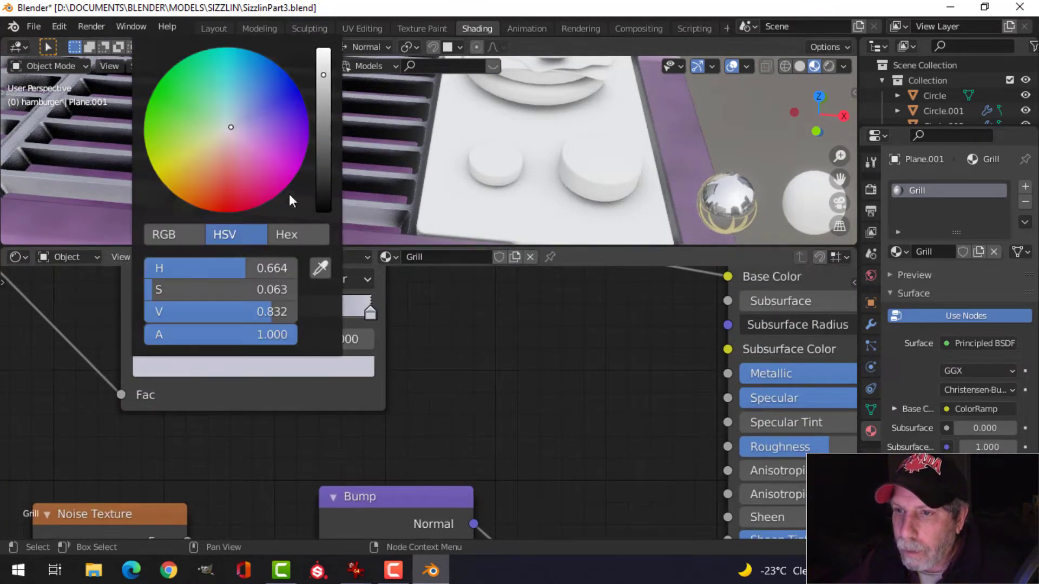
{"action": "left_click_drag", "start_coordinate": [237, 129], "coordinate": [235, 121]}
{"action": "scroll", "coordinate": [488, 305], "scroll_direction": "down", "scroll_amount": 1}
{"action": "scroll", "coordinate": [460, 356], "scroll_direction": "down", "scroll_amount": 1}
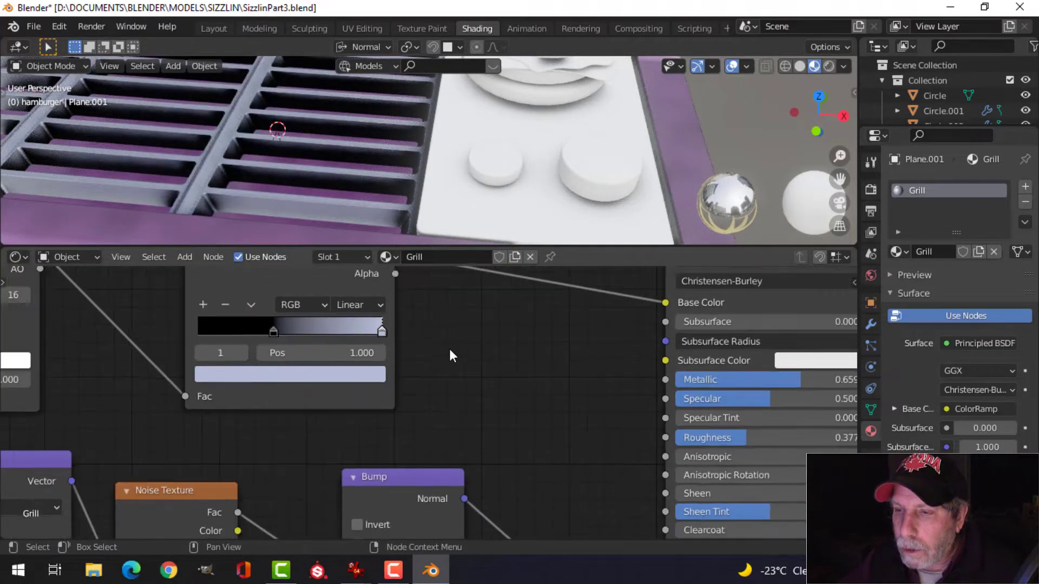
{"action": "scroll", "coordinate": [449, 382], "scroll_direction": "down", "scroll_amount": 3}
{"action": "middle_click_drag", "start_coordinate": [352, 216], "coordinate": [332, 132]}
{"action": "scroll", "coordinate": [341, 146], "scroll_direction": "down", "scroll_amount": 2}
{"action": "key", "text": "ctrl+s"}
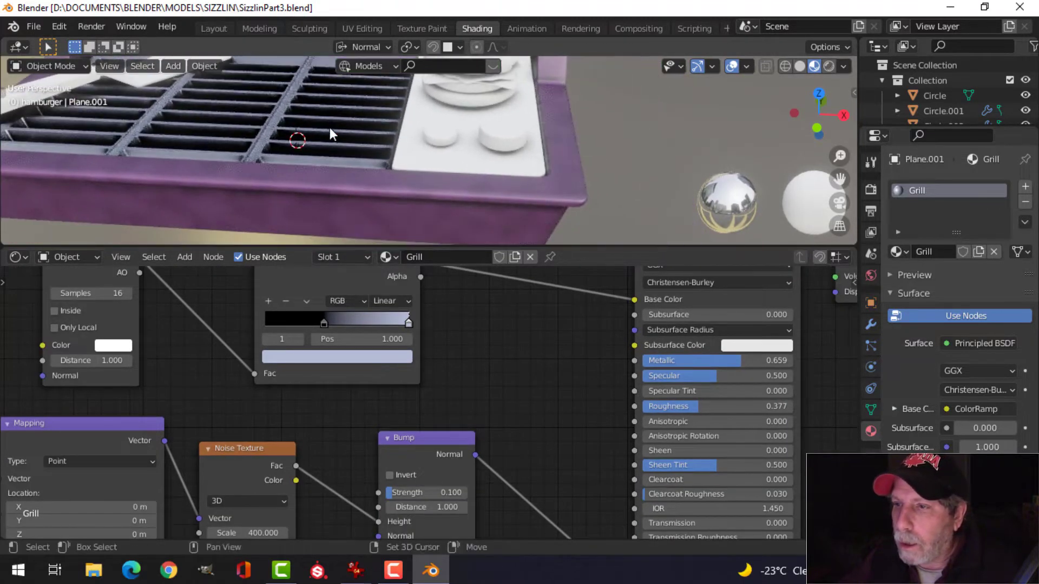
Step: Select the dials object and replace its Dial material with the existing Grill material
{"action": "left_click", "coordinate": [519, 131]}
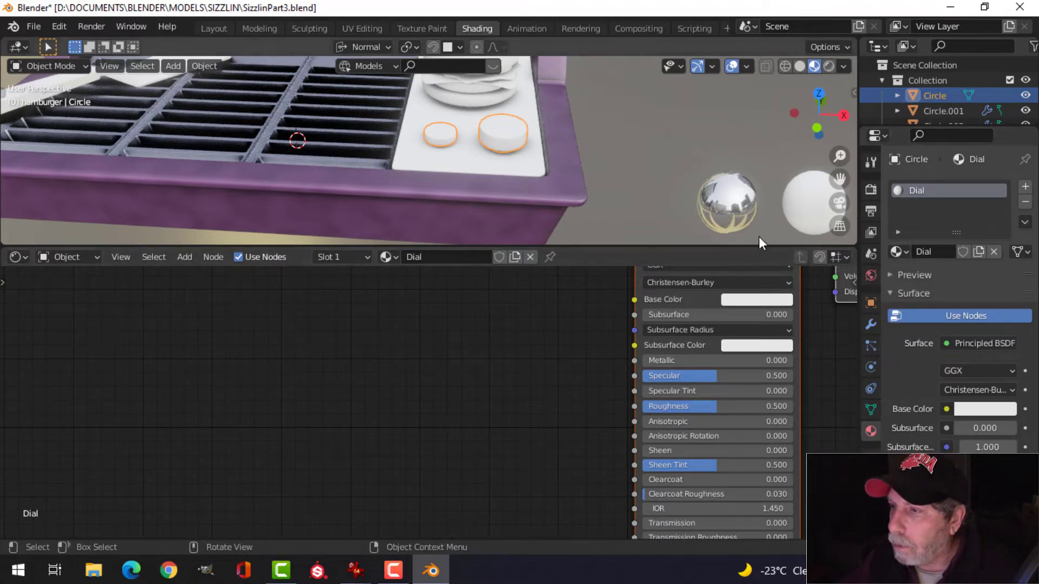
{"action": "left_click", "coordinate": [342, 133]}
{"action": "key", "text": "Home"}
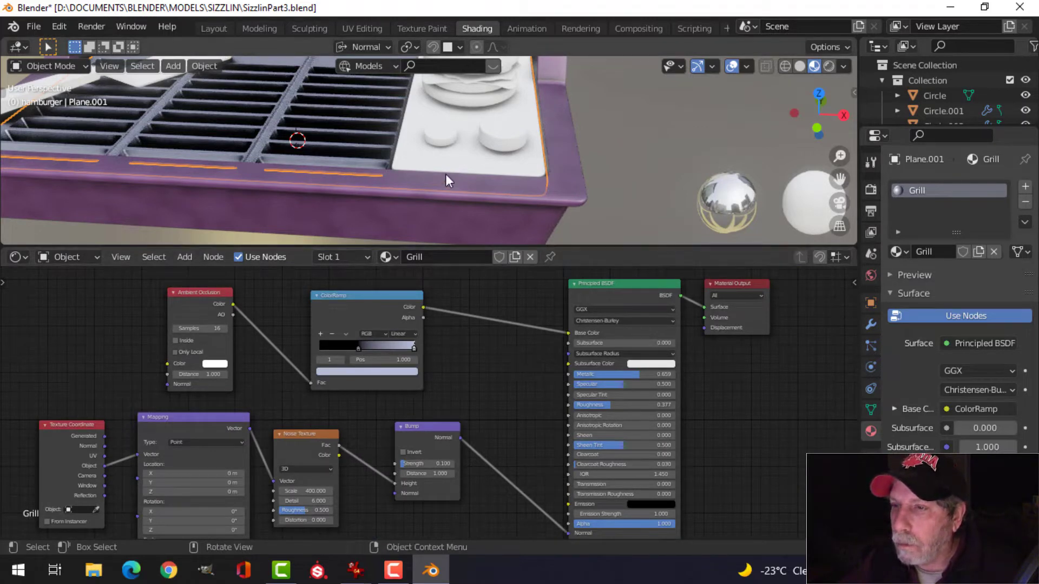
{"action": "left_click", "coordinate": [445, 137]}
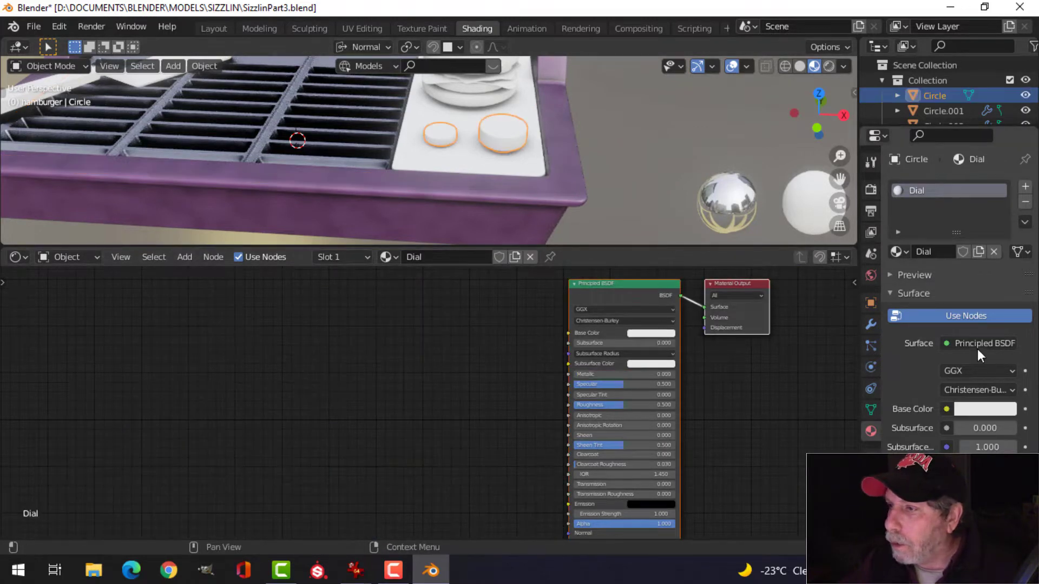
{"action": "left_click", "coordinate": [898, 252]}
{"action": "left_click", "coordinate": [770, 362]}
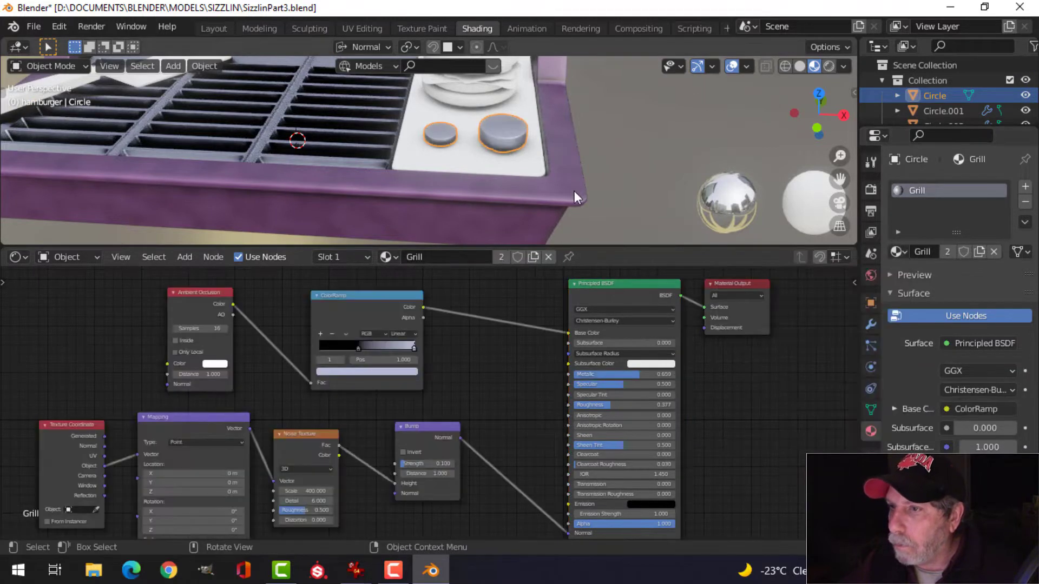
{"action": "scroll", "coordinate": [573, 191], "scroll_direction": "up", "scroll_amount": 2}
{"action": "middle_click_drag", "start_coordinate": [575, 174], "coordinate": [548, 176]}
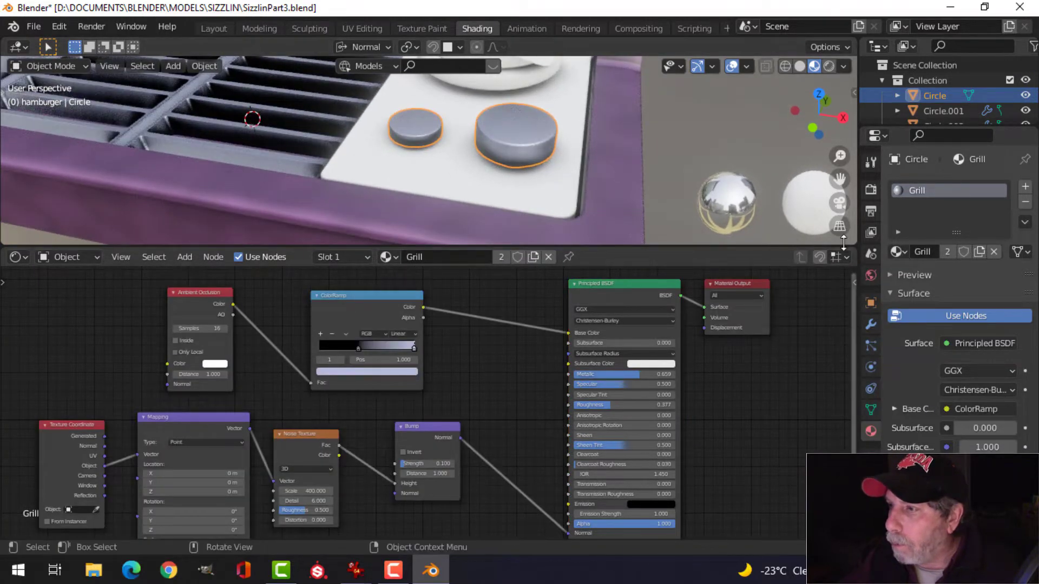
{"action": "scroll", "coordinate": [488, 365], "scroll_direction": "down", "scroll_amount": 1}
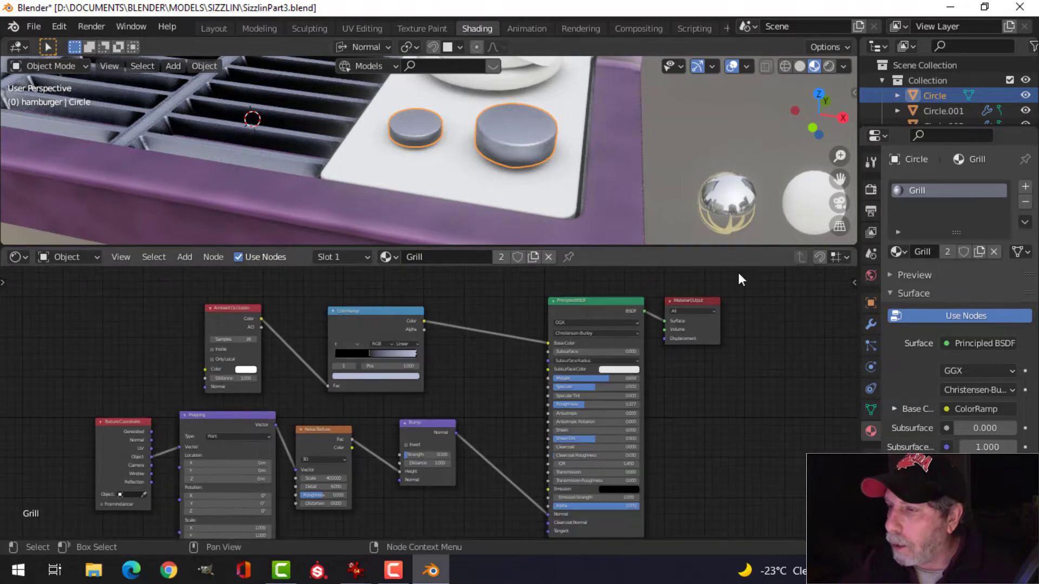
{"action": "scroll", "coordinate": [746, 375], "scroll_direction": "down", "scroll_amount": 1}
{"action": "middle_click_drag", "start_coordinate": [749, 375], "coordinate": [698, 385]}
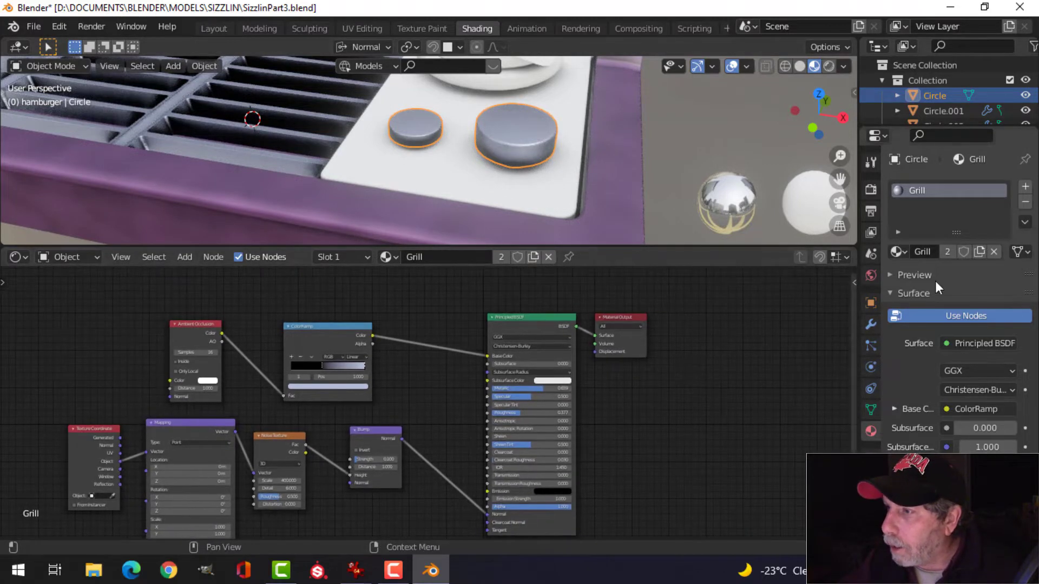
Step: Add a second material slot to the dials with a new material named Black and a near-black Base Color
{"action": "left_click", "coordinate": [1025, 188]}
{"action": "left_click", "coordinate": [959, 279]}
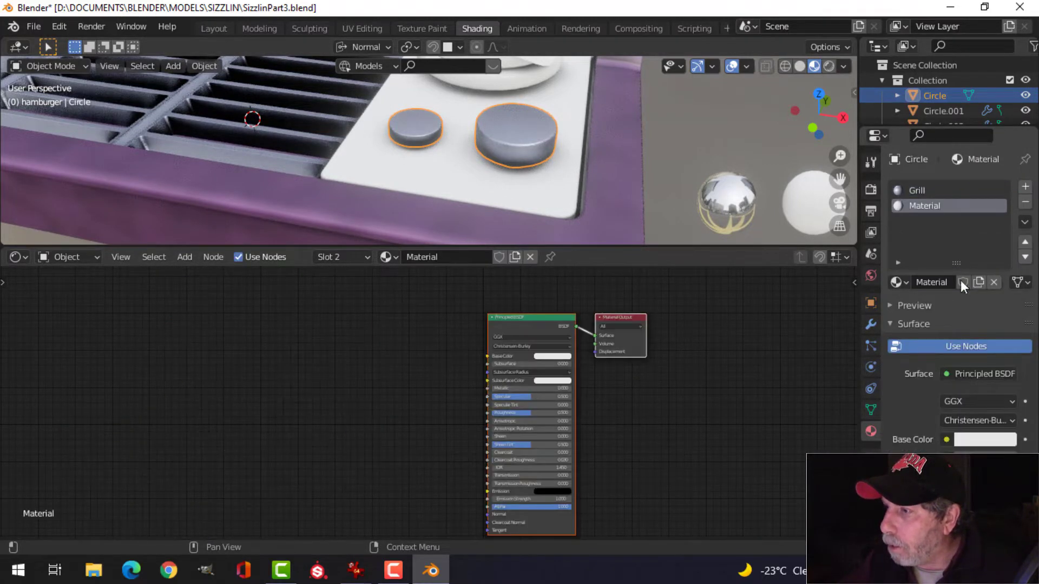
{"action": "double_click", "coordinate": [944, 207]}
{"action": "type", "text": "Black"}
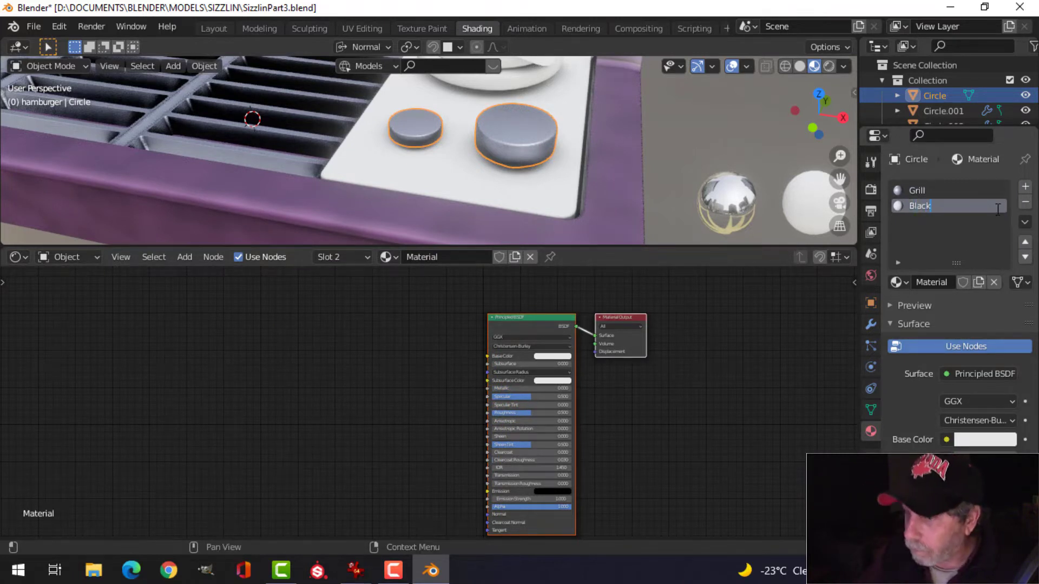
{"action": "key", "text": "Return"}
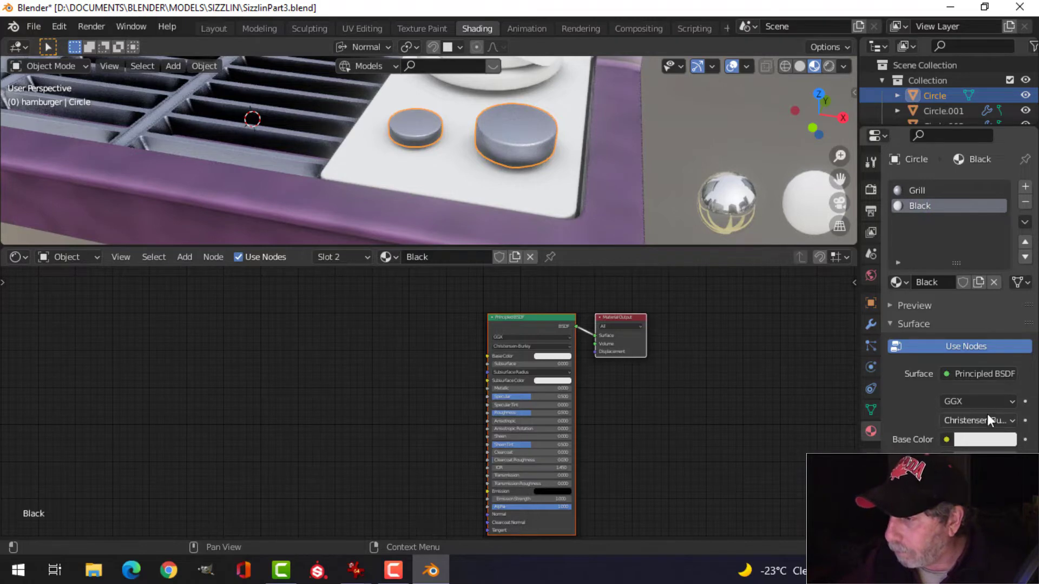
{"action": "left_click", "coordinate": [983, 439]}
{"action": "left_click_drag", "start_coordinate": [1006, 265], "coordinate": [1004, 315]}
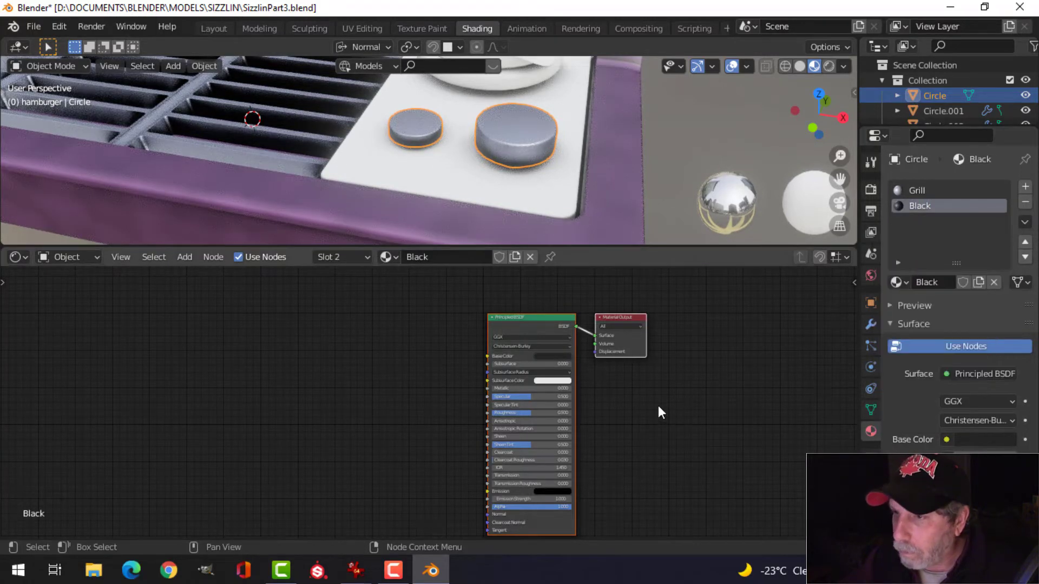
Step: Select the large dial's side face loop, grow the selection once, and assign the Black material to it
{"action": "scroll", "coordinate": [658, 413], "scroll_direction": "up", "scroll_amount": 1}
{"action": "key", "text": "Tab"}
{"action": "scroll", "coordinate": [529, 162], "scroll_direction": "up", "scroll_amount": 6}
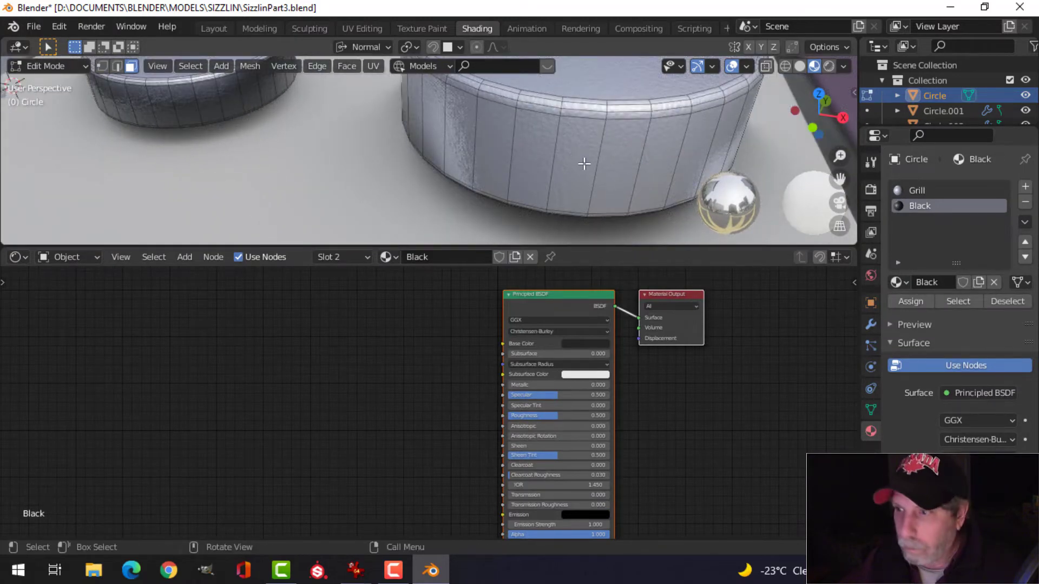
{"action": "left_click", "coordinate": [587, 160], "text": "alt"}
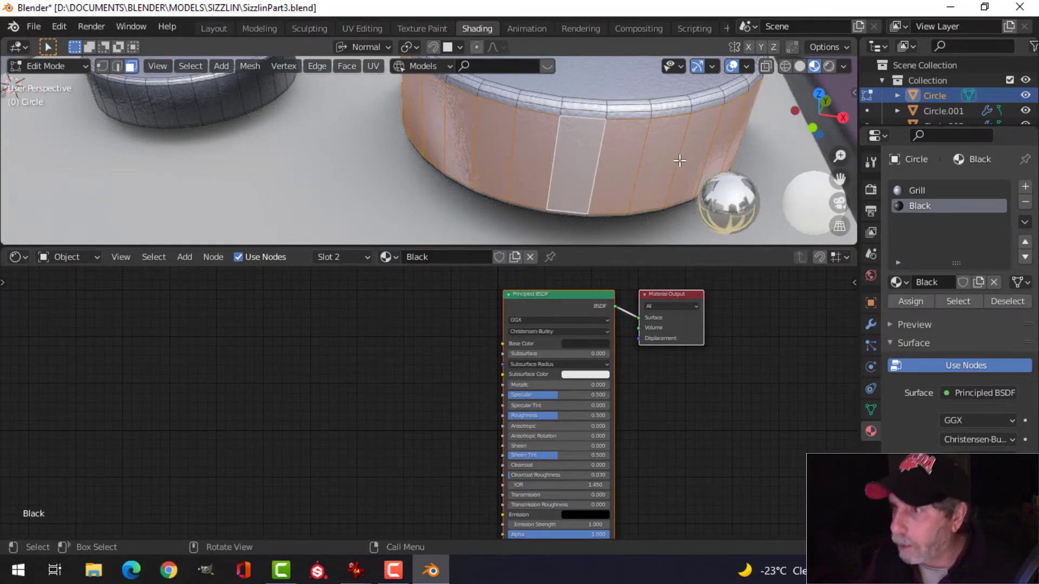
{"action": "key", "text": "ctrl+KP_Add"}
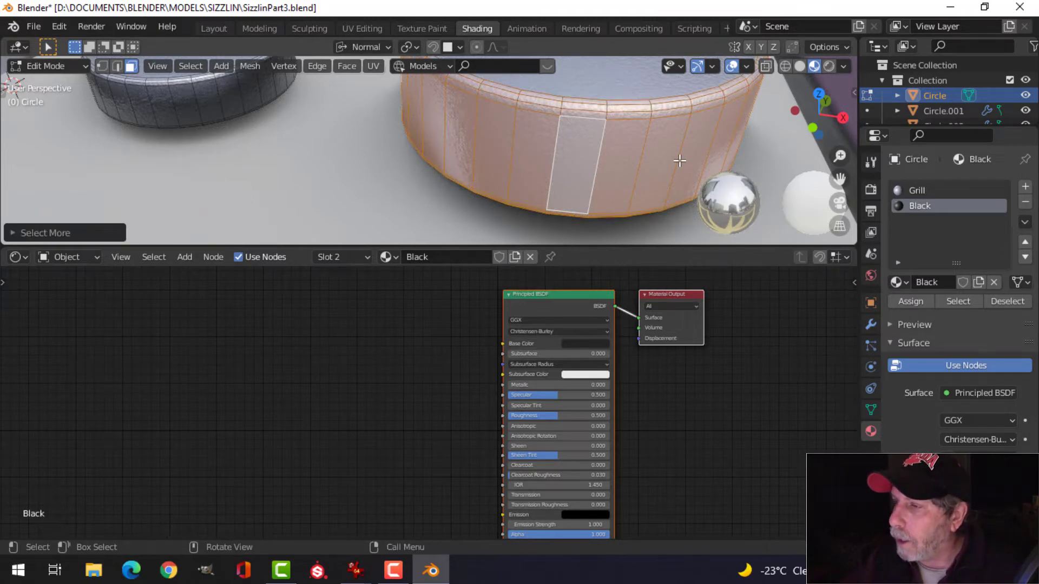
{"action": "left_click", "coordinate": [912, 303]}
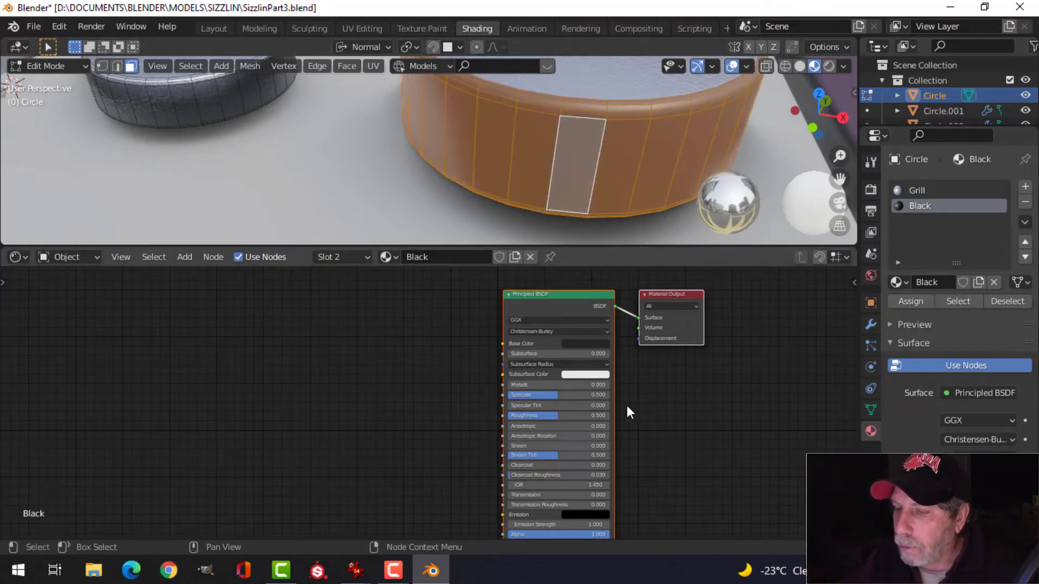
Step: Set the Black material's Metallic to 0.391, then return to Object Mode with everything deselected
{"action": "scroll", "coordinate": [626, 404], "scroll_direction": "up", "scroll_amount": 2}
{"action": "left_click_drag", "start_coordinate": [595, 377], "coordinate": [628, 378]}
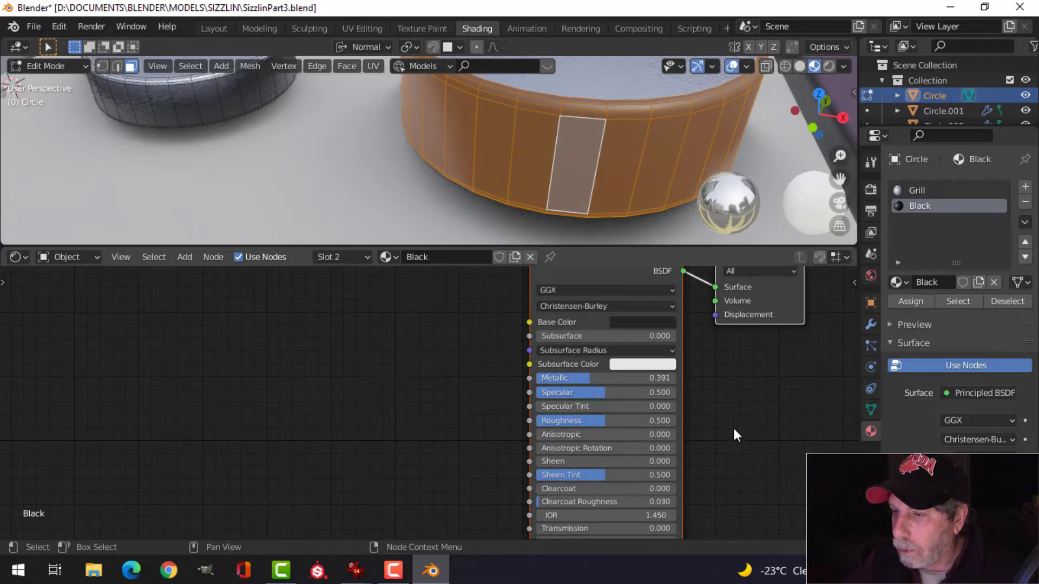
{"action": "scroll", "coordinate": [733, 426], "scroll_direction": "down", "scroll_amount": 2}
{"action": "key", "text": "Tab"}
{"action": "middle_click_drag", "start_coordinate": [600, 180], "coordinate": [464, 155]}
{"action": "scroll", "coordinate": [411, 164], "scroll_direction": "down", "scroll_amount": 4}
{"action": "key", "text": "alt+a"}
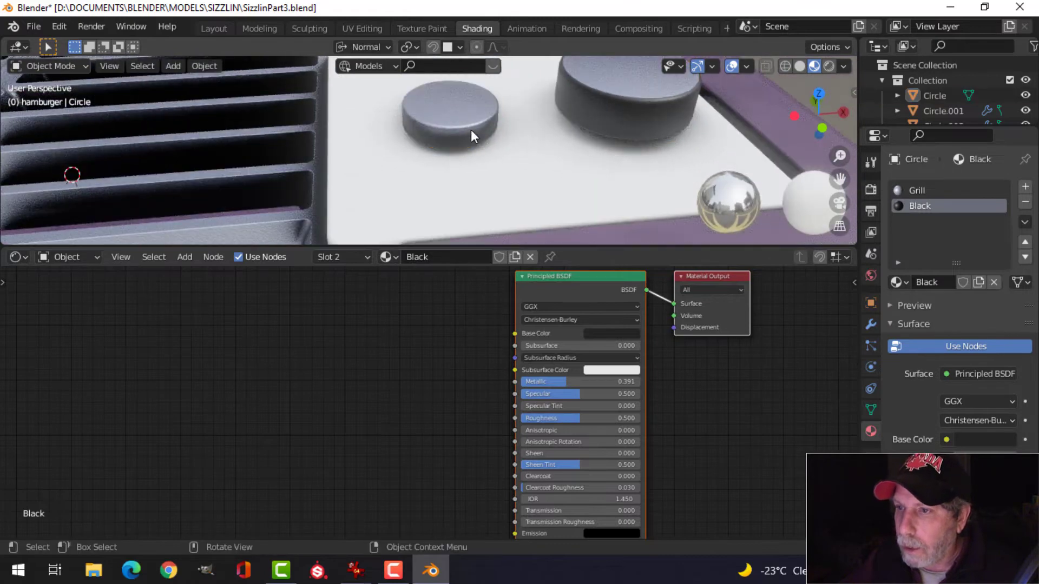
Step: Assign the Black material to the side face loop and adjoining faces of the small dial beside the large one
{"action": "left_click", "coordinate": [471, 130]}
{"action": "key", "text": "Tab"}
{"action": "scroll", "coordinate": [476, 154], "scroll_direction": "up", "scroll_amount": 4}
{"action": "left_click", "coordinate": [491, 145], "text": "alt"}
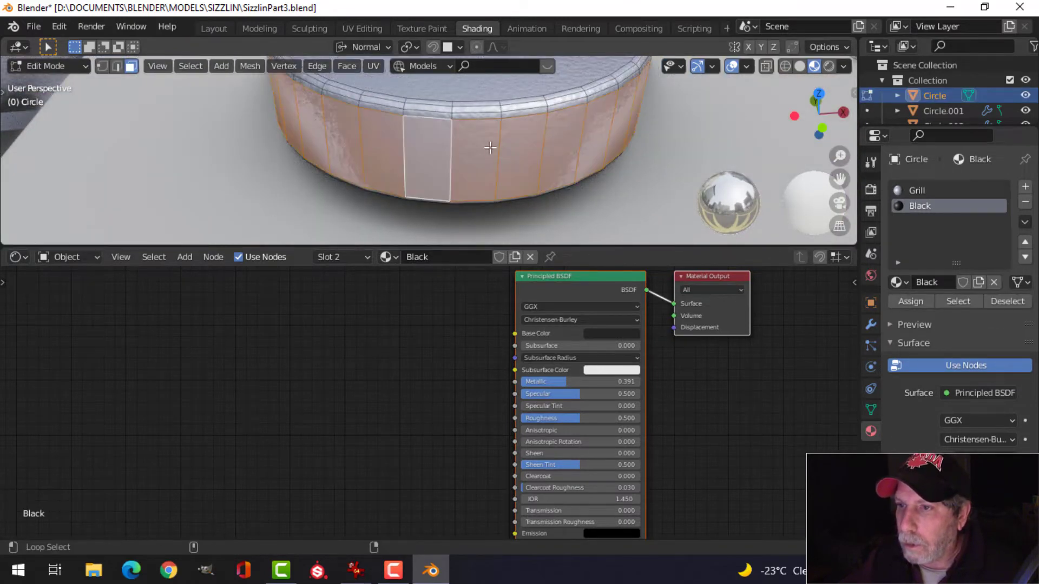
{"action": "key", "text": "ctrl+KP_Add"}
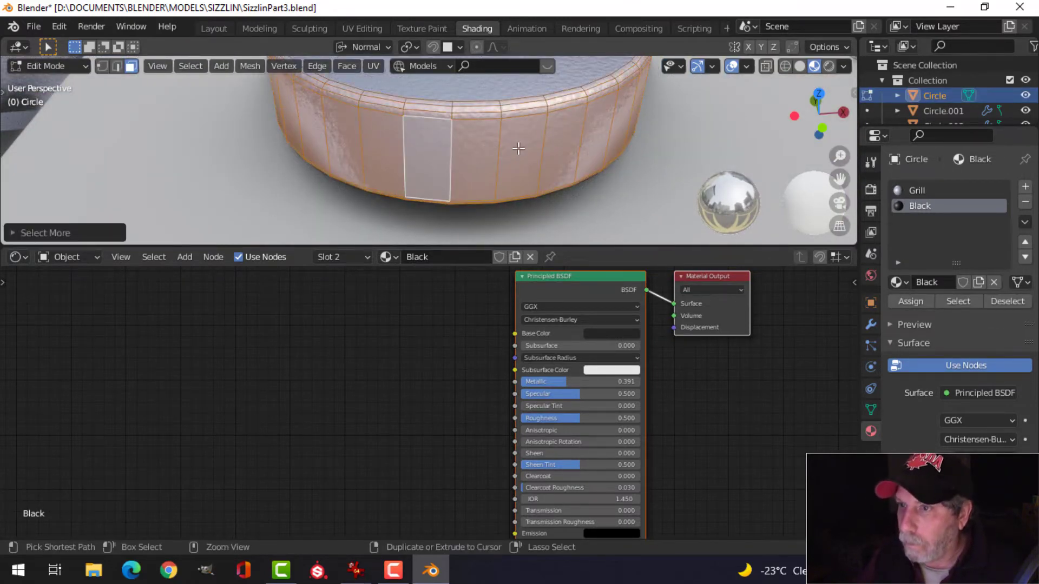
{"action": "left_click", "coordinate": [908, 301]}
{"action": "key", "text": "alt+a"}
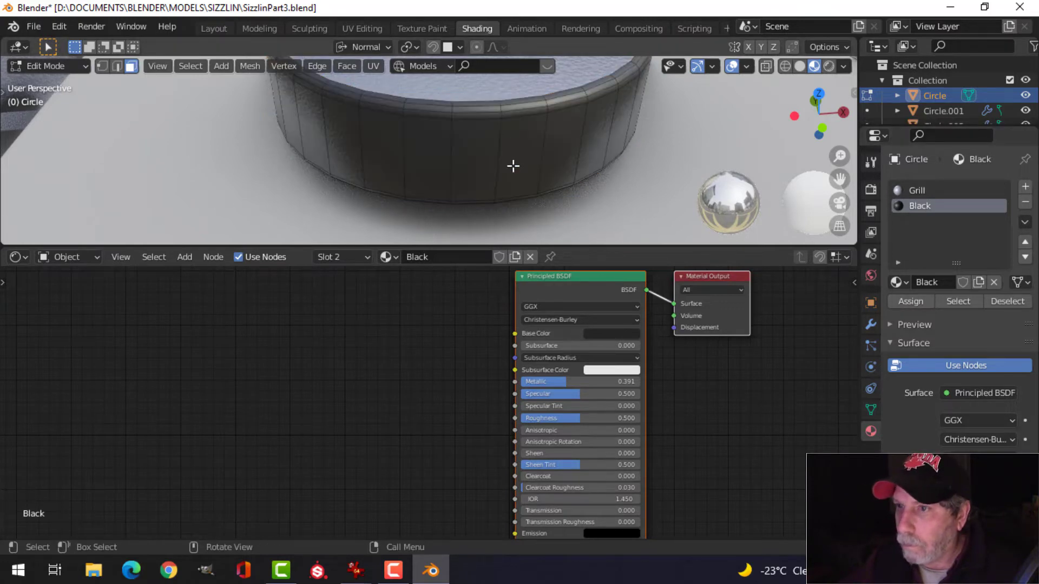
{"action": "scroll", "coordinate": [513, 171], "scroll_direction": "down", "scroll_amount": 7}
{"action": "key", "text": "Tab"}
{"action": "scroll", "coordinate": [441, 164], "scroll_direction": "up", "scroll_amount": 4}
{"action": "key", "text": "alt+a"}
{"action": "scroll", "coordinate": [361, 139], "scroll_direction": "down", "scroll_amount": 7}
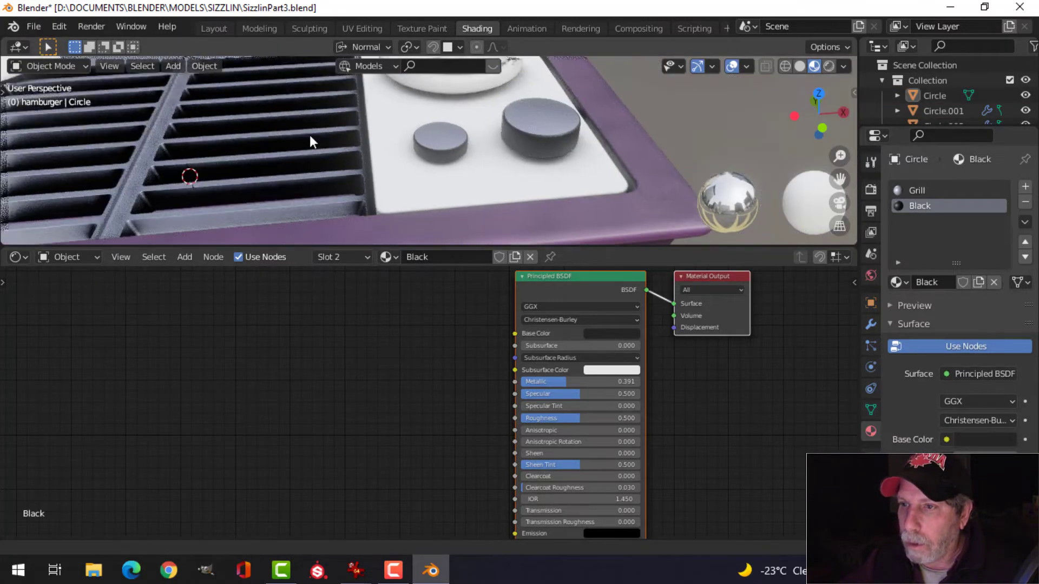
Step: Assign the Black material to the side faces of the dial near the spatula and save the file
{"action": "middle_click_drag", "start_coordinate": [310, 136], "coordinate": [427, 186]}
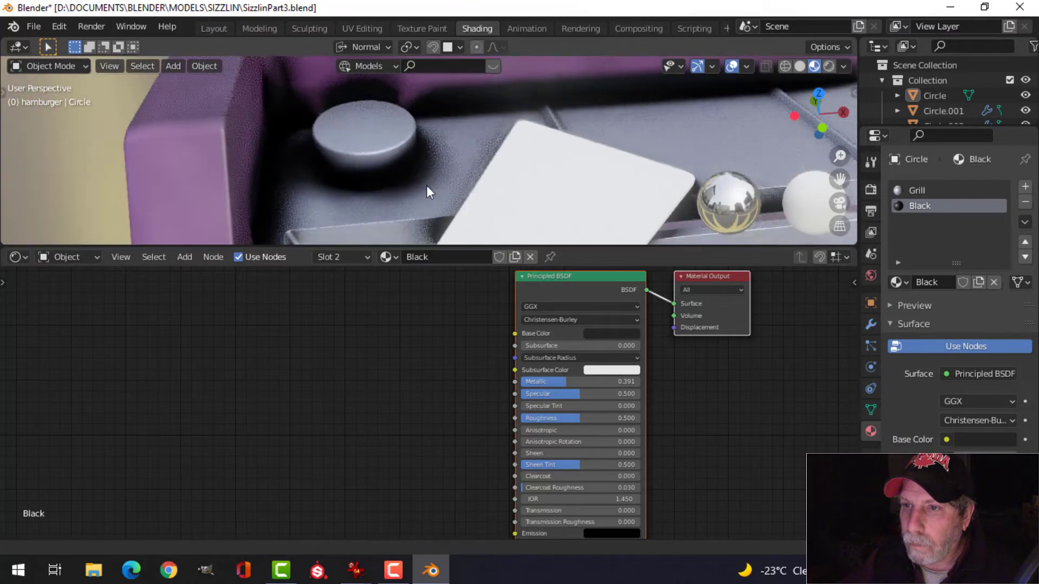
{"action": "left_click", "coordinate": [372, 145]}
{"action": "key", "text": "Tab"}
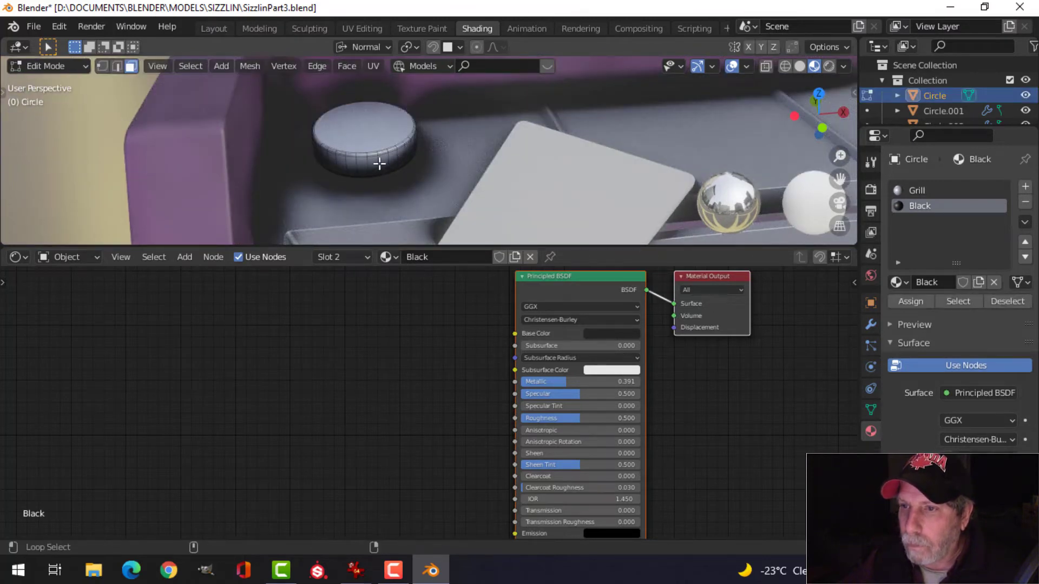
{"action": "left_click", "coordinate": [378, 163], "text": "alt"}
{"action": "key", "text": "ctrl+KP_Add"}
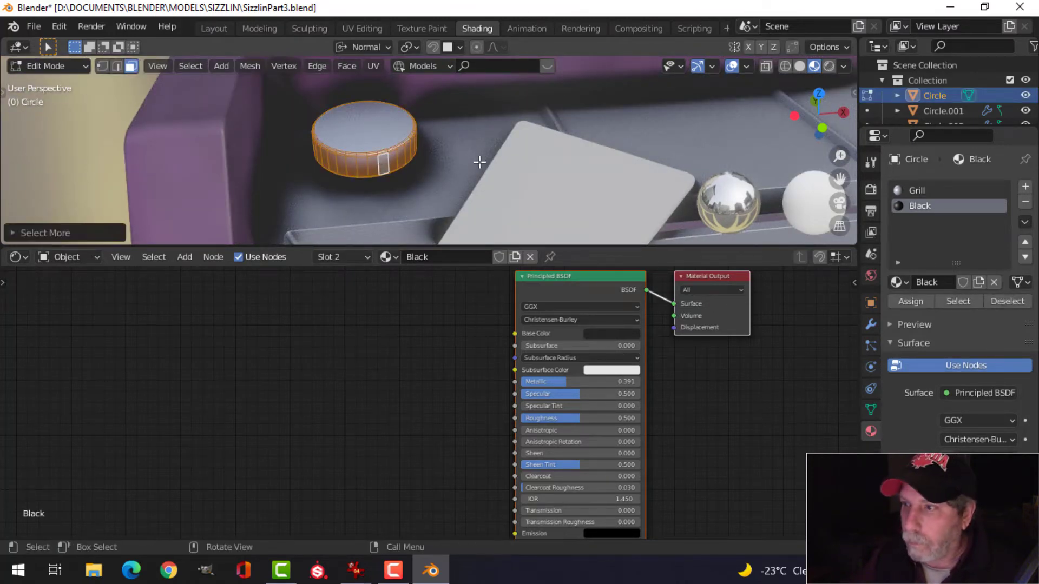
{"action": "left_click", "coordinate": [916, 300]}
{"action": "key", "text": "Tab"}
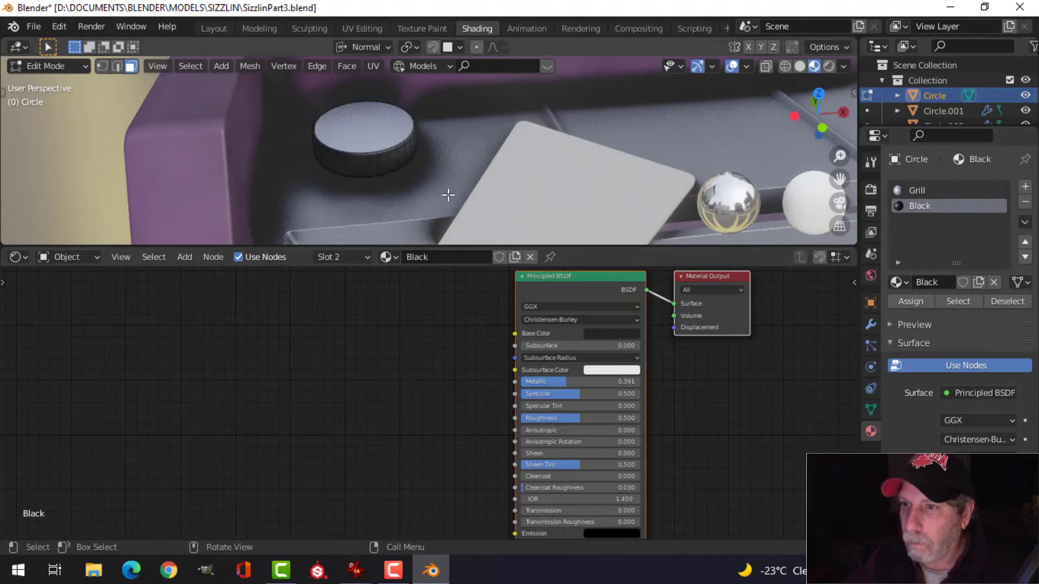
{"action": "middle_click_drag", "start_coordinate": [447, 192], "coordinate": [566, 94]}
{"action": "key", "text": "ctrl+s"}
Step: Set the Mustard bottle material's Base Color to orange-yellow with hue 0.116 and saturation 0.980
{"action": "left_click", "coordinate": [566, 94]}
{"action": "scroll", "coordinate": [703, 390], "scroll_direction": "down", "scroll_amount": 1}
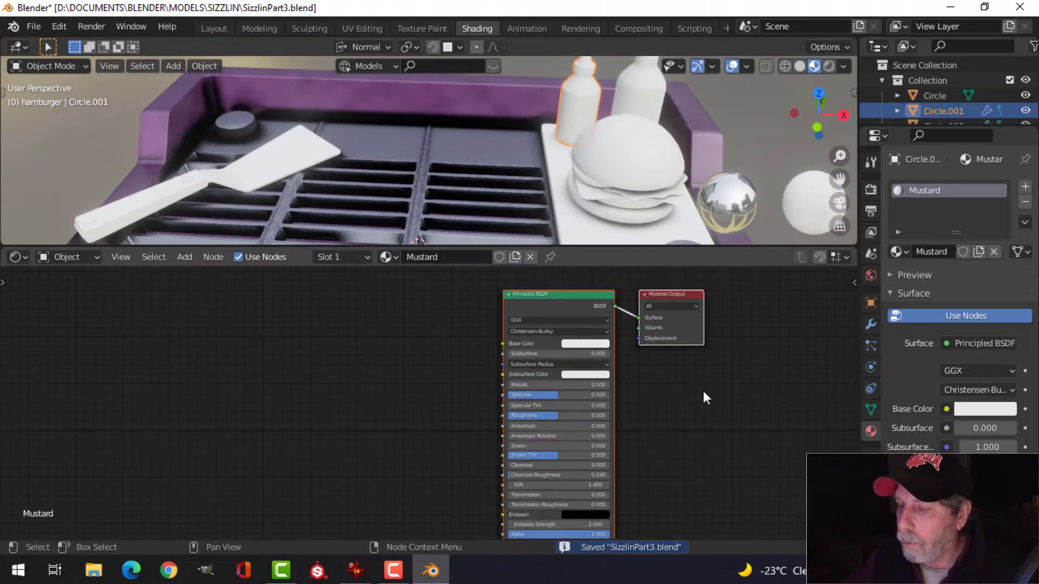
{"action": "scroll", "coordinate": [595, 387], "scroll_direction": "up", "scroll_amount": 3}
{"action": "scroll", "coordinate": [604, 387], "scroll_direction": "up", "scroll_amount": 4}
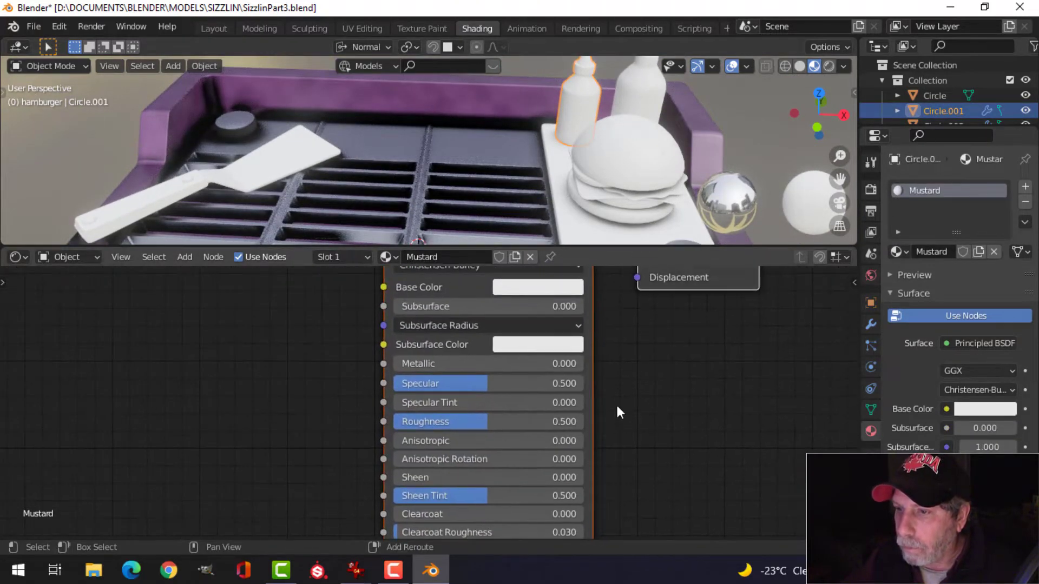
{"action": "left_click", "coordinate": [535, 336]}
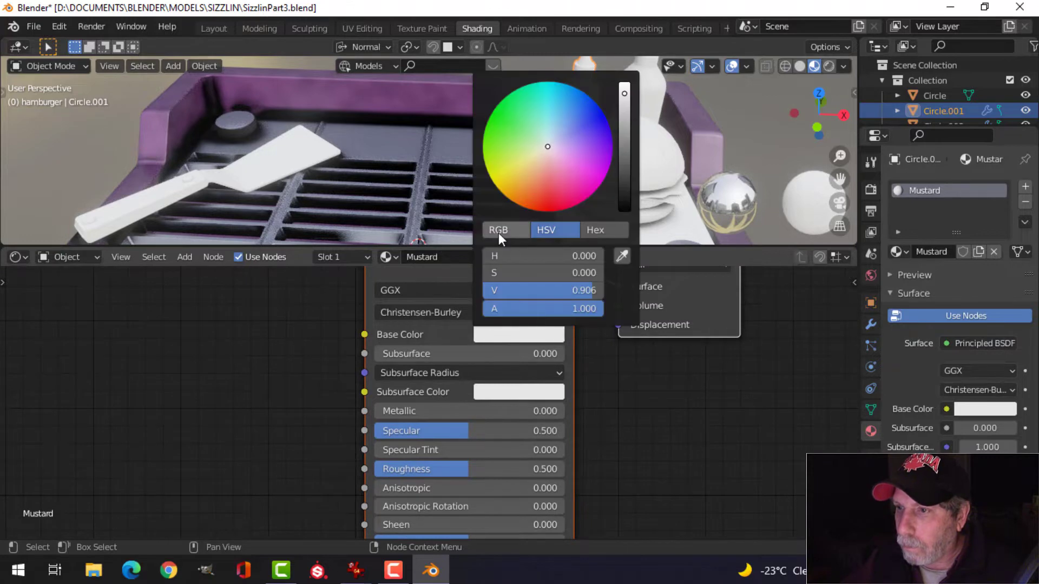
{"action": "mouse_move", "coordinate": [505, 184]}
{"action": "left_mouse_down"}
{"action": "mouse_move", "coordinate": [513, 176]}
{"action": "mouse_move", "coordinate": [506, 194]}
{"action": "left_mouse_up"}
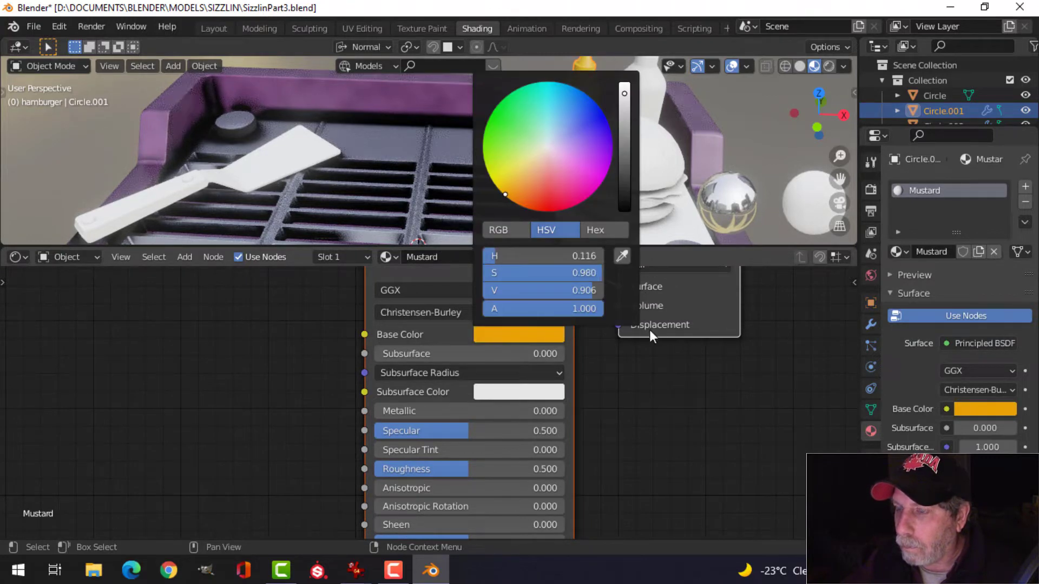
Step: Set the Mustard material's Specular to 0.655 and Roughness to 0.377
{"action": "scroll", "coordinate": [593, 196], "scroll_direction": "down", "scroll_amount": 2}
{"action": "scroll", "coordinate": [520, 388], "scroll_direction": "up", "scroll_amount": 1}
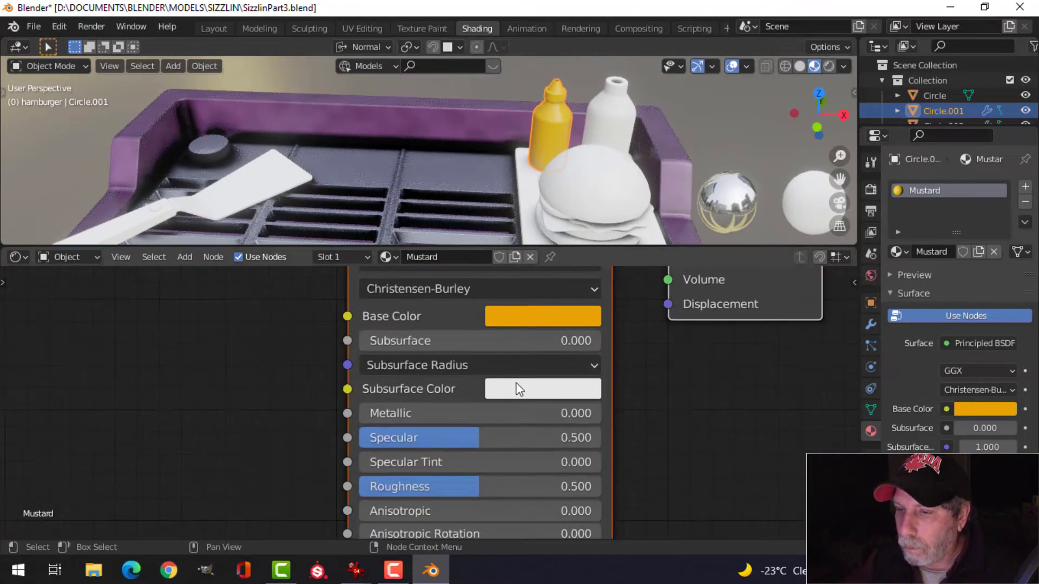
{"action": "left_click_drag", "start_coordinate": [469, 437], "coordinate": [506, 437]}
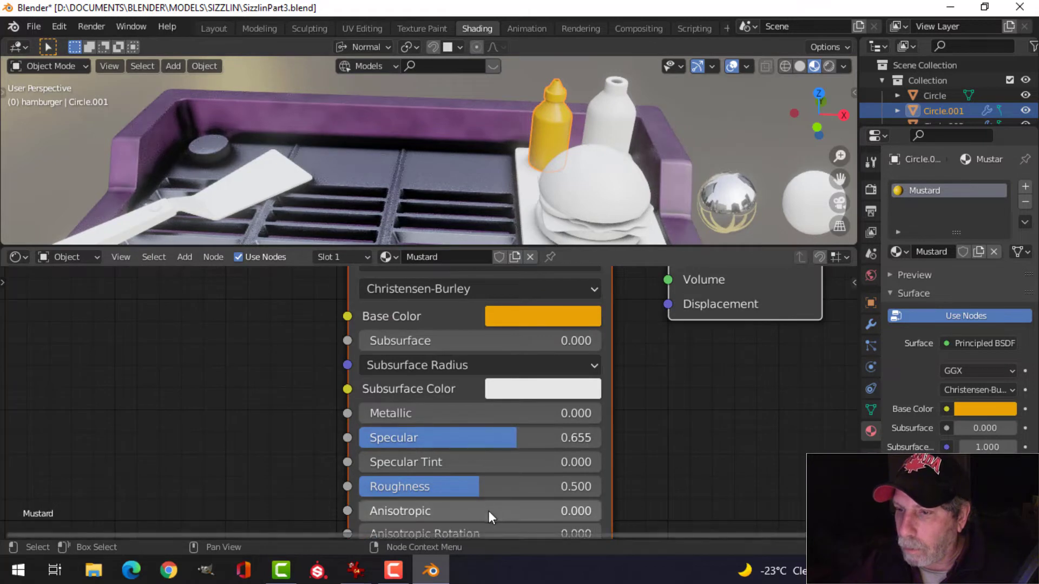
{"action": "left_click_drag", "start_coordinate": [489, 487], "coordinate": [447, 486]}
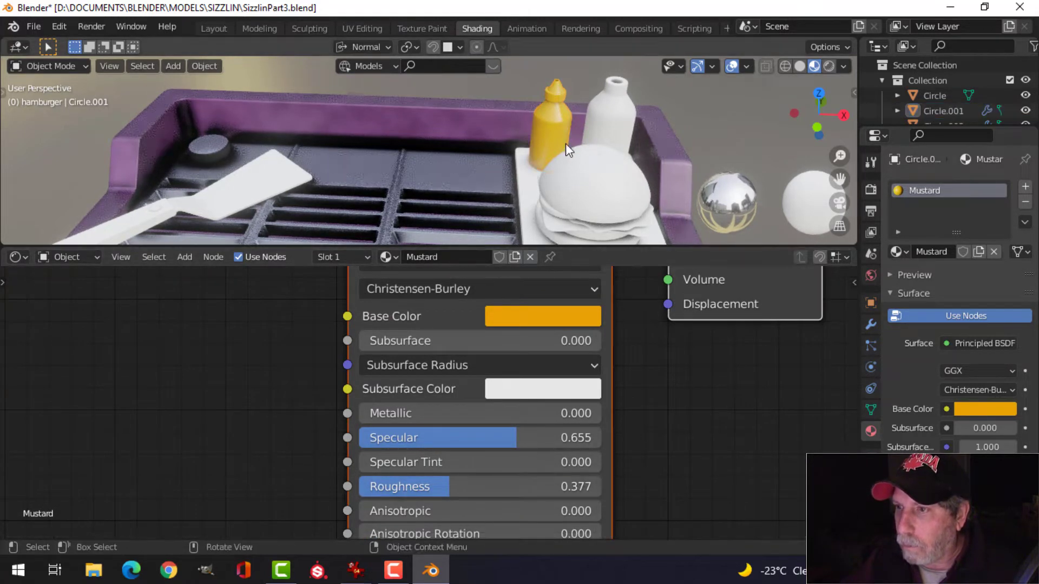
Step: Copy the Ambient Occlusion and ColorRamp nodes from the Stand material and paste them into the mustard bottle's material
{"action": "middle_click_drag", "start_coordinate": [566, 143], "coordinate": [611, 126]}
{"action": "scroll", "coordinate": [303, 368], "scroll_direction": "down", "scroll_amount": 5}
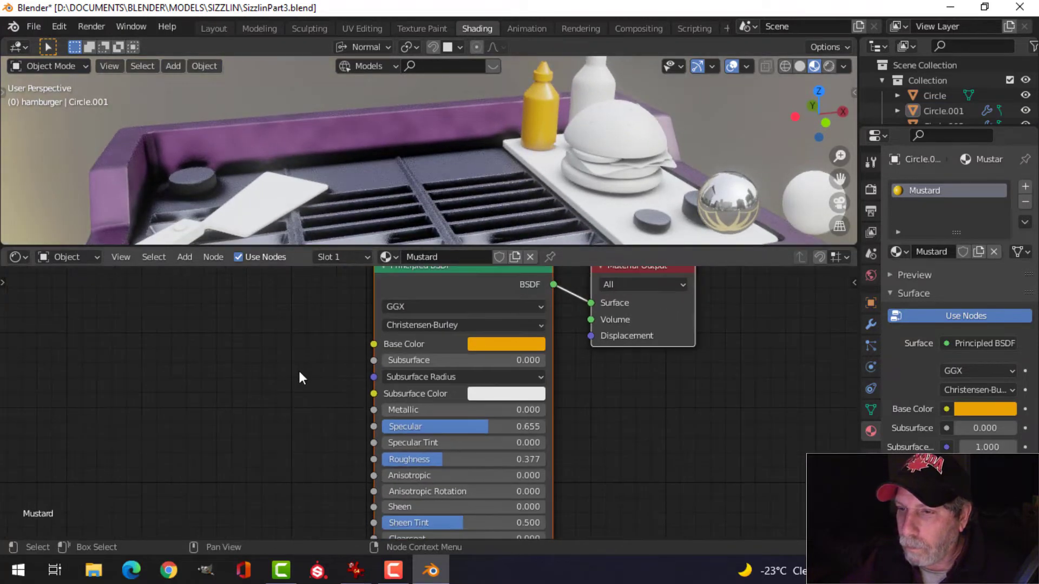
{"action": "middle_click_drag", "start_coordinate": [302, 377], "coordinate": [455, 398]}
{"action": "scroll", "coordinate": [385, 417], "scroll_direction": "down", "scroll_amount": 1}
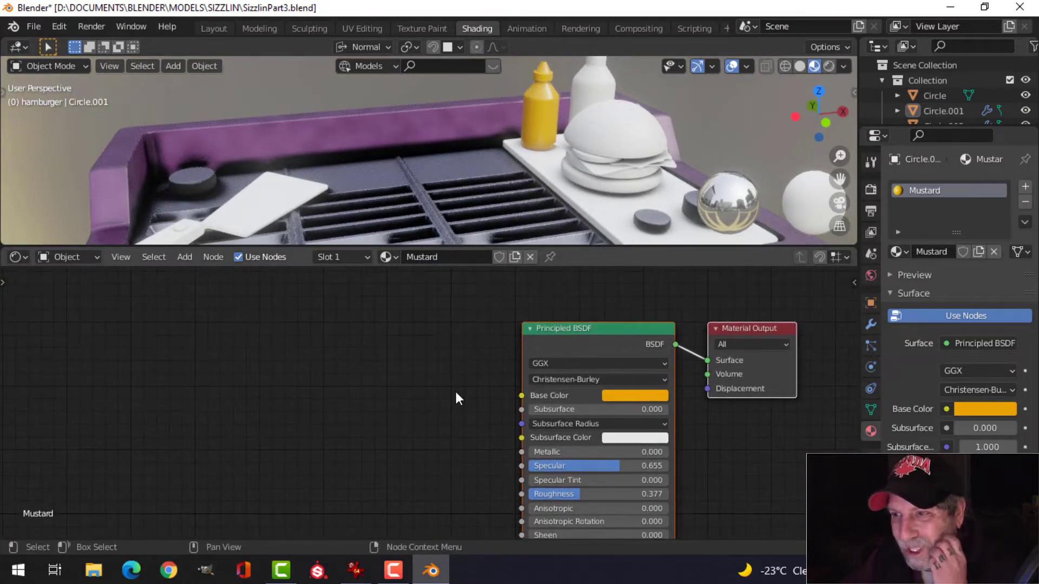
{"action": "left_click", "coordinate": [415, 166]}
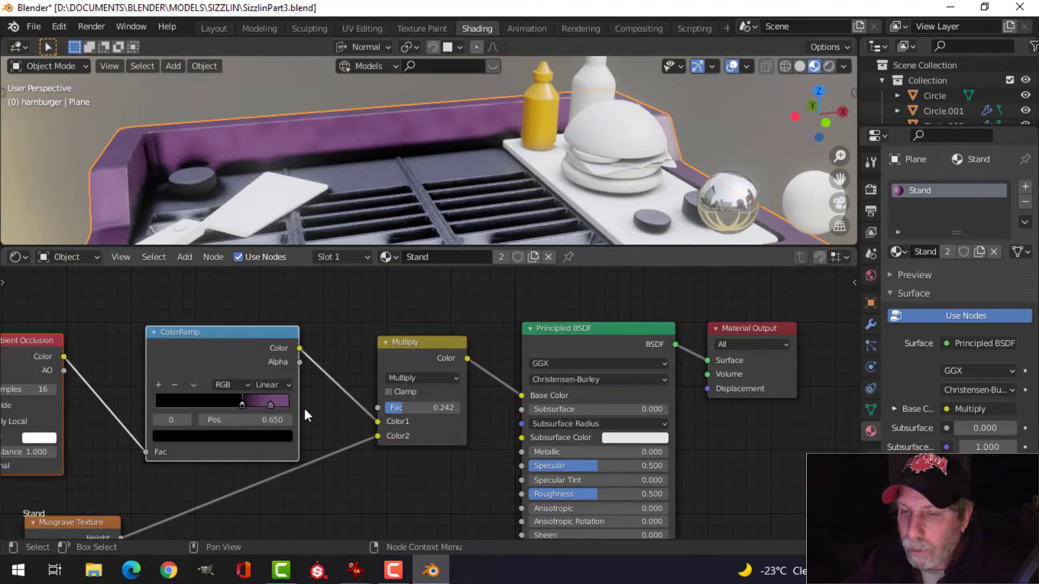
{"action": "scroll", "coordinate": [304, 409], "scroll_direction": "down", "scroll_amount": 3}
{"action": "middle_click_drag", "start_coordinate": [345, 414], "coordinate": [413, 416], "text": "shift"}
{"action": "left_click_drag", "start_coordinate": [91, 335], "coordinate": [373, 376]}
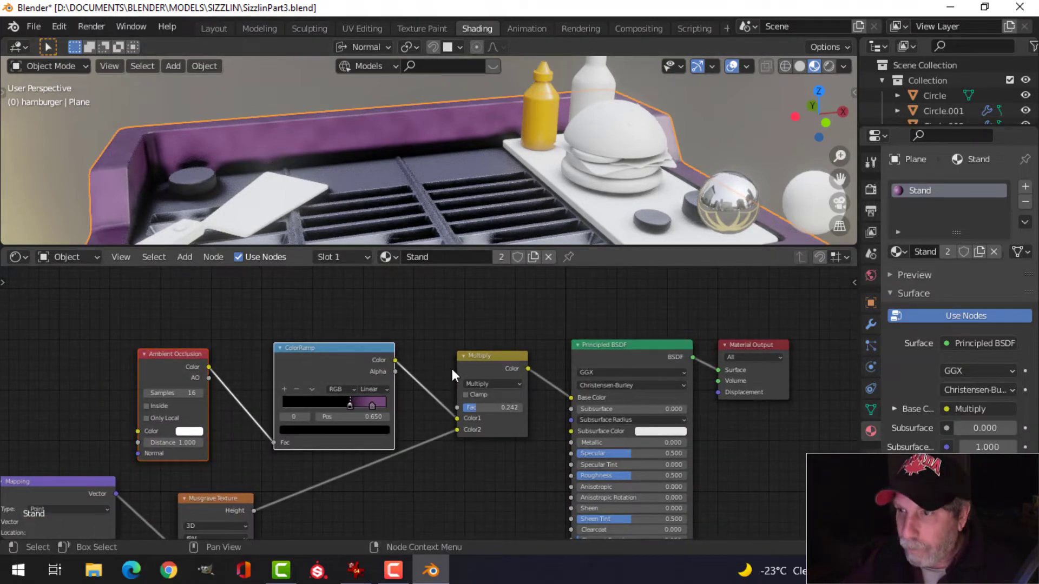
{"action": "left_click", "coordinate": [542, 114]}
{"action": "key", "text": "ctrl+v"}
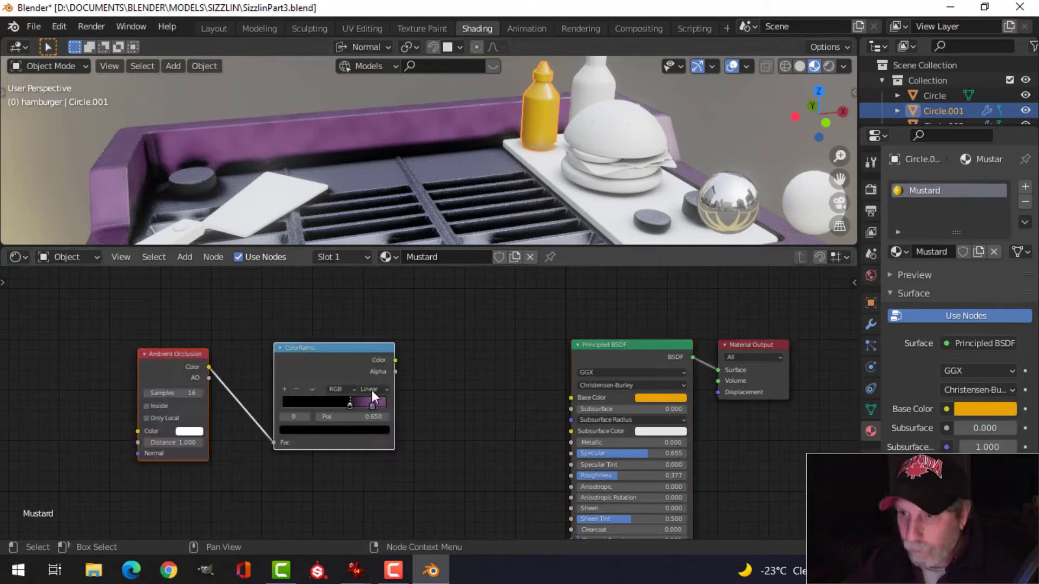
Step: Sample the mustard bottle's yellow into the ColorRamp's purple stop and connect the ramp's Color output to Base Color
{"action": "scroll", "coordinate": [411, 414], "scroll_direction": "up", "scroll_amount": 4}
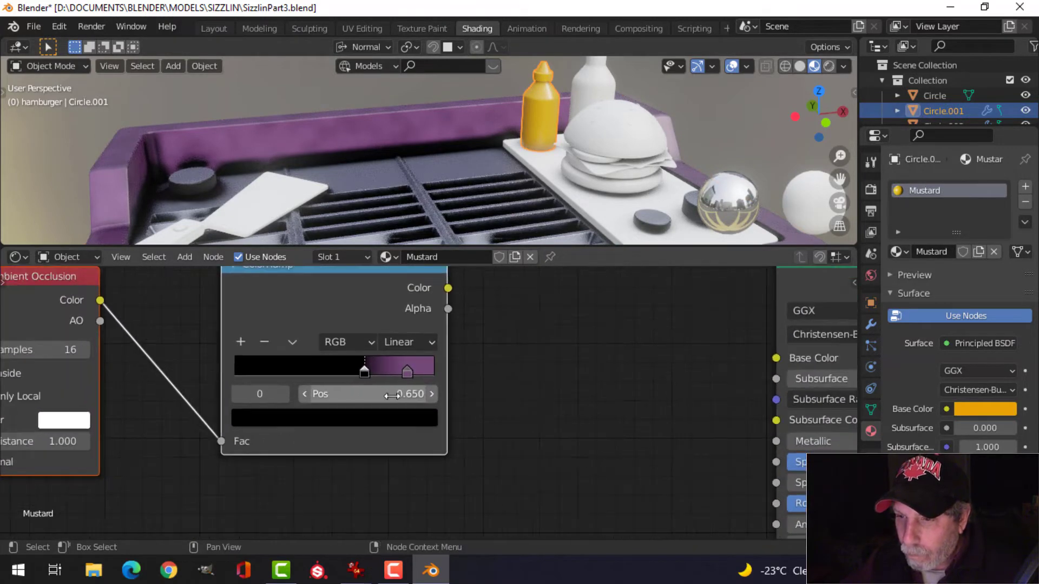
{"action": "left_click", "coordinate": [407, 373]}
{"action": "left_click", "coordinate": [402, 420]}
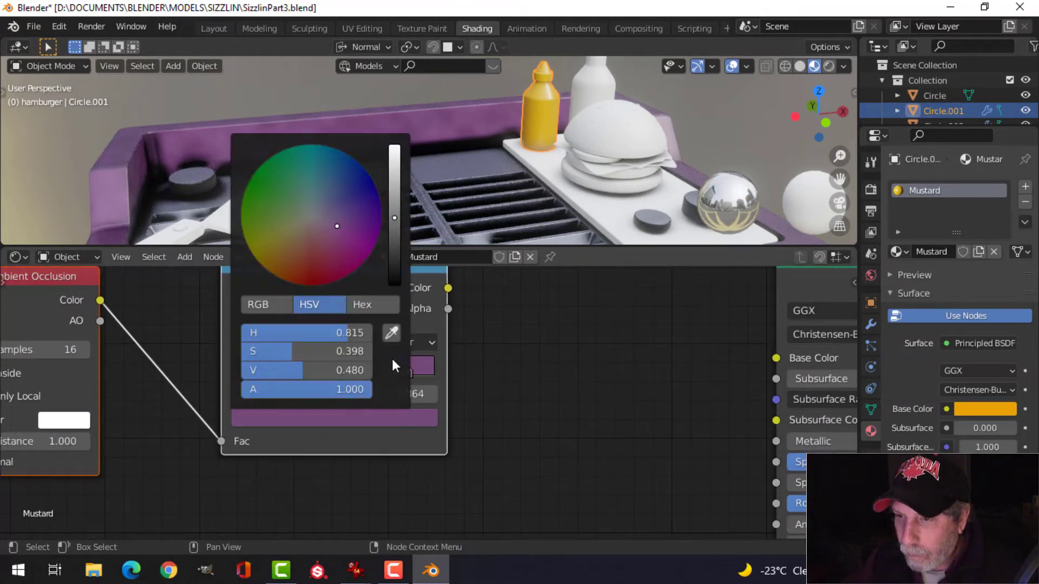
{"action": "left_click", "coordinate": [391, 333]}
{"action": "left_click", "coordinate": [554, 98]}
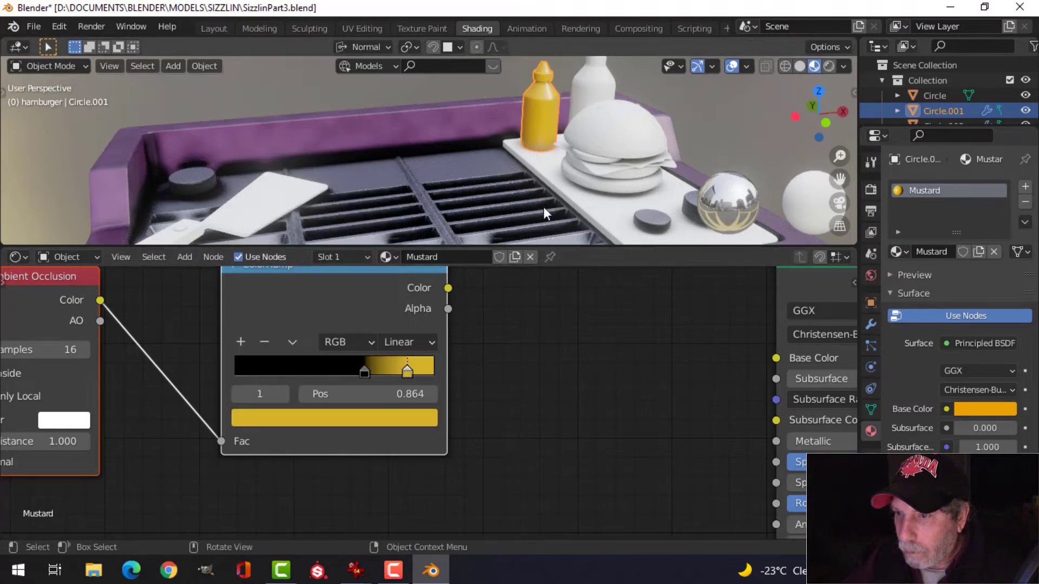
{"action": "scroll", "coordinate": [565, 359], "scroll_direction": "down", "scroll_amount": 2}
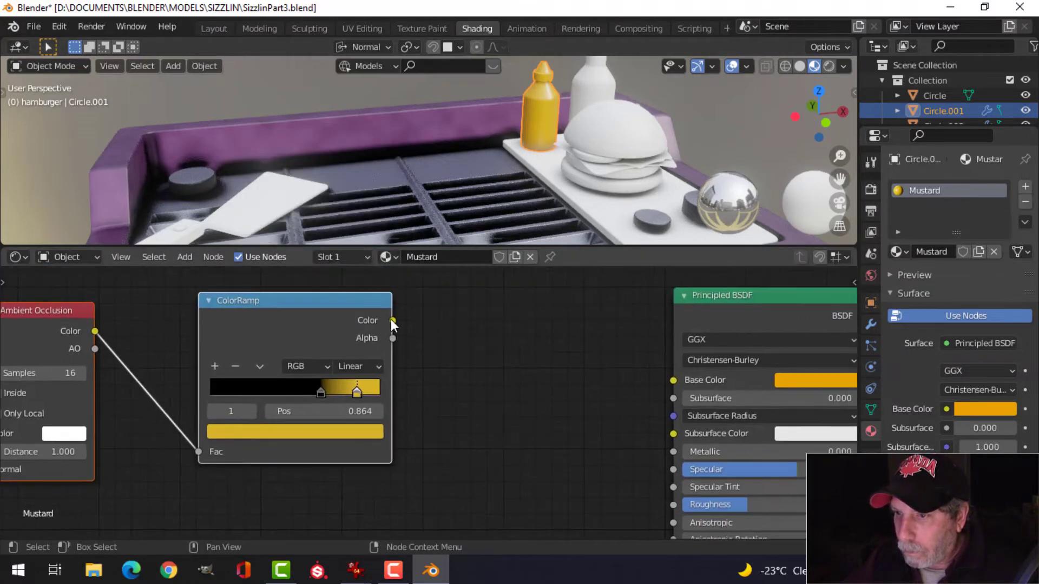
{"action": "left_click_drag", "start_coordinate": [393, 320], "coordinate": [673, 380]}
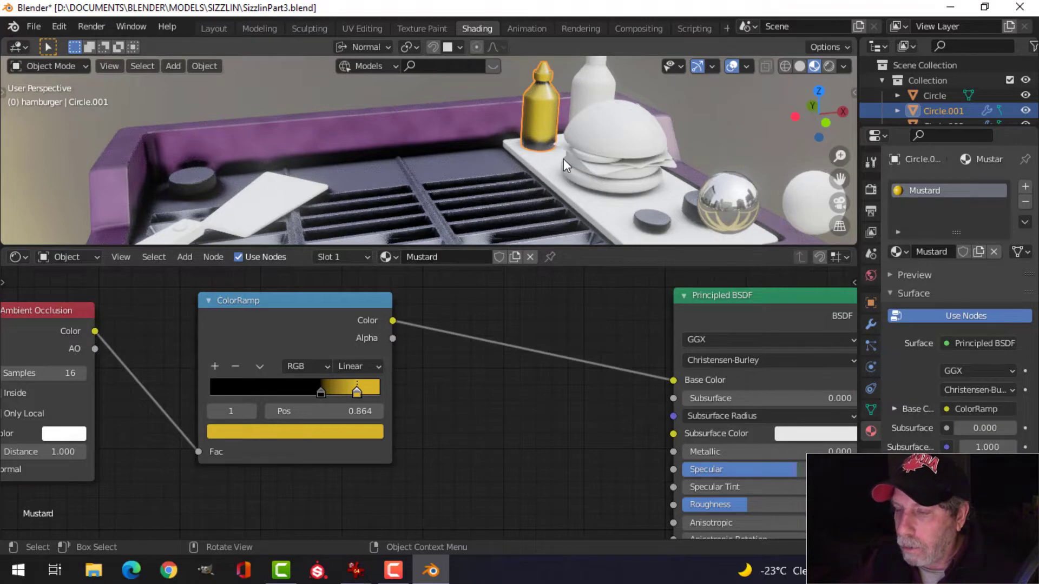
Step: Move the Mustard ColorRamp's black stop to position 0.291 and its yellow stop to position 0.986
{"action": "scroll", "coordinate": [563, 158], "scroll_direction": "up", "scroll_amount": 2}
{"action": "middle_click_drag", "start_coordinate": [417, 388], "coordinate": [464, 388]}
{"action": "scroll", "coordinate": [350, 392], "scroll_direction": "up", "scroll_amount": 2}
{"action": "left_click_drag", "start_coordinate": [350, 388], "coordinate": [272, 391]}
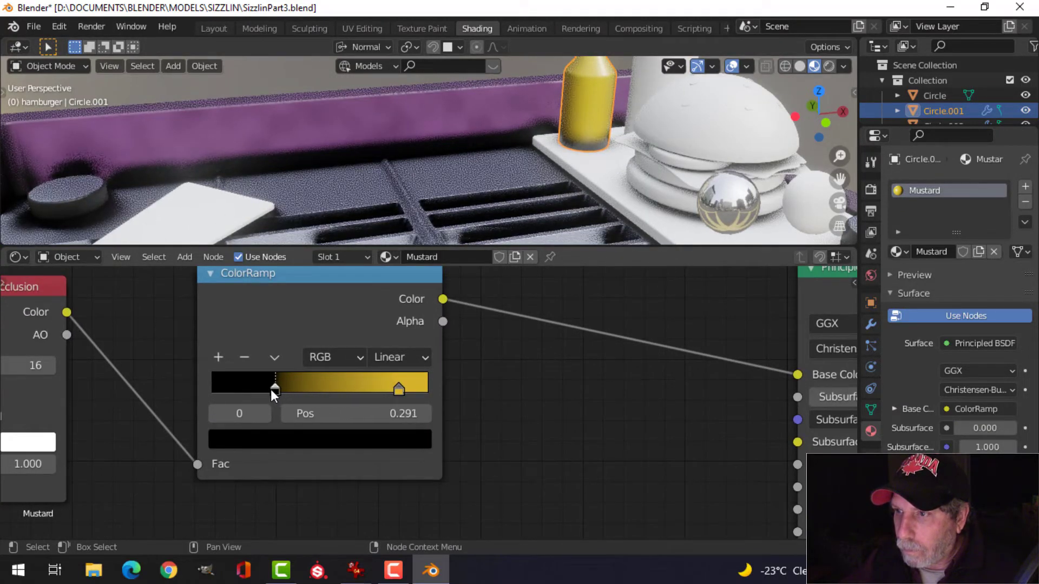
{"action": "left_click_drag", "start_coordinate": [399, 390], "coordinate": [425, 390]}
Step: Brighten the Mustard ColorRamp's yellow stop to value 0.912 and move its black stop to position 0.195
{"action": "left_click", "coordinate": [386, 443]}
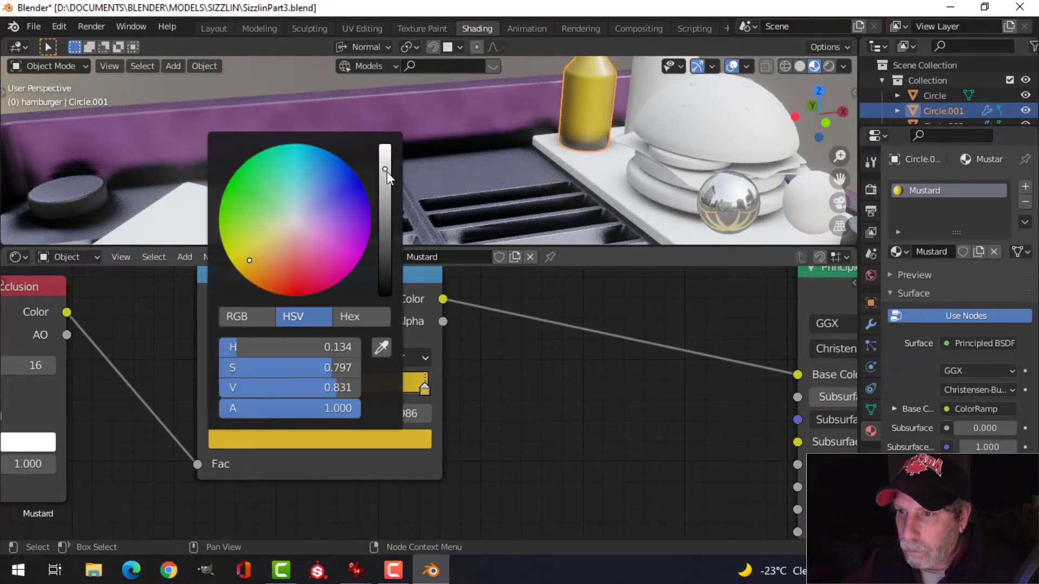
{"action": "left_click_drag", "start_coordinate": [385, 173], "coordinate": [385, 161]}
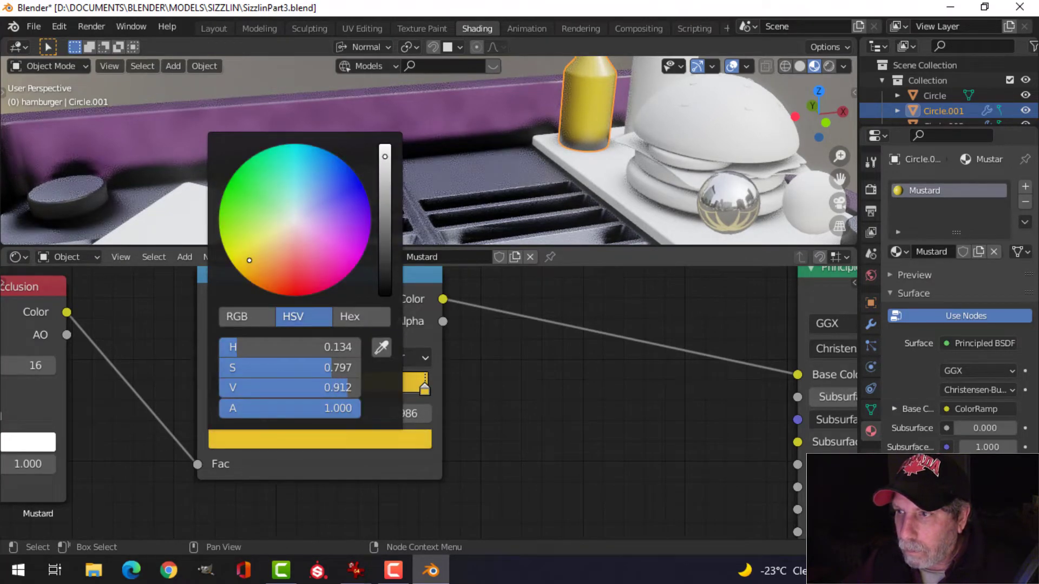
{"action": "middle_click_drag", "start_coordinate": [614, 195], "coordinate": [552, 129]}
{"action": "scroll", "coordinate": [294, 387], "scroll_direction": "up", "scroll_amount": 1}
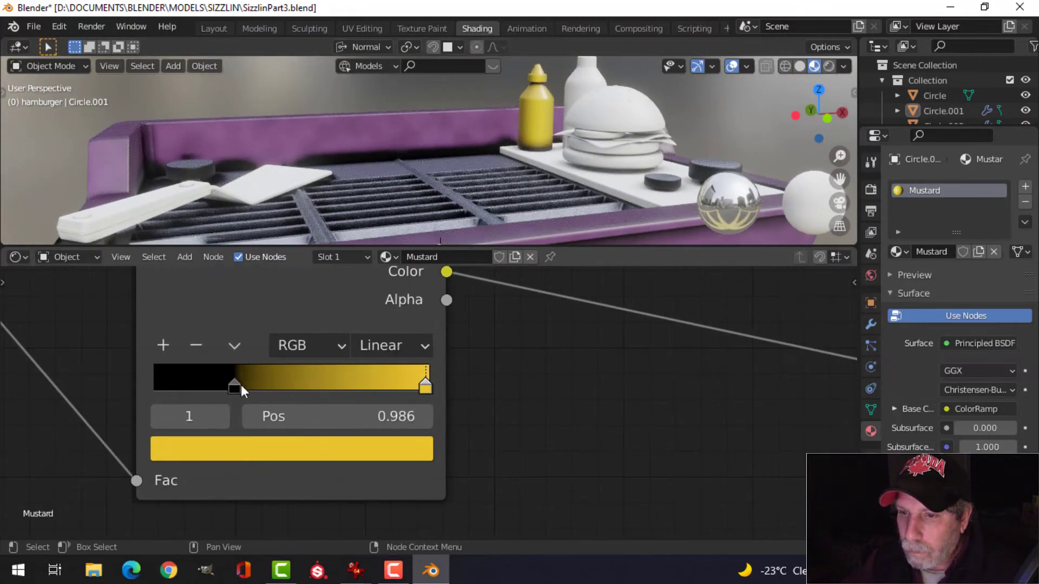
{"action": "left_click_drag", "start_coordinate": [241, 385], "coordinate": [208, 389]}
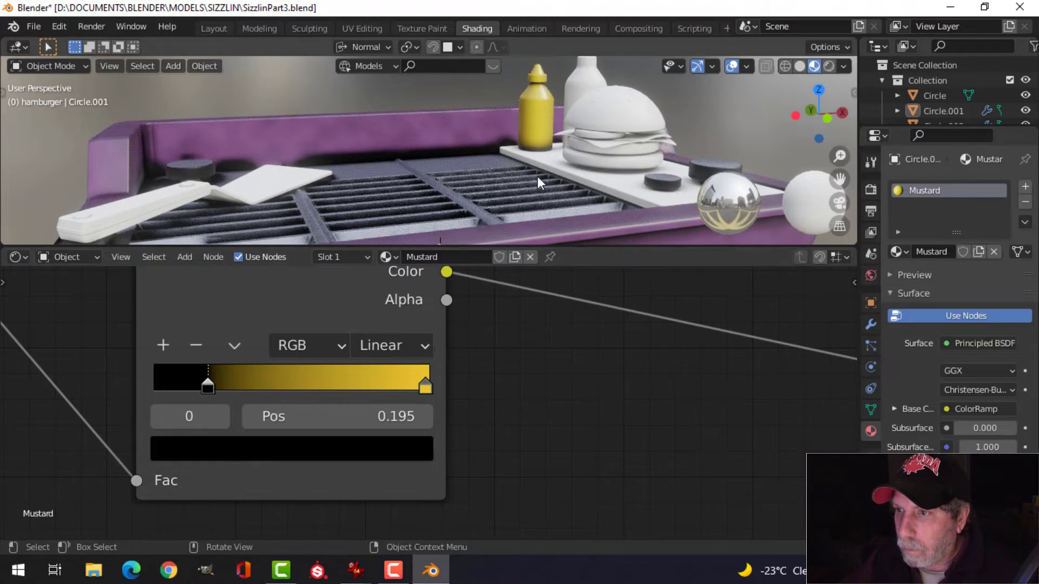
{"action": "middle_click_drag", "start_coordinate": [539, 179], "coordinate": [491, 189]}
{"action": "scroll", "coordinate": [563, 174], "scroll_direction": "up", "scroll_amount": 2}
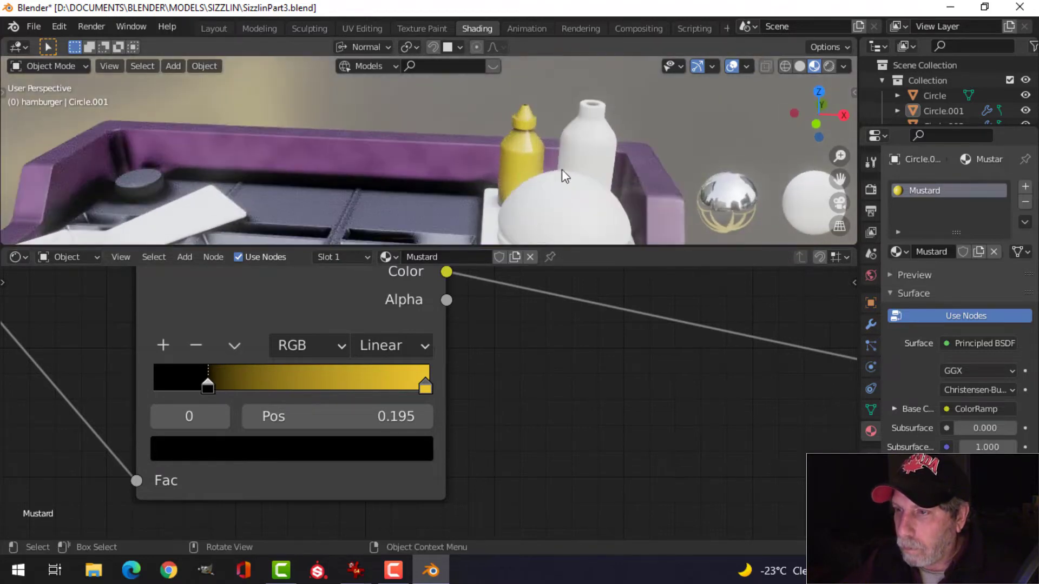
{"action": "middle_click_drag", "start_coordinate": [563, 173], "coordinate": [563, 216]}
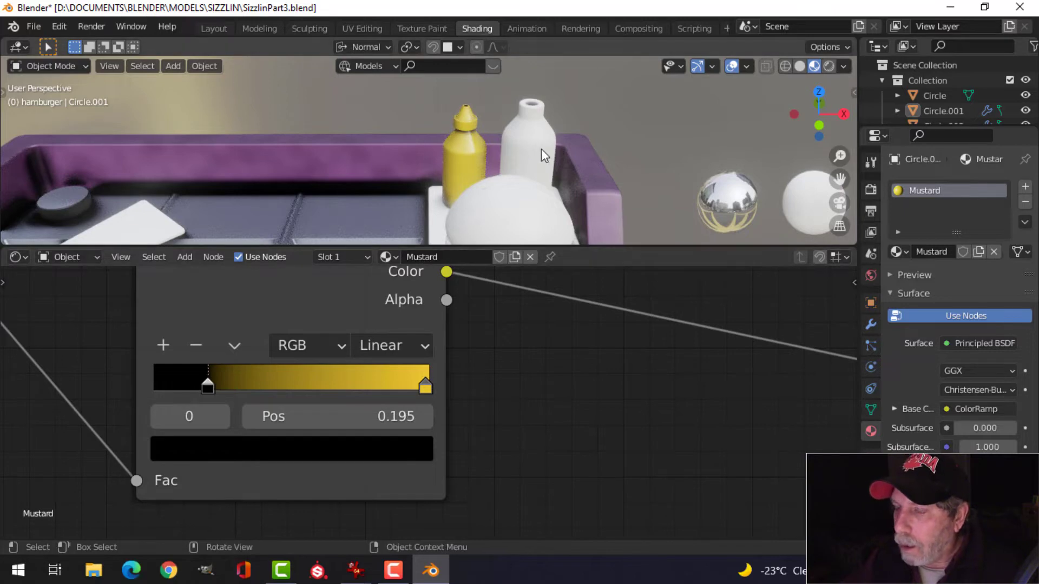
Step: Copy the Mustard material's Ambient Occlusion and ColorRamp nodes and paste them into the Ketchup bottle's material
{"action": "scroll", "coordinate": [519, 387], "scroll_direction": "down", "scroll_amount": 1}
{"action": "scroll", "coordinate": [528, 389], "scroll_direction": "down", "scroll_amount": 2}
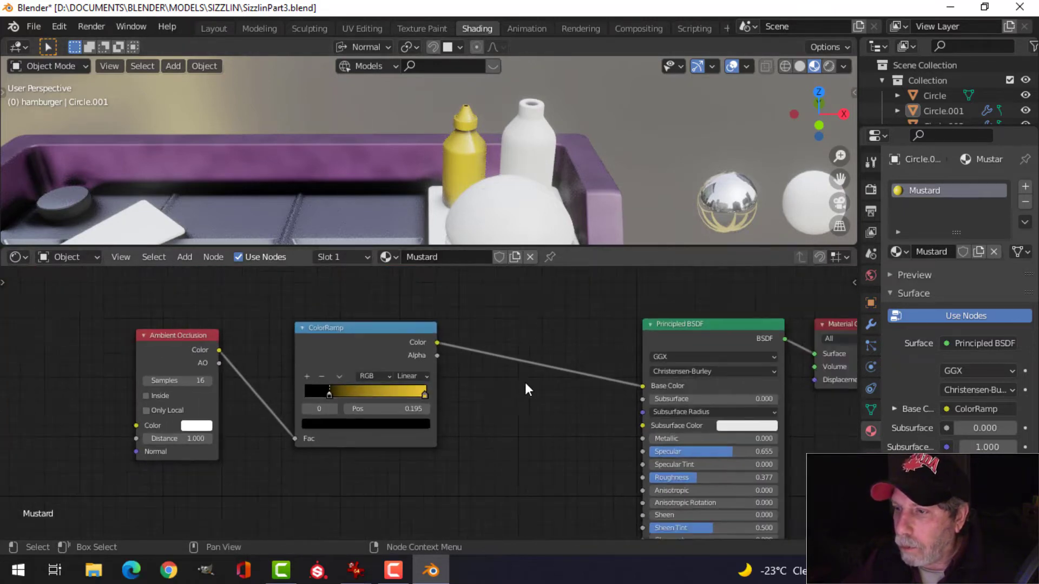
{"action": "left_click_drag", "start_coordinate": [127, 312], "coordinate": [493, 389]}
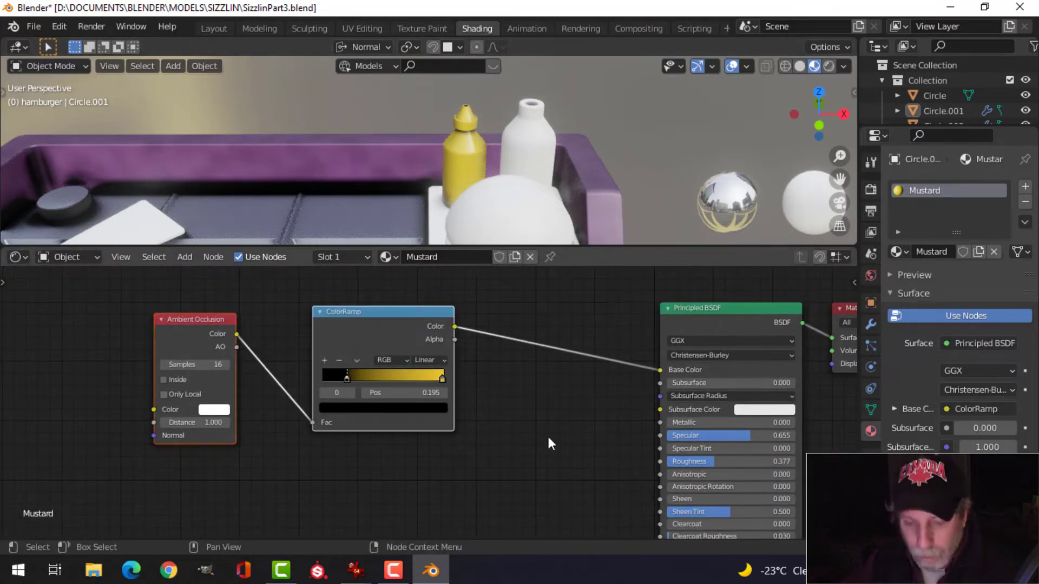
{"action": "left_click", "coordinate": [543, 146]}
{"action": "key", "text": "ctrl+v"}
{"action": "scroll", "coordinate": [433, 433], "scroll_direction": "up", "scroll_amount": 2}
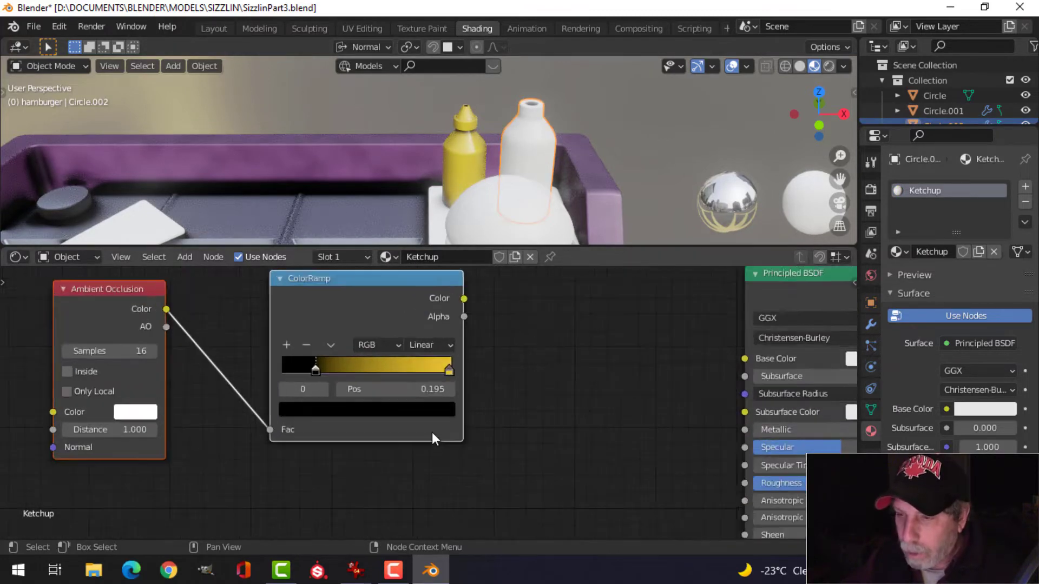
Step: Recolor the Ketchup ColorRamp's yellow stop to pure red and connect the ramp's Color output to Base Color
{"action": "left_click", "coordinate": [450, 368]}
{"action": "left_click", "coordinate": [408, 411]}
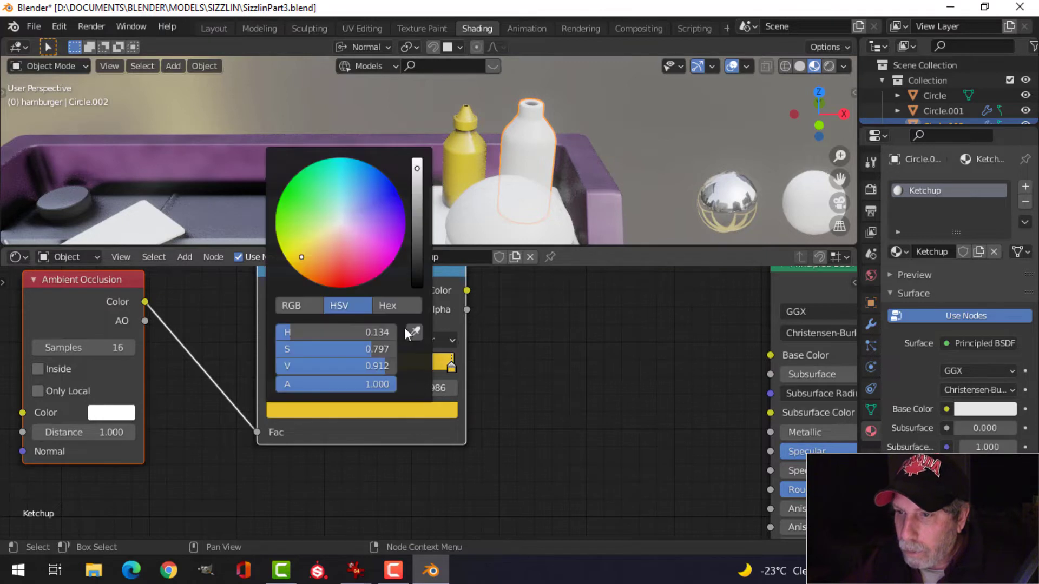
{"action": "left_click_drag", "start_coordinate": [337, 260], "coordinate": [340, 285]}
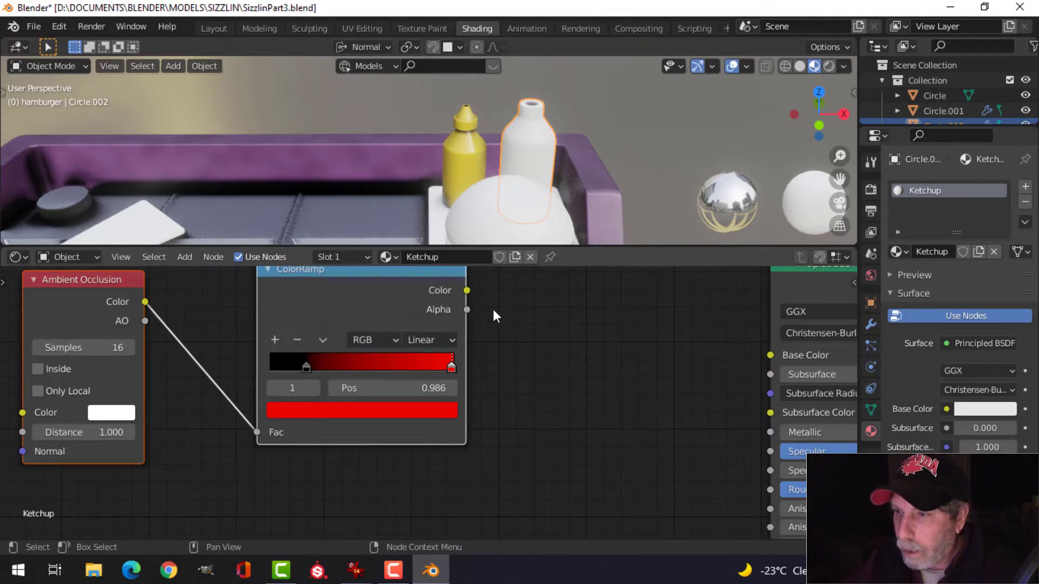
{"action": "left_click_drag", "start_coordinate": [466, 291], "coordinate": [770, 355]}
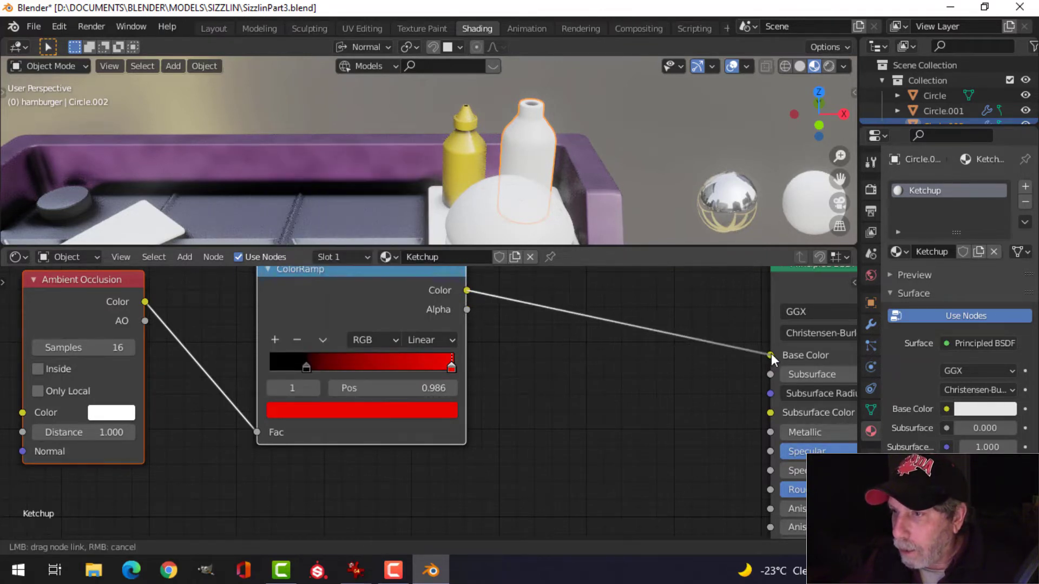
Step: Set the Ketchup material's Specular to 0.682 and Roughness to 0.345, and save the file
{"action": "scroll", "coordinate": [610, 392], "scroll_direction": "down", "scroll_amount": 2}
{"action": "middle_click_drag", "start_coordinate": [567, 399], "coordinate": [332, 316]}
{"action": "scroll", "coordinate": [556, 365], "scroll_direction": "up", "scroll_amount": 2}
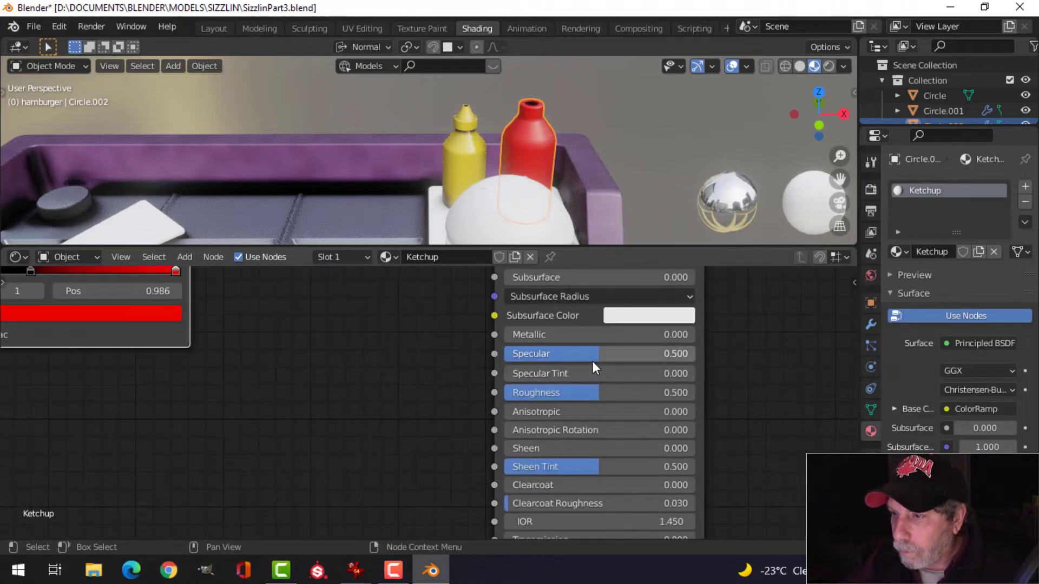
{"action": "left_click_drag", "start_coordinate": [591, 359], "coordinate": [633, 354]}
{"action": "left_click_drag", "start_coordinate": [595, 392], "coordinate": [567, 392]}
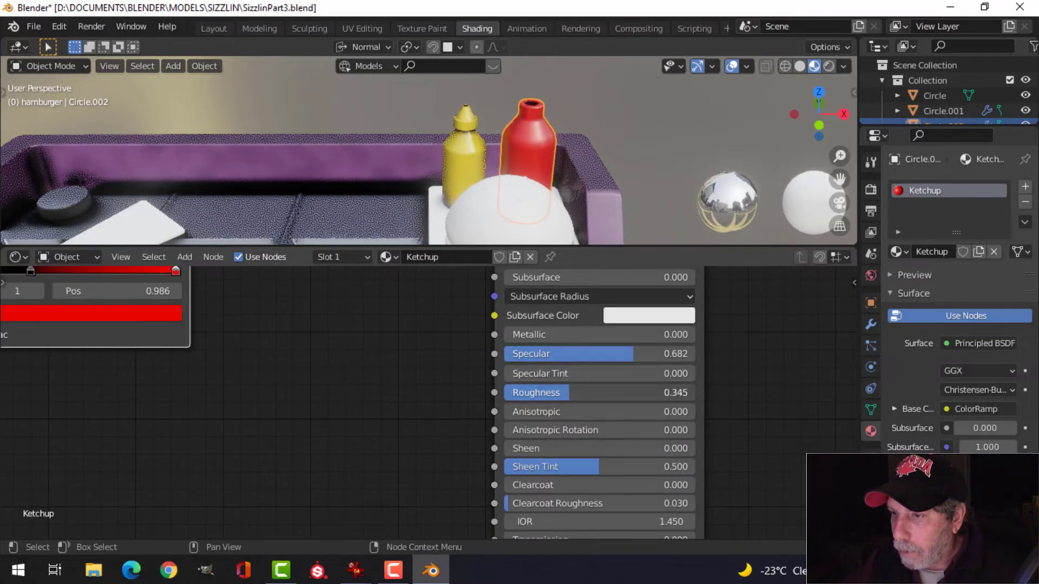
{"action": "middle_click_drag", "start_coordinate": [599, 191], "coordinate": [554, 187]}
{"action": "key", "text": "ctrl+s"}
Step: Paste the copied Ambient Occlusion and ColorRamp nodes into the Plate material and recolor the yellow stop orange-yellow with hue 0.116 and saturation 0.906
{"action": "left_click", "coordinate": [569, 180]}
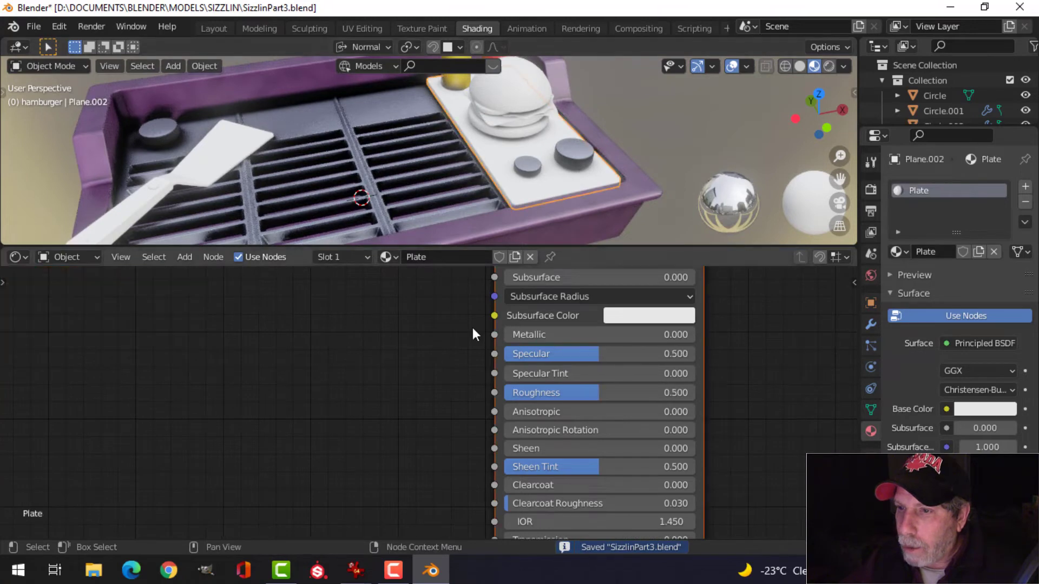
{"action": "scroll", "coordinate": [257, 387], "scroll_direction": "up", "scroll_amount": 2}
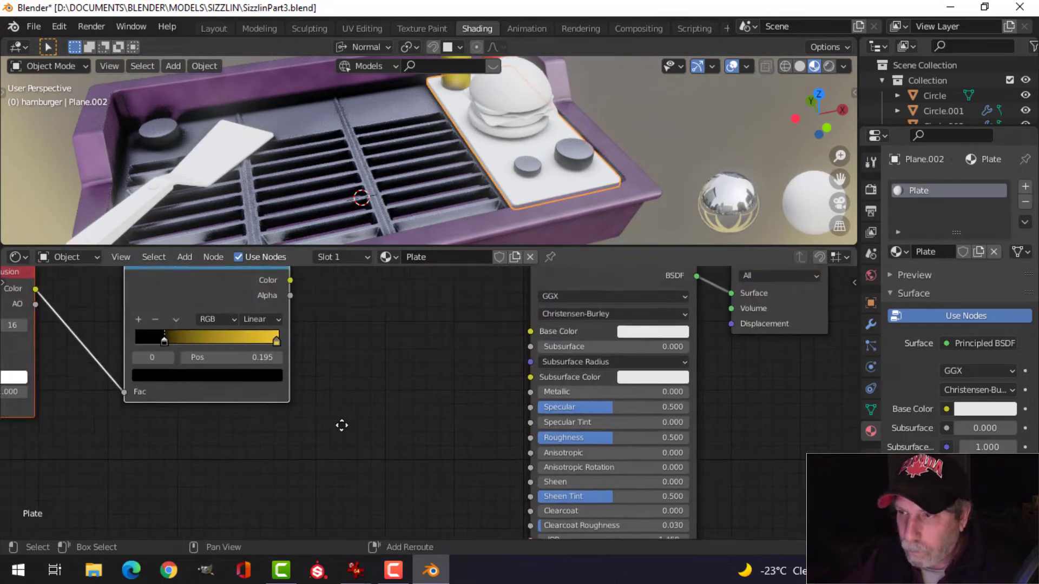
{"action": "left_click", "coordinate": [268, 343]}
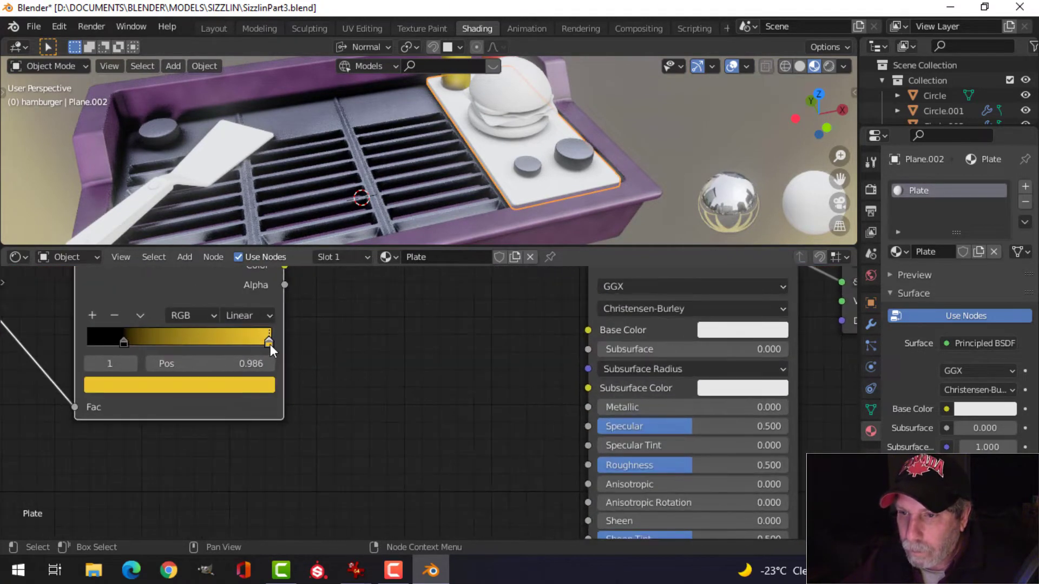
{"action": "left_click", "coordinate": [224, 383]}
{"action": "left_click_drag", "start_coordinate": [117, 243], "coordinate": [120, 241]}
Step: Connect the Plate ColorRamp's Color output to Base Color and darken its orange-yellow stop slightly
{"action": "middle_click_drag", "start_coordinate": [298, 334], "coordinate": [289, 404], "text": "shift"}
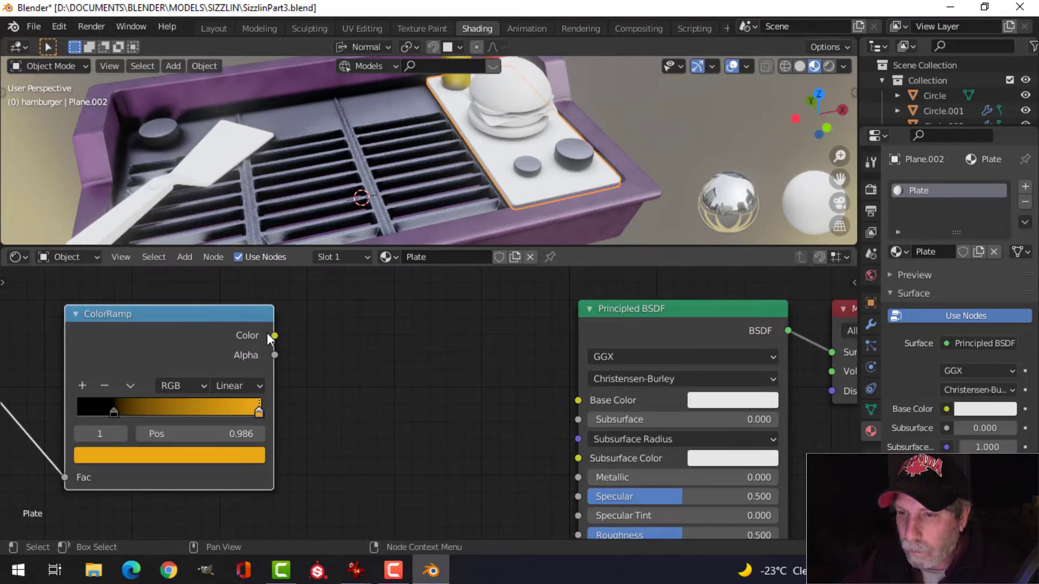
{"action": "left_click_drag", "start_coordinate": [274, 336], "coordinate": [577, 401]}
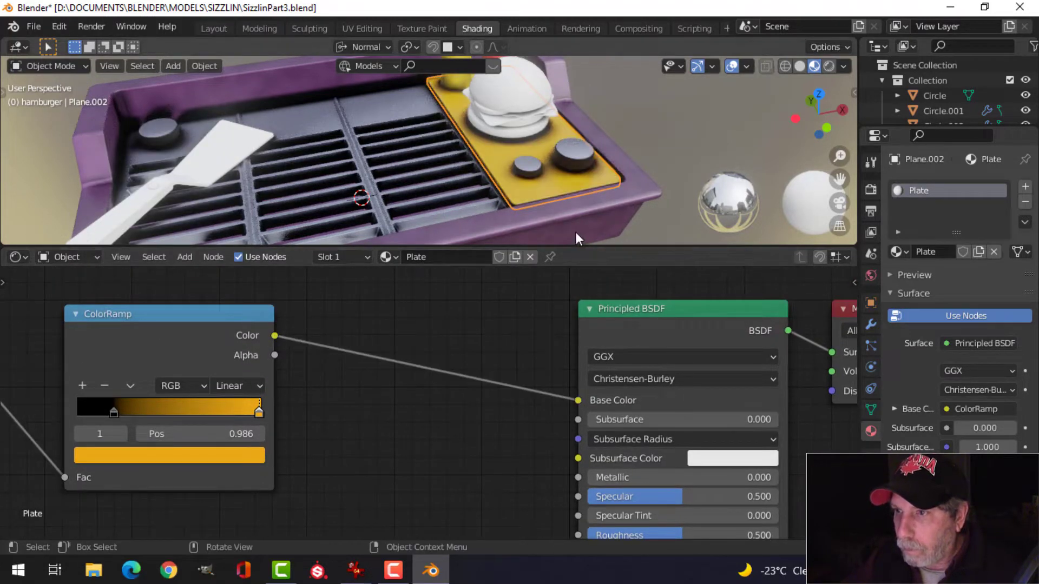
{"action": "left_click", "coordinate": [239, 454]}
{"action": "left_click", "coordinate": [210, 454]}
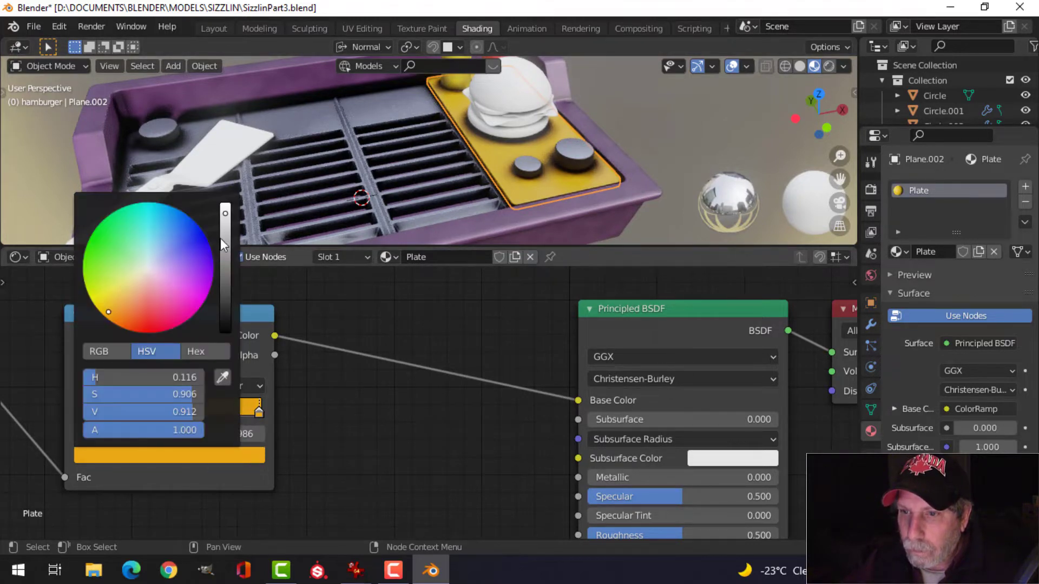
{"action": "scroll", "coordinate": [480, 379], "scroll_direction": "down", "scroll_amount": 2}
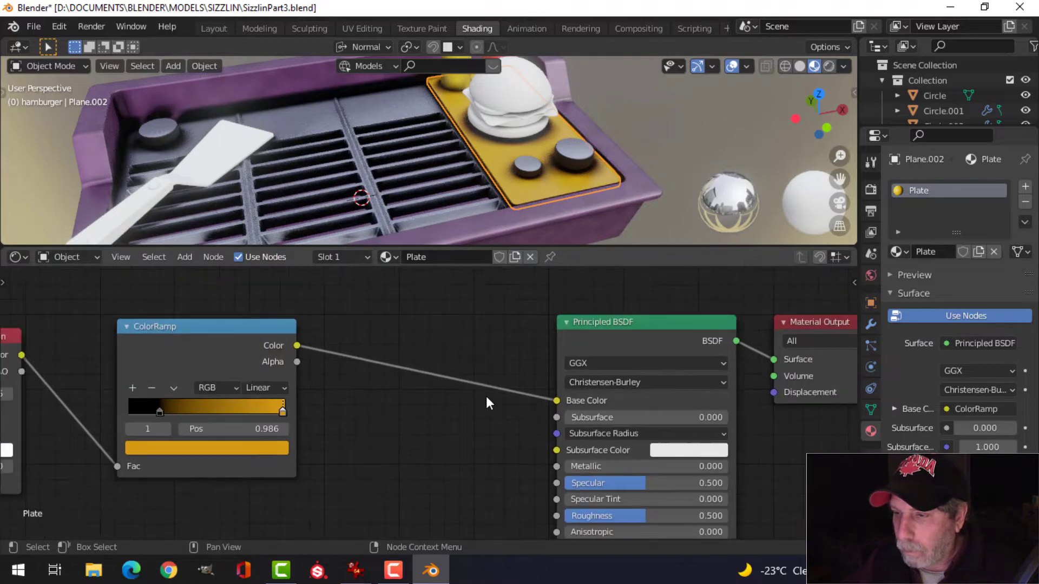
Step: Set the Plate material's Specular to 0.605 and Roughness to 0.386, and deselect everything in the scene
{"action": "middle_click_drag", "start_coordinate": [486, 396], "coordinate": [434, 362]}
{"action": "left_click_drag", "start_coordinate": [541, 411], "coordinate": [539, 443]}
{"action": "key", "text": "alt+a"}
{"action": "scroll", "coordinate": [576, 186], "scroll_direction": "up", "scroll_amount": 3}
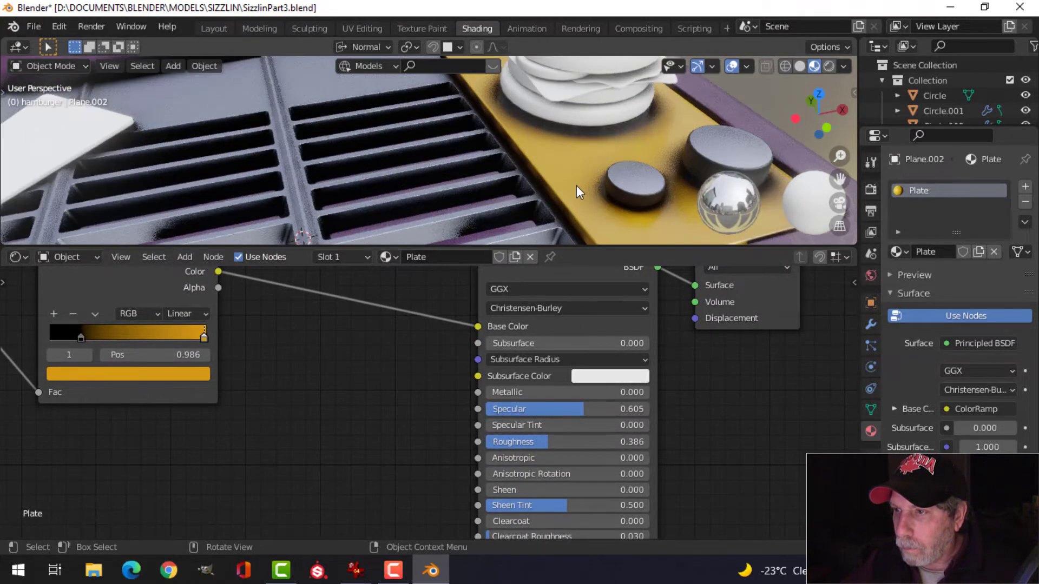
{"action": "scroll", "coordinate": [576, 186], "scroll_direction": "down", "scroll_amount": 3}
{"action": "scroll", "coordinate": [350, 390], "scroll_direction": "down", "scroll_amount": 3}
Step: Move the Plate material's Ambient Occlusion and ColorRamp nodes nearer the Principled BSDF and place the ColorRamp closer to the Ambient Occlusion node
{"action": "middle_click_drag", "start_coordinate": [340, 407], "coordinate": [446, 379]}
{"action": "scroll", "coordinate": [384, 404], "scroll_direction": "down", "scroll_amount": 2}
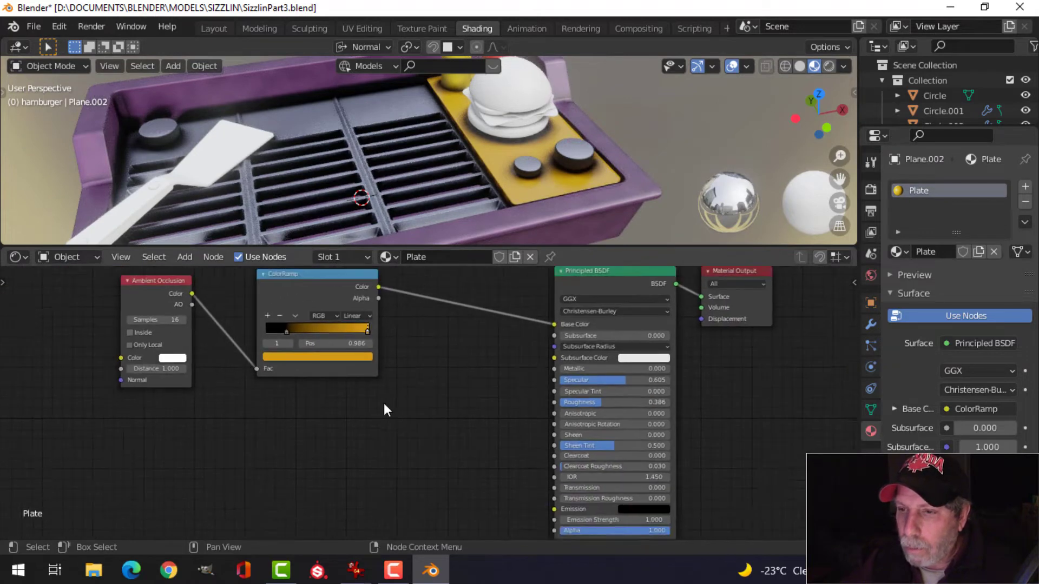
{"action": "middle_click_drag", "start_coordinate": [384, 404], "coordinate": [385, 434]}
{"action": "left_click_drag", "start_coordinate": [71, 307], "coordinate": [377, 364]}
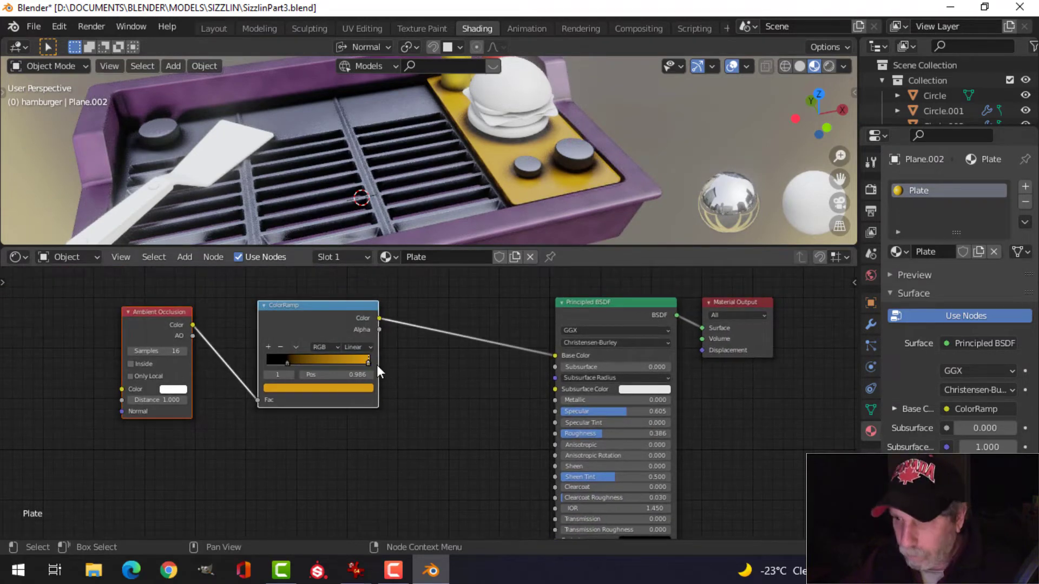
{"action": "key", "text": "g"}
{"action": "left_click", "coordinate": [479, 364]}
{"action": "left_click_drag", "start_coordinate": [418, 304], "coordinate": [371, 303]}
Step: Copy the Texture Coordinate, Mapping, Noise Texture and Bump nodes from the Grill material
{"action": "left_click", "coordinate": [363, 108]}
{"action": "scroll", "coordinate": [422, 352], "scroll_direction": "down", "scroll_amount": 2}
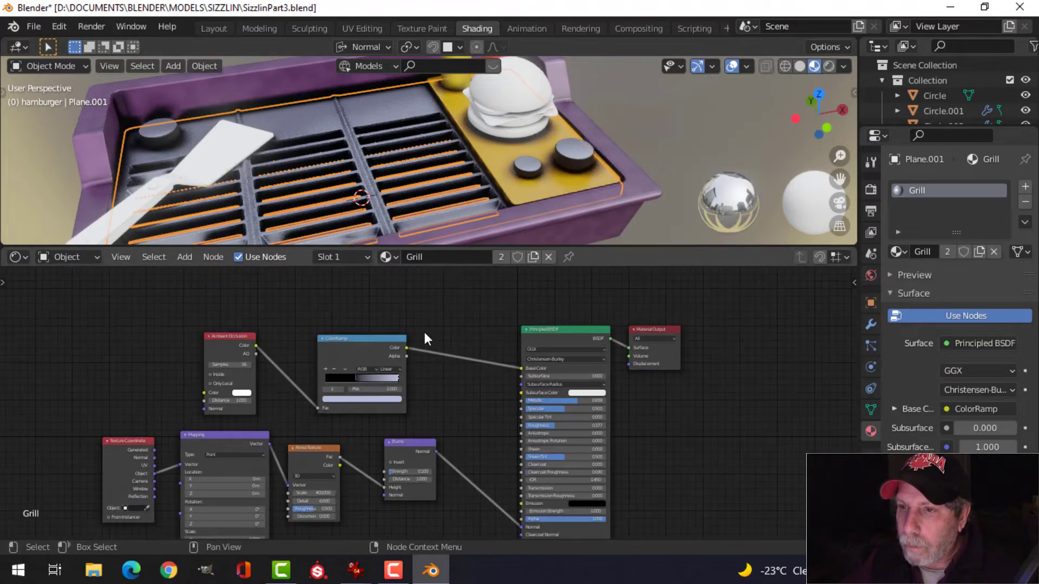
{"action": "left_click", "coordinate": [578, 154]}
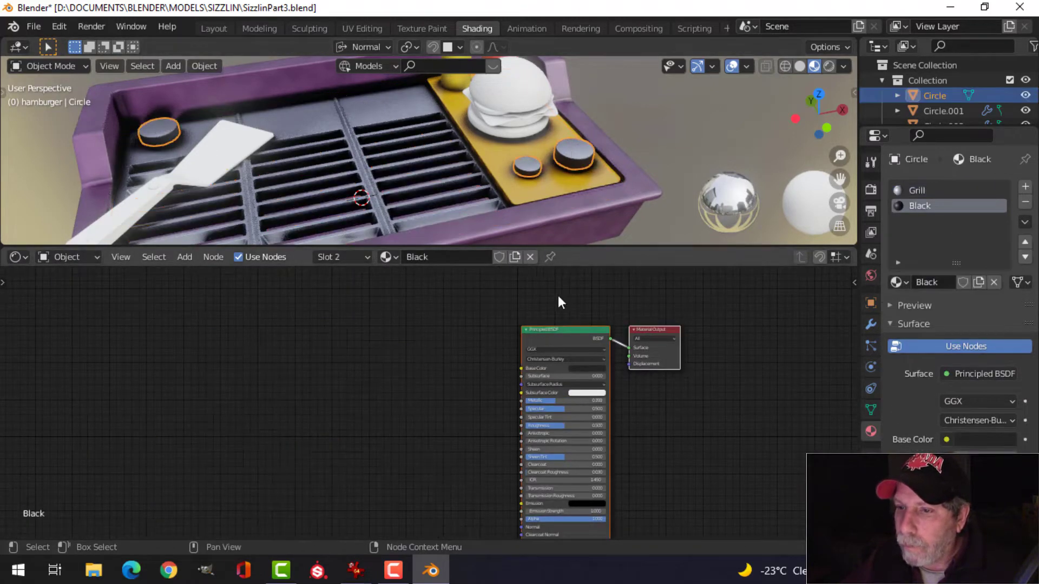
{"action": "left_click", "coordinate": [917, 191]}
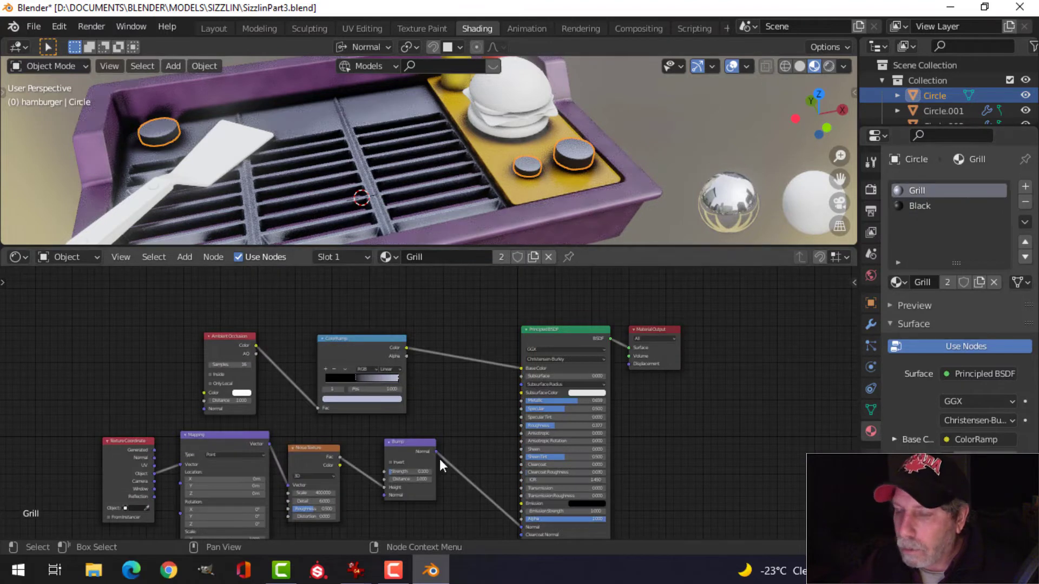
{"action": "scroll", "coordinate": [465, 427], "scroll_direction": "up", "scroll_amount": 1}
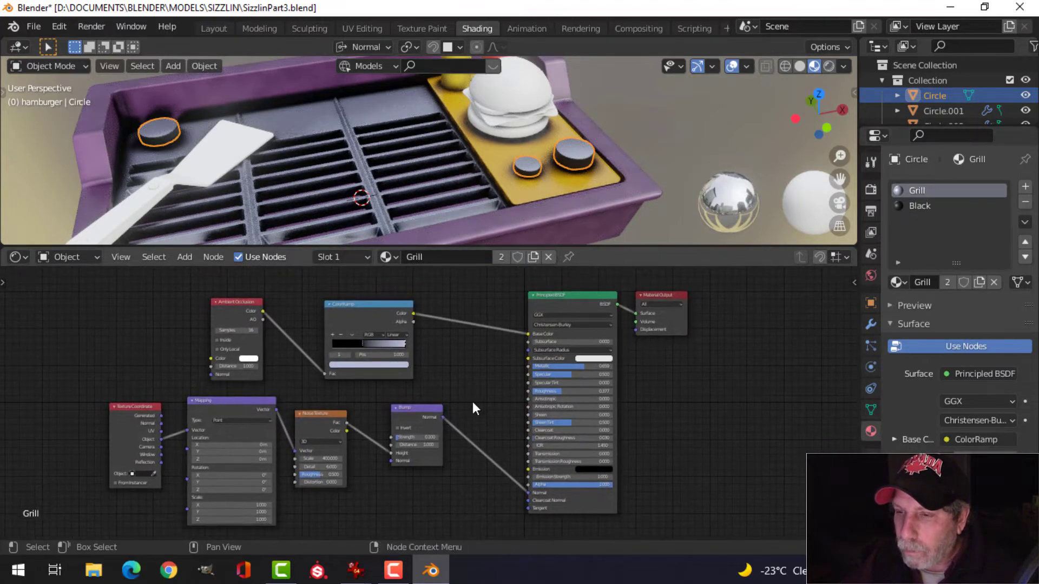
{"action": "scroll", "coordinate": [475, 402], "scroll_direction": "up", "scroll_amount": 1}
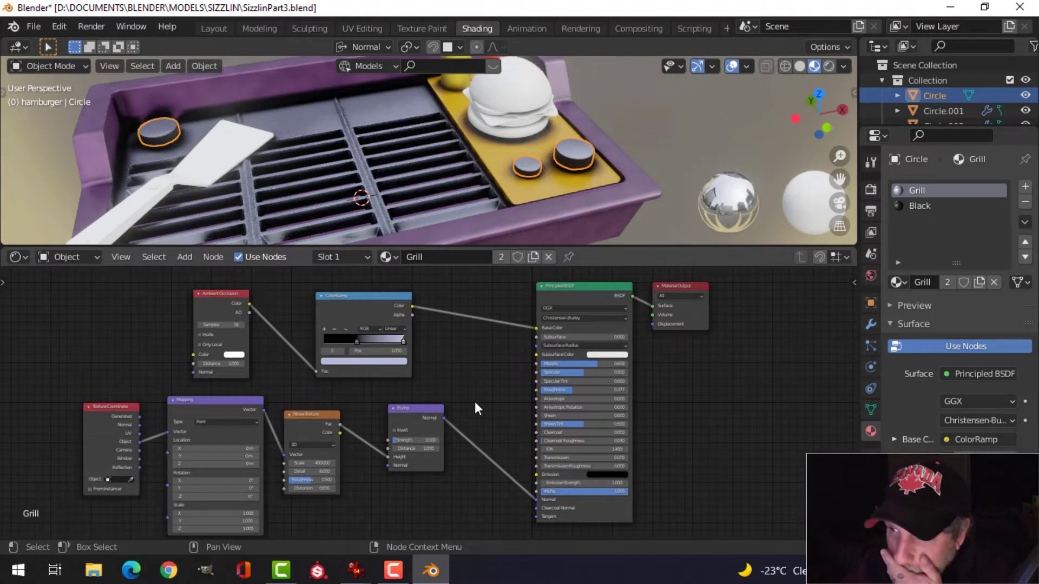
{"action": "left_click_drag", "start_coordinate": [48, 372], "coordinate": [479, 483]}
{"action": "left_click", "coordinate": [461, 386]}
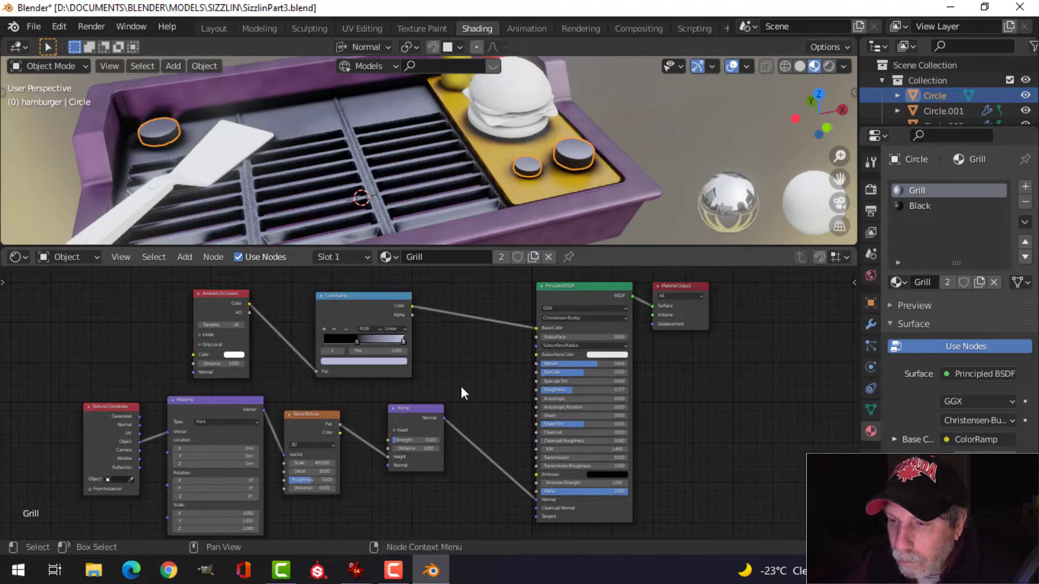
{"action": "middle_click_drag", "start_coordinate": [448, 478], "coordinate": [448, 436]}
{"action": "left_click_drag", "start_coordinate": [24, 389], "coordinate": [459, 455]}
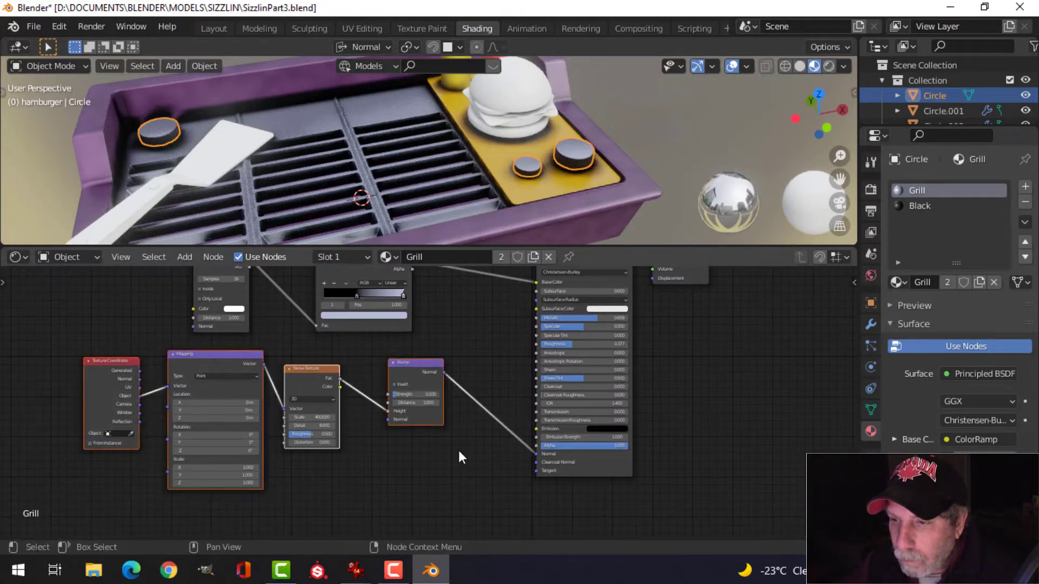
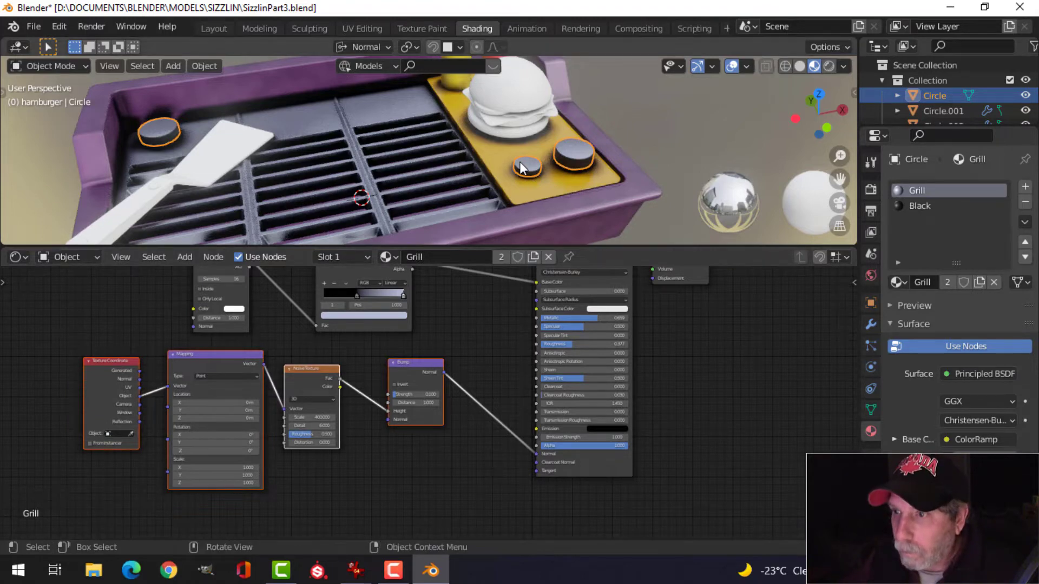
Step: Paste the copied bump nodes into the Plate material and connect Bump's Normal output to the Principled BSDF's Normal input
{"action": "left_click", "coordinate": [498, 172]}
{"action": "key", "text": "ctrl+v"}
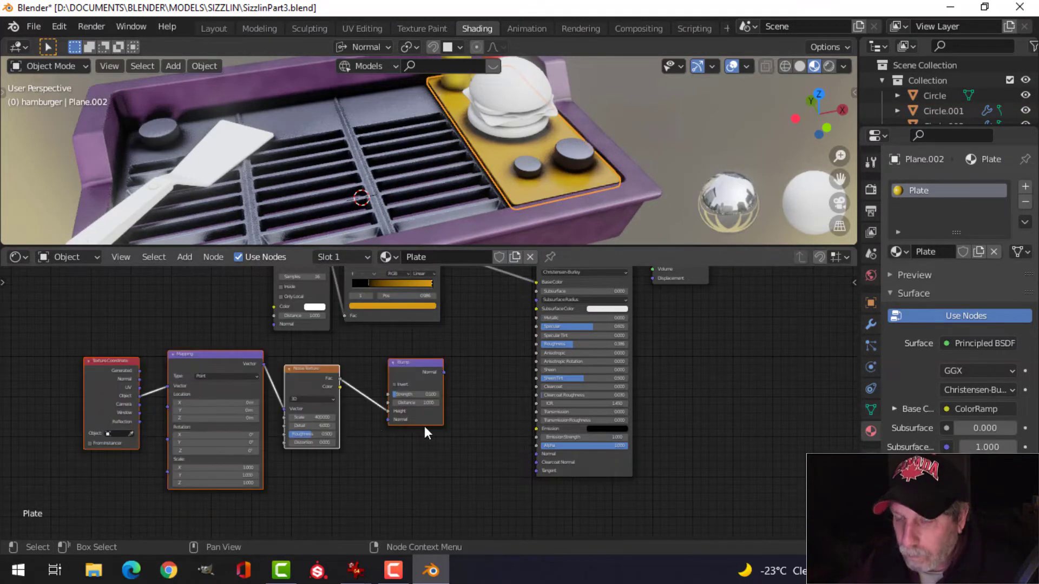
{"action": "scroll", "coordinate": [424, 426], "scroll_direction": "up", "scroll_amount": 1}
{"action": "left_click", "coordinate": [447, 468]}
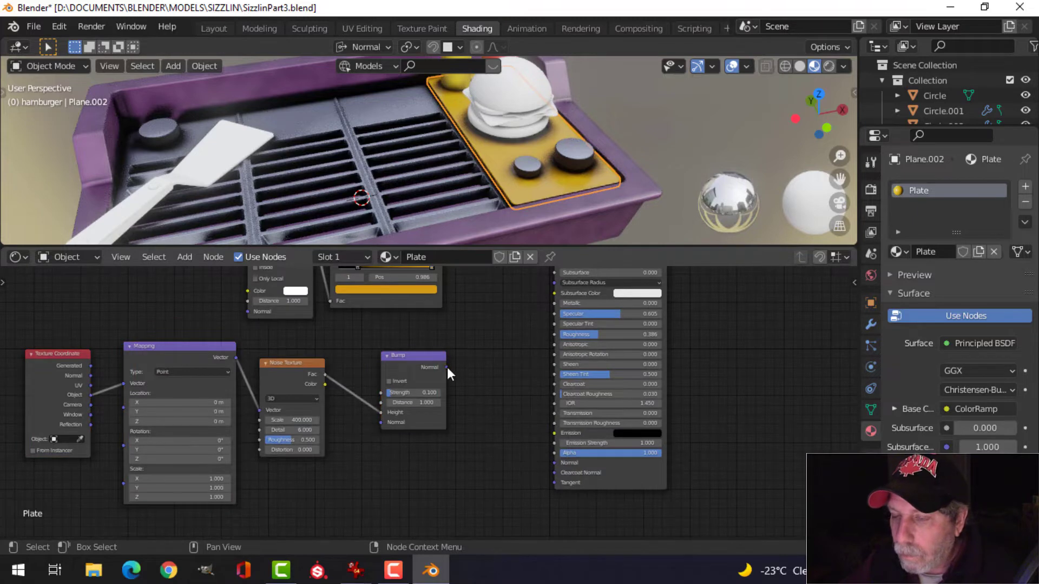
{"action": "left_click_drag", "start_coordinate": [446, 367], "coordinate": [555, 462]}
Step: Set the Scale of the Plate material's Noise Texture to 300
{"action": "scroll", "coordinate": [589, 203], "scroll_direction": "up", "scroll_amount": 5}
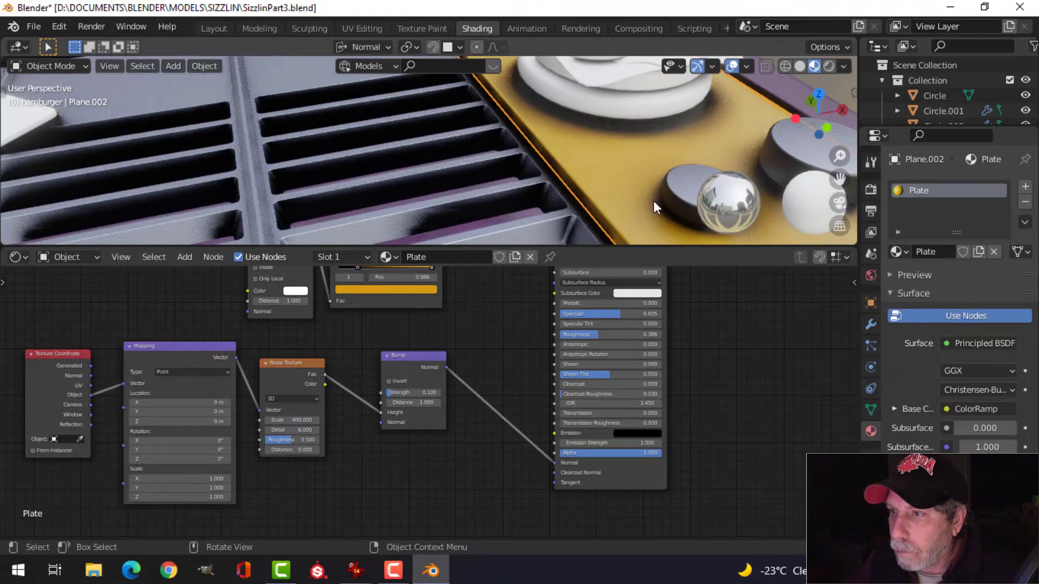
{"action": "middle_click_drag", "start_coordinate": [654, 200], "coordinate": [498, 186]}
{"action": "mouse_move", "coordinate": [424, 199]}
{"action": "middle_mouse_down"}
{"action": "mouse_move", "coordinate": [409, 203]}
{"action": "mouse_move", "coordinate": [426, 197]}
{"action": "middle_mouse_up"}
{"action": "scroll", "coordinate": [411, 205], "scroll_direction": "up", "scroll_amount": 2}
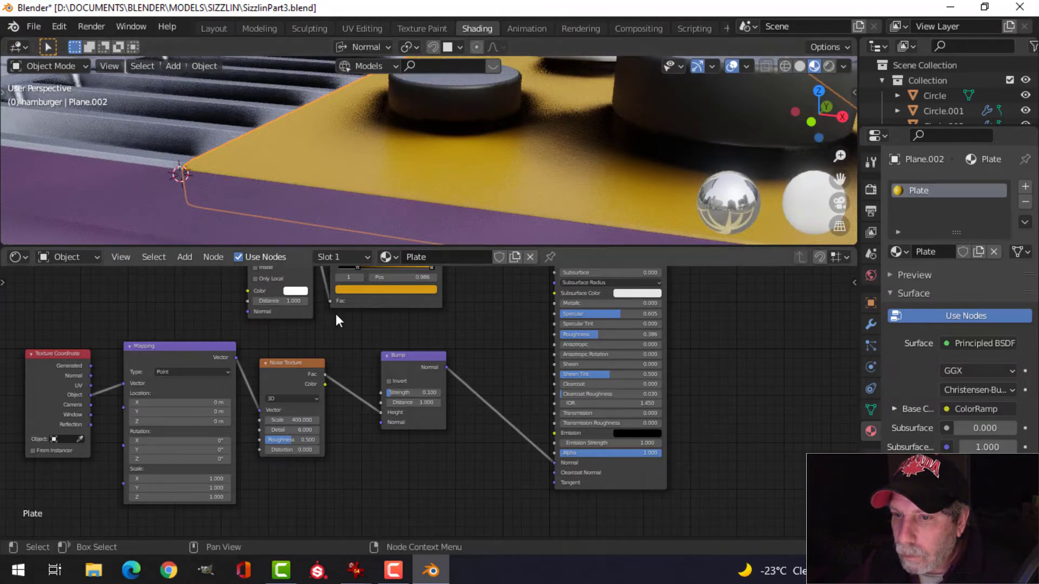
{"action": "scroll", "coordinate": [302, 420], "scroll_direction": "down", "scroll_amount": 2}
{"action": "scroll", "coordinate": [310, 433], "scroll_direction": "up", "scroll_amount": 3}
{"action": "middle_click_drag", "start_coordinate": [322, 430], "coordinate": [372, 420]}
{"action": "scroll", "coordinate": [372, 420], "scroll_direction": "up", "scroll_amount": 2}
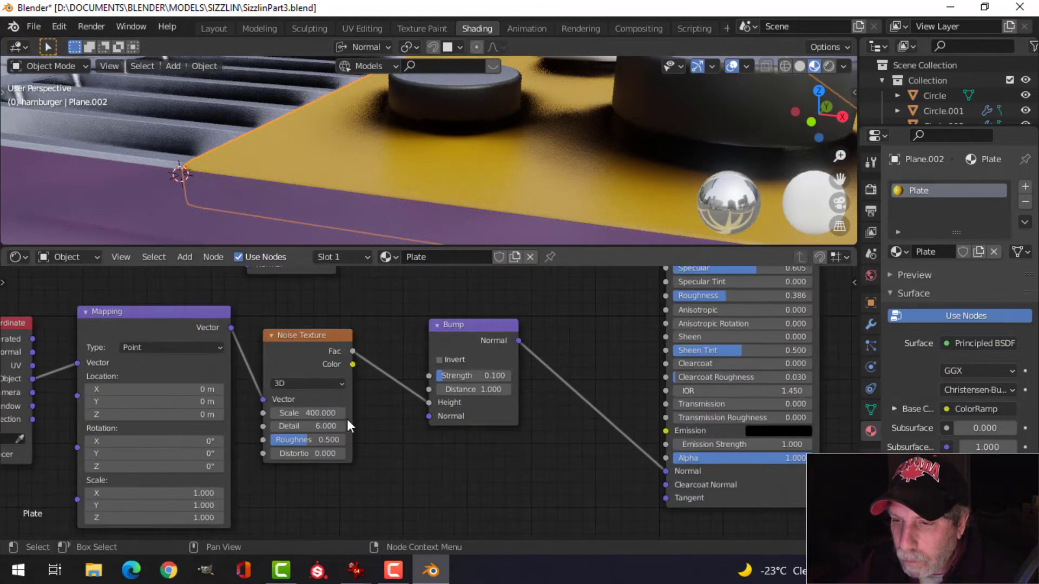
{"action": "left_click", "coordinate": [336, 414]}
{"action": "type", "text": "300"}
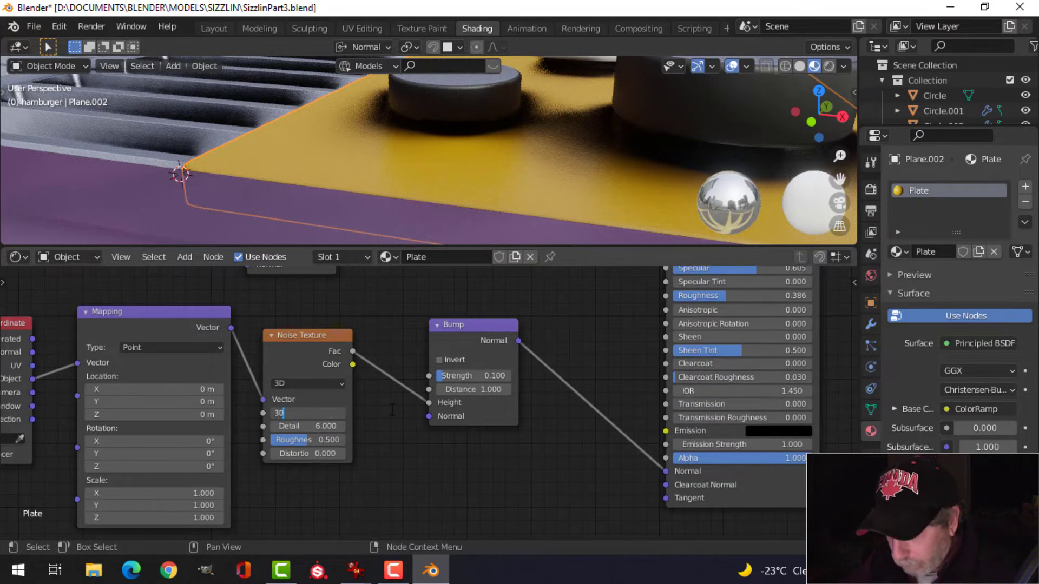
{"action": "key", "text": "Return"}
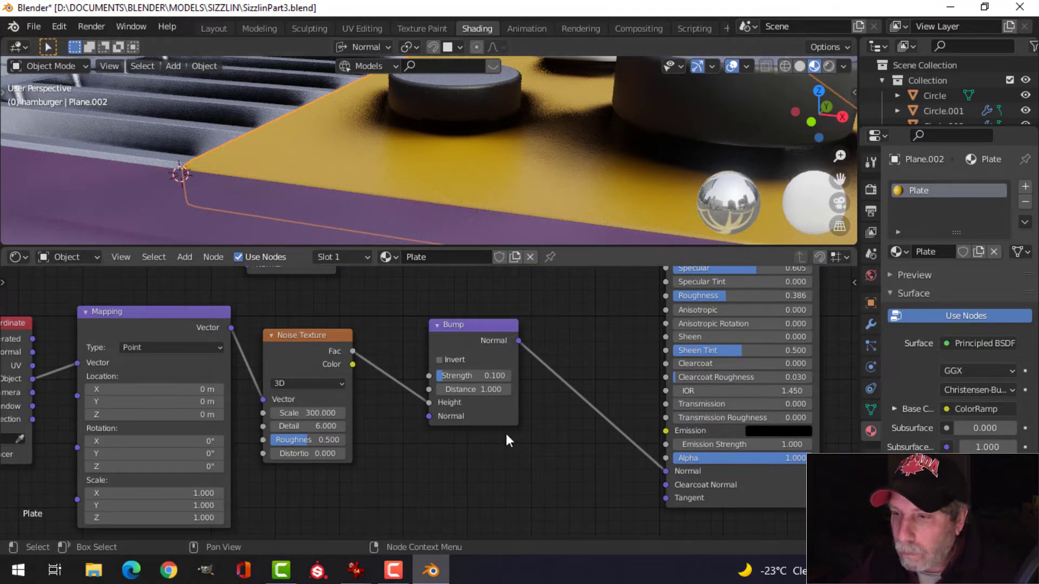
Step: Set the Plate material's Bump Strength to 0.2 and save the file
{"action": "left_click", "coordinate": [509, 375]}
{"action": "type", "text": "0"}
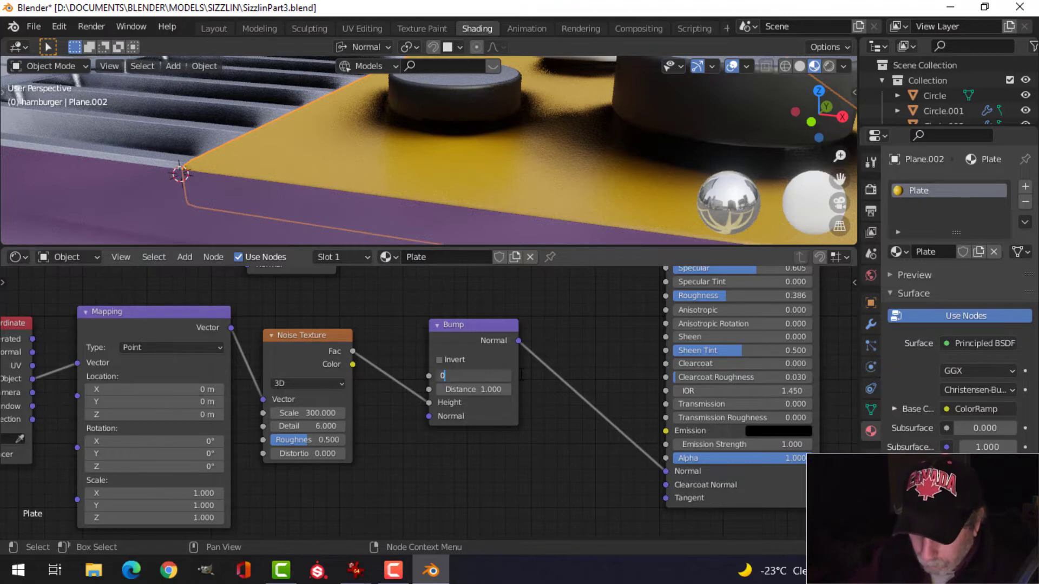
{"action": "type", "text": ".2"}
{"action": "key", "text": "Return"}
{"action": "scroll", "coordinate": [452, 198], "scroll_direction": "down", "scroll_amount": 4}
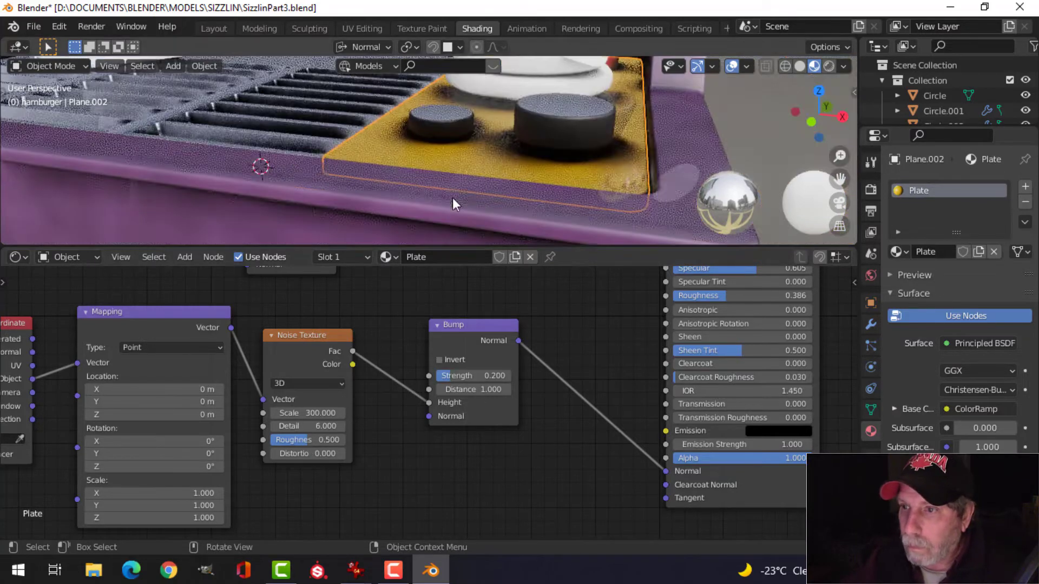
{"action": "middle_click_drag", "start_coordinate": [489, 171], "coordinate": [534, 171]}
{"action": "scroll", "coordinate": [521, 201], "scroll_direction": "down", "scroll_amount": 3}
{"action": "scroll", "coordinate": [392, 386], "scroll_direction": "down", "scroll_amount": 1}
{"action": "middle_click_drag", "start_coordinate": [325, 374], "coordinate": [387, 391]}
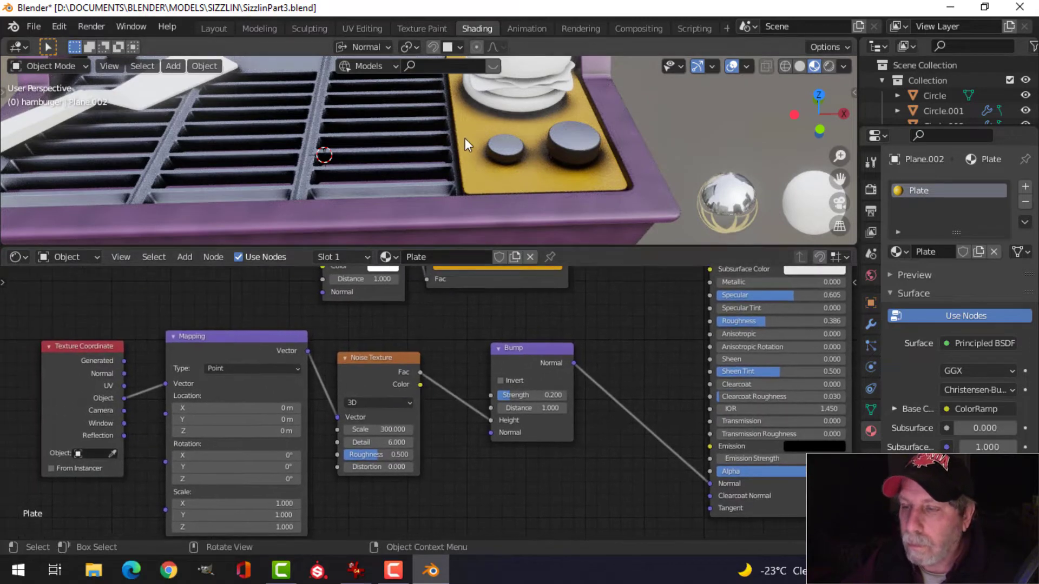
{"action": "scroll", "coordinate": [463, 136], "scroll_direction": "down", "scroll_amount": 1}
{"action": "middle_click_drag", "start_coordinate": [397, 138], "coordinate": [497, 168], "text": "shift"}
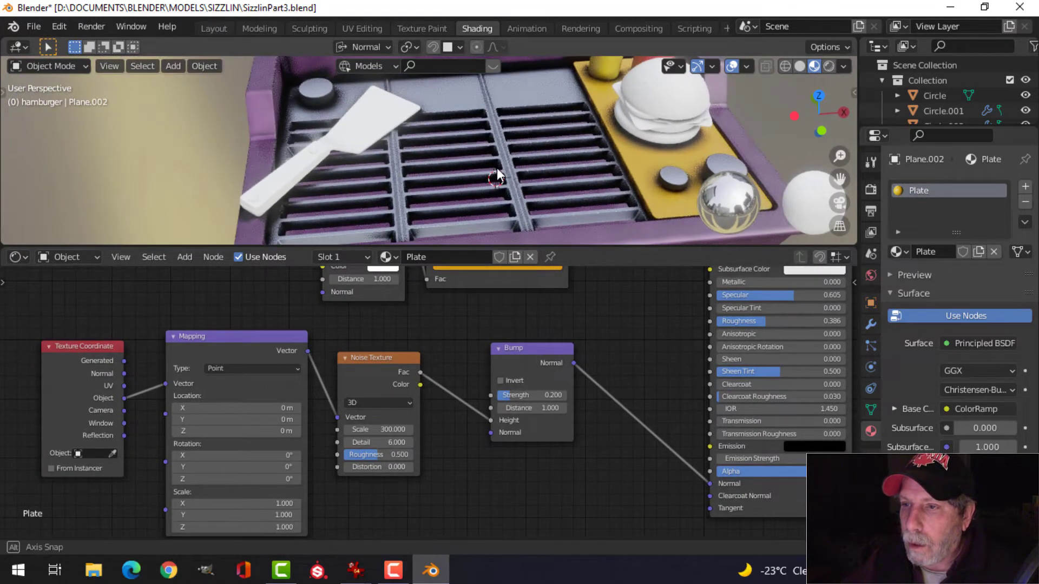
{"action": "scroll", "coordinate": [491, 167], "scroll_direction": "up", "scroll_amount": 1}
{"action": "key", "text": "ctrl+s"}
{"action": "scroll", "coordinate": [569, 382], "scroll_direction": "down", "scroll_amount": 1}
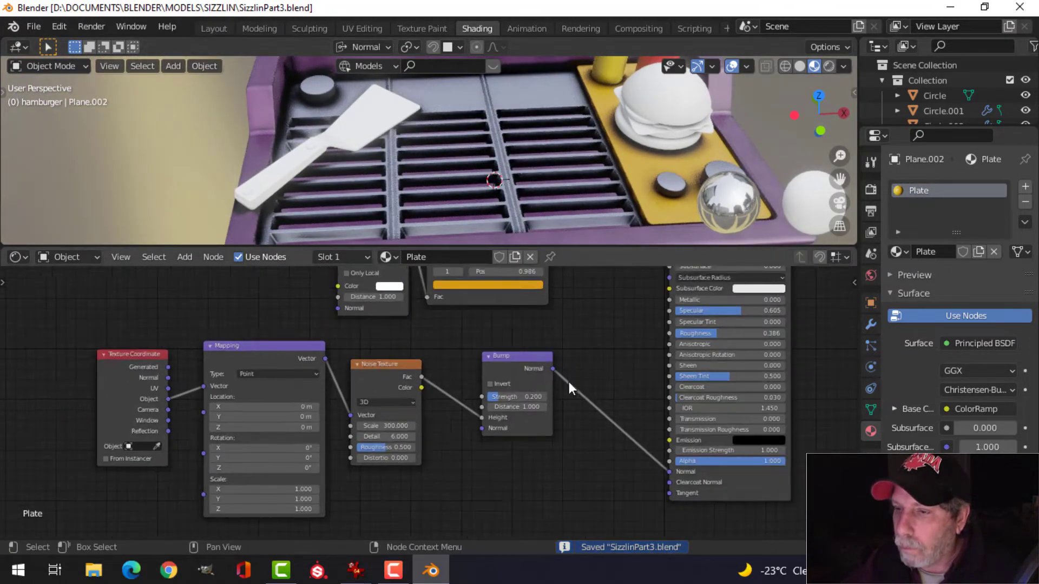
Step: Copy the Plate material's Ambient Occlusion, ColorRamp and bump texture nodes and paste them into the SpatulaHandle material
{"action": "middle_click_drag", "start_coordinate": [569, 381], "coordinate": [545, 408]}
{"action": "scroll", "coordinate": [517, 413], "scroll_direction": "down", "scroll_amount": 2}
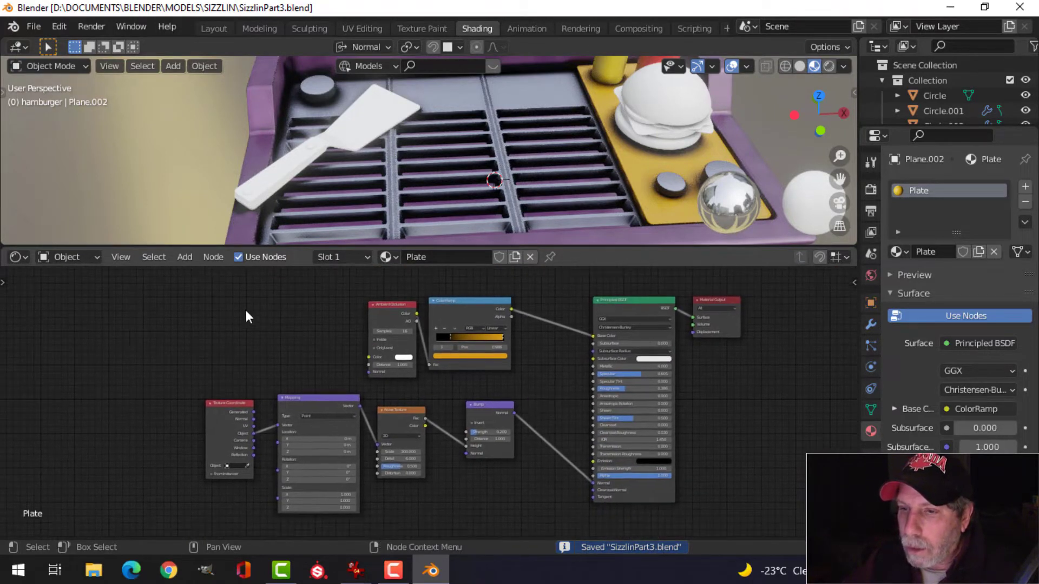
{"action": "left_click_drag", "start_coordinate": [160, 295], "coordinate": [533, 509]}
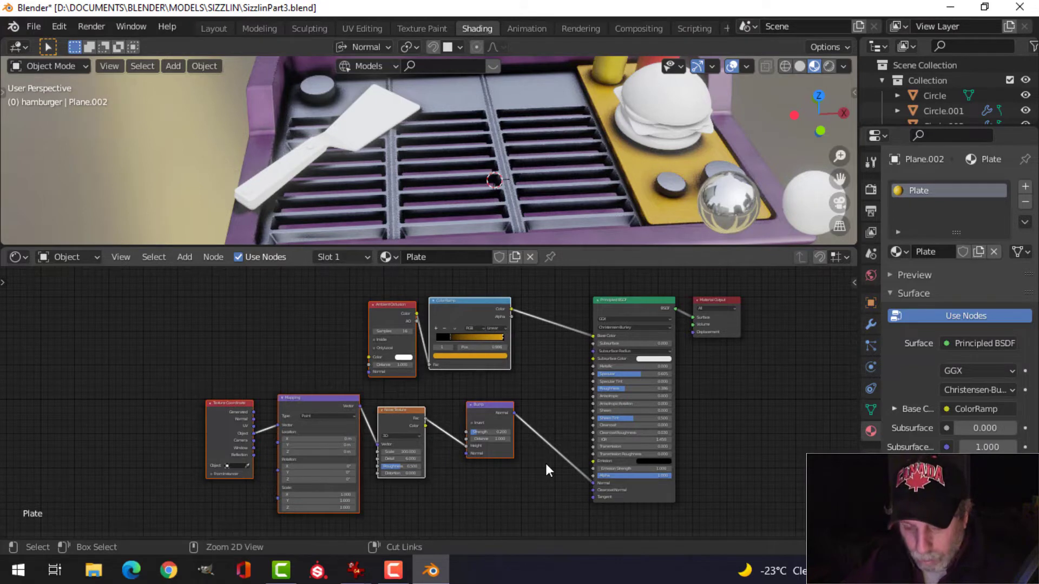
{"action": "left_click", "coordinate": [286, 167]}
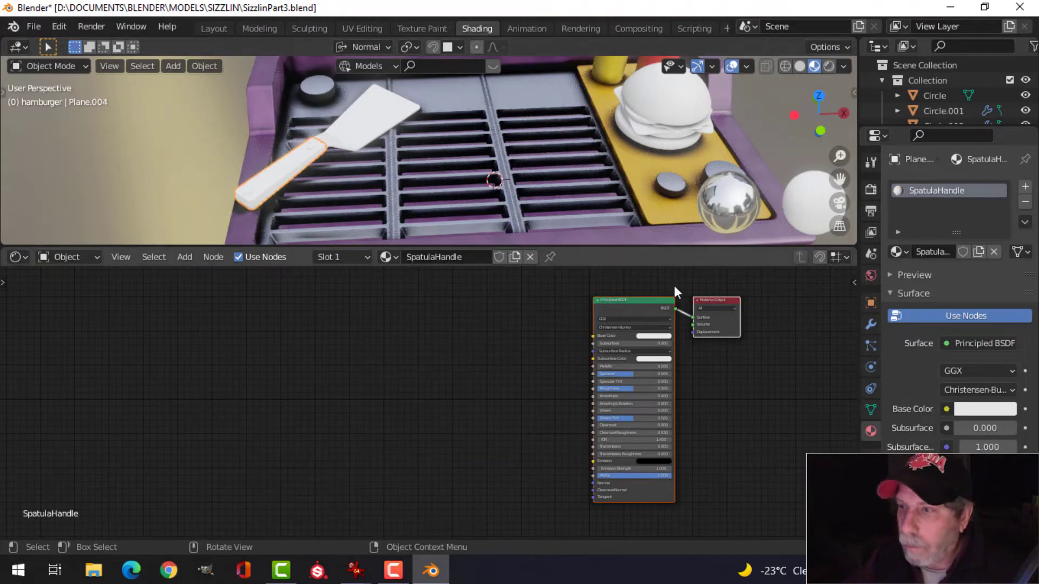
{"action": "key", "text": "Home"}
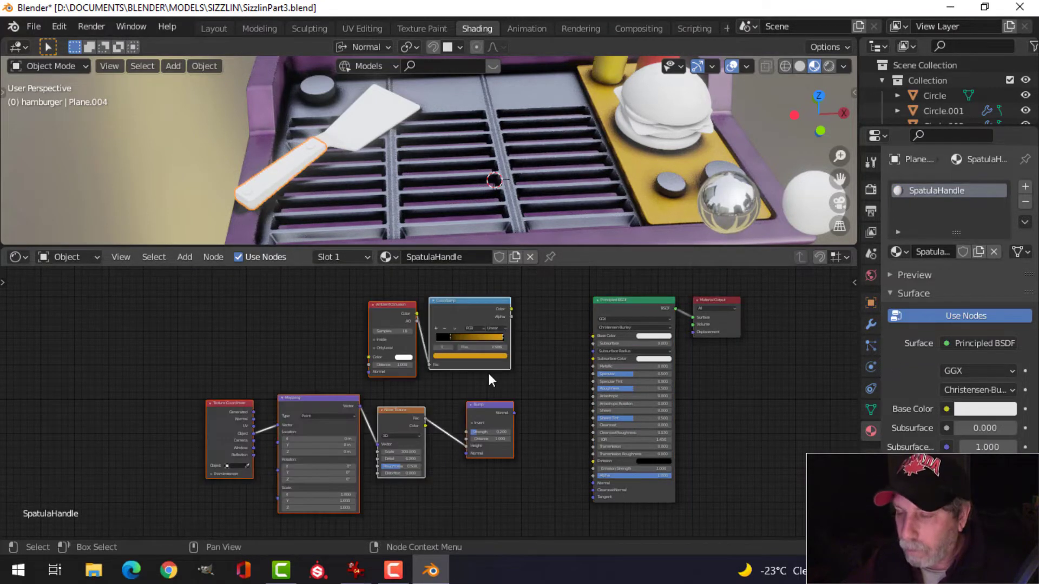
Step: Recolor the SpatulaHandle ColorRamp's orange-yellow stop to reddish orange and connect its Color output to Base Color
{"action": "scroll", "coordinate": [544, 336], "scroll_direction": "up", "scroll_amount": 3}
{"action": "middle_click_drag", "start_coordinate": [573, 329], "coordinate": [501, 411]}
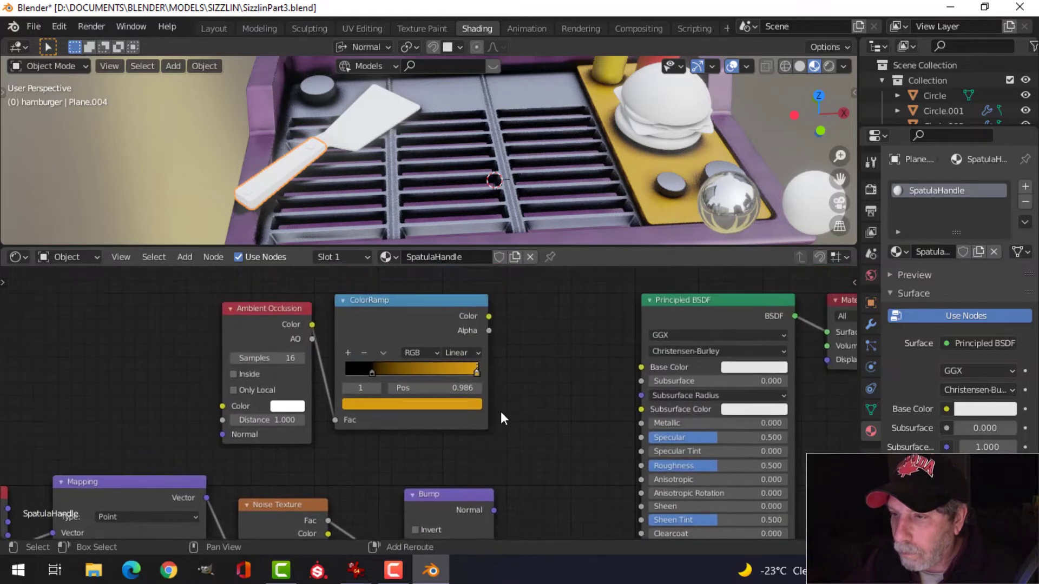
{"action": "scroll", "coordinate": [495, 373], "scroll_direction": "up", "scroll_amount": 2}
{"action": "left_click", "coordinate": [449, 406]}
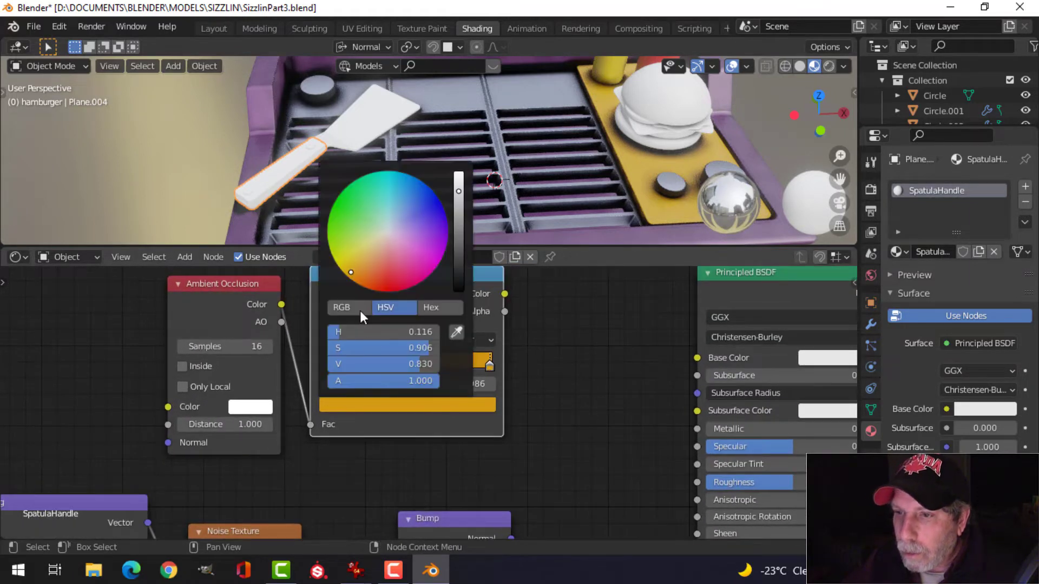
{"action": "mouse_move", "coordinate": [358, 270]}
{"action": "left_mouse_down"}
{"action": "mouse_move", "coordinate": [391, 261]}
{"action": "mouse_move", "coordinate": [378, 273]}
{"action": "left_mouse_up"}
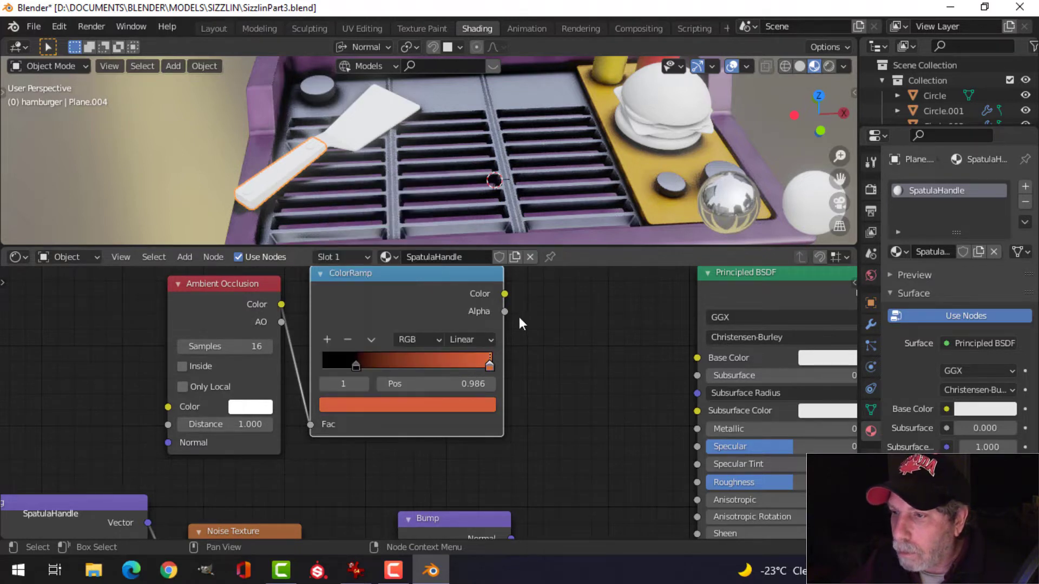
{"action": "left_click_drag", "start_coordinate": [504, 294], "coordinate": [696, 357]}
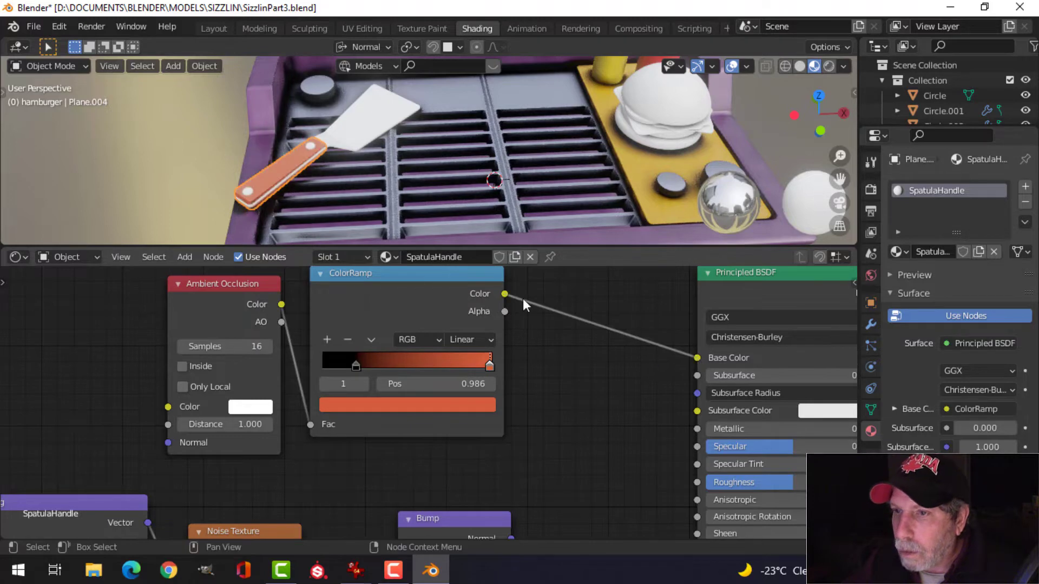
Step: Move the black stop of the SpatulaHandle ColorRamp to about position 0.482
{"action": "scroll", "coordinate": [390, 230], "scroll_direction": "up", "scroll_amount": 2}
{"action": "scroll", "coordinate": [519, 419], "scroll_direction": "down", "scroll_amount": 1}
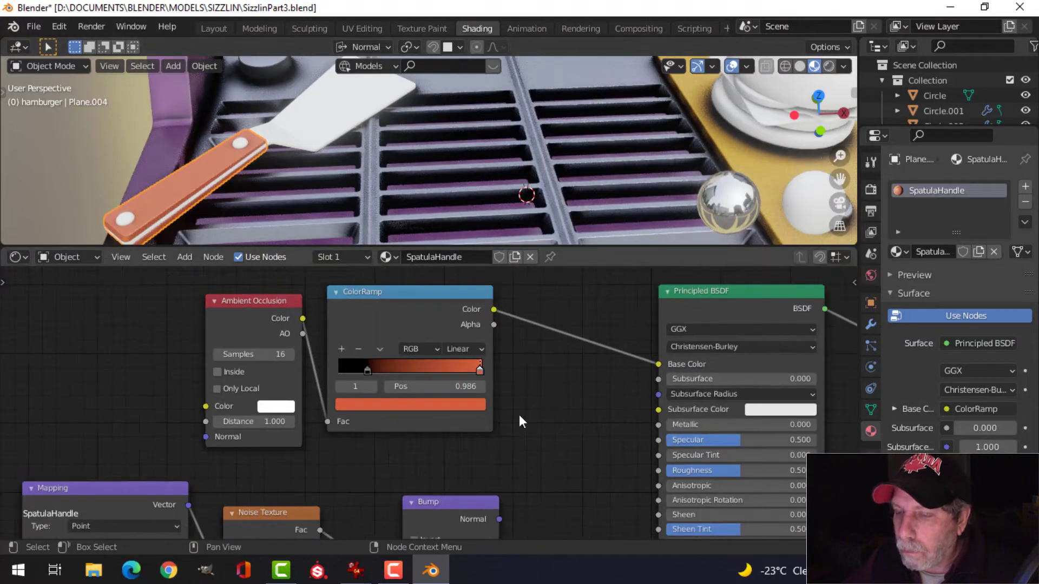
{"action": "left_click_drag", "start_coordinate": [371, 369], "coordinate": [415, 370]}
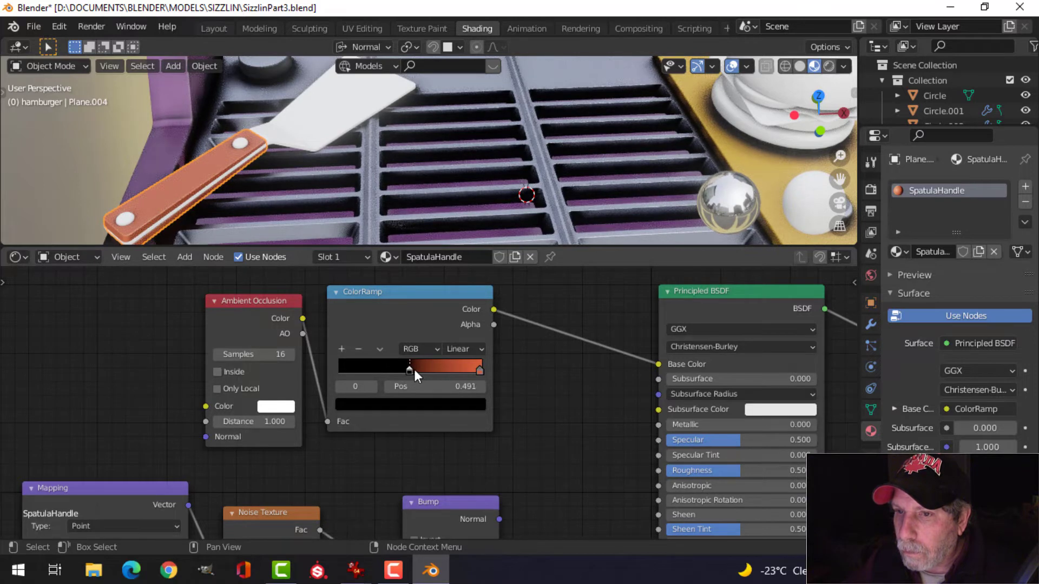
Step: Connect Bump's Normal output to the SpatulaHandle Principled BSDF's Normal input, and save the file with everything deselected
{"action": "scroll", "coordinate": [515, 439], "scroll_direction": "down", "scroll_amount": 1}
{"action": "scroll", "coordinate": [515, 440], "scroll_direction": "up", "scroll_amount": 3}
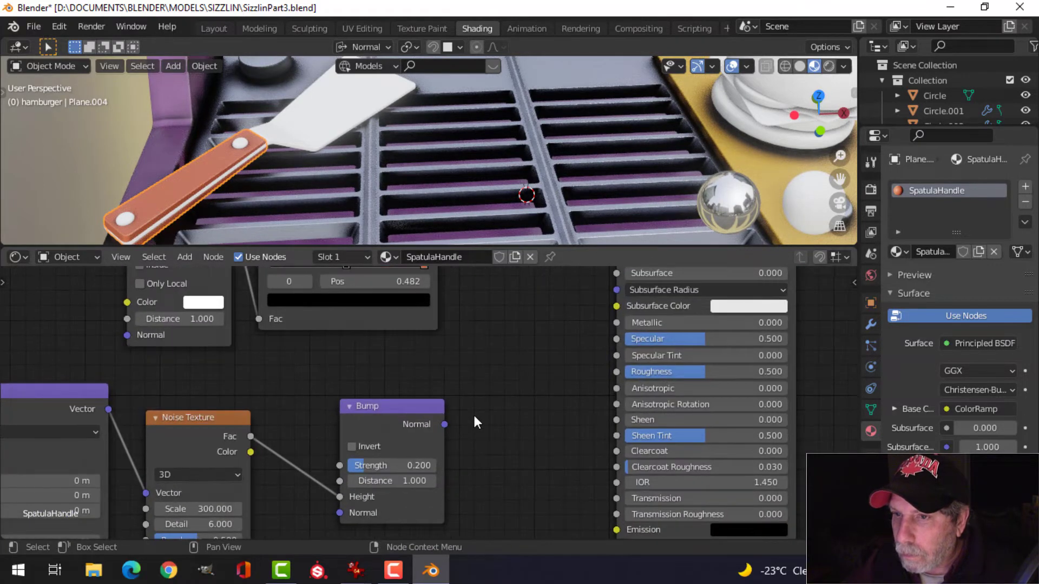
{"action": "scroll", "coordinate": [491, 449], "scroll_direction": "down", "scroll_amount": 3}
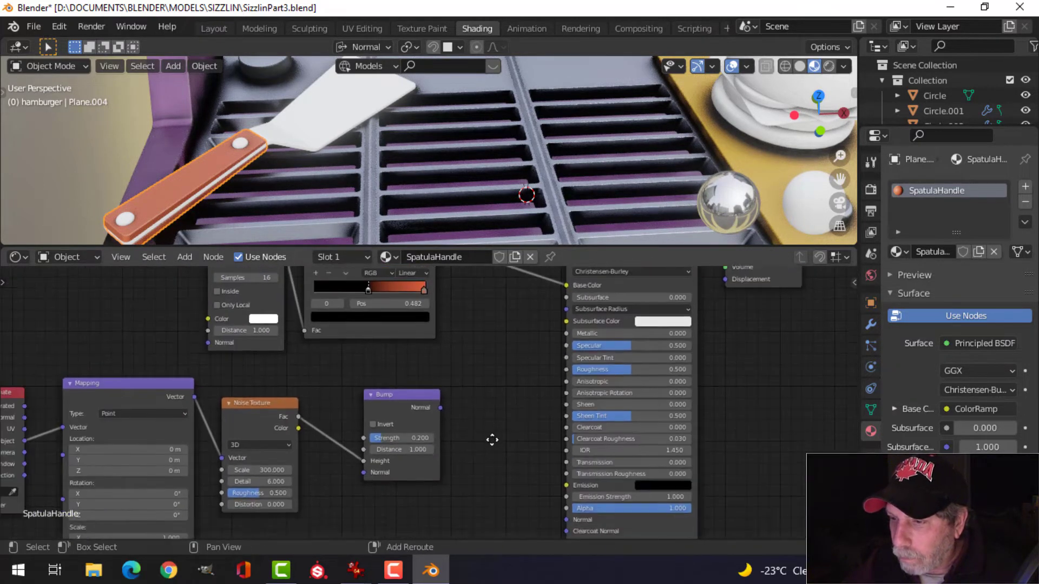
{"action": "left_click_drag", "start_coordinate": [427, 363], "coordinate": [553, 476]}
{"action": "scroll", "coordinate": [271, 177], "scroll_direction": "up", "scroll_amount": 2}
{"action": "middle_click_drag", "start_coordinate": [271, 178], "coordinate": [437, 159], "text": "shift"}
{"action": "scroll", "coordinate": [384, 180], "scroll_direction": "up", "scroll_amount": 1}
{"action": "scroll", "coordinate": [423, 173], "scroll_direction": "down", "scroll_amount": 4}
{"action": "key", "text": "alt+a"}
{"action": "key", "text": "ctrl+s"}
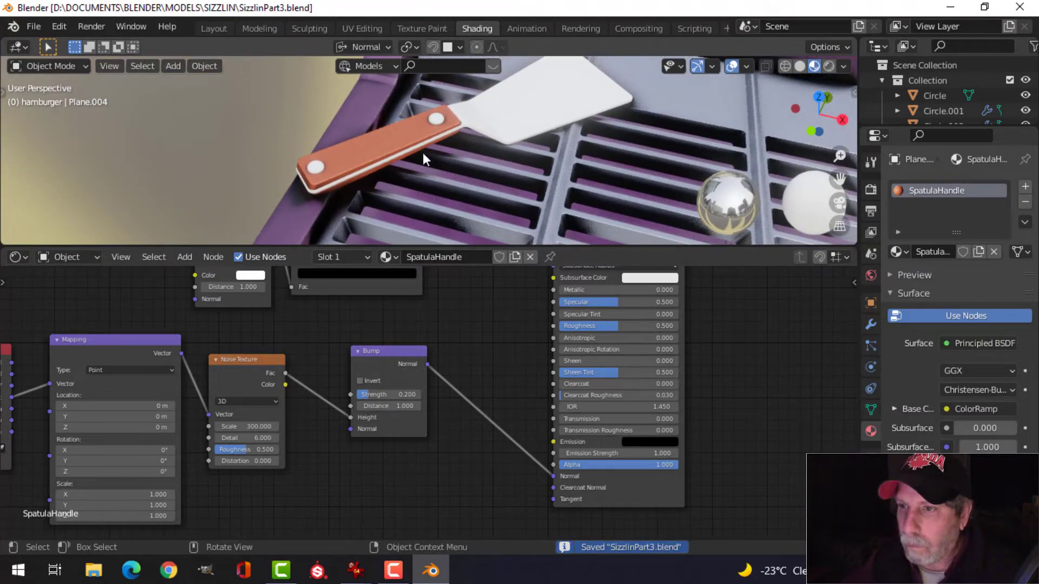
Step: Replace the Bolt material on the spatula handle's bolts with the existing Grill material and save the file
{"action": "left_click", "coordinate": [437, 118]}
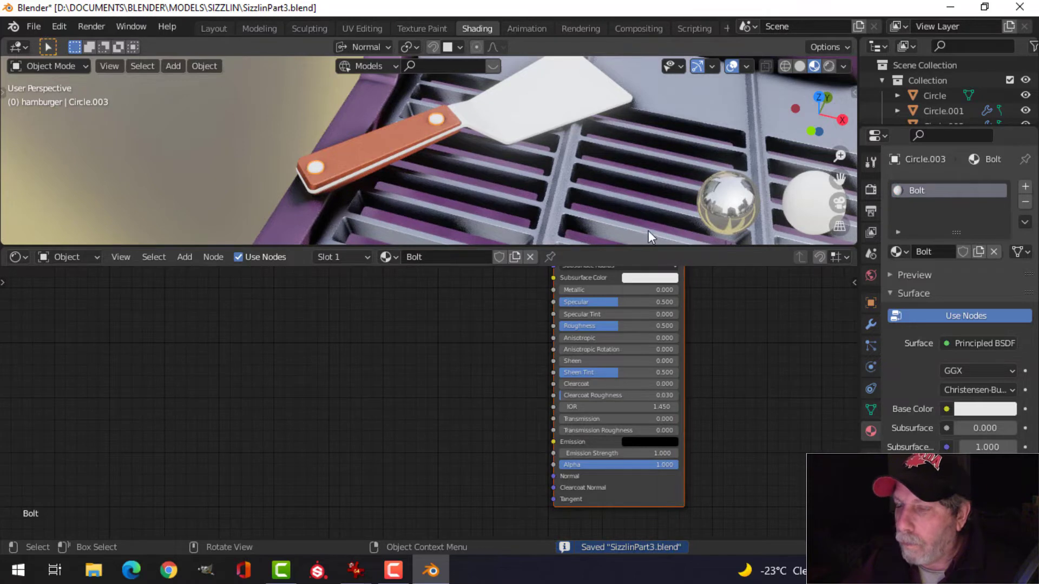
{"action": "left_click", "coordinate": [898, 250]}
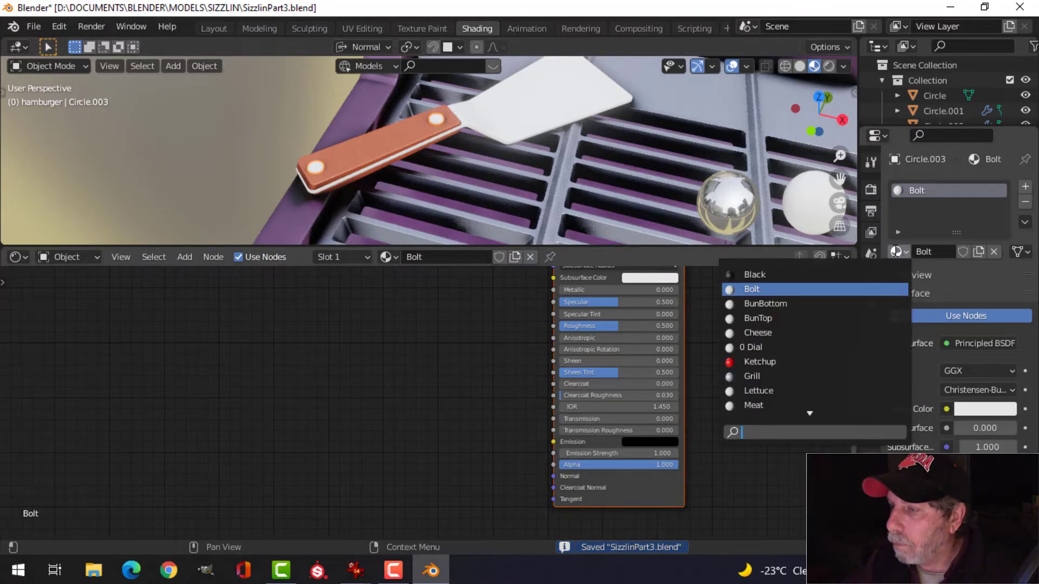
{"action": "left_click", "coordinate": [779, 377]}
{"action": "scroll", "coordinate": [371, 185], "scroll_direction": "up", "scroll_amount": 5}
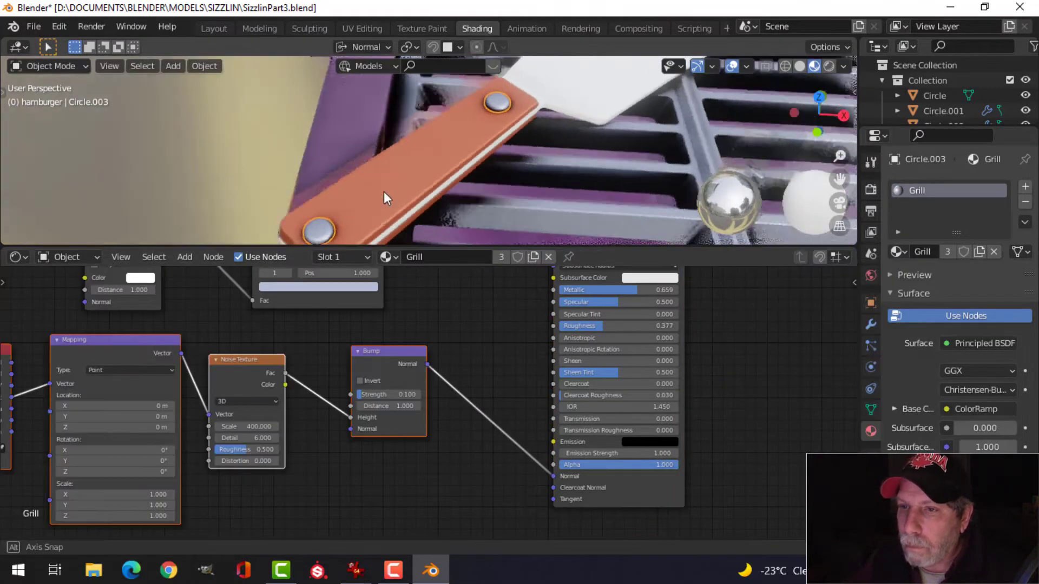
{"action": "middle_click_drag", "start_coordinate": [432, 193], "coordinate": [405, 132]}
{"action": "scroll", "coordinate": [450, 170], "scroll_direction": "down", "scroll_amount": 4}
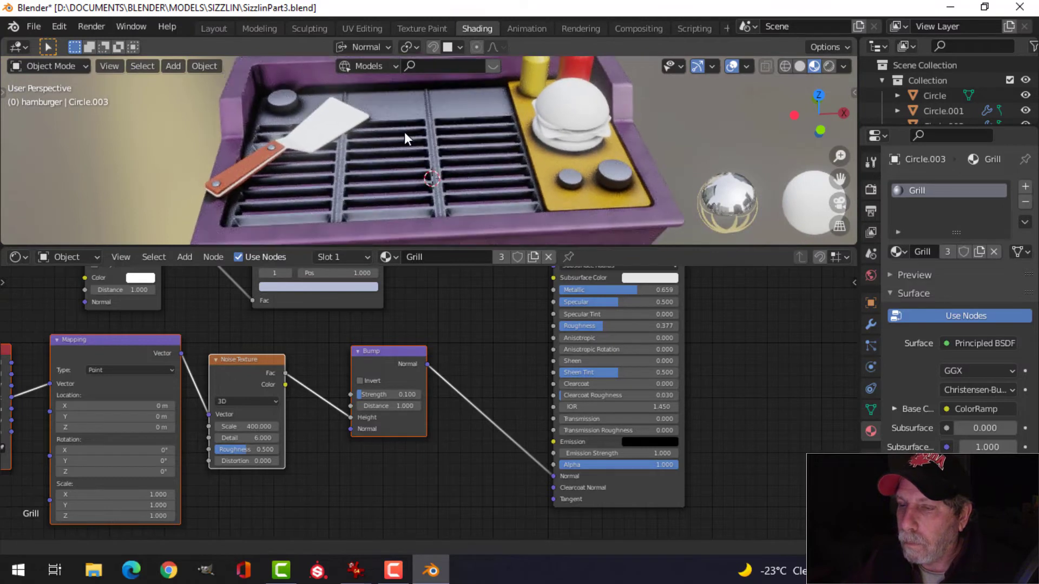
{"action": "key", "text": "ctrl+s"}
Step: Copy the Grill material's Ambient Occlusion, ColorRamp and bump texture nodes and paste them into the SpatulaMetal material
{"action": "left_click", "coordinate": [326, 118]}
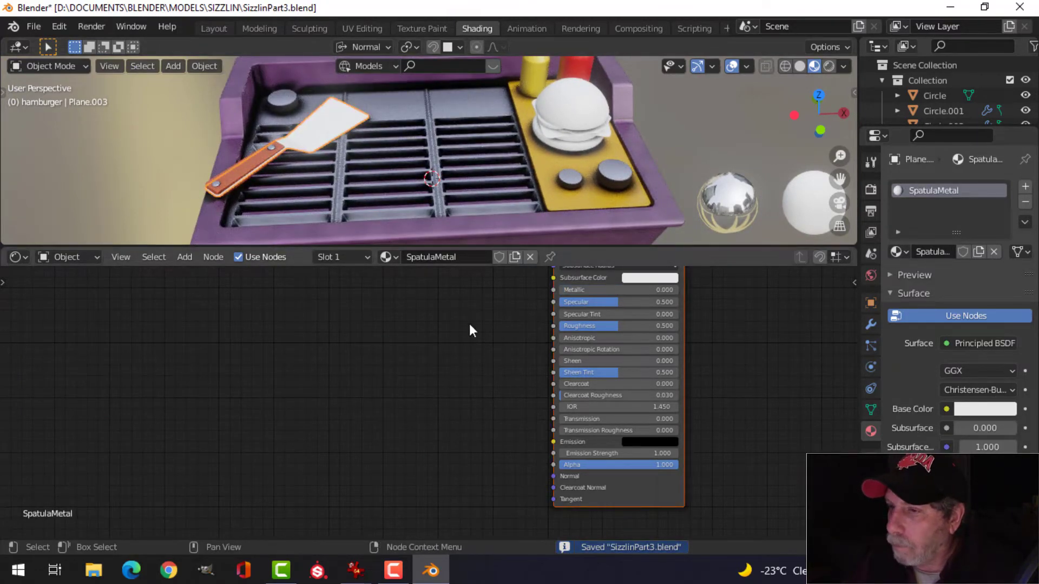
{"action": "scroll", "coordinate": [419, 373], "scroll_direction": "down", "scroll_amount": 2}
{"action": "middle_click_drag", "start_coordinate": [369, 332], "coordinate": [374, 390]}
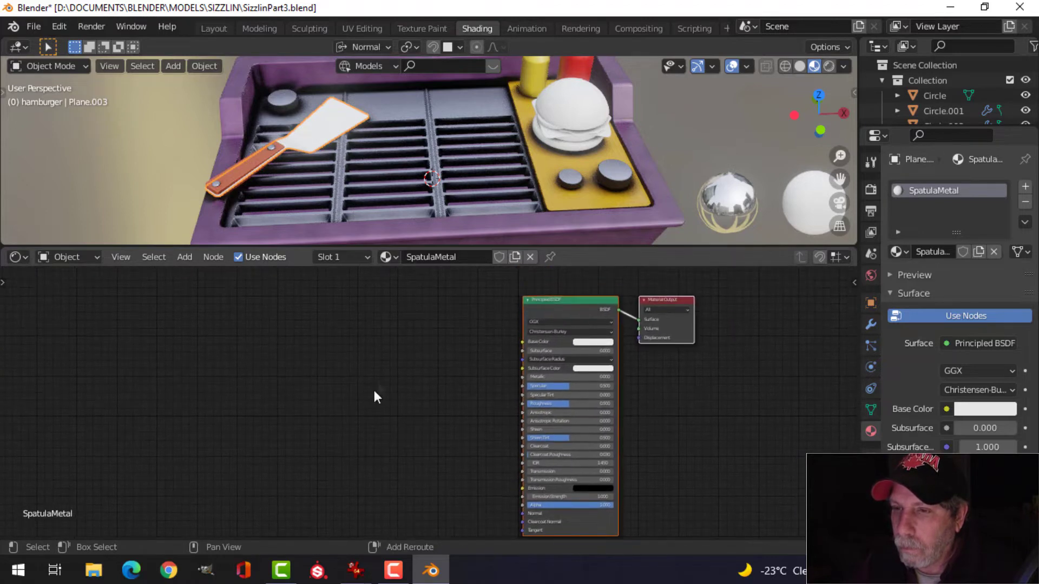
{"action": "left_click", "coordinate": [414, 137]}
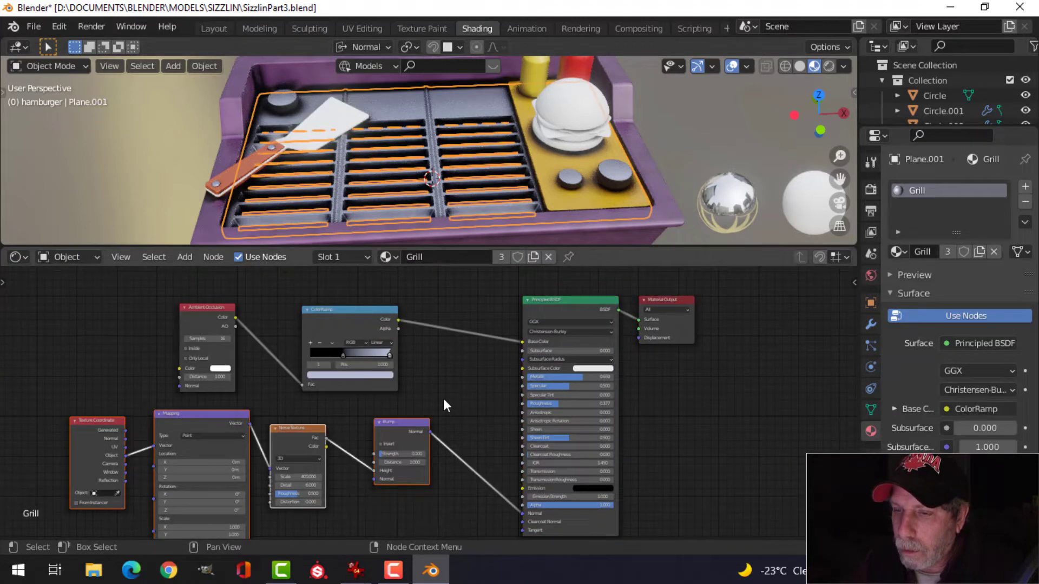
{"action": "left_click_drag", "start_coordinate": [172, 295], "coordinate": [381, 344]}
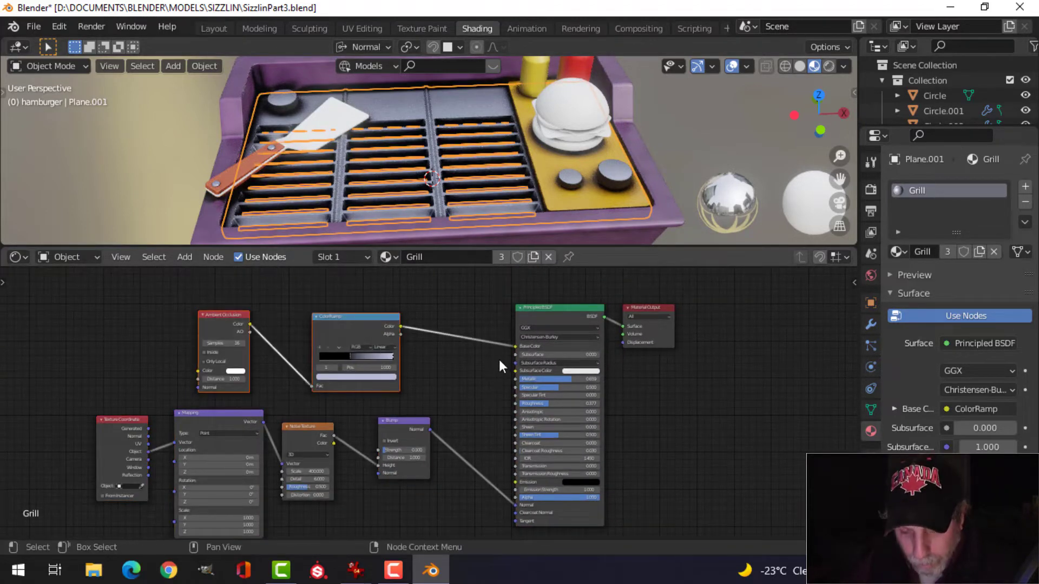
{"action": "left_click", "coordinate": [475, 375]}
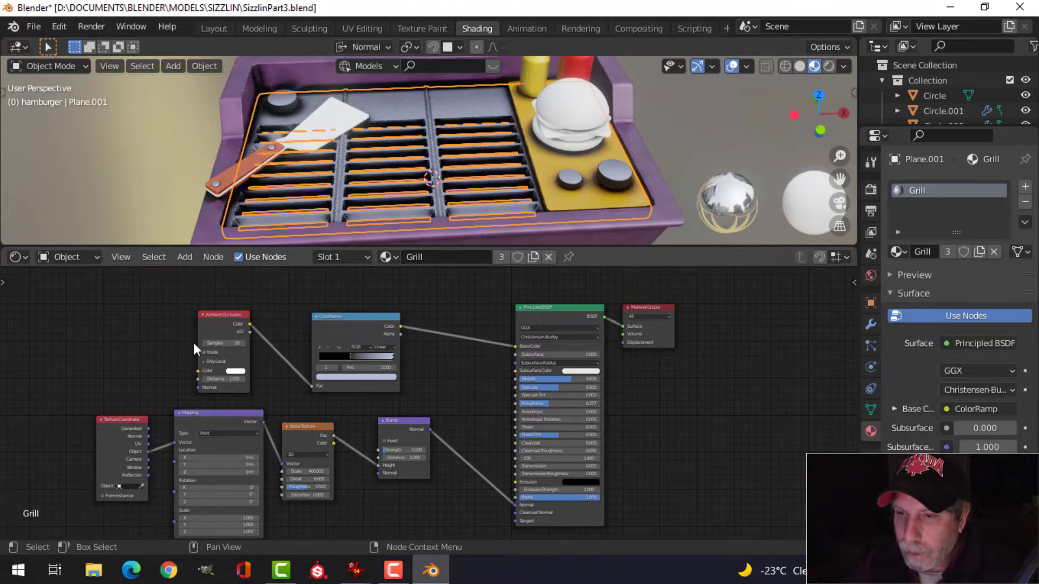
{"action": "left_click_drag", "start_coordinate": [29, 313], "coordinate": [451, 490]}
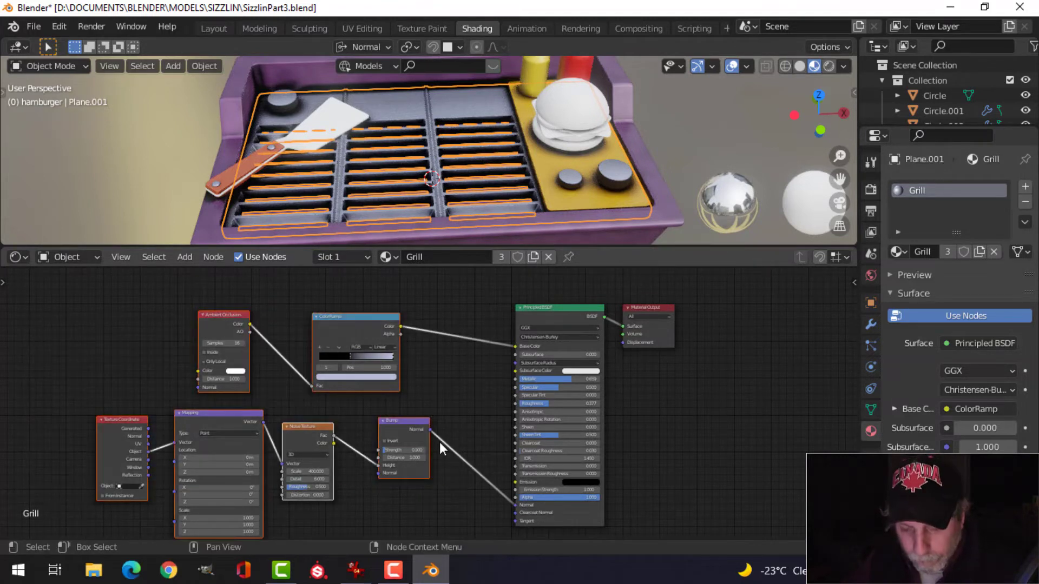
{"action": "left_click", "coordinate": [349, 119]}
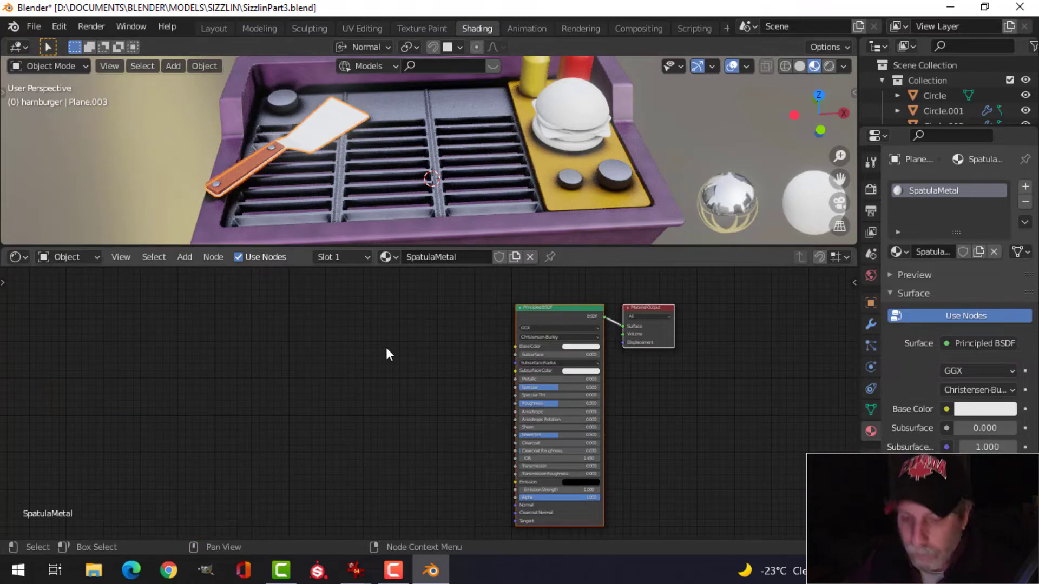
{"action": "key", "text": "ctrl+v"}
{"action": "left_click", "coordinate": [436, 332]}
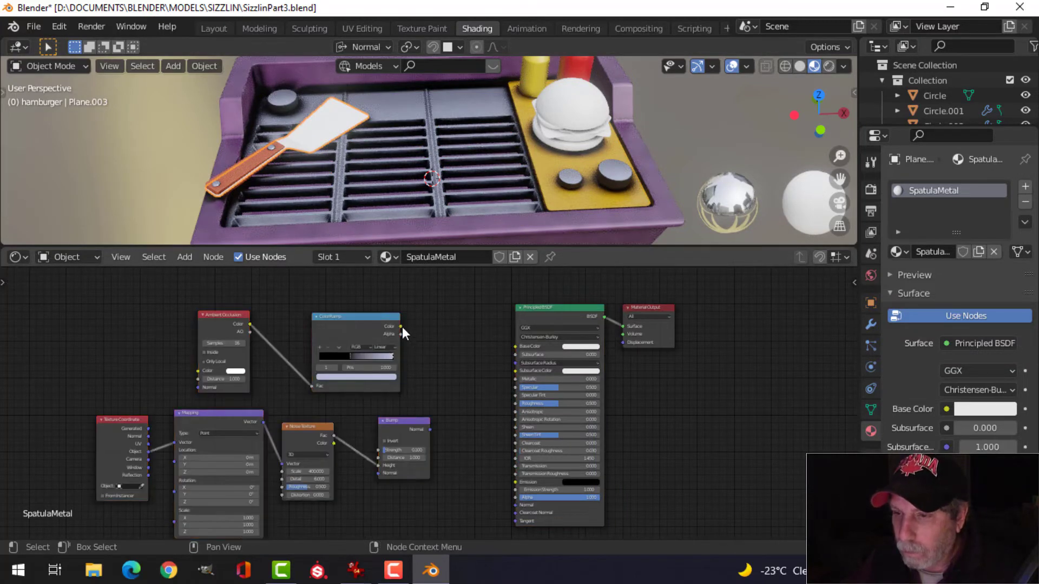
Step: Connect the ColorRamp's Color output to the Principled BSDF's Base Color input in the SpatulaMetal material
{"action": "left_click_drag", "start_coordinate": [402, 326], "coordinate": [515, 346]}
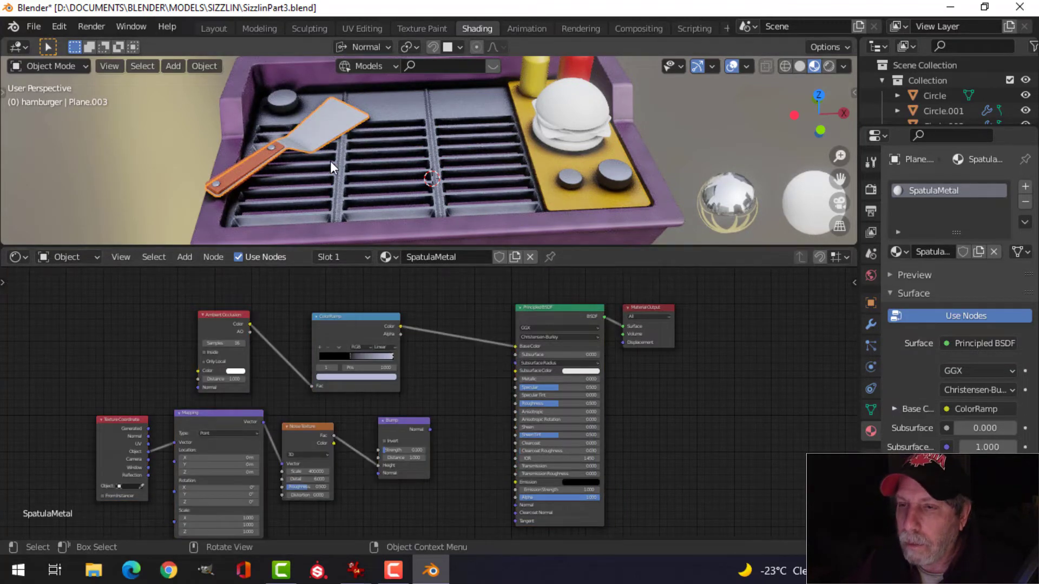
{"action": "scroll", "coordinate": [336, 159], "scroll_direction": "up", "scroll_amount": 5}
{"action": "scroll", "coordinate": [359, 174], "scroll_direction": "up", "scroll_amount": 2}
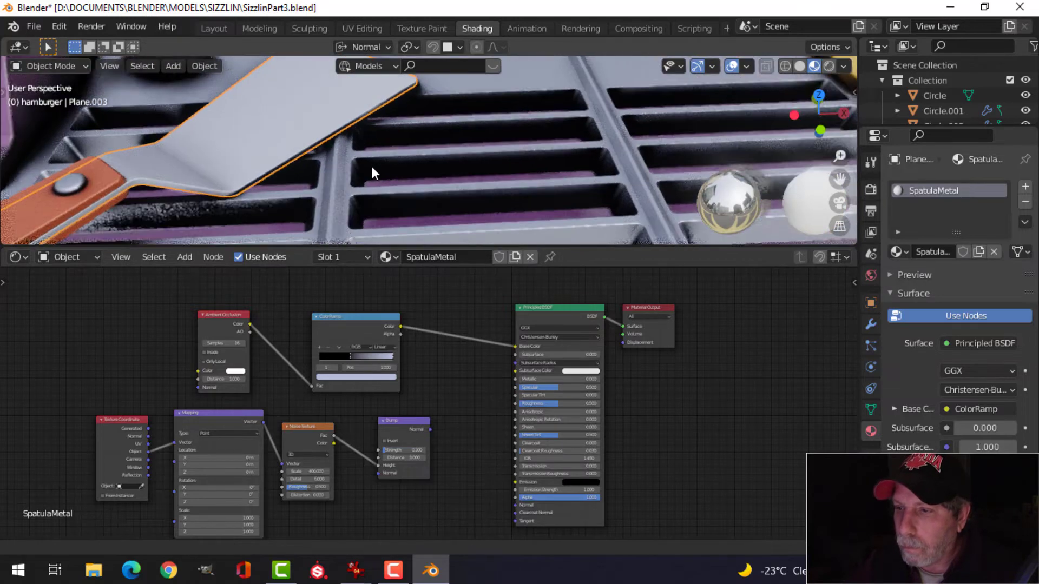
{"action": "scroll", "coordinate": [440, 433], "scroll_direction": "up", "scroll_amount": 1}
Step: Check the grill's material for reference, then set the SpatulaMetal Principled BSDF's Metallic value to 0.564
{"action": "middle_click_drag", "start_coordinate": [440, 434], "coordinate": [446, 340]}
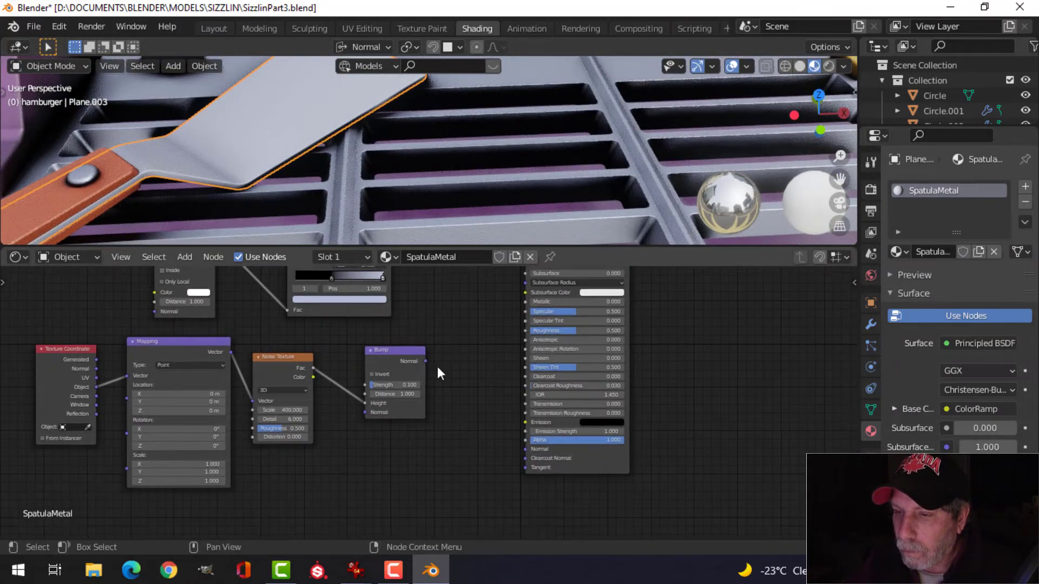
{"action": "scroll", "coordinate": [326, 190], "scroll_direction": "up", "scroll_amount": 2}
{"action": "scroll", "coordinate": [596, 359], "scroll_direction": "up", "scroll_amount": 3}
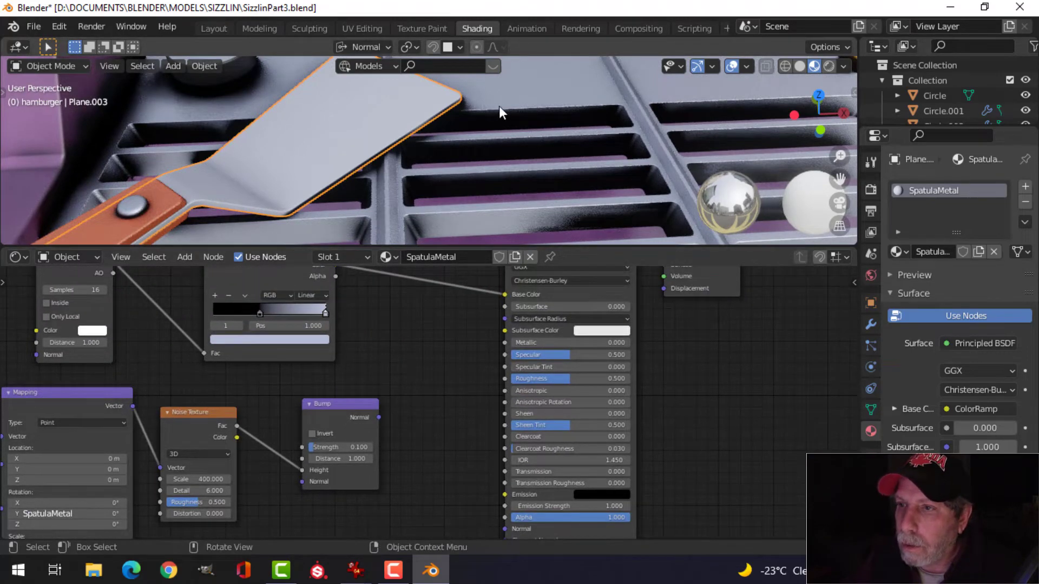
{"action": "left_click", "coordinate": [499, 99]}
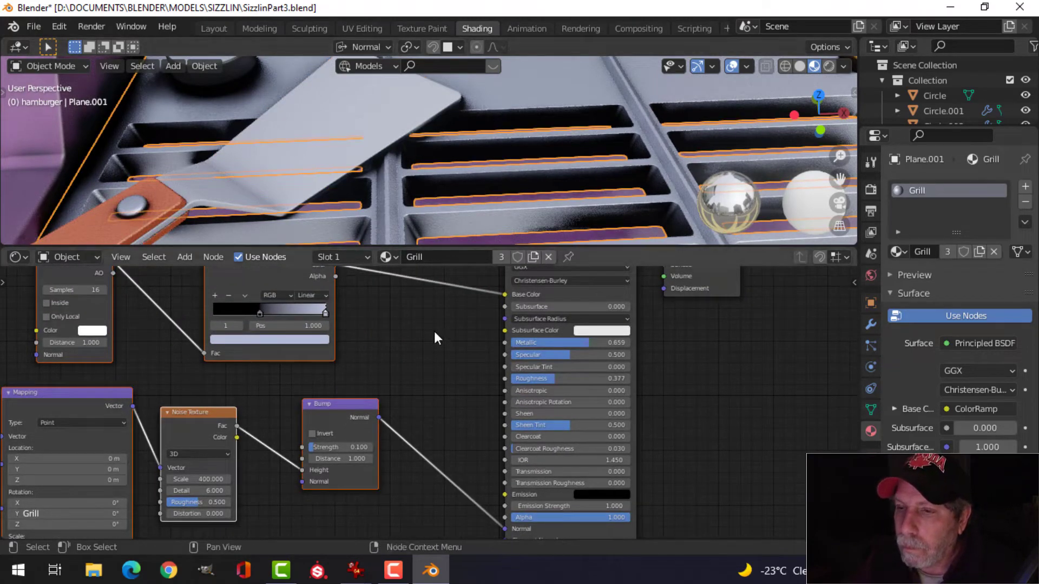
{"action": "left_click", "coordinate": [371, 122]}
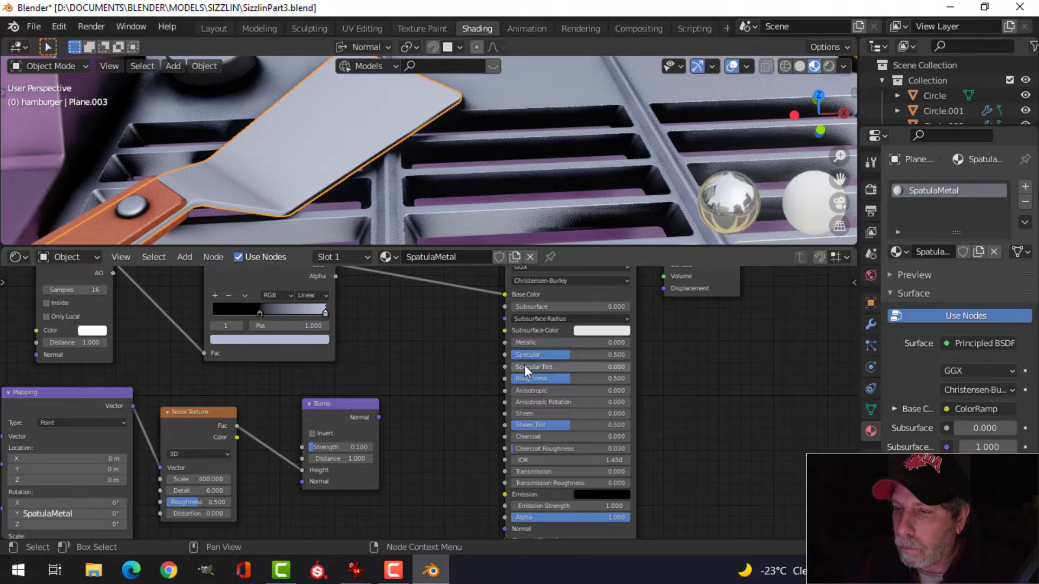
{"action": "left_click_drag", "start_coordinate": [537, 343], "coordinate": [578, 342]}
{"action": "scroll", "coordinate": [300, 177], "scroll_direction": "up", "scroll_amount": 3}
{"action": "middle_click_drag", "start_coordinate": [301, 176], "coordinate": [357, 177], "text": "shift"}
{"action": "scroll", "coordinate": [411, 418], "scroll_direction": "down", "scroll_amount": 1}
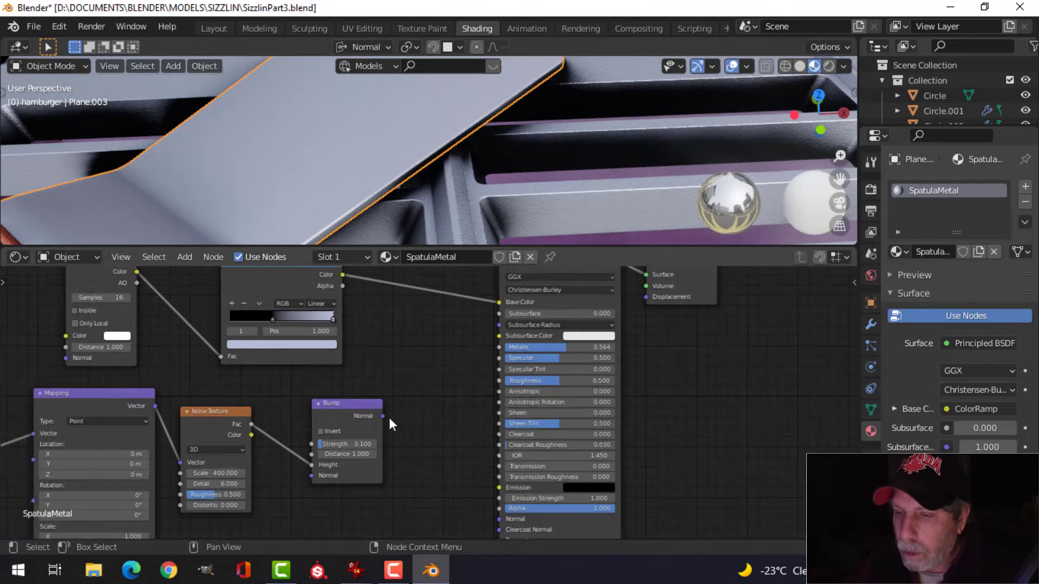
Step: Move the Bump node closer to the Noise Texture and connect its Normal output to the Principled BSDF's Normal input
{"action": "scroll", "coordinate": [396, 419], "scroll_direction": "down", "scroll_amount": 1}
{"action": "middle_click_drag", "start_coordinate": [419, 423], "coordinate": [385, 415]}
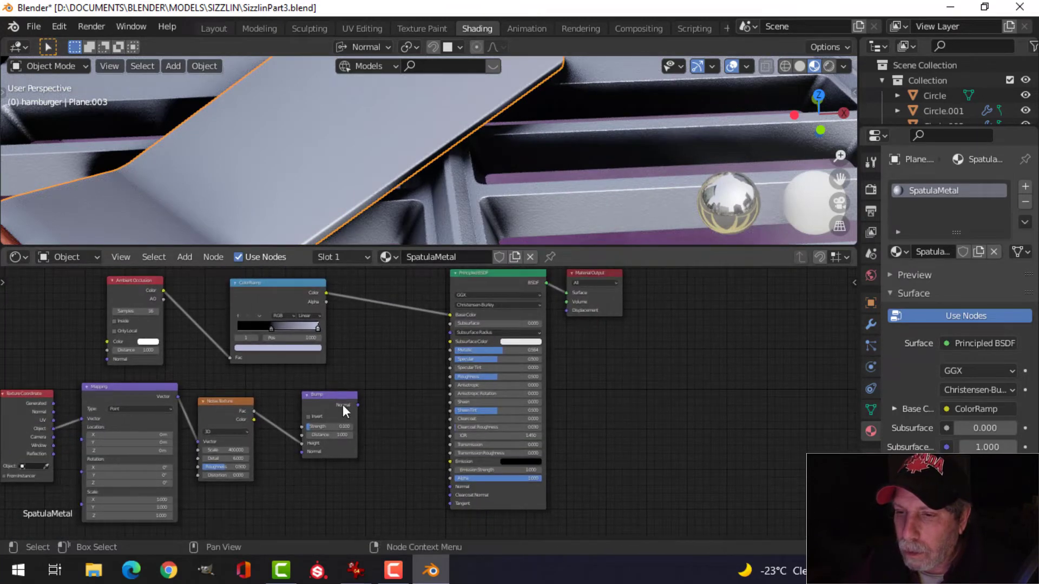
{"action": "left_click_drag", "start_coordinate": [333, 397], "coordinate": [449, 487]}
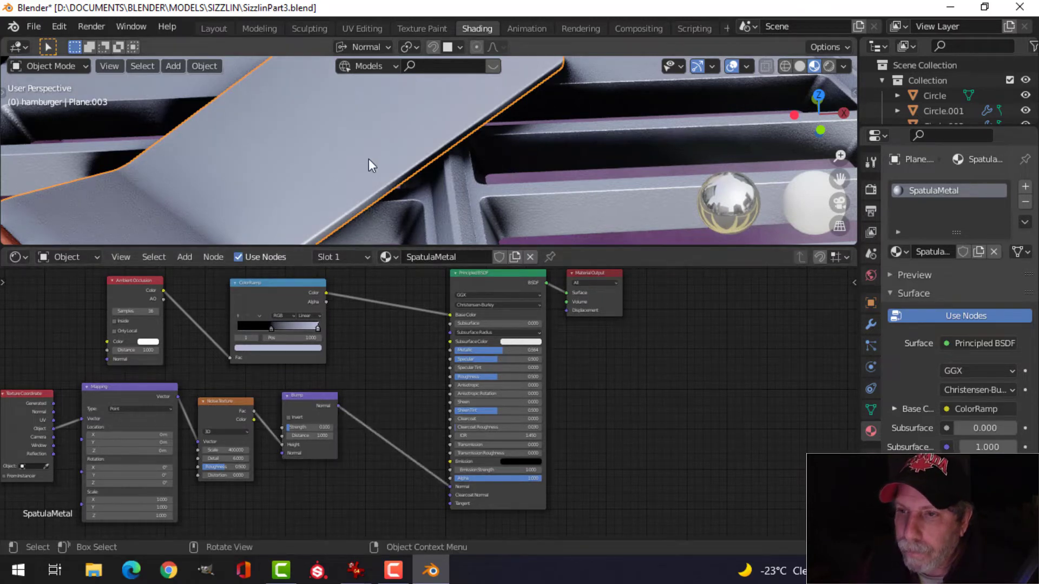
{"action": "scroll", "coordinate": [332, 180], "scroll_direction": "up", "scroll_amount": 2}
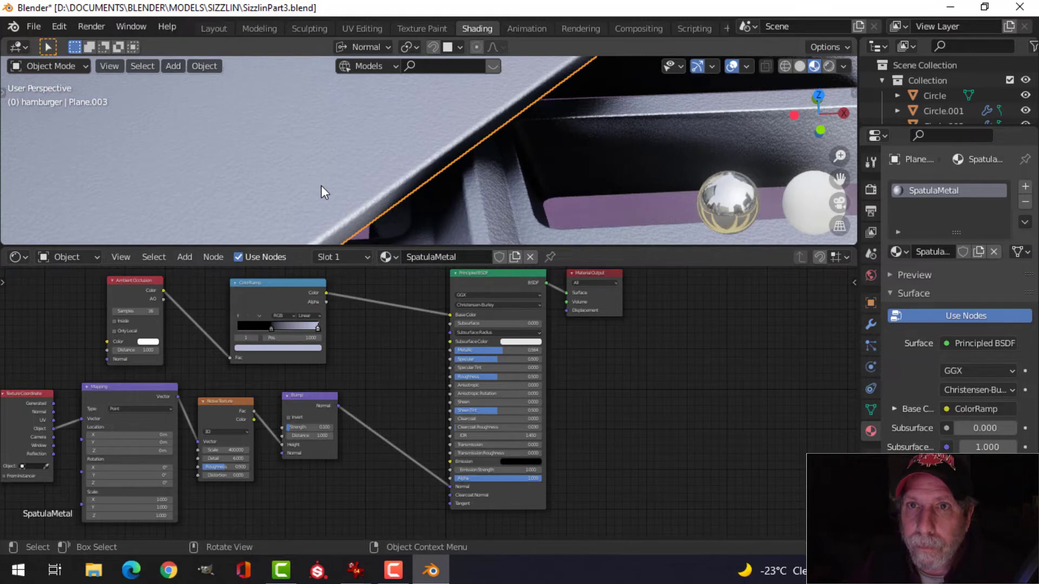
{"action": "scroll", "coordinate": [309, 185], "scroll_direction": "down", "scroll_amount": 6}
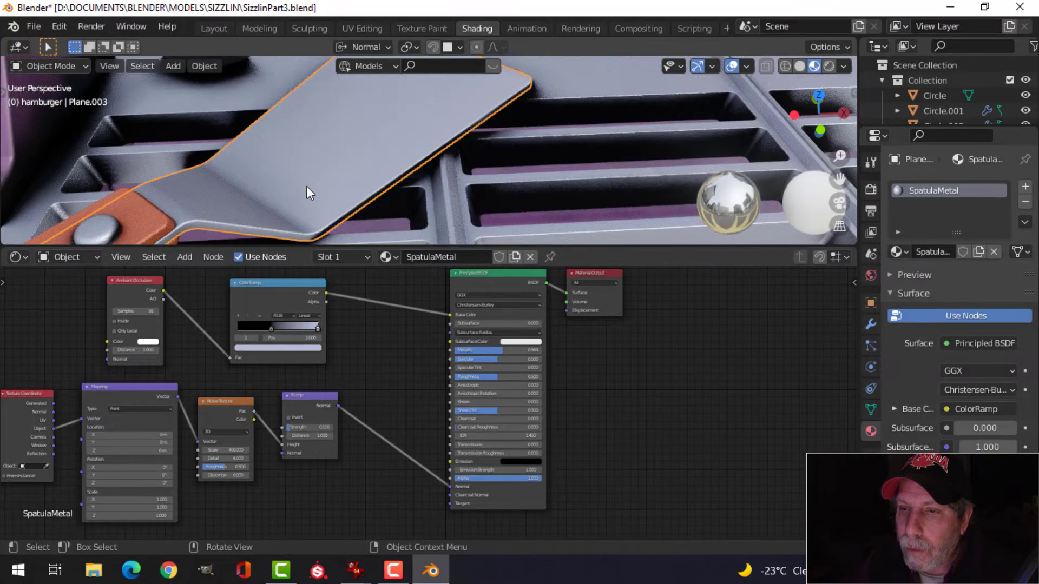
Step: Duplicate the Texture Coordinate, Mapping and Noise Texture nodes and place the copies below the originals
{"action": "scroll", "coordinate": [330, 428], "scroll_direction": "down", "scroll_amount": 2}
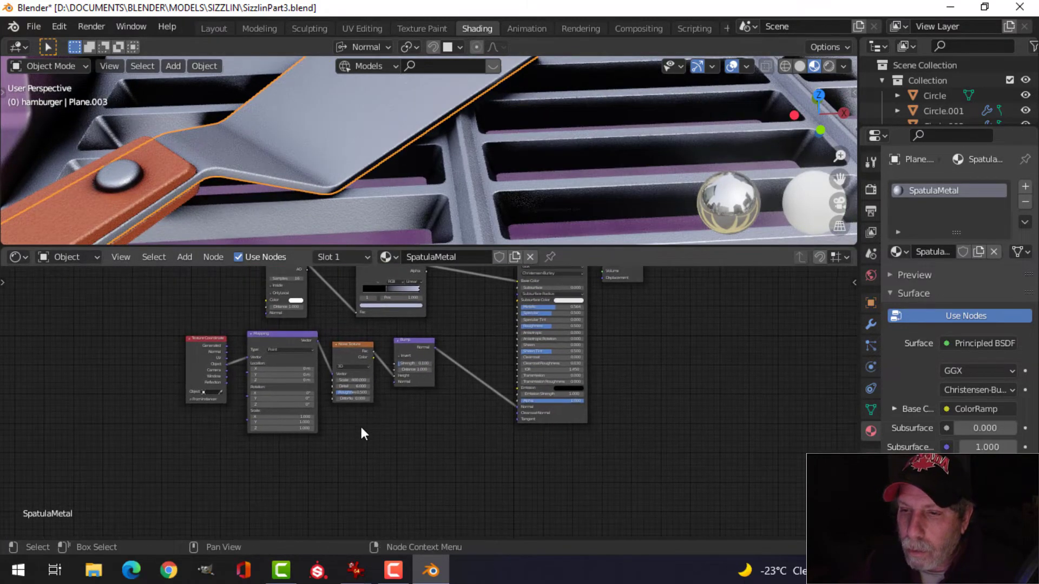
{"action": "scroll", "coordinate": [361, 432], "scroll_direction": "up", "scroll_amount": 1}
{"action": "left_click_drag", "start_coordinate": [107, 321], "coordinate": [373, 390]}
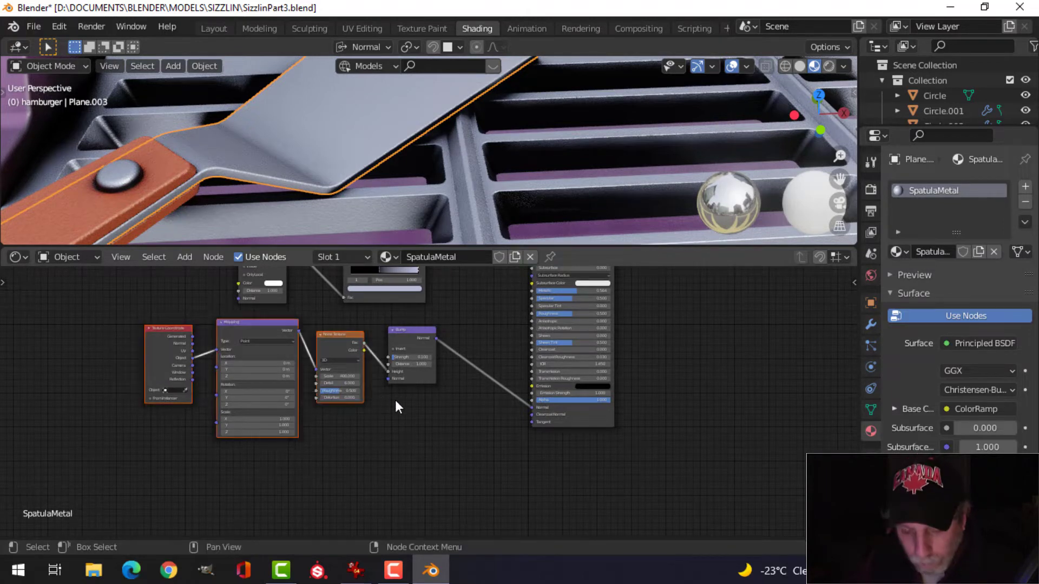
{"action": "key", "text": "shift+d"}
{"action": "left_click", "coordinate": [393, 534]}
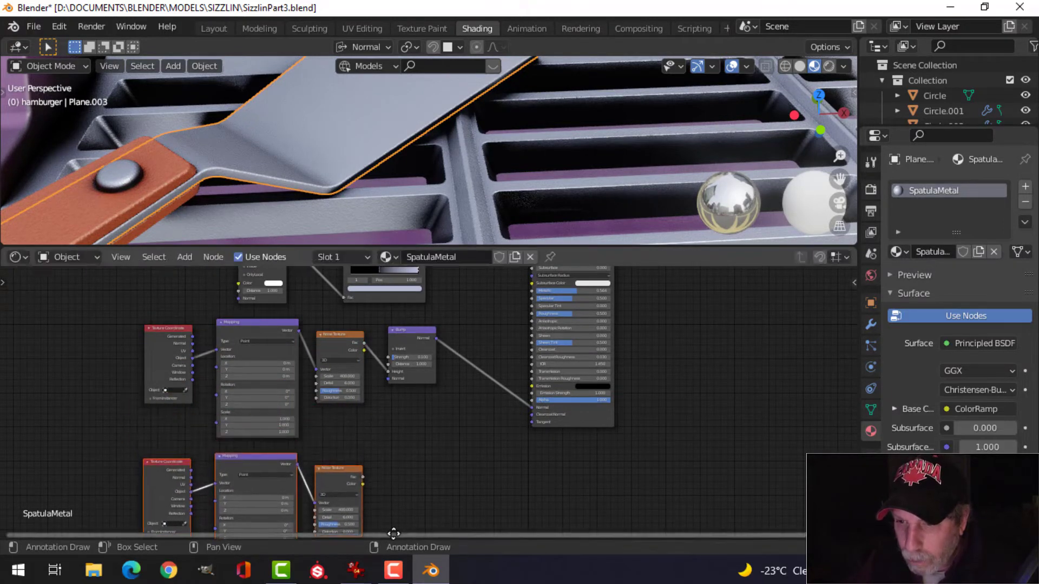
Step: Switch the duplicated Noise Texture node to a Wave Texture
{"action": "middle_click_drag", "start_coordinate": [404, 467], "coordinate": [406, 377]}
{"action": "scroll", "coordinate": [394, 407], "scroll_direction": "up", "scroll_amount": 4}
{"action": "left_click", "coordinate": [312, 378]}
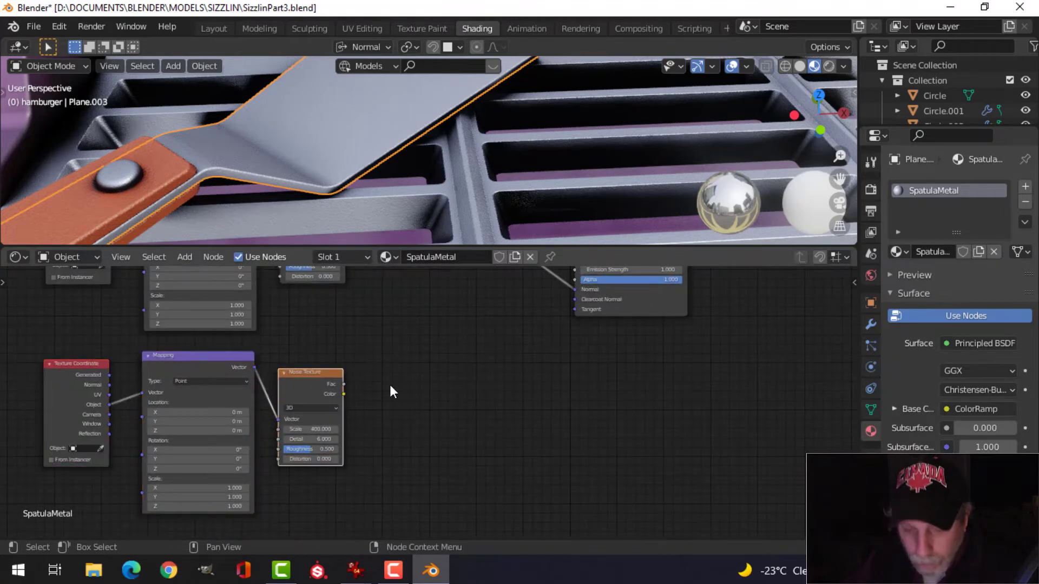
{"action": "key", "text": "shift+s"}
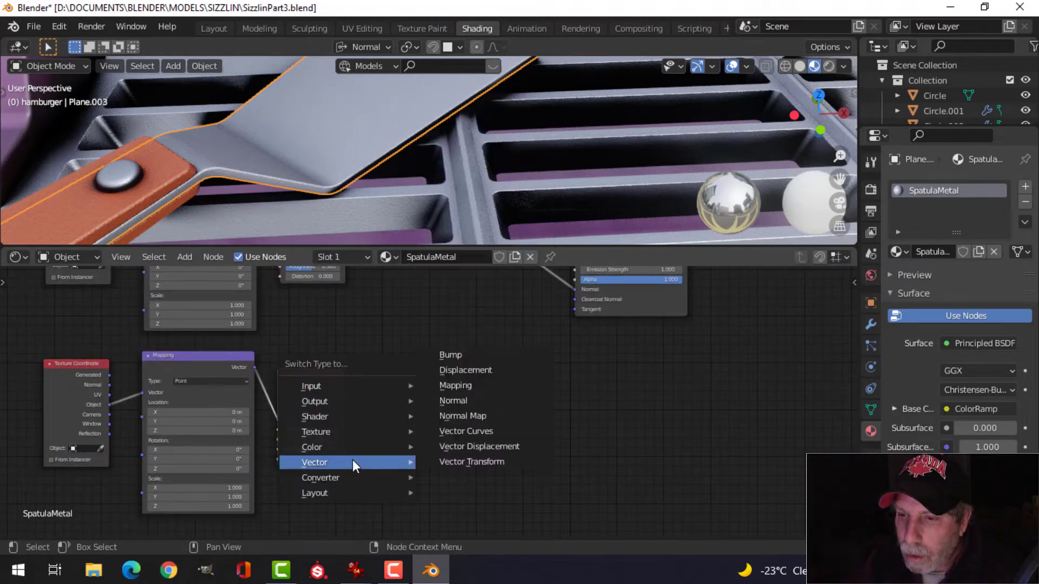
{"action": "mouse_move", "coordinate": [346, 429]}
{"action": "left_click", "coordinate": [443, 414]}
Step: Move the Bump node toward the Principled BSDF and insert a MixRGB node on the link between Noise Texture and Bump
{"action": "scroll", "coordinate": [402, 444], "scroll_direction": "up", "scroll_amount": 3}
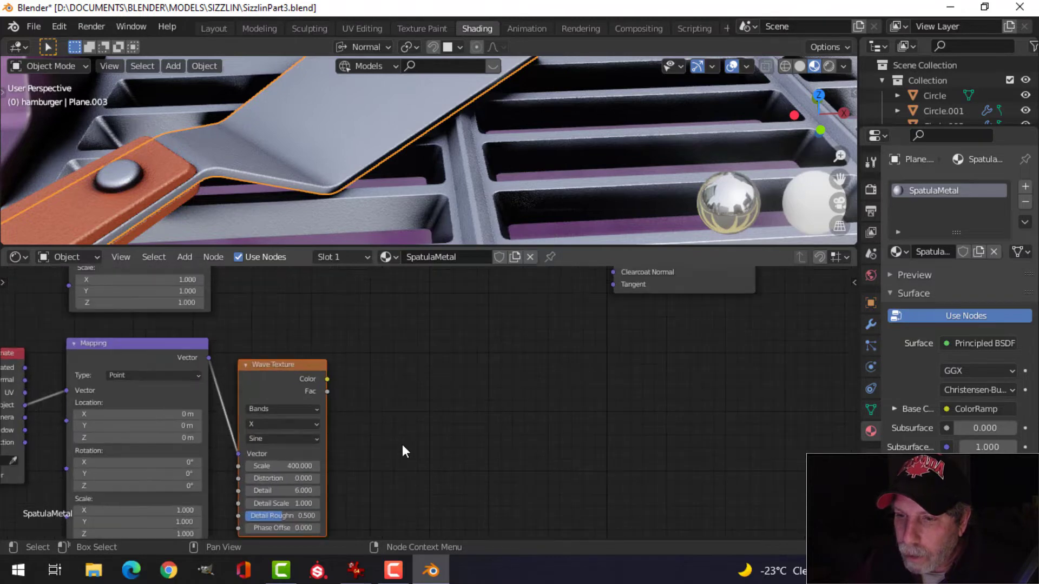
{"action": "scroll", "coordinate": [377, 438], "scroll_direction": "down", "scroll_amount": 3}
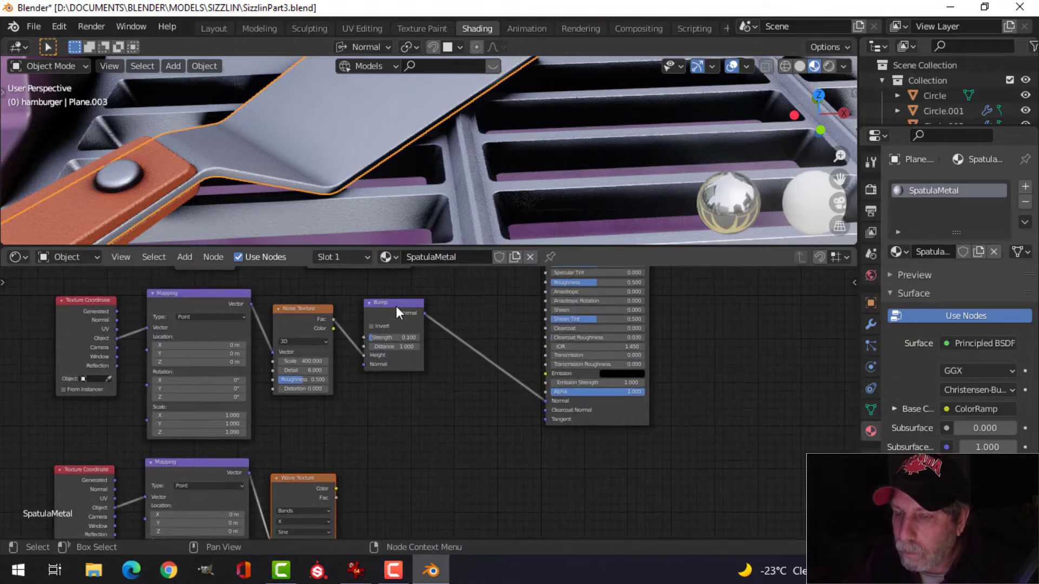
{"action": "left_click_drag", "start_coordinate": [396, 306], "coordinate": [484, 315]}
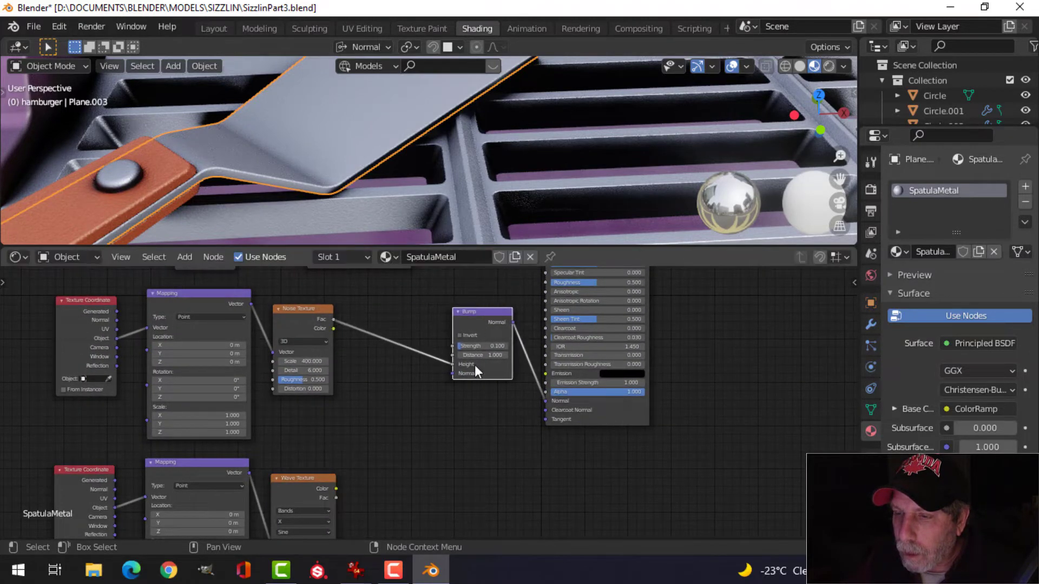
{"action": "scroll", "coordinate": [499, 374], "scroll_direction": "up", "scroll_amount": 2}
{"action": "scroll", "coordinate": [428, 426], "scroll_direction": "down", "scroll_amount": 2}
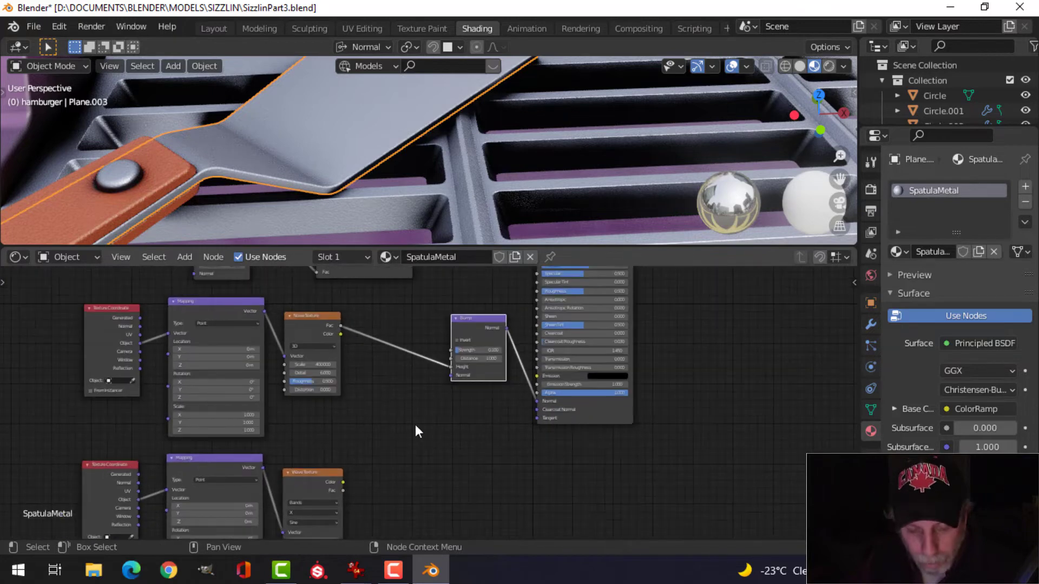
{"action": "key", "text": "shift+a"}
{"action": "mouse_move", "coordinate": [375, 410]}
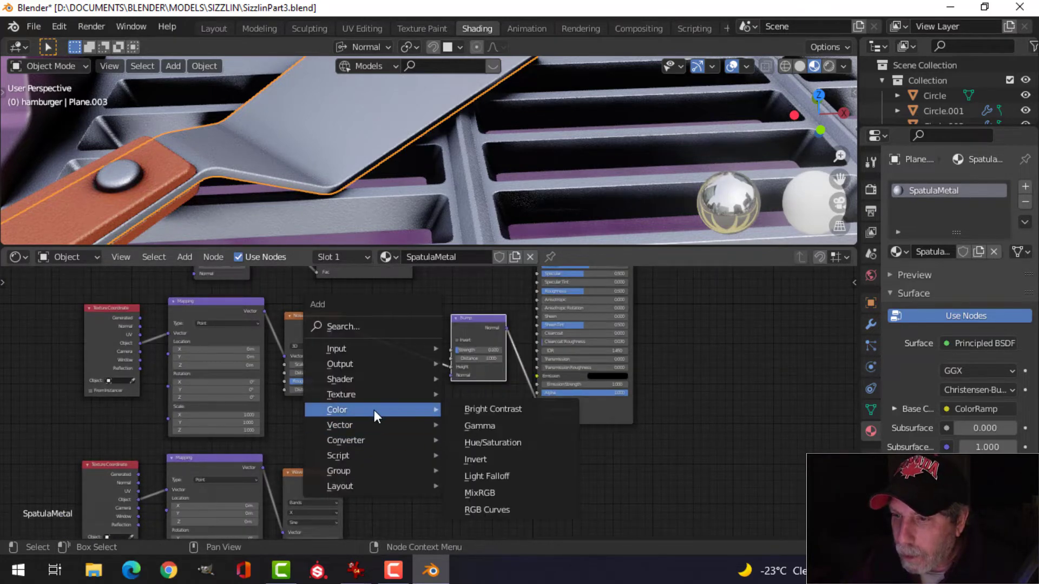
{"action": "left_click", "coordinate": [488, 490]}
{"action": "left_click", "coordinate": [403, 371]}
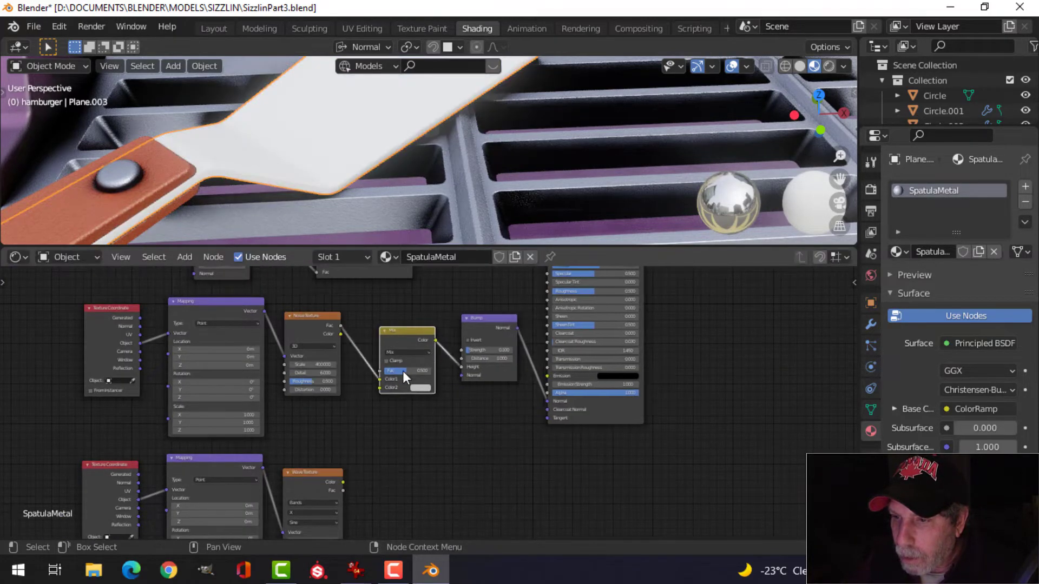
Step: Shift the lower node row to the left and connect the Wave Texture's Fac output to the Mix node's Color2 input
{"action": "scroll", "coordinate": [401, 457], "scroll_direction": "up", "scroll_amount": 1}
{"action": "middle_click_drag", "start_coordinate": [399, 460], "coordinate": [421, 399], "text": "shift"}
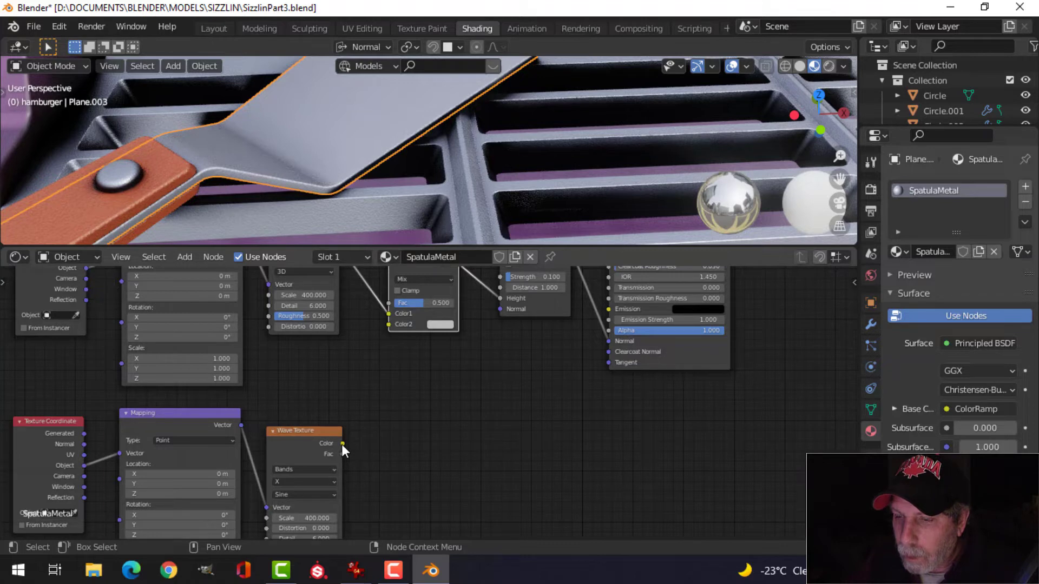
{"action": "scroll", "coordinate": [401, 396], "scroll_direction": "down", "scroll_amount": 2}
{"action": "middle_click_drag", "start_coordinate": [397, 411], "coordinate": [384, 396], "text": "shift"}
{"action": "scroll", "coordinate": [359, 413], "scroll_direction": "up", "scroll_amount": 1}
{"action": "scroll", "coordinate": [360, 414], "scroll_direction": "up", "scroll_amount": 1}
{"action": "left_click_drag", "start_coordinate": [2, 401], "coordinate": [318, 455]}
{"action": "key", "text": "g"}
{"action": "left_click", "coordinate": [189, 435]}
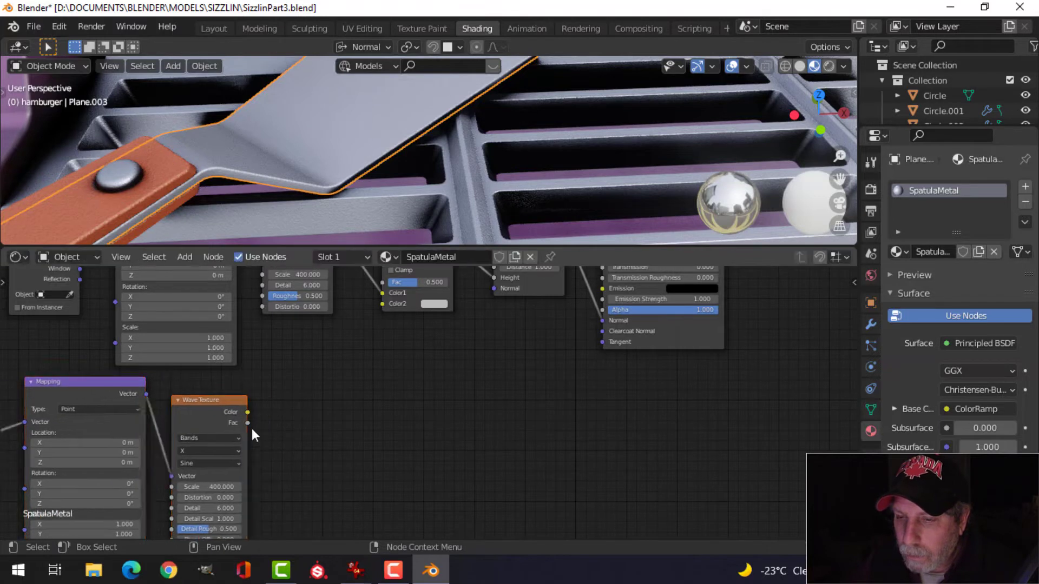
{"action": "left_click_drag", "start_coordinate": [247, 422], "coordinate": [383, 303]}
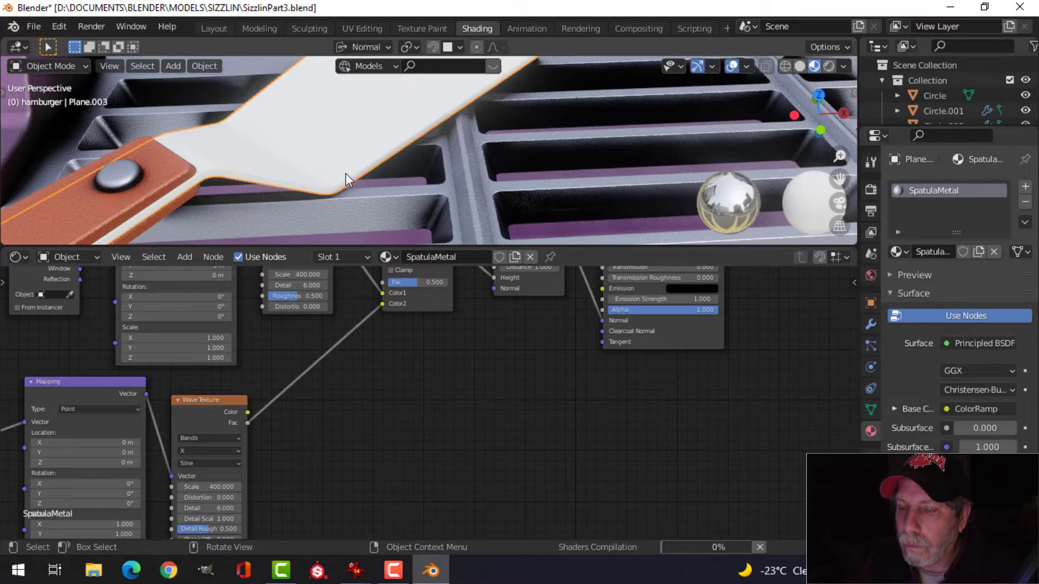
Step: Inspect the spatula's surface and preview the Wave Texture's output directly on it through a Viewer
{"action": "scroll", "coordinate": [346, 173], "scroll_direction": "up", "scroll_amount": 5}
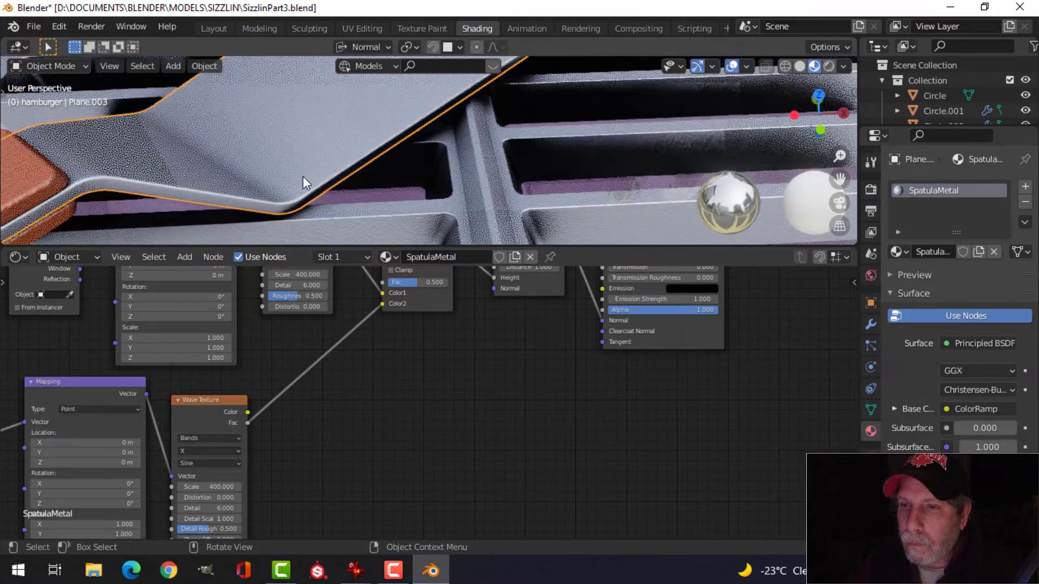
{"action": "scroll", "coordinate": [271, 461], "scroll_direction": "down", "scroll_amount": 3}
{"action": "middle_click_drag", "start_coordinate": [262, 460], "coordinate": [394, 473]}
{"action": "middle_click_drag", "start_coordinate": [449, 413], "coordinate": [370, 508]}
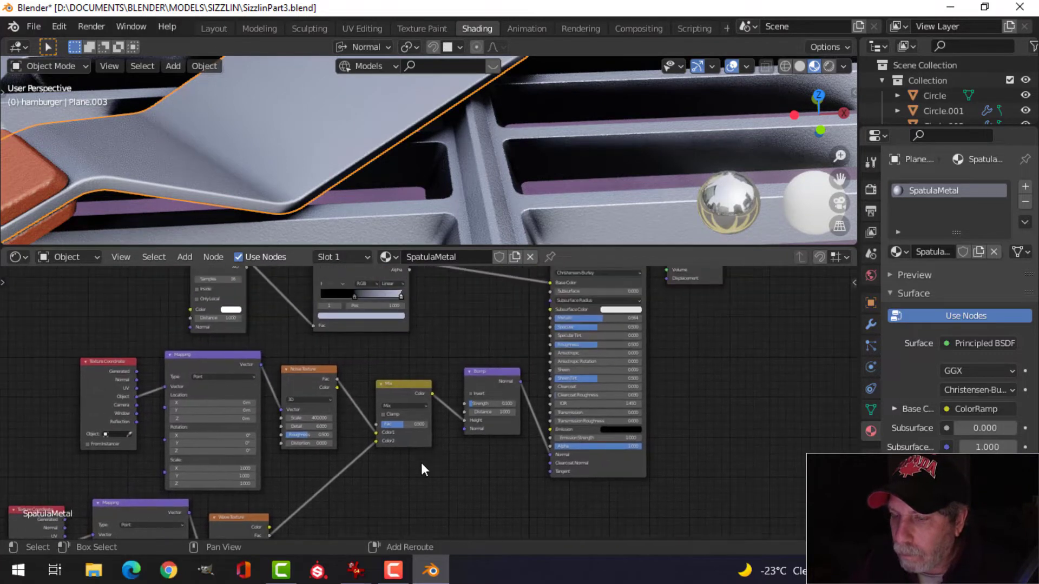
{"action": "middle_click_drag", "start_coordinate": [426, 459], "coordinate": [487, 382]}
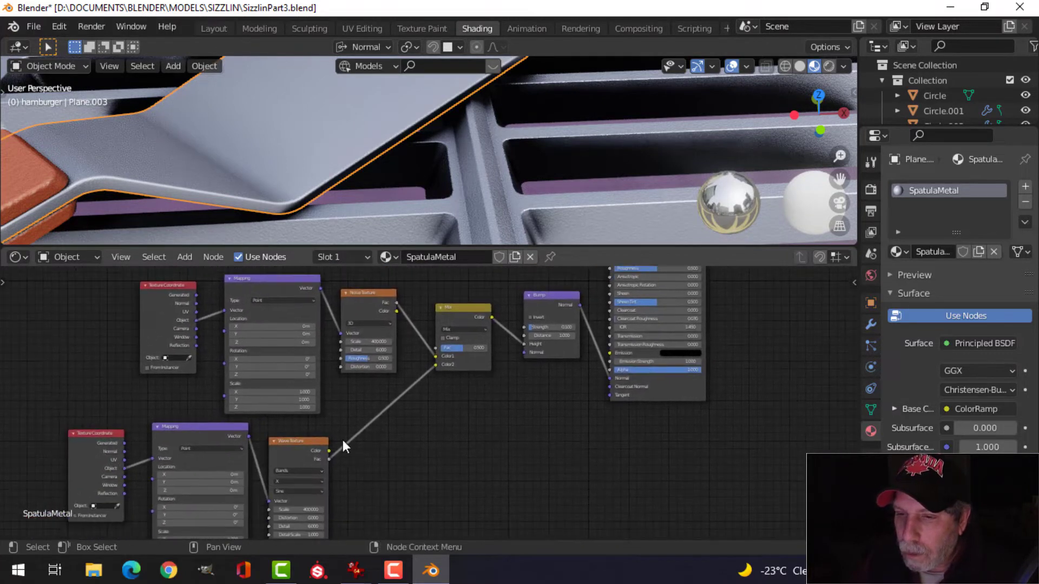
{"action": "left_click", "coordinate": [307, 438], "text": "ctrl+shift"}
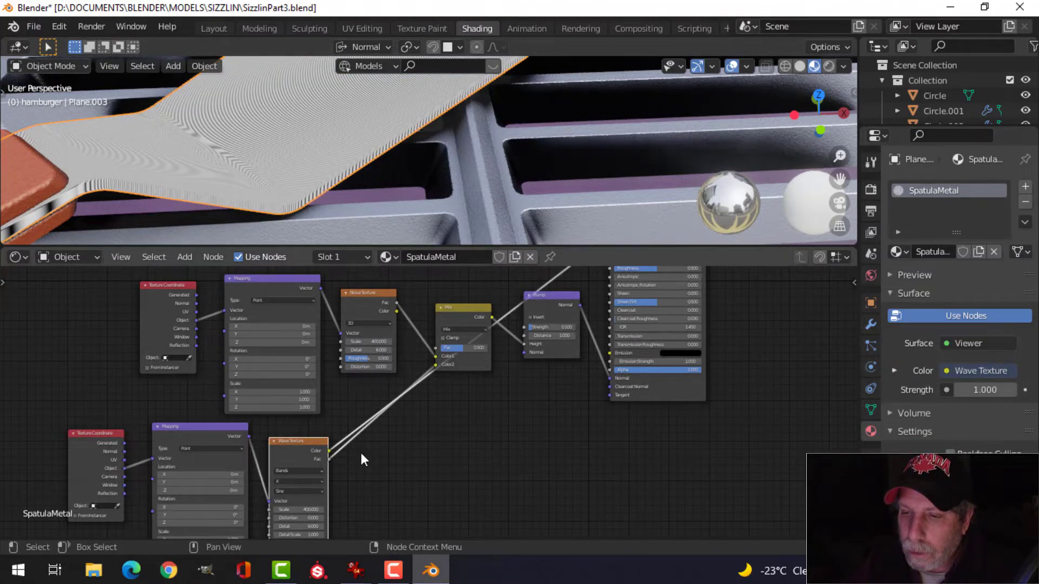
Step: Set the Wave Texture's Scale to 100
{"action": "middle_click_drag", "start_coordinate": [361, 454], "coordinate": [414, 417]}
{"action": "scroll", "coordinate": [359, 436], "scroll_direction": "up", "scroll_amount": 3}
{"action": "scroll", "coordinate": [415, 418], "scroll_direction": "up", "scroll_amount": 3}
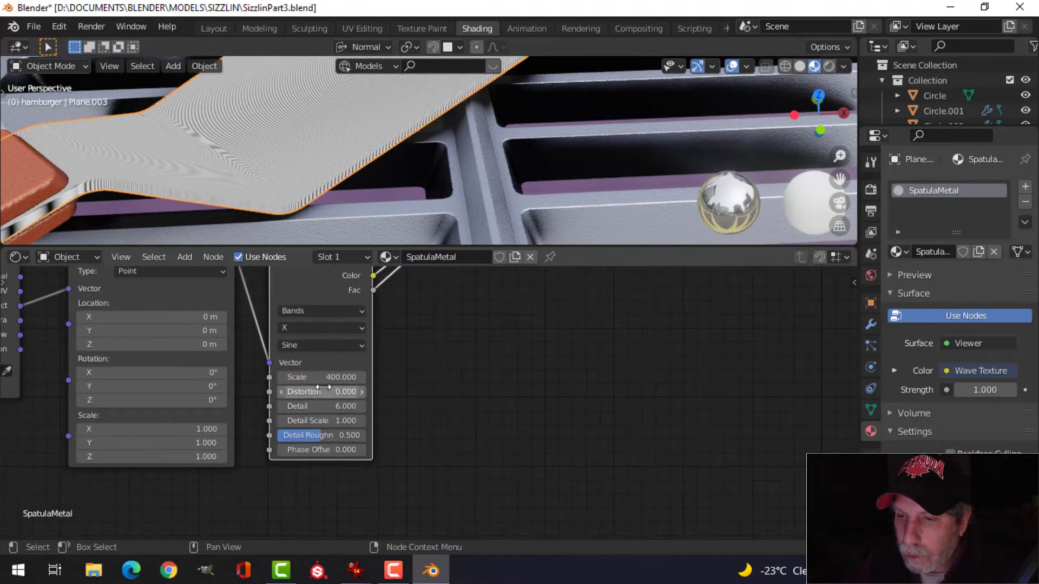
{"action": "left_click", "coordinate": [323, 377]}
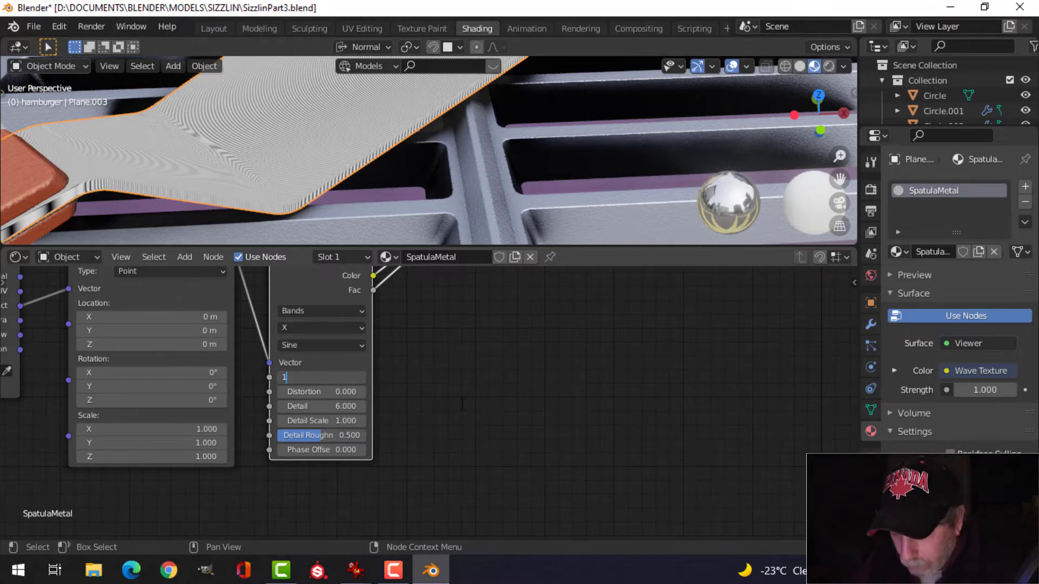
{"action": "key", "text": "Return"}
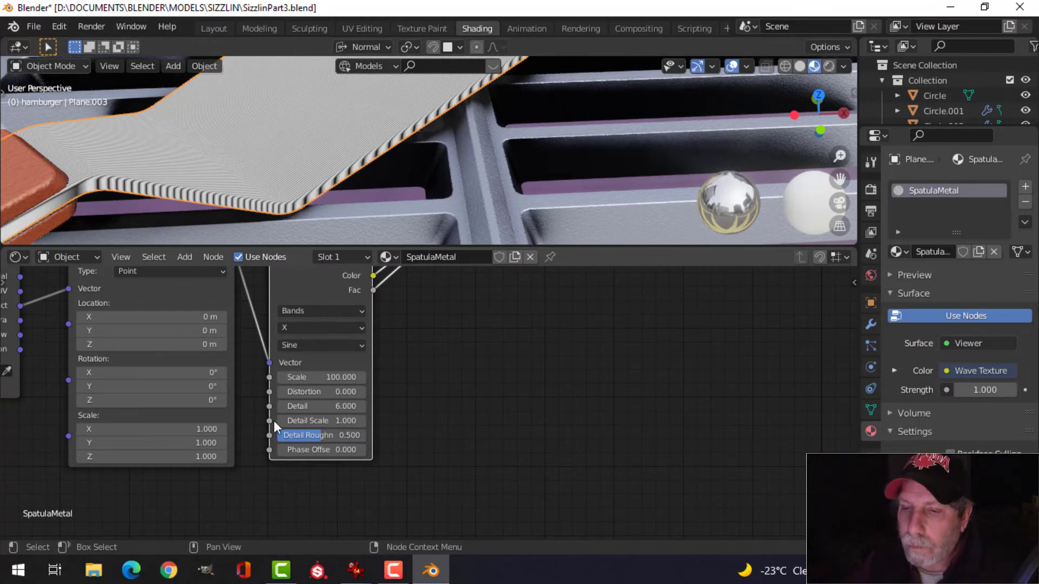
Step: View the flat of the spatula blade and set the Wave Texture's Scale to 8
{"action": "scroll", "coordinate": [252, 413], "scroll_direction": "down", "scroll_amount": 3}
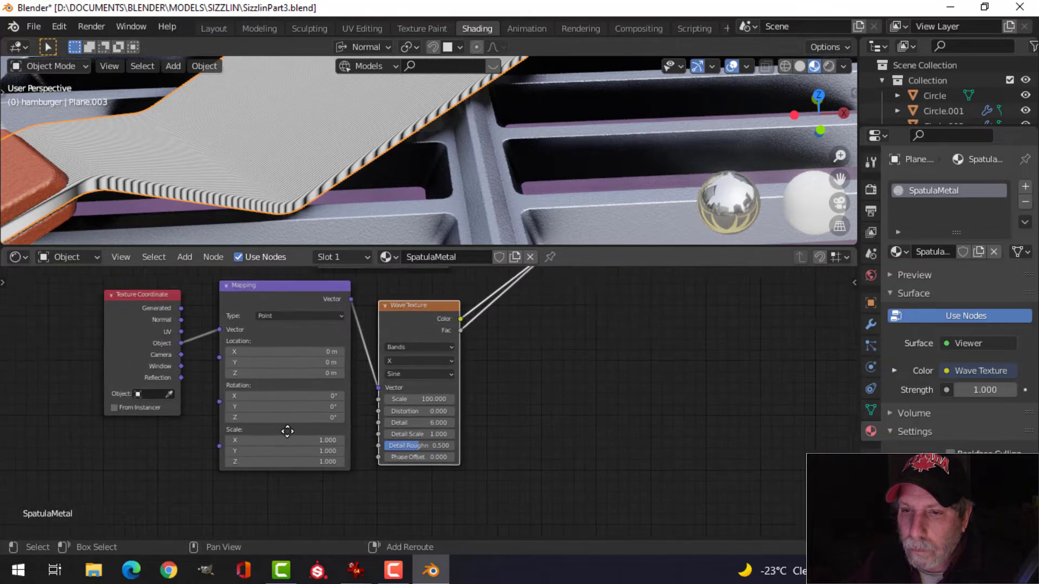
{"action": "middle_click_drag", "start_coordinate": [287, 431], "coordinate": [328, 444]}
{"action": "middle_click_drag", "start_coordinate": [307, 174], "coordinate": [307, 199]}
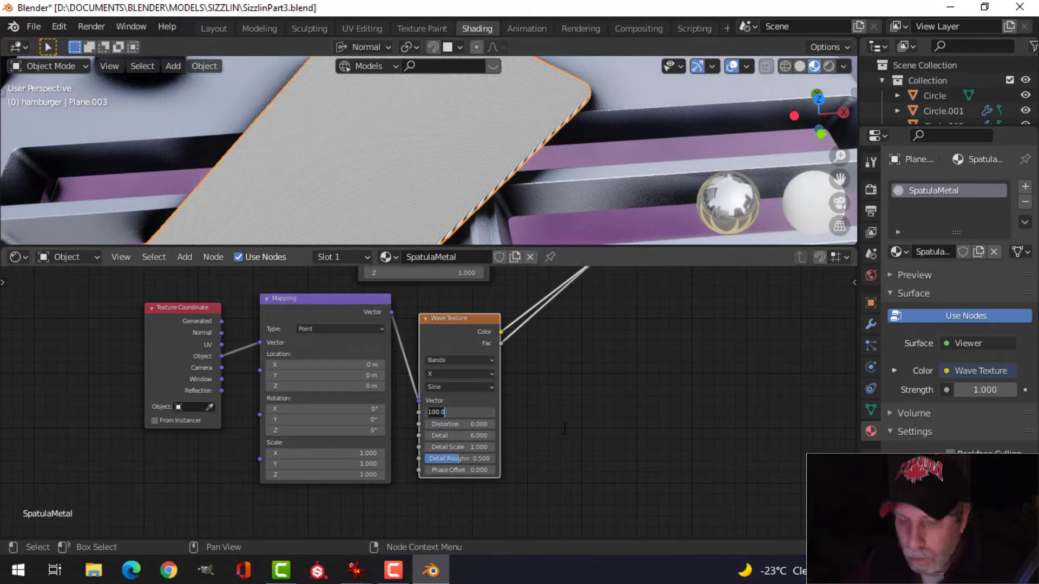
{"action": "key", "text": "Return"}
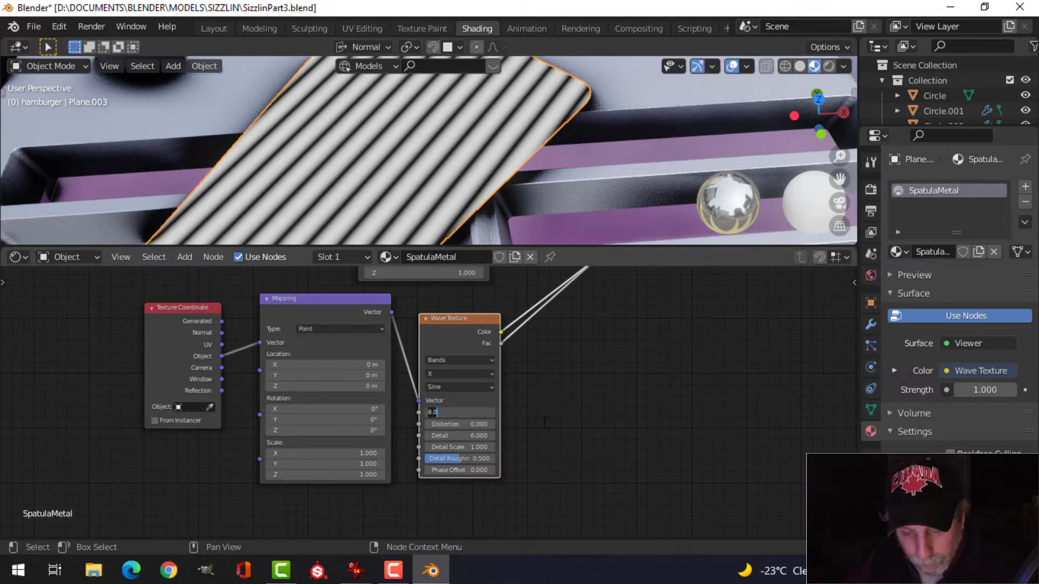
Step: Set the Wave Texture's Scale to 25 and its Mapping node's Rotation to X 5.6°, Y -43.6°, Z 38.2°
{"action": "key", "text": "Return"}
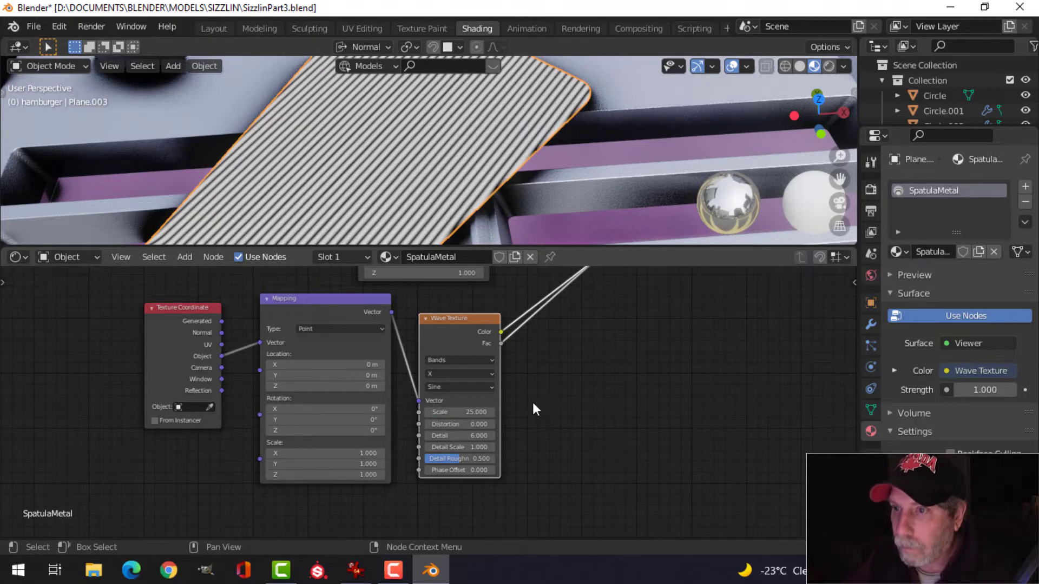
{"action": "scroll", "coordinate": [497, 424], "scroll_direction": "down", "scroll_amount": 1}
{"action": "scroll", "coordinate": [498, 428], "scroll_direction": "up", "scroll_amount": 4}
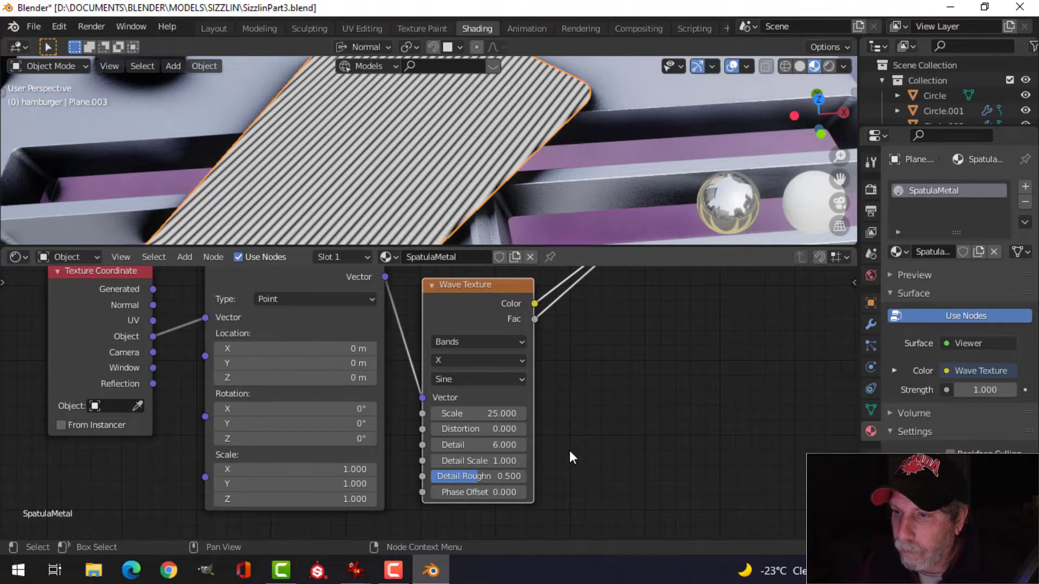
{"action": "scroll", "coordinate": [427, 400], "scroll_direction": "down", "scroll_amount": 1}
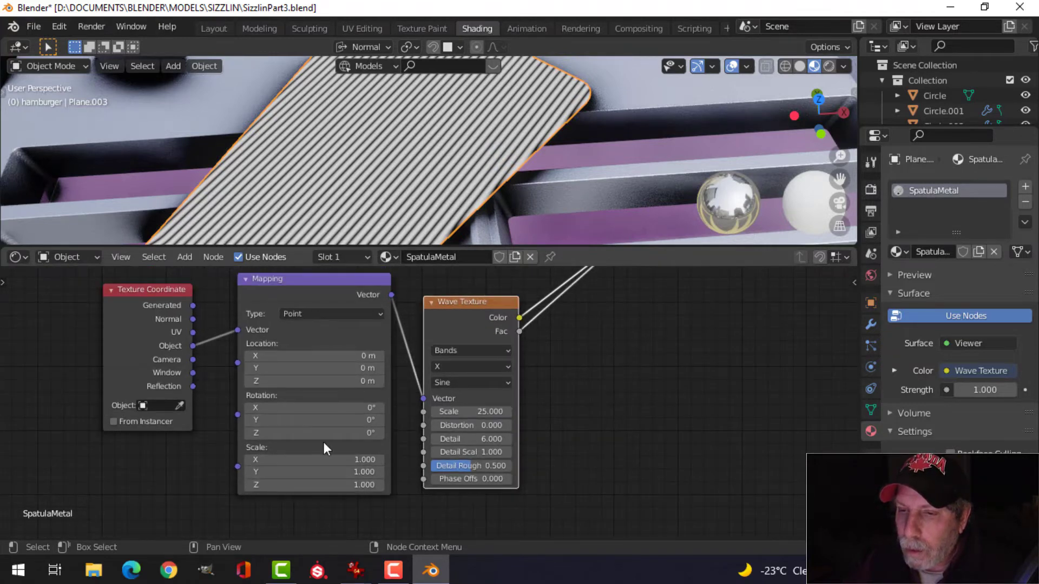
{"action": "left_click_drag", "start_coordinate": [302, 432], "coordinate": [135, 420]}
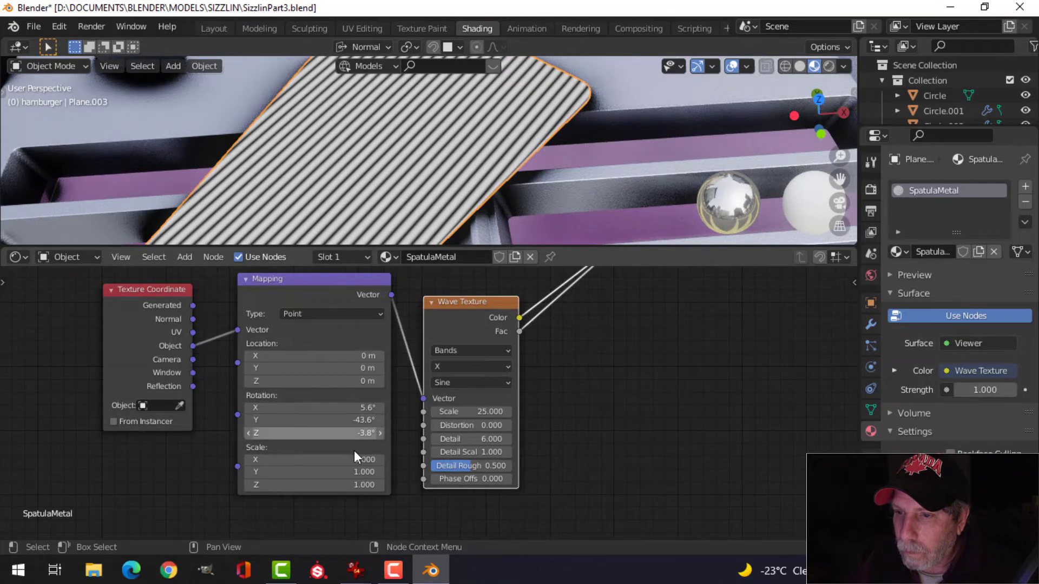
{"action": "left_click_drag", "start_coordinate": [336, 433], "coordinate": [469, 433]}
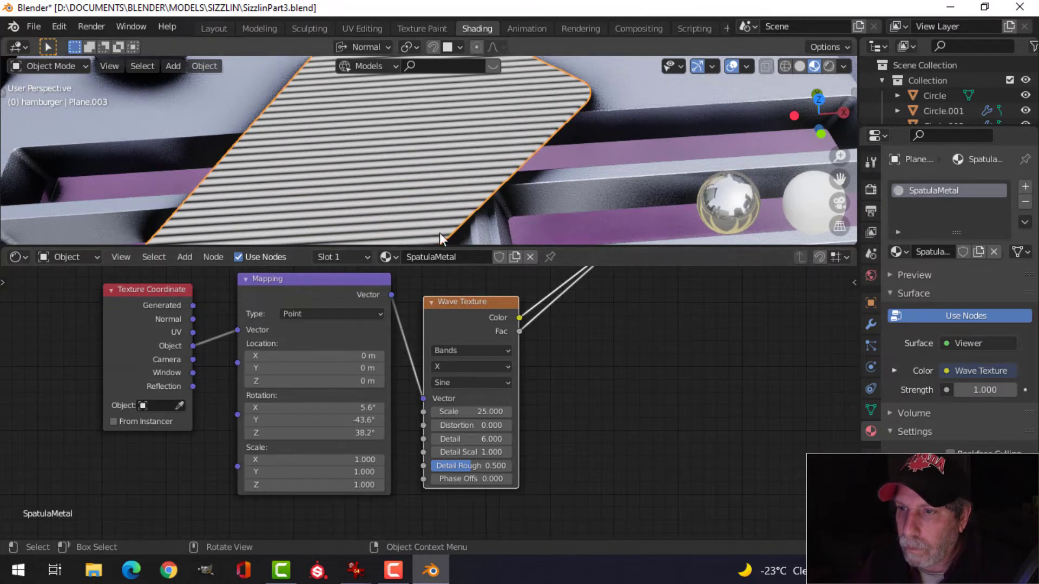
{"action": "scroll", "coordinate": [432, 197], "scroll_direction": "down", "scroll_amount": 6}
{"action": "middle_click_drag", "start_coordinate": [410, 155], "coordinate": [404, 199]}
{"action": "scroll", "coordinate": [615, 375], "scroll_direction": "down", "scroll_amount": 2}
Step: Reconnect the Principled BSDF to the material's surface output in place of the Viewer and inspect the spatula blade
{"action": "middle_click_drag", "start_coordinate": [616, 379], "coordinate": [488, 487]}
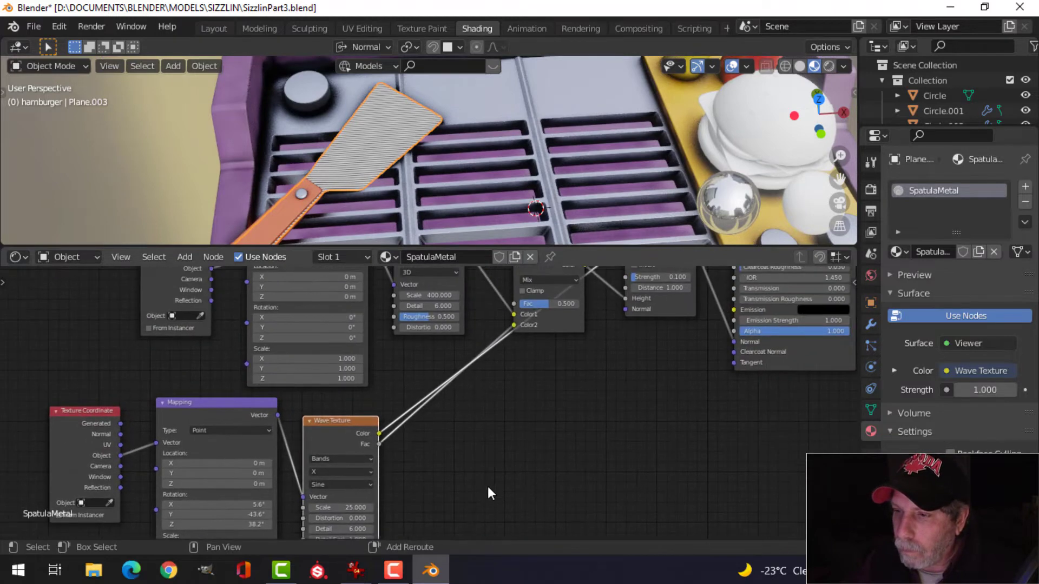
{"action": "scroll", "coordinate": [508, 435], "scroll_direction": "down", "scroll_amount": 3}
{"action": "scroll", "coordinate": [505, 435], "scroll_direction": "up", "scroll_amount": 4}
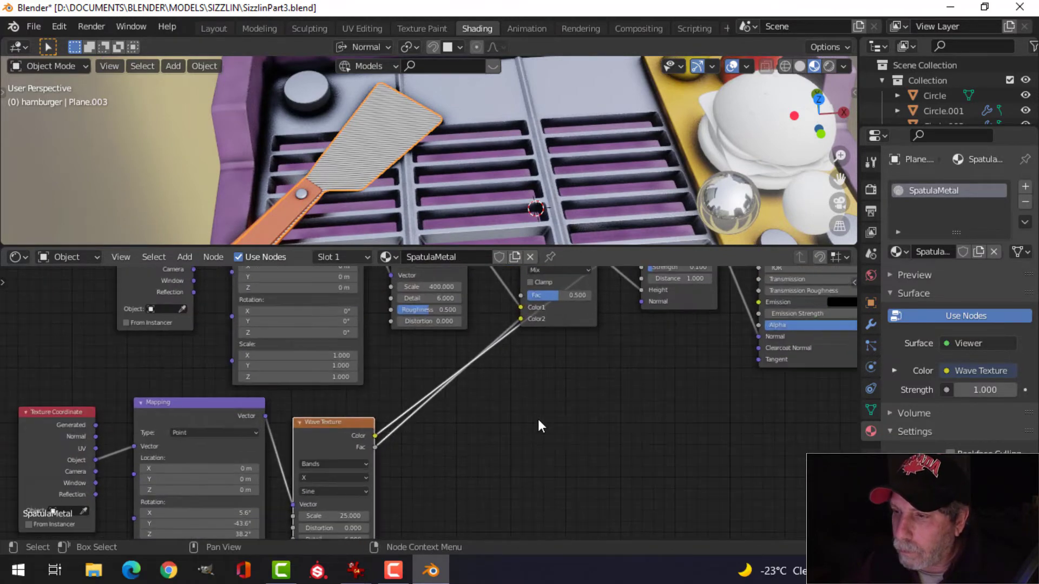
{"action": "scroll", "coordinate": [602, 436], "scroll_direction": "down", "scroll_amount": 10}
{"action": "middle_click_drag", "start_coordinate": [625, 425], "coordinate": [518, 504]}
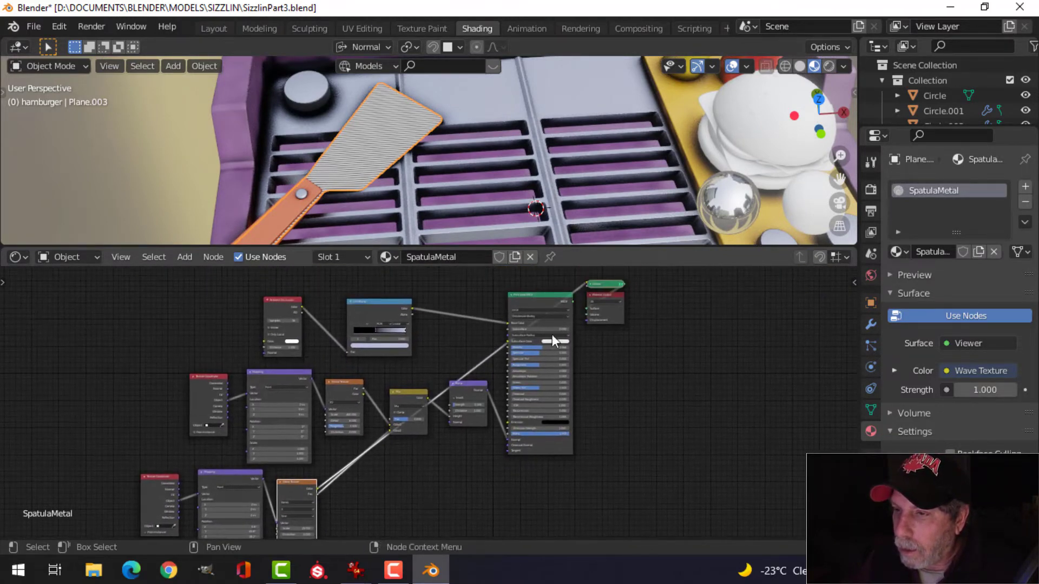
{"action": "left_click", "coordinate": [530, 301], "text": "ctrl+shift"}
{"action": "scroll", "coordinate": [374, 154], "scroll_direction": "up", "scroll_amount": 5}
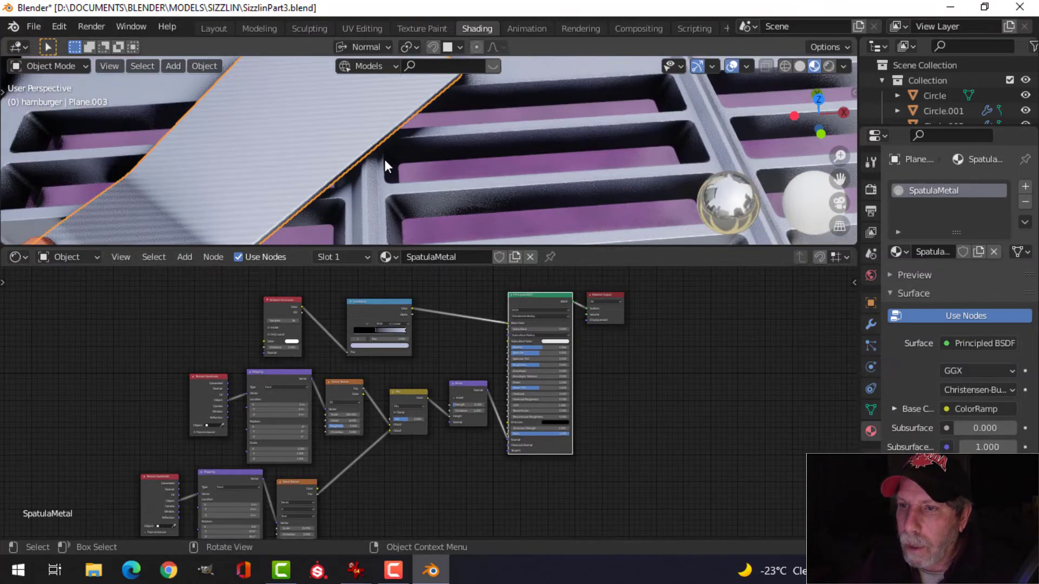
{"action": "scroll", "coordinate": [403, 124], "scroll_direction": "down", "scroll_amount": 2}
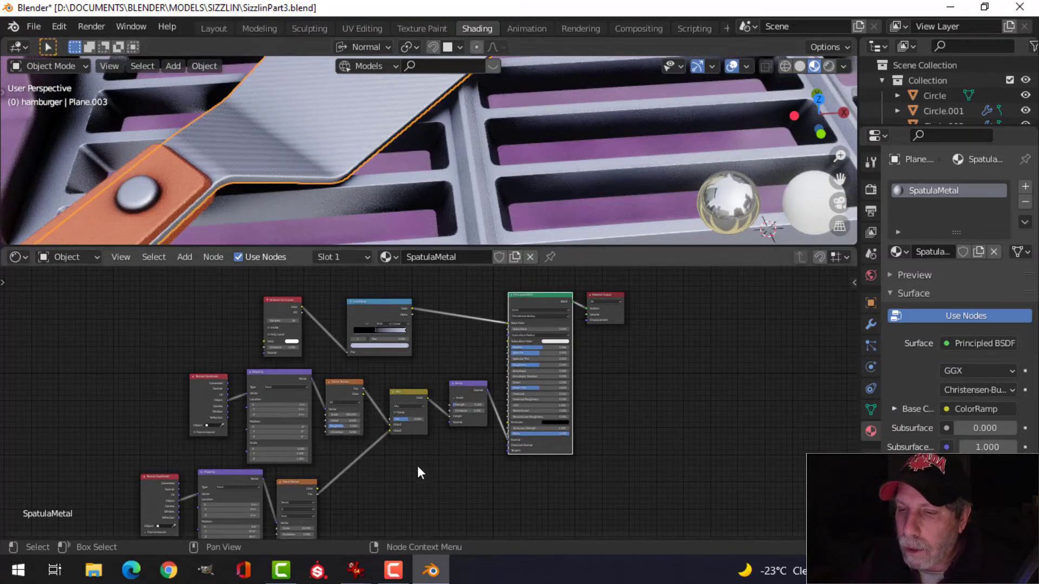
Step: Insert a ColorRamp node between the Wave Texture's Fac output and the Mix node's Color2 input
{"action": "scroll", "coordinate": [417, 473], "scroll_direction": "up", "scroll_amount": 3}
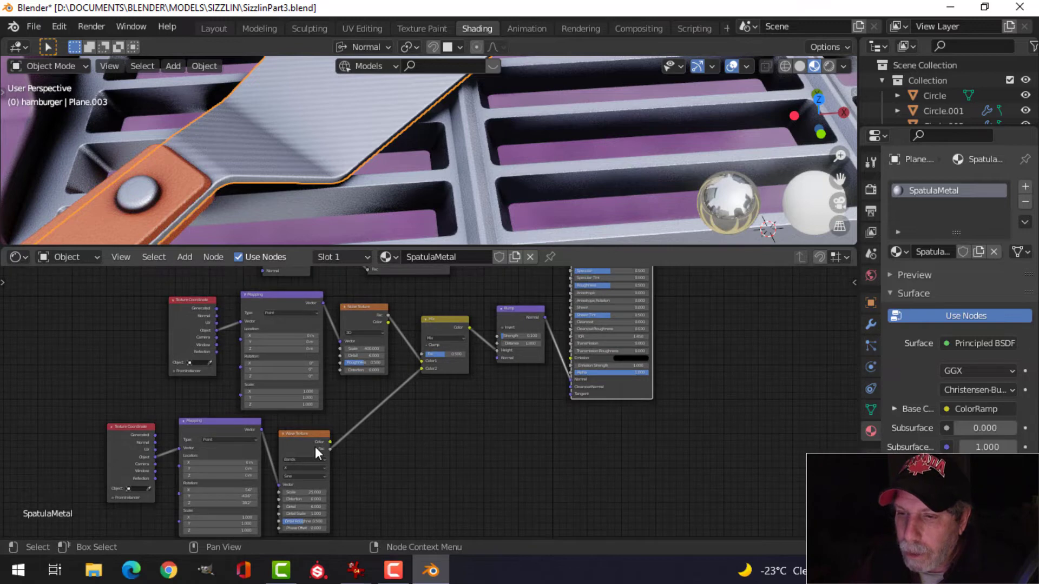
{"action": "scroll", "coordinate": [425, 466], "scroll_direction": "up", "scroll_amount": 1}
{"action": "key", "text": "shift+a"}
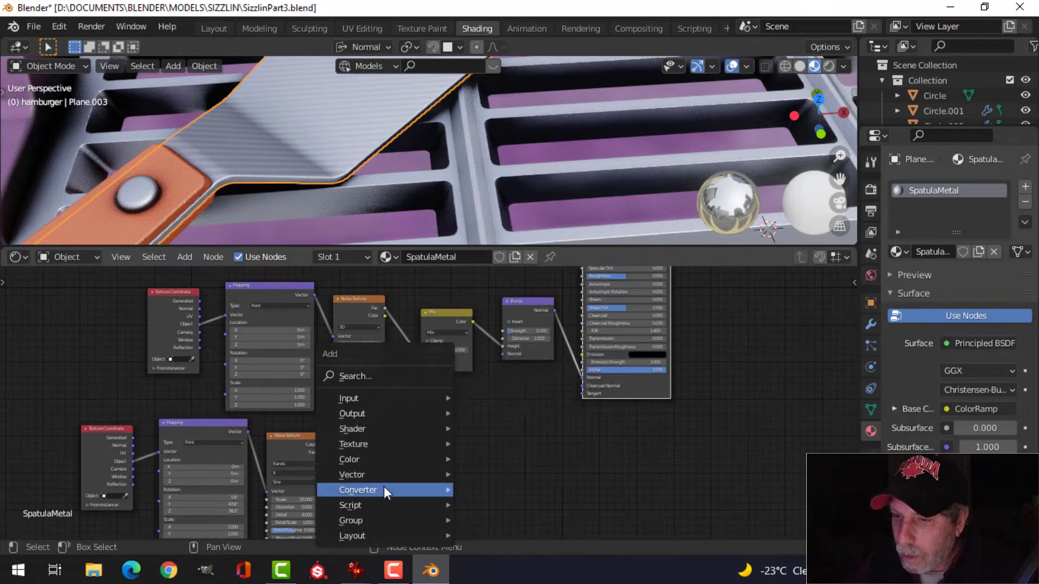
{"action": "mouse_move", "coordinate": [384, 490]}
{"action": "left_click", "coordinate": [513, 288]}
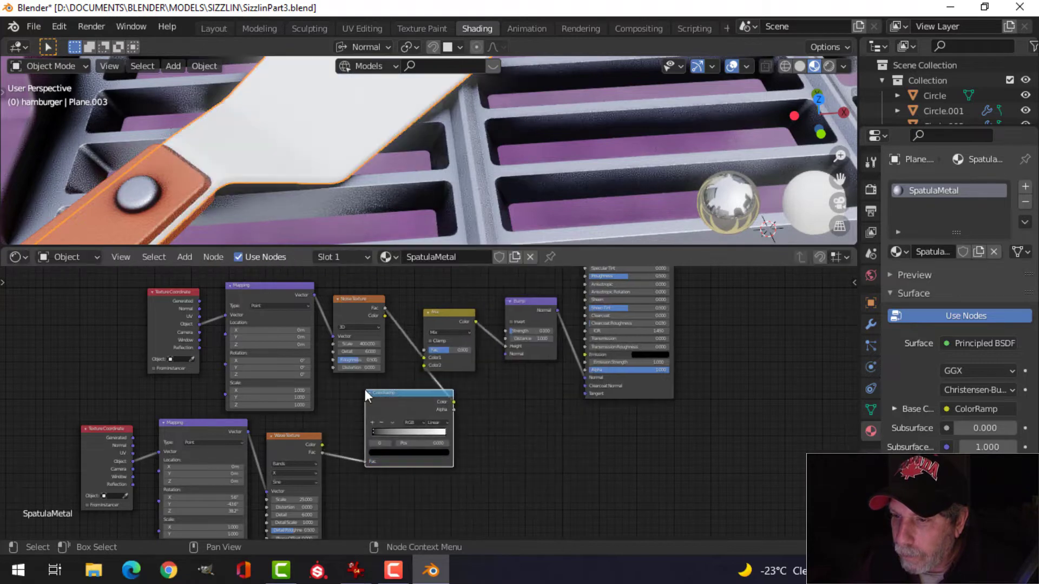
{"action": "left_click", "coordinate": [436, 437]}
Step: Tighten the wave's ColorRamp by moving the black stop to 0.223 and the white stop to 0.686
{"action": "scroll", "coordinate": [437, 437], "scroll_direction": "up", "scroll_amount": 3}
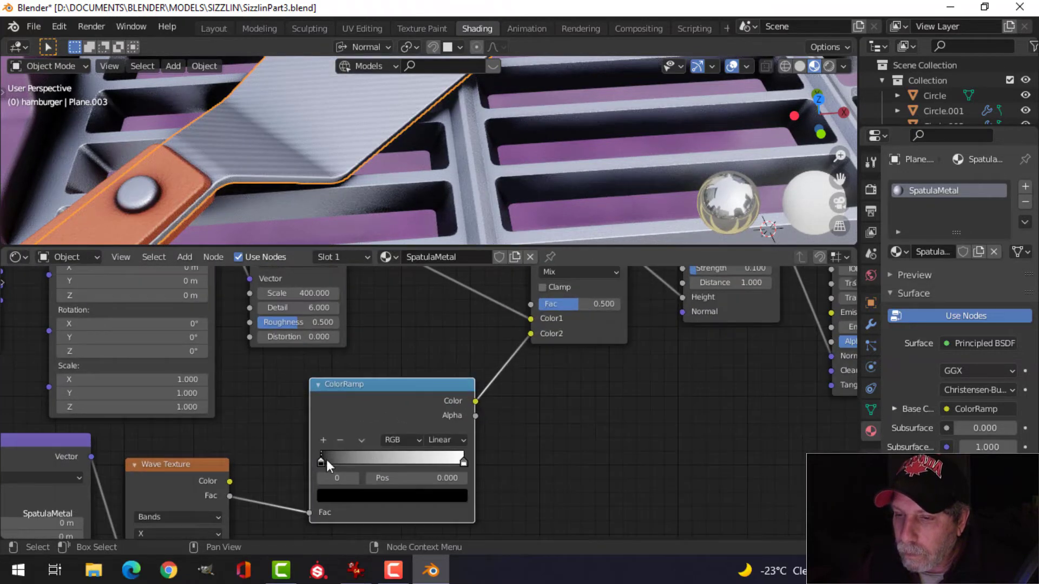
{"action": "left_click_drag", "start_coordinate": [322, 462], "coordinate": [387, 465]}
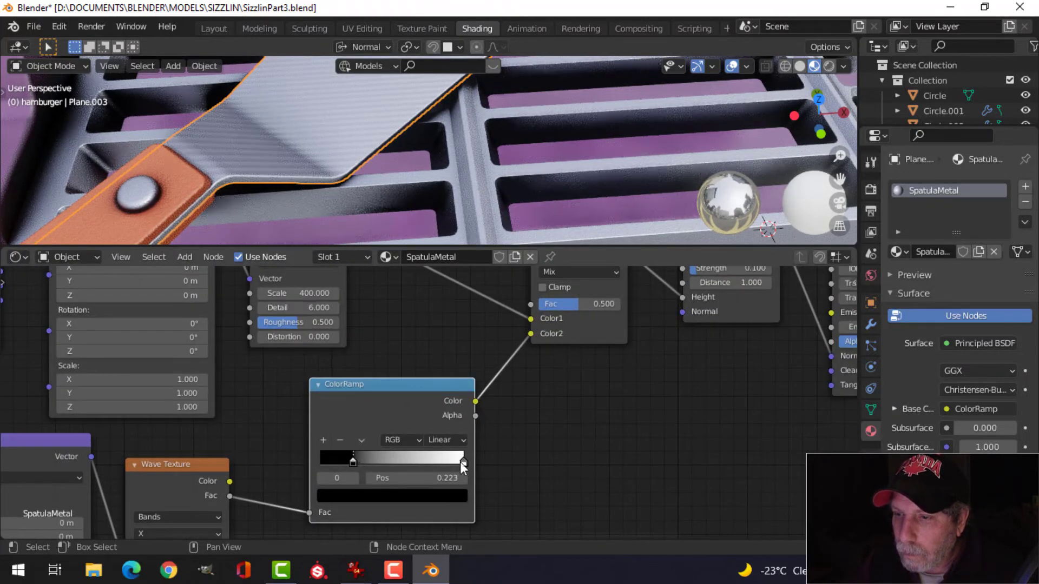
{"action": "left_click_drag", "start_coordinate": [461, 461], "coordinate": [413, 464]}
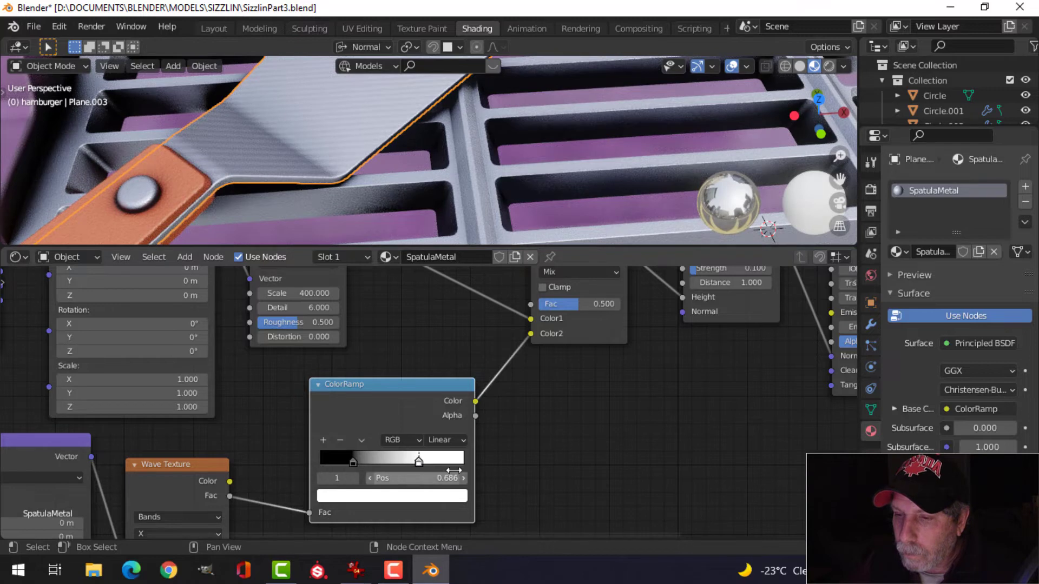
Step: Set the Wave Texture's Scale to 40 and inspect the finer ridges on the spatula blade
{"action": "scroll", "coordinate": [265, 471], "scroll_direction": "down", "scroll_amount": 3}
{"action": "middle_click_drag", "start_coordinate": [278, 456], "coordinate": [366, 360]}
{"action": "scroll", "coordinate": [361, 436], "scroll_direction": "up", "scroll_amount": 4}
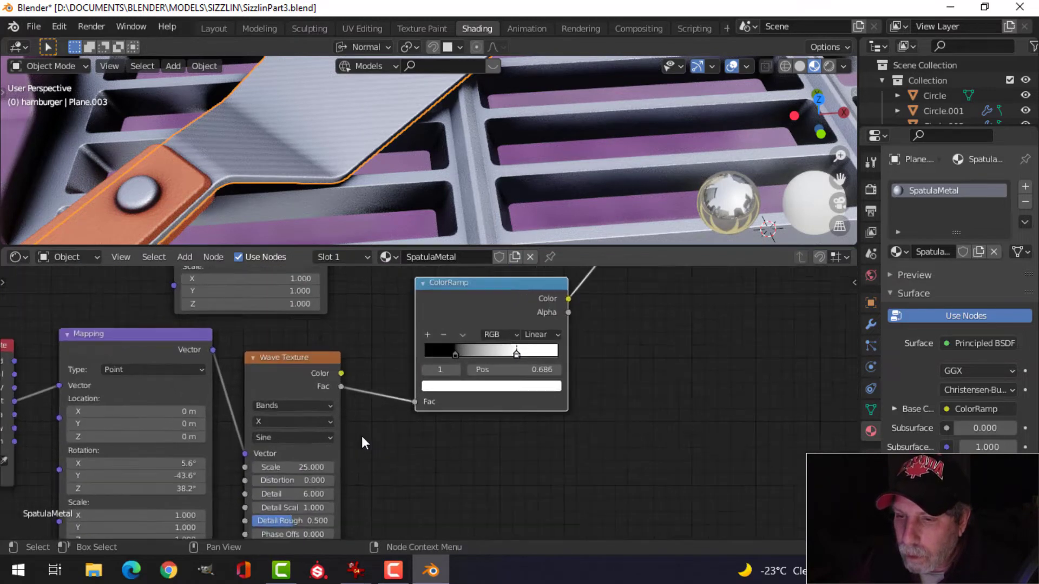
{"action": "middle_click_drag", "start_coordinate": [368, 435], "coordinate": [446, 377]}
{"action": "scroll", "coordinate": [428, 416], "scroll_direction": "up", "scroll_amount": 3}
{"action": "middle_click_drag", "start_coordinate": [429, 419], "coordinate": [471, 411]}
{"action": "left_click", "coordinate": [402, 413]}
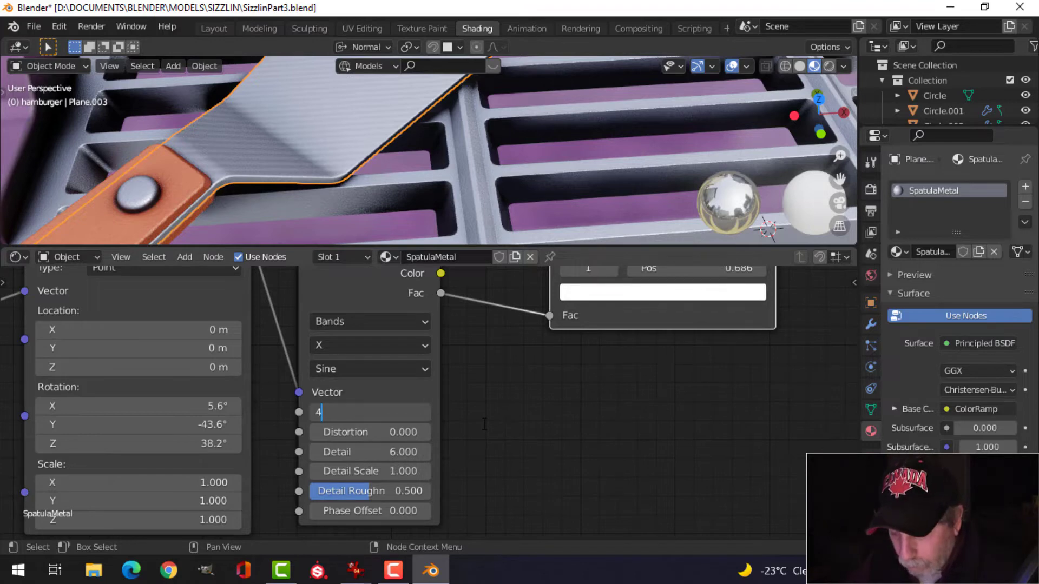
{"action": "scroll", "coordinate": [350, 171], "scroll_direction": "up", "scroll_amount": 5}
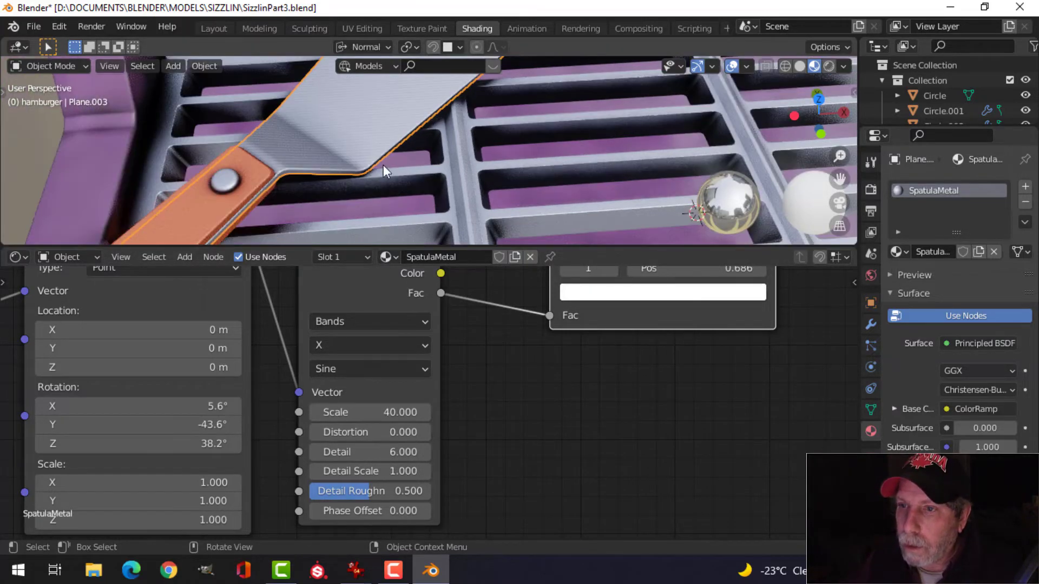
{"action": "scroll", "coordinate": [366, 196], "scroll_direction": "down", "scroll_amount": 5}
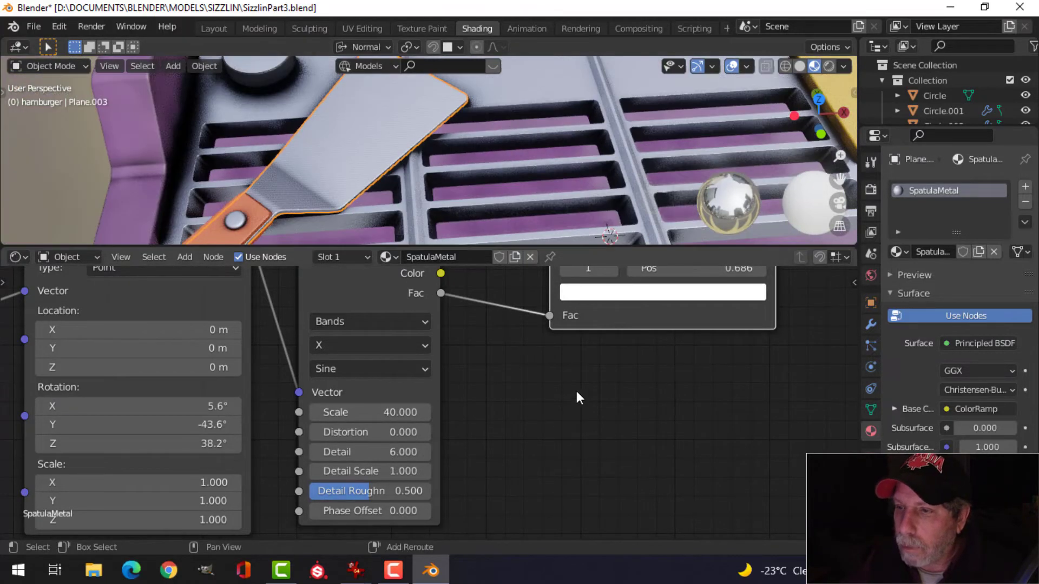
Step: Set the Mix node's Fac to 0.558, checking the balance of noise and wave on the blade
{"action": "middle_click_drag", "start_coordinate": [650, 364], "coordinate": [552, 436]}
{"action": "scroll", "coordinate": [551, 436], "scroll_direction": "down", "scroll_amount": 4}
{"action": "middle_click_drag", "start_coordinate": [627, 394], "coordinate": [470, 506], "text": "shift"}
{"action": "mouse_move", "coordinate": [572, 392]}
{"action": "middle_mouse_down", "text": "shift"}
{"action": "mouse_move", "coordinate": [494, 445]}
{"action": "mouse_move", "coordinate": [445, 460]}
{"action": "mouse_move", "coordinate": [408, 496]}
{"action": "middle_mouse_up", "text": "shift"}
{"action": "scroll", "coordinate": [449, 443], "scroll_direction": "up", "scroll_amount": 4}
{"action": "scroll", "coordinate": [408, 496], "scroll_direction": "up", "scroll_amount": 1}
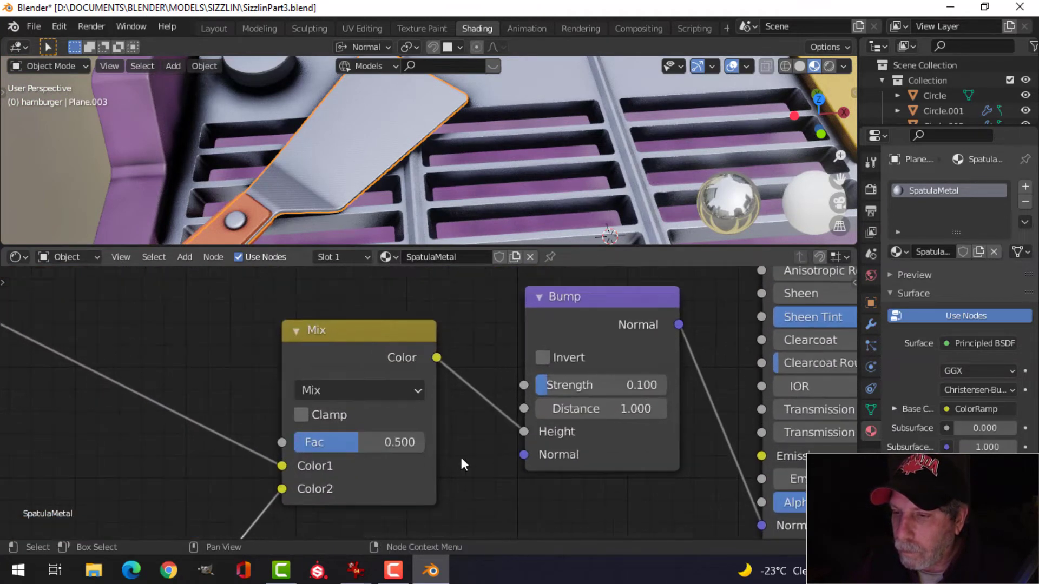
{"action": "left_click_drag", "start_coordinate": [360, 443], "coordinate": [378, 442]}
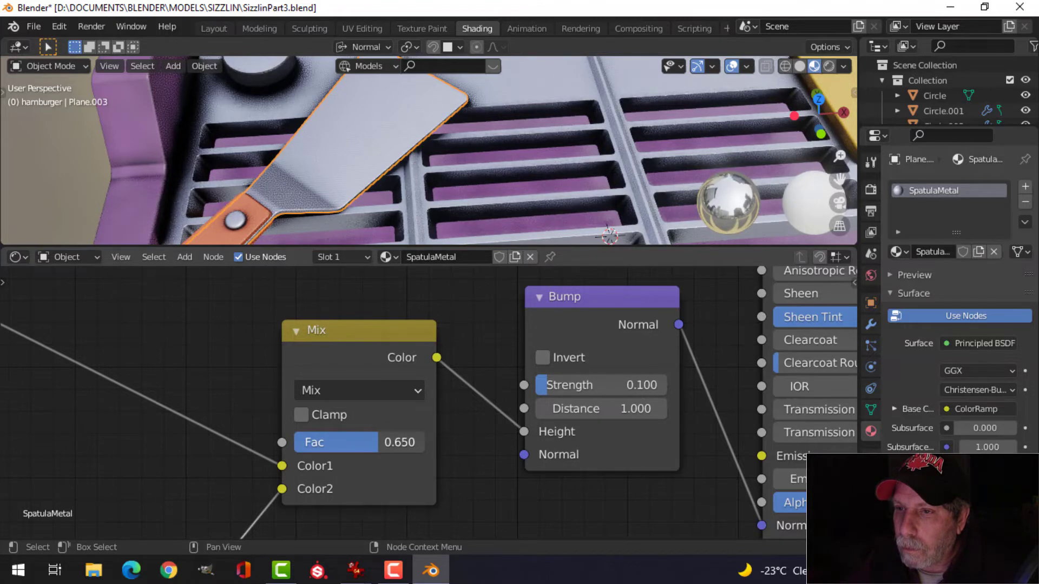
{"action": "scroll", "coordinate": [389, 220], "scroll_direction": "up", "scroll_amount": 5}
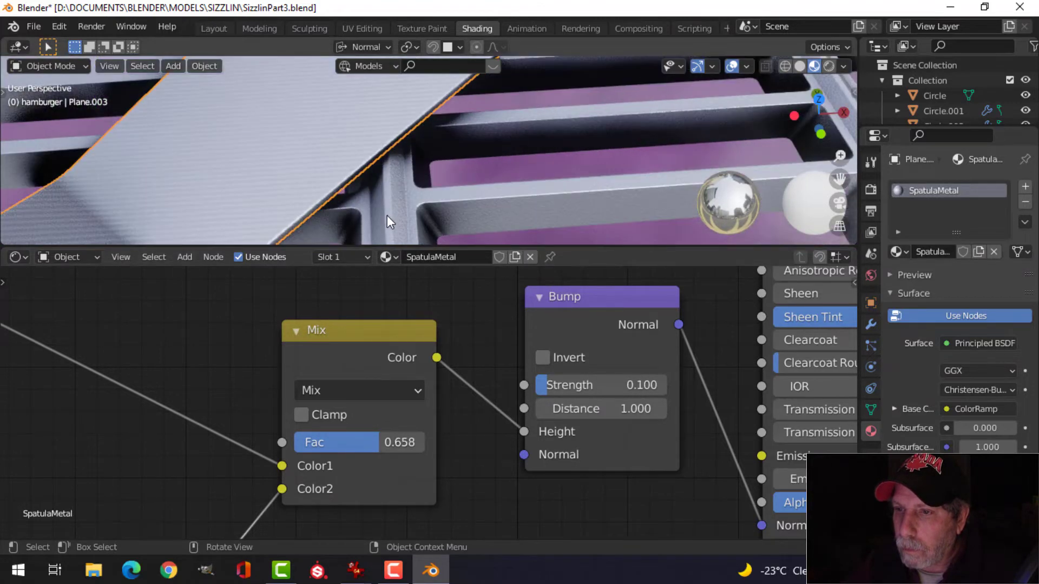
{"action": "mouse_move", "coordinate": [384, 443]}
{"action": "left_mouse_down"}
{"action": "mouse_move", "coordinate": [322, 443]}
{"action": "mouse_move", "coordinate": [366, 443]}
{"action": "left_mouse_up"}
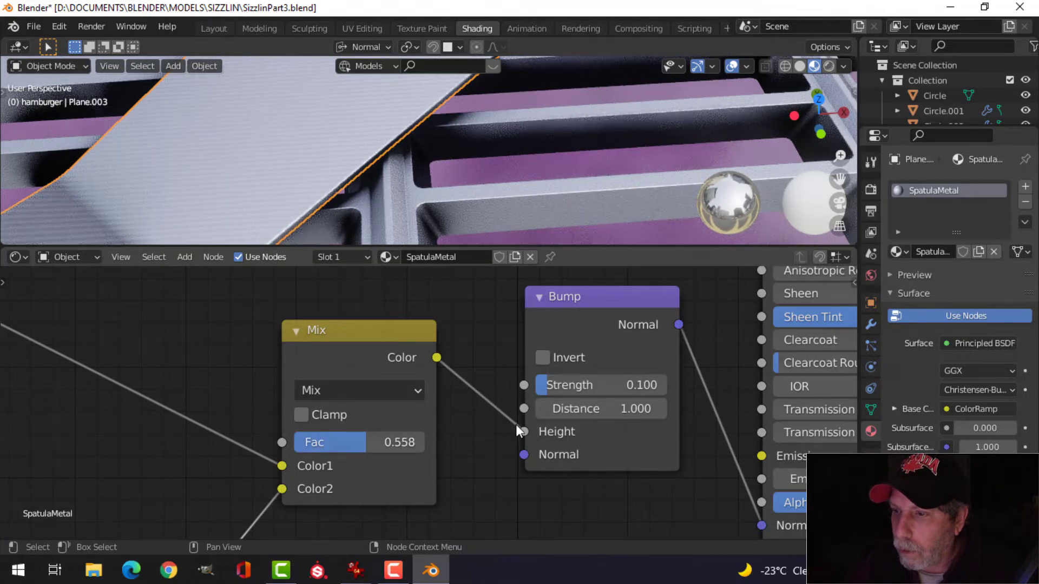
Step: Try a Bump Strength of 0.3 and inspect the ridges on the spatula blade from another angle
{"action": "left_click", "coordinate": [649, 384]}
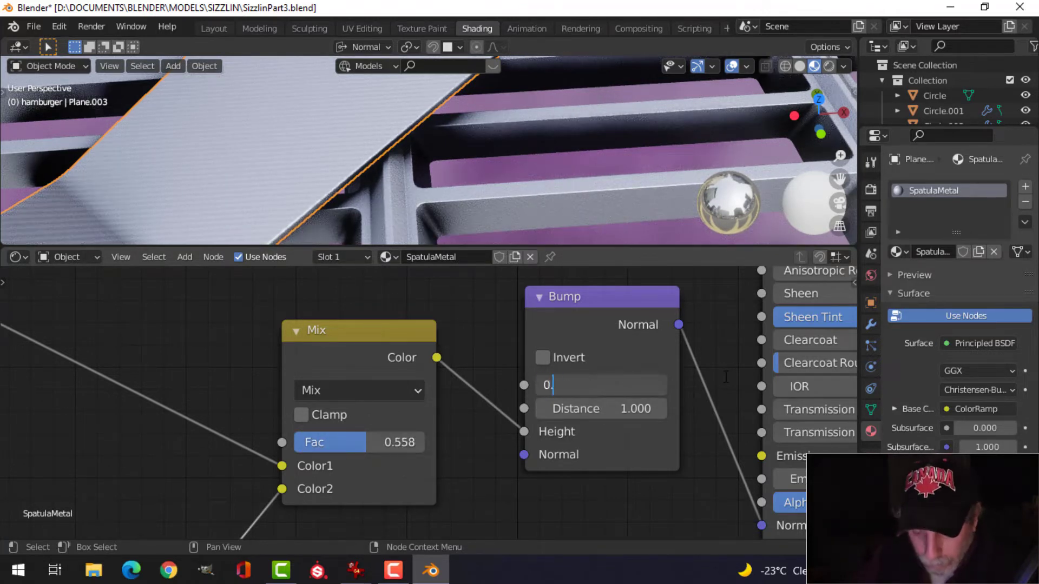
{"action": "type", "text": "0.3"}
{"action": "key", "text": "Return"}
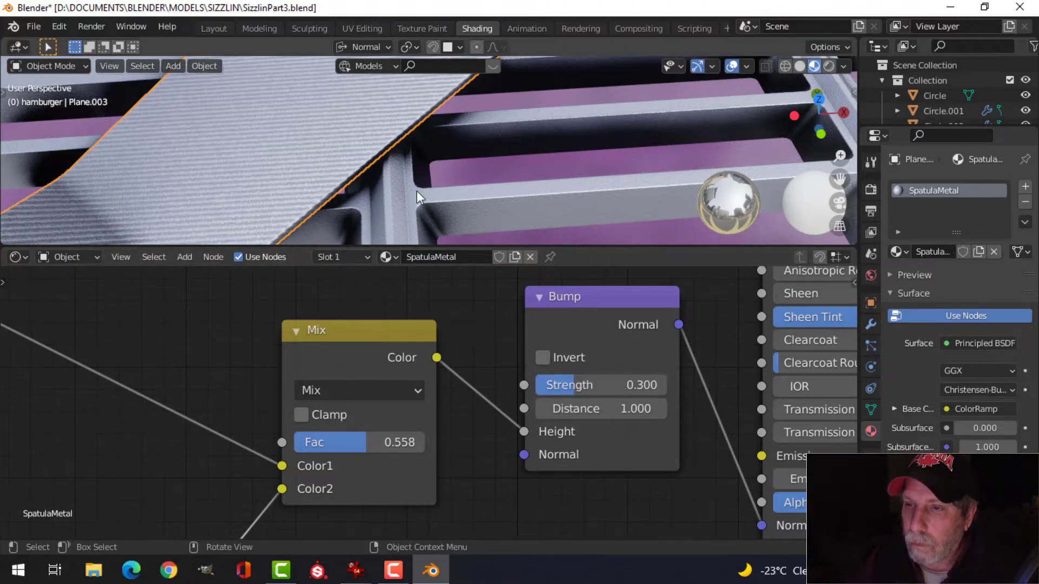
{"action": "scroll", "coordinate": [406, 189], "scroll_direction": "down", "scroll_amount": 6}
{"action": "mouse_move", "coordinate": [395, 188]}
{"action": "middle_mouse_down"}
{"action": "mouse_move", "coordinate": [366, 183]}
{"action": "mouse_move", "coordinate": [381, 185]}
{"action": "middle_mouse_up"}
{"action": "scroll", "coordinate": [389, 170], "scroll_direction": "up", "scroll_amount": 2}
{"action": "scroll", "coordinate": [380, 185], "scroll_direction": "up", "scroll_amount": 2}
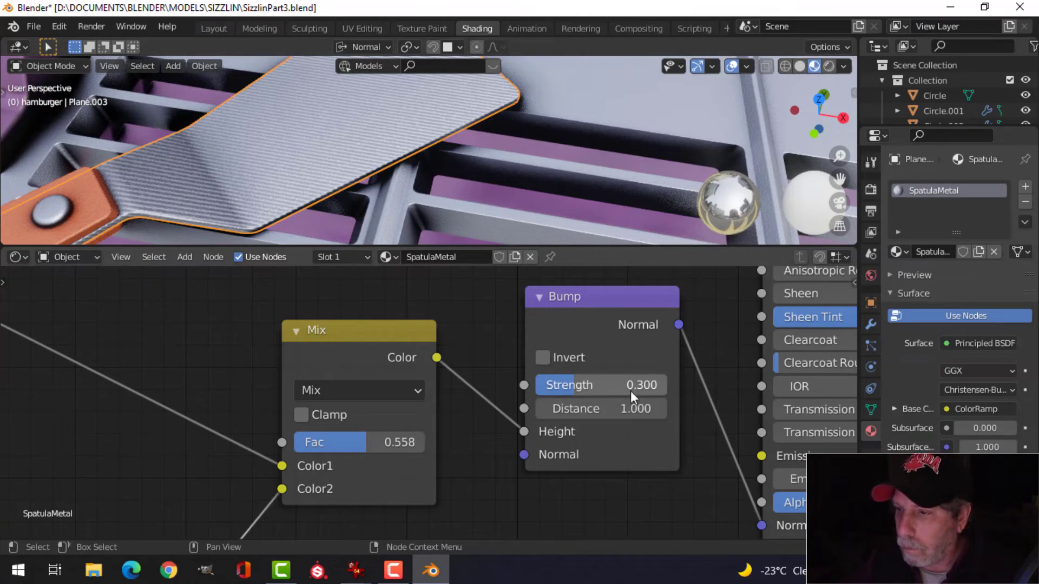
Step: Set the Bump node's Strength to 0.1 and inspect the spatula with everything deselected
{"action": "type", "text": "1"}
{"action": "key", "text": "Return"}
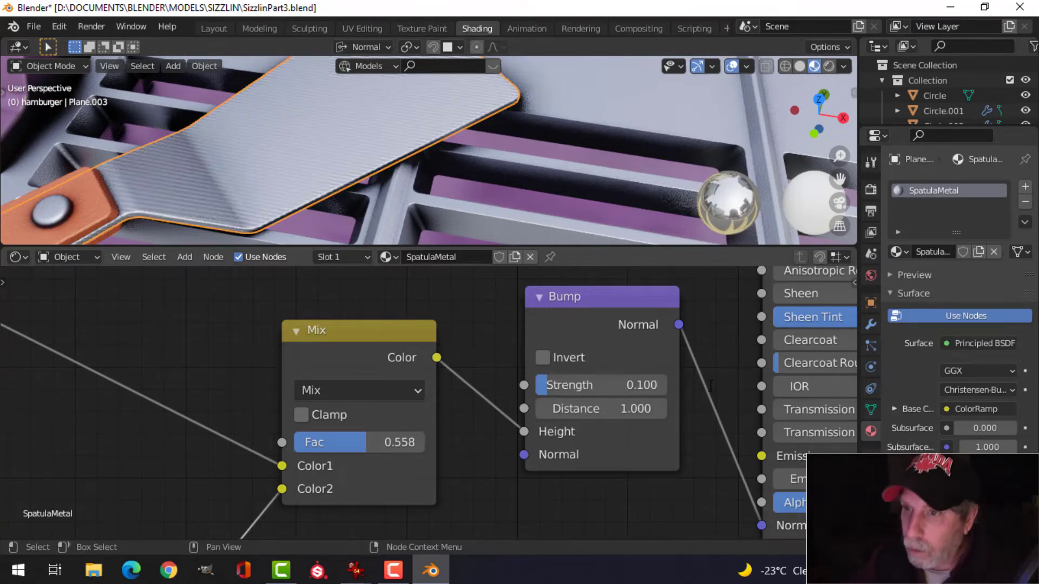
{"action": "scroll", "coordinate": [300, 165], "scroll_direction": "down", "scroll_amount": 2}
{"action": "key", "text": "alt+a"}
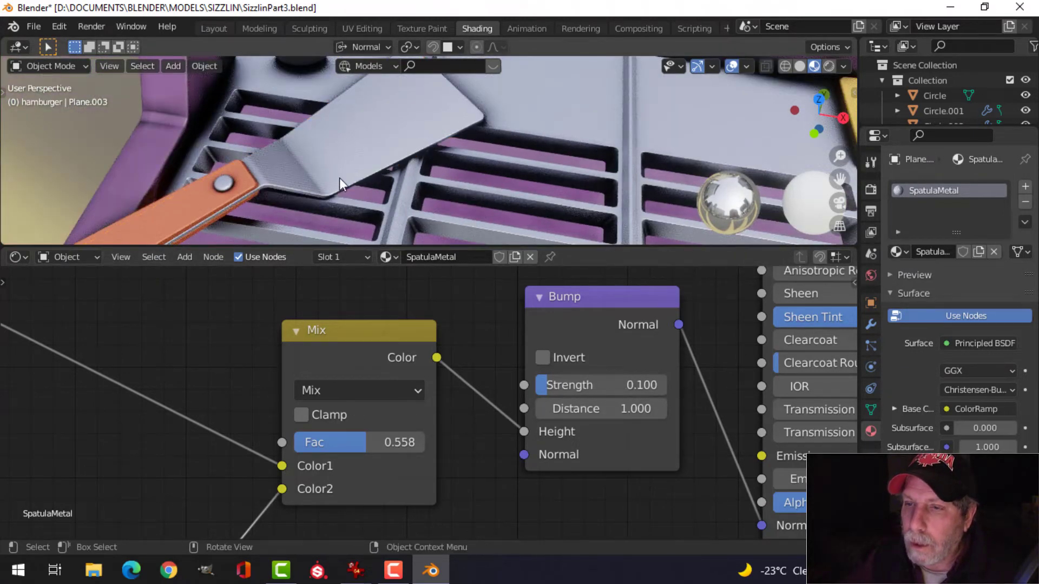
{"action": "scroll", "coordinate": [344, 177], "scroll_direction": "up", "scroll_amount": 2}
{"action": "scroll", "coordinate": [344, 177], "scroll_direction": "down", "scroll_amount": 2}
{"action": "middle_click_drag", "start_coordinate": [344, 173], "coordinate": [401, 178]}
{"action": "scroll", "coordinate": [341, 200], "scroll_direction": "up", "scroll_amount": 4}
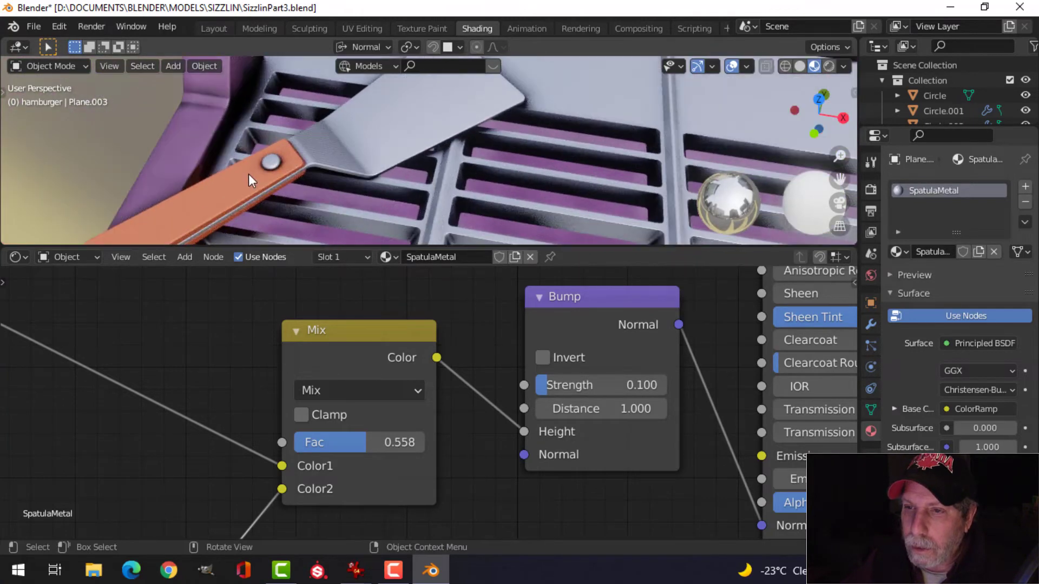
Step: Select the spatula handle and move its ColorRamp's black stop to 0.518 and orange stop to 1.000
{"action": "left_click", "coordinate": [248, 174]}
{"action": "scroll", "coordinate": [463, 322], "scroll_direction": "down", "scroll_amount": 2}
{"action": "middle_click_drag", "start_coordinate": [409, 379], "coordinate": [409, 484]}
{"action": "scroll", "coordinate": [408, 418], "scroll_direction": "up", "scroll_amount": 5}
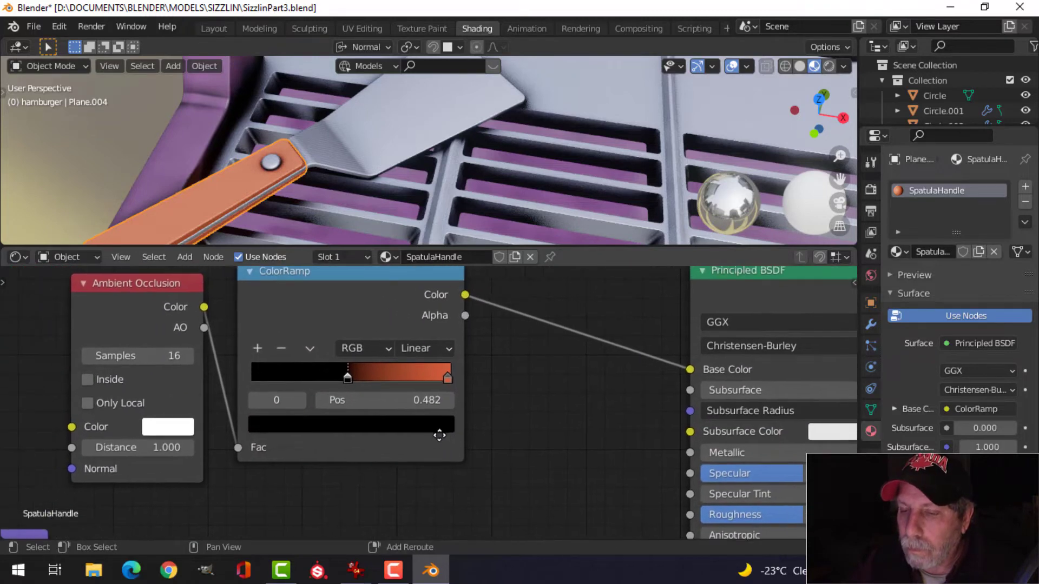
{"action": "left_click_drag", "start_coordinate": [335, 372], "coordinate": [346, 375]}
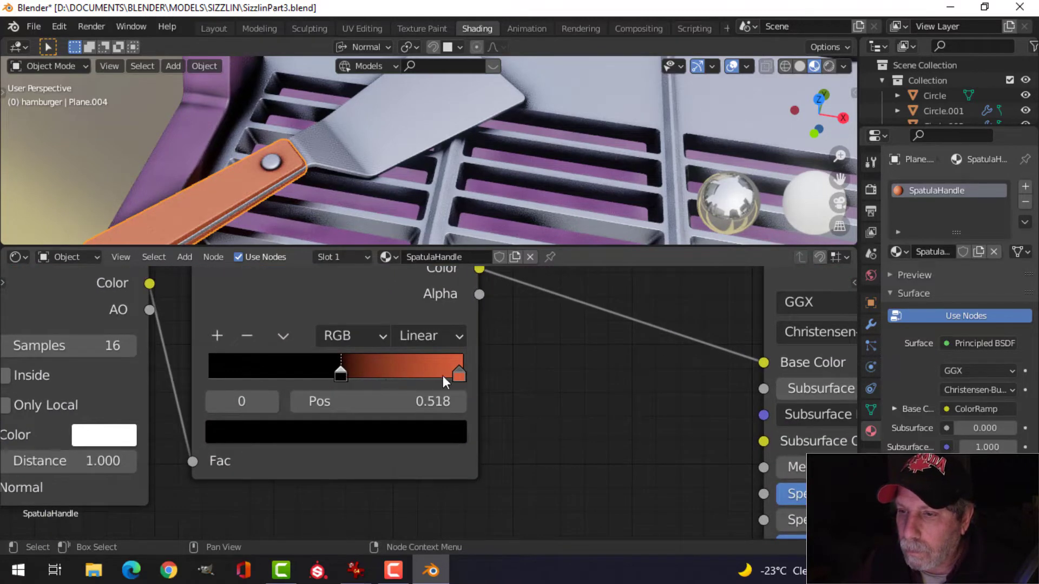
{"action": "mouse_move", "coordinate": [459, 375]}
{"action": "left_mouse_down"}
{"action": "mouse_move", "coordinate": [426, 376]}
{"action": "mouse_move", "coordinate": [467, 379]}
{"action": "left_mouse_up"}
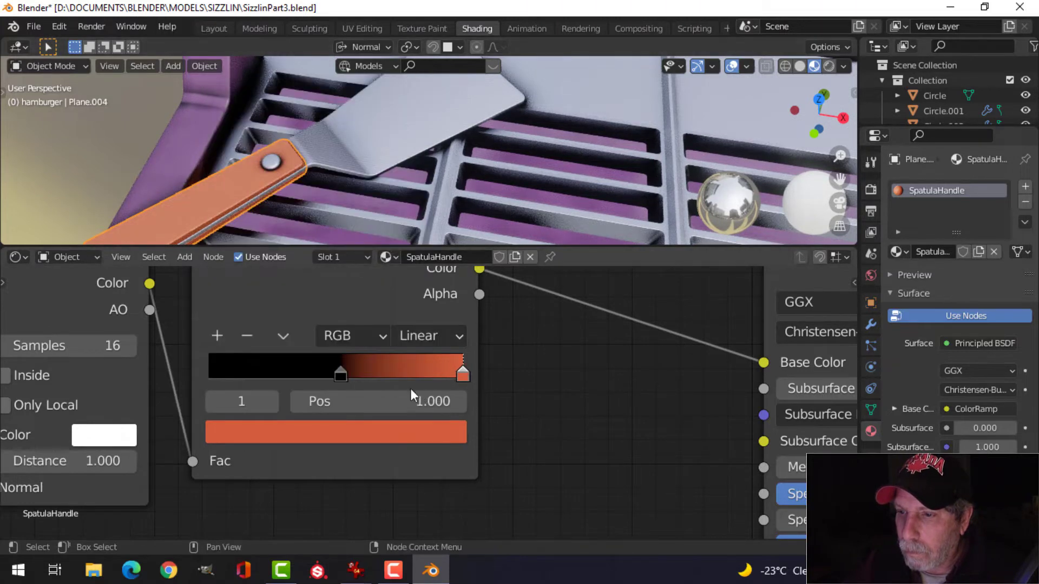
Step: Change the handle ColorRamp's orange stop to a darker, browner orange and view the whole grill
{"action": "left_click", "coordinate": [410, 441]}
{"action": "left_click_drag", "start_coordinate": [409, 136], "coordinate": [411, 150]}
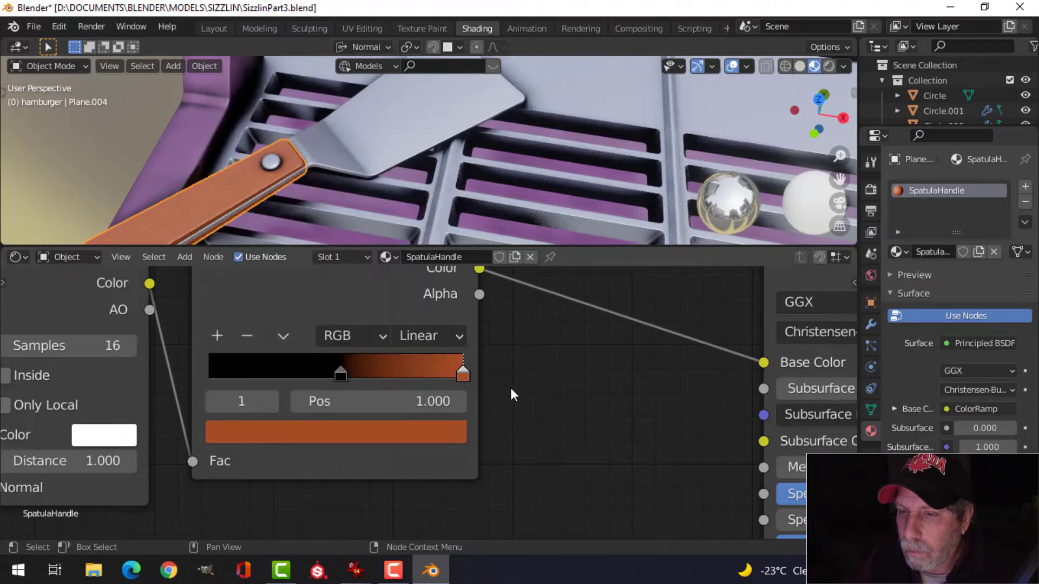
{"action": "scroll", "coordinate": [324, 195], "scroll_direction": "down", "scroll_amount": 5}
{"action": "middle_click_drag", "start_coordinate": [398, 174], "coordinate": [384, 170]}
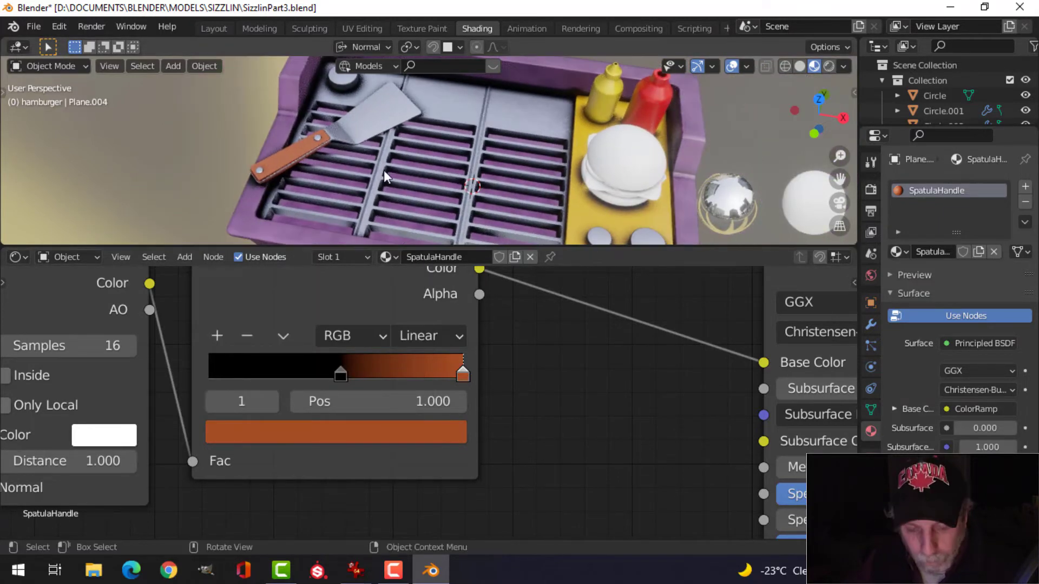
Step: Save the file and select the tomato slice in the hamburger
{"action": "key", "text": "ctrl+s"}
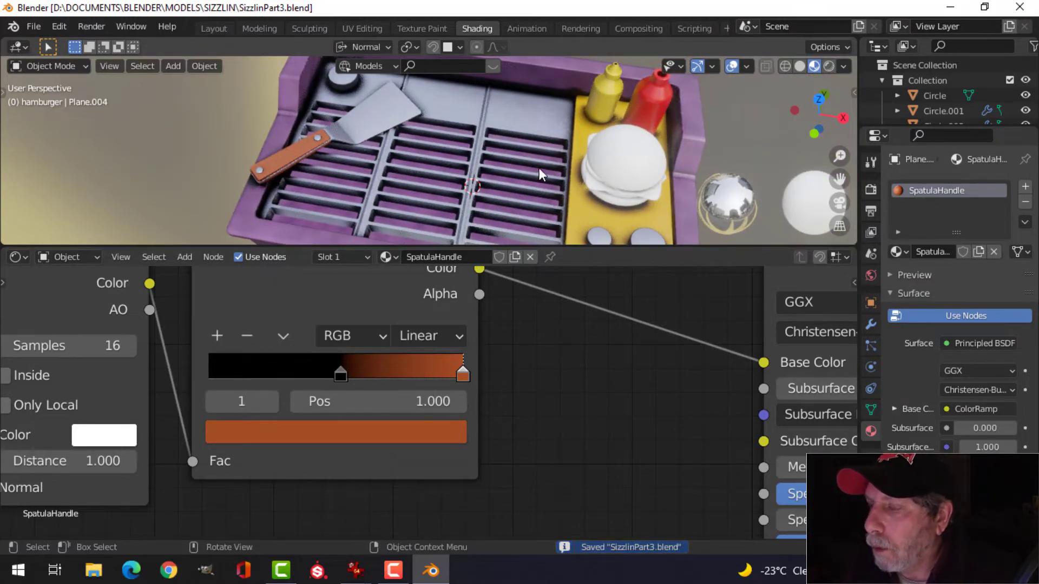
{"action": "middle_click_drag", "start_coordinate": [539, 168], "coordinate": [415, 149]}
{"action": "scroll", "coordinate": [508, 167], "scroll_direction": "up", "scroll_amount": 3}
{"action": "scroll", "coordinate": [508, 182], "scroll_direction": "up", "scroll_amount": 2}
{"action": "scroll", "coordinate": [469, 195], "scroll_direction": "up", "scroll_amount": 2}
{"action": "middle_click_drag", "start_coordinate": [469, 196], "coordinate": [444, 186]}
{"action": "scroll", "coordinate": [437, 197], "scroll_direction": "up", "scroll_amount": 3}
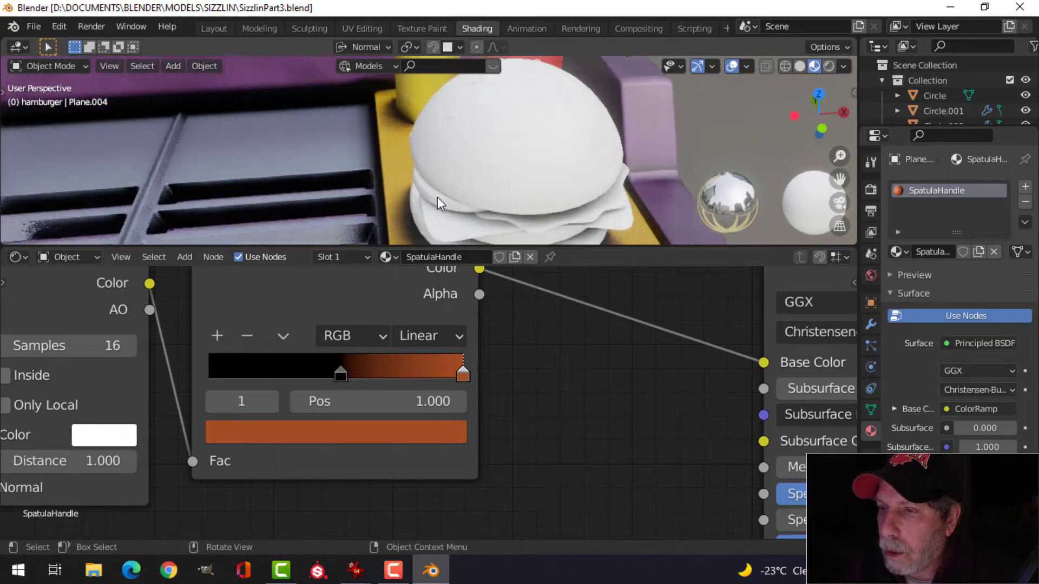
{"action": "scroll", "coordinate": [427, 192], "scroll_direction": "down", "scroll_amount": 3}
{"action": "left_click", "coordinate": [436, 180]}
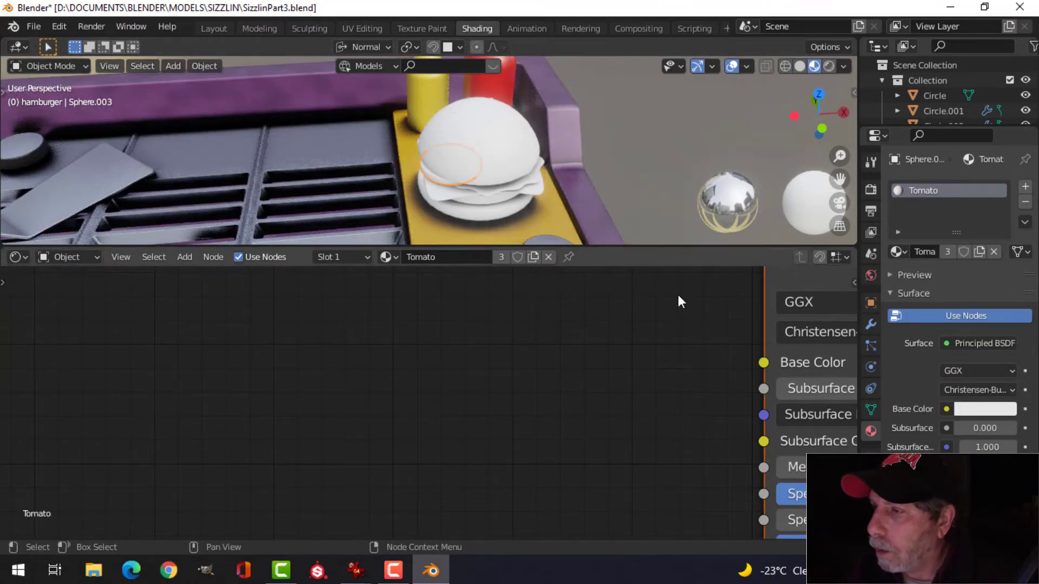
Step: Move the Ketchup material's Ambient Occlusion and ColorRamp nodes closer to the Principled BSDF and copy them
{"action": "left_click", "coordinate": [505, 85]}
{"action": "scroll", "coordinate": [470, 381], "scroll_direction": "down", "scroll_amount": 2}
{"action": "middle_click_drag", "start_coordinate": [540, 390], "coordinate": [541, 389], "text": "shift"}
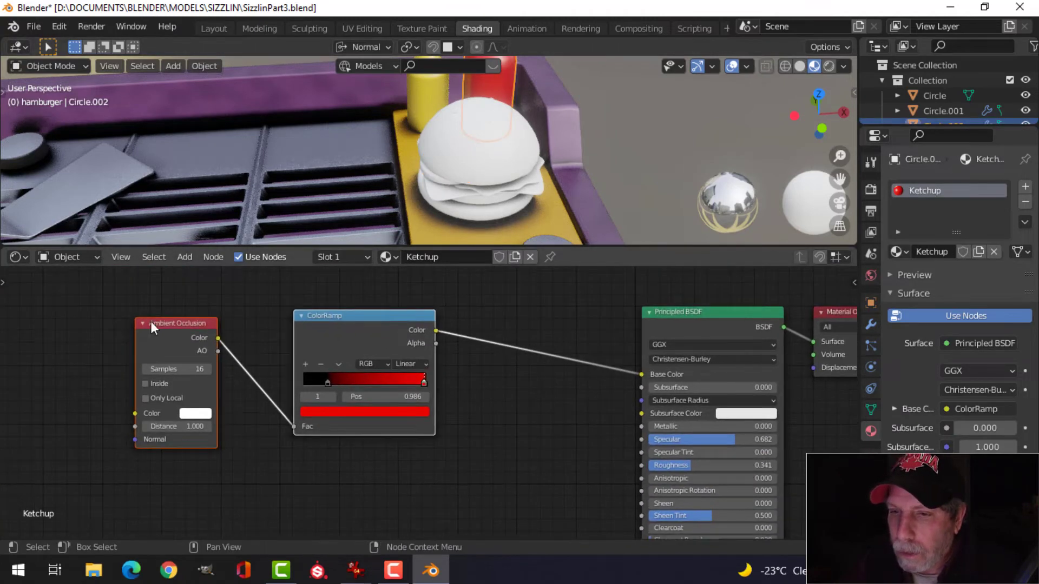
{"action": "left_click_drag", "start_coordinate": [88, 293], "coordinate": [414, 357]}
{"action": "key", "text": "g"}
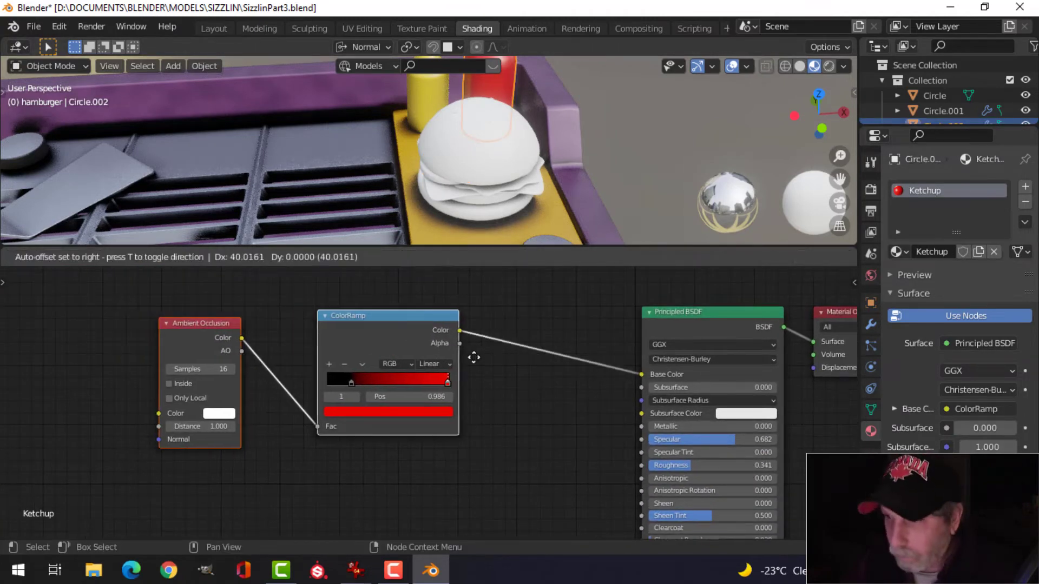
{"action": "left_click", "coordinate": [540, 358]}
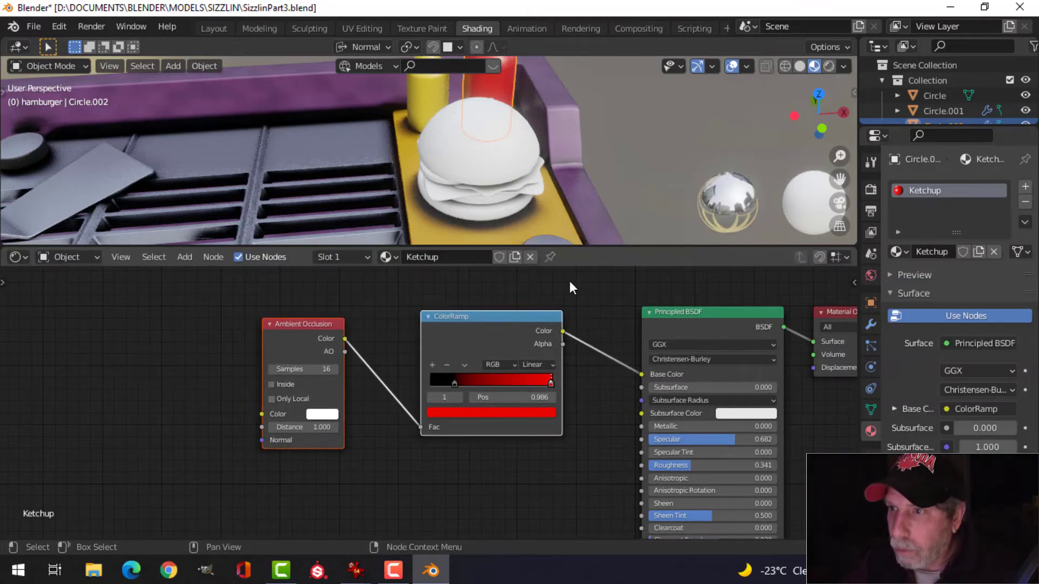
Step: Select the tomato slice and paste the Ambient Occlusion and ColorRamp nodes into its Tomato material
{"action": "scroll", "coordinate": [447, 193], "scroll_direction": "up", "scroll_amount": 3}
{"action": "left_click", "coordinate": [423, 190]}
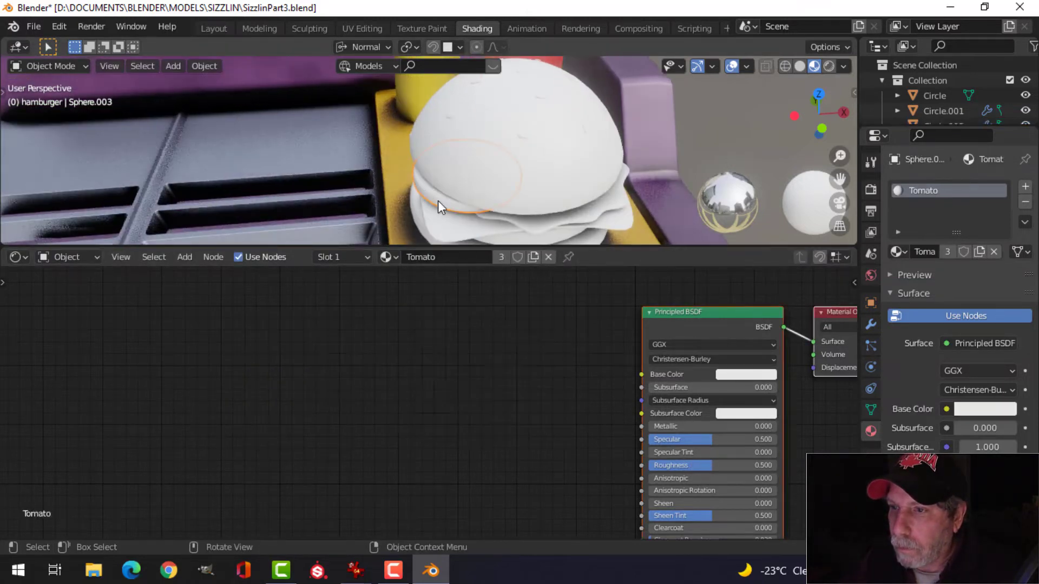
{"action": "scroll", "coordinate": [397, 404], "scroll_direction": "down", "scroll_amount": 2}
{"action": "key", "text": "ctrl+v"}
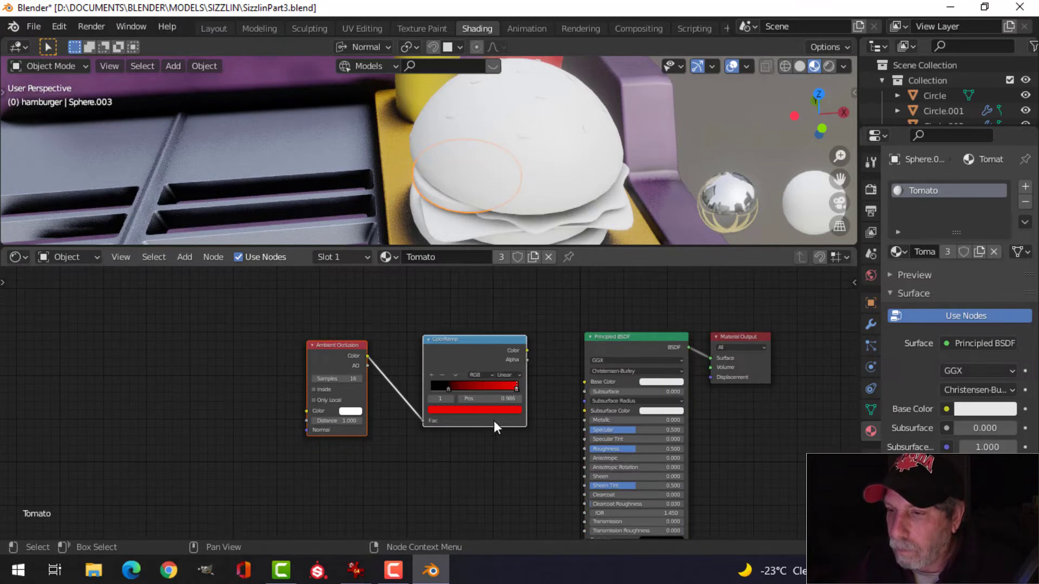
Step: Reposition the Tomato material's ColorRamp and connect its Color output to the Principled BSDF's Base Color
{"action": "scroll", "coordinate": [493, 420], "scroll_direction": "up", "scroll_amount": 2}
{"action": "left_click", "coordinate": [496, 324]}
{"action": "left_click_drag", "start_coordinate": [495, 324], "coordinate": [464, 326]}
{"action": "middle_click_drag", "start_coordinate": [549, 354], "coordinate": [492, 348]}
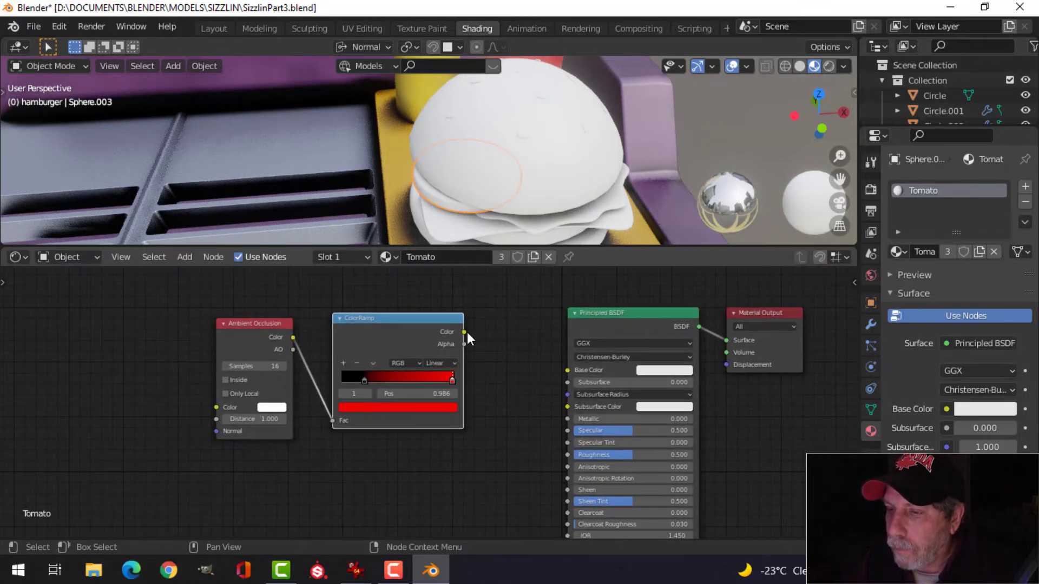
{"action": "left_click_drag", "start_coordinate": [465, 332], "coordinate": [568, 370]}
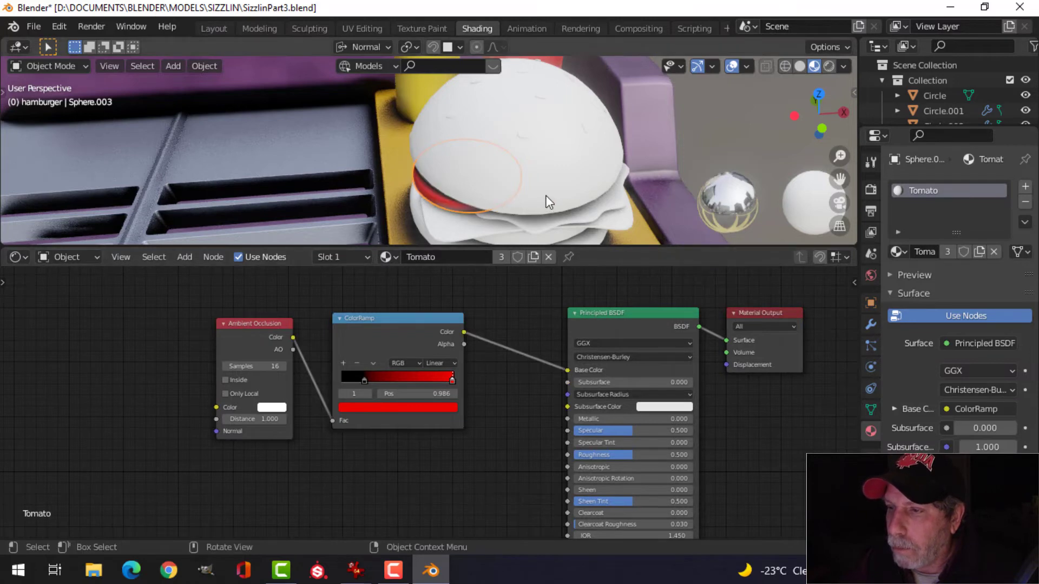
Step: Select the yellow plate and copy its Texture Coordinate, Mapping, Noise Texture and Bump nodes
{"action": "middle_click_drag", "start_coordinate": [546, 195], "coordinate": [541, 233]}
{"action": "scroll", "coordinate": [541, 196], "scroll_direction": "up", "scroll_amount": 1}
{"action": "scroll", "coordinate": [439, 417], "scroll_direction": "down", "scroll_amount": 1}
{"action": "middle_click_drag", "start_coordinate": [439, 417], "coordinate": [453, 392]}
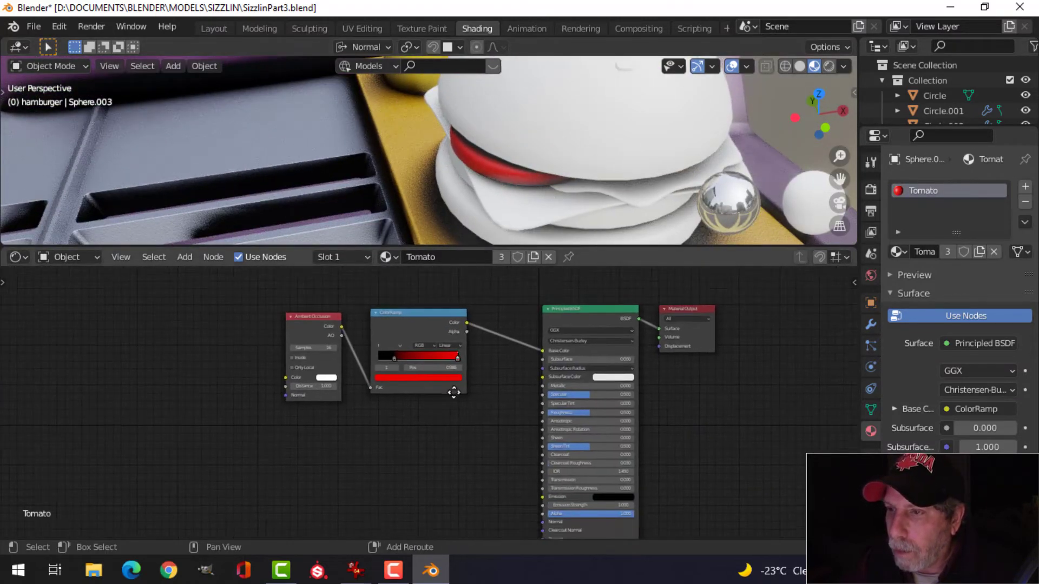
{"action": "scroll", "coordinate": [411, 200], "scroll_direction": "down", "scroll_amount": 3}
{"action": "middle_click_drag", "start_coordinate": [409, 199], "coordinate": [452, 183]}
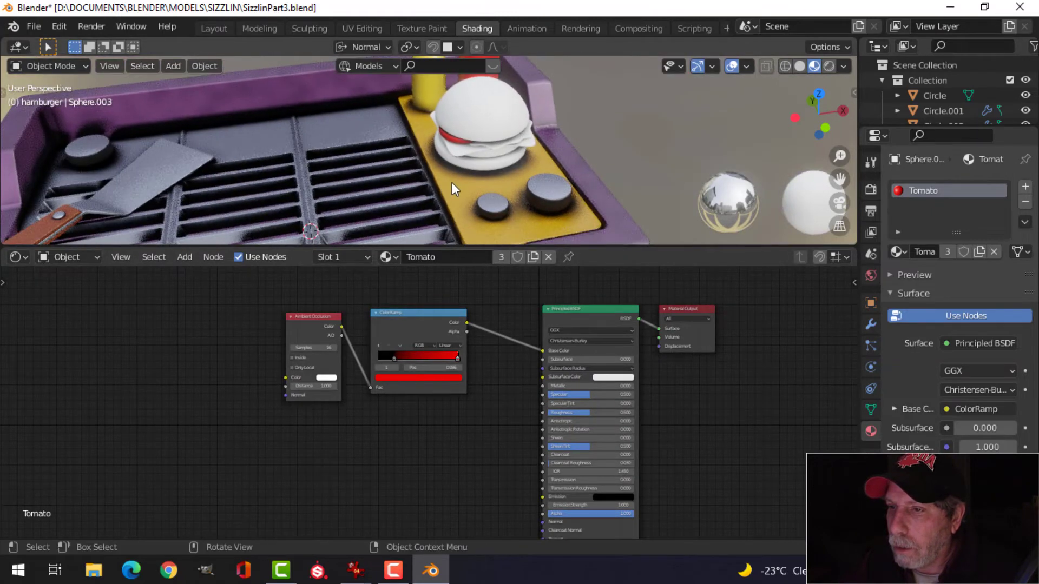
{"action": "left_click", "coordinate": [452, 183]}
{"action": "scroll", "coordinate": [441, 426], "scroll_direction": "down", "scroll_amount": 1}
{"action": "middle_click_drag", "start_coordinate": [463, 429], "coordinate": [477, 456]}
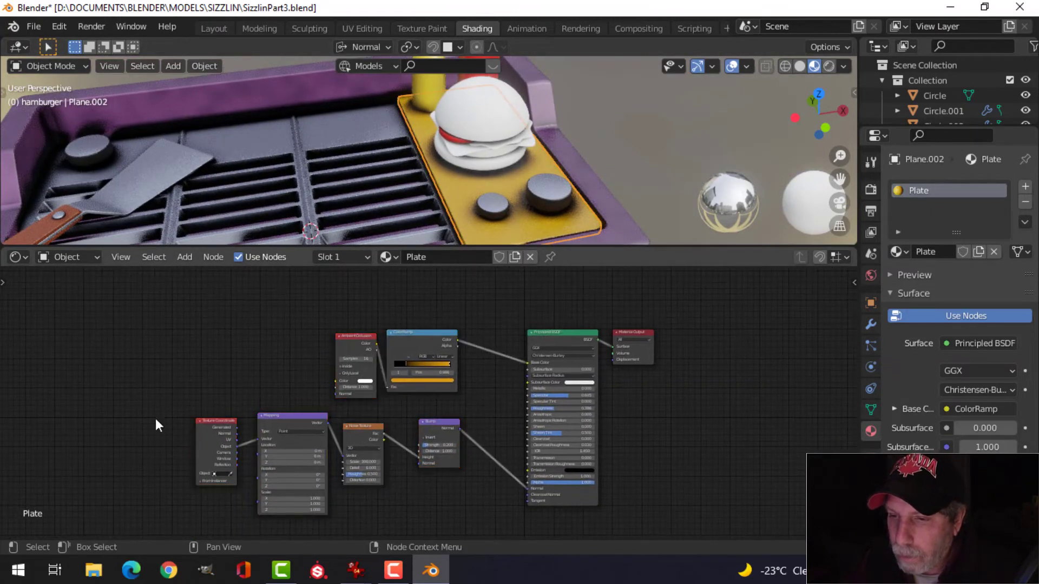
{"action": "left_click_drag", "start_coordinate": [138, 445], "coordinate": [487, 466]}
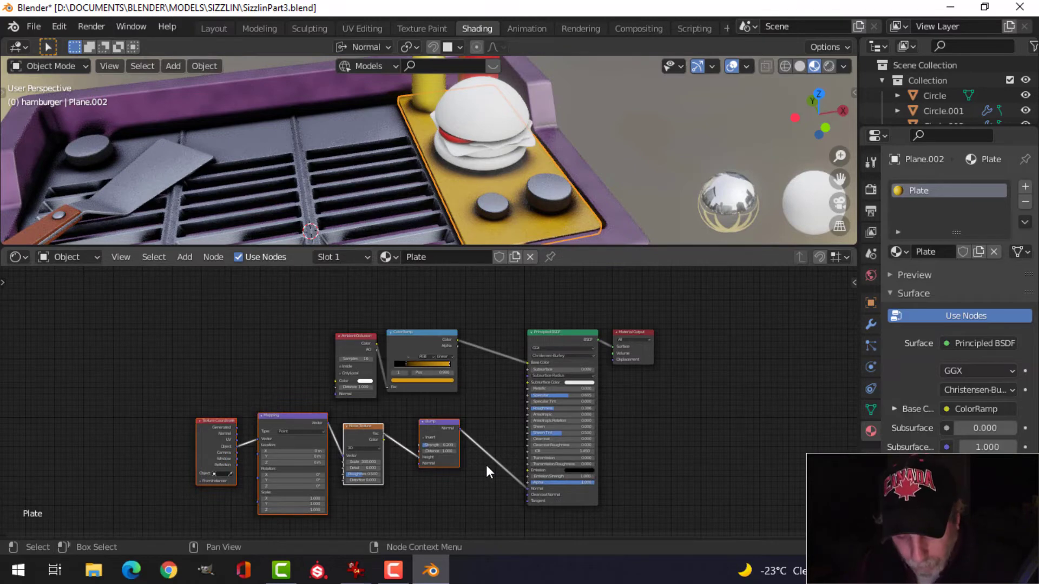
Step: Paste the copied texture and bump nodes into the tomato slice's material, below the Ambient Occlusion and ColorRamp nodes
{"action": "scroll", "coordinate": [466, 153], "scroll_direction": "up", "scroll_amount": 3}
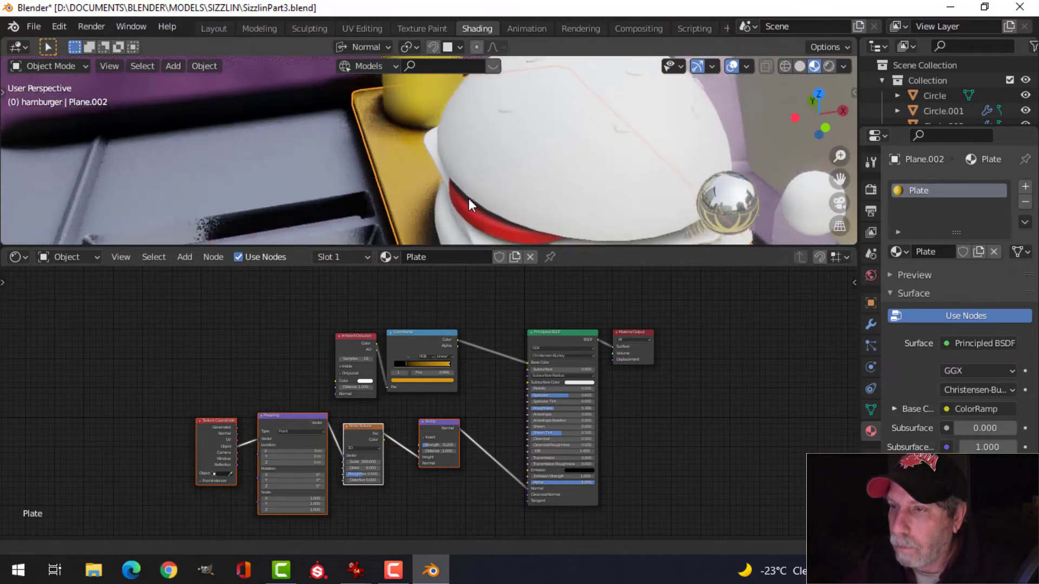
{"action": "left_click", "coordinate": [485, 228]}
{"action": "scroll", "coordinate": [448, 385], "scroll_direction": "down", "scroll_amount": 1}
{"action": "middle_click_drag", "start_coordinate": [378, 474], "coordinate": [354, 381]}
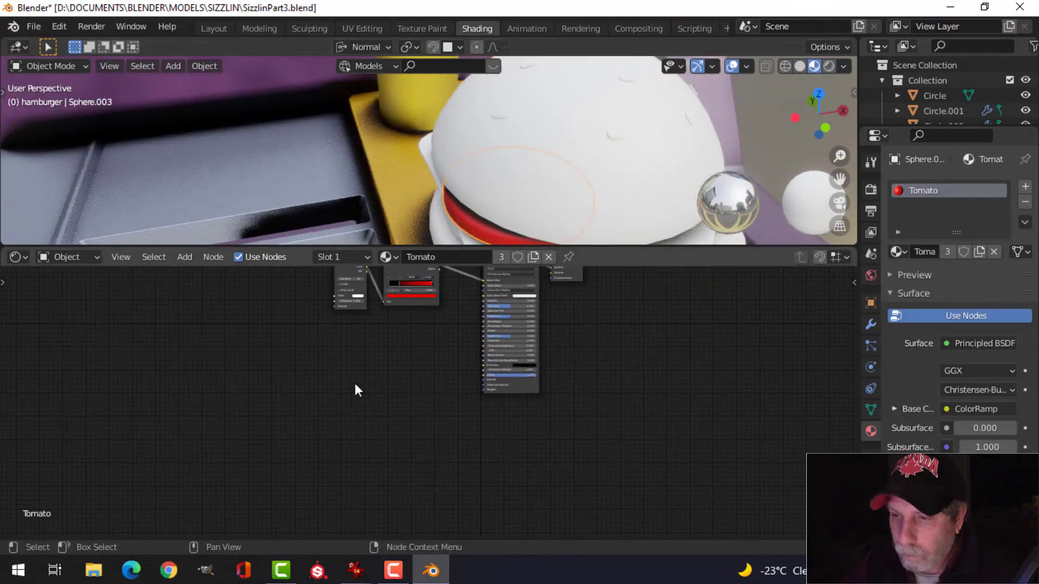
{"action": "key", "text": "ctrl+v"}
{"action": "scroll", "coordinate": [378, 411], "scroll_direction": "up", "scroll_amount": 4}
{"action": "middle_click_drag", "start_coordinate": [443, 390], "coordinate": [399, 464]}
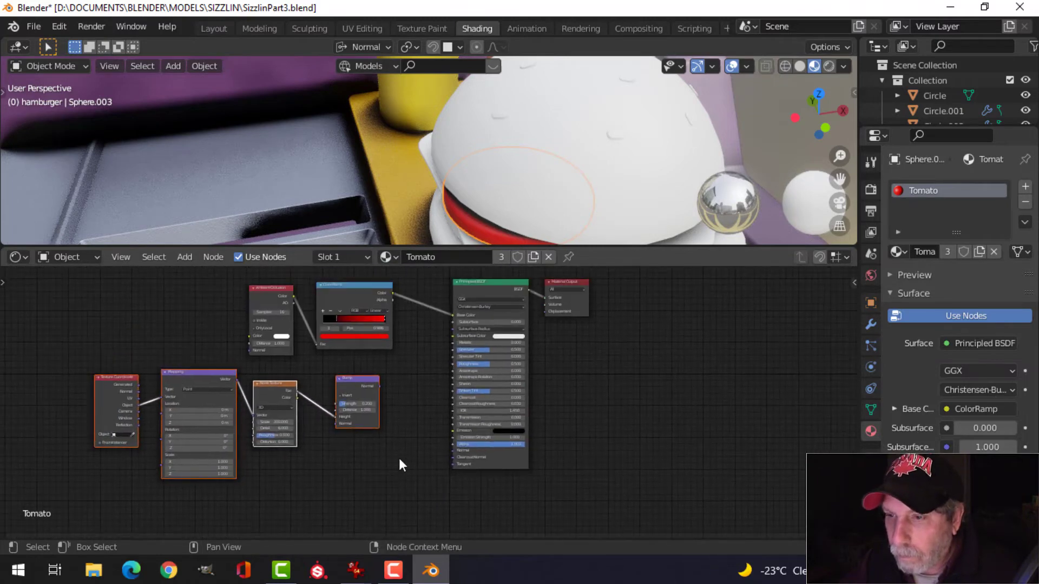
Step: Move the Tomato material's Ambient Occlusion and ColorRamp nodes away from the Principled BSDF to make room
{"action": "scroll", "coordinate": [420, 508], "scroll_direction": "up", "scroll_amount": 1}
{"action": "left_click_drag", "start_coordinate": [184, 336], "coordinate": [365, 365]}
{"action": "key", "text": "g"}
{"action": "left_click", "coordinate": [284, 357]}
{"action": "scroll", "coordinate": [363, 396], "scroll_direction": "up", "scroll_amount": 1}
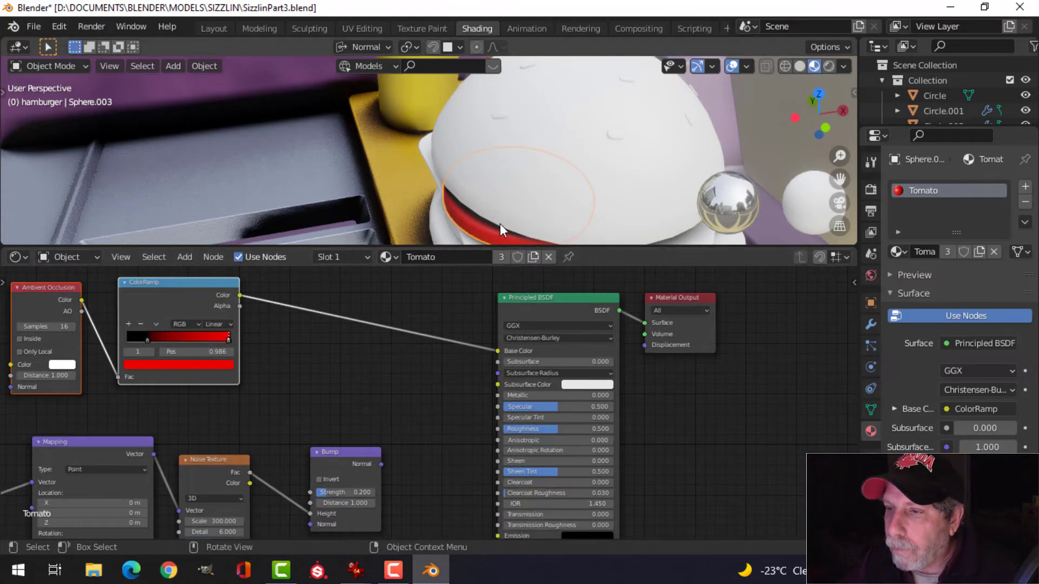
Step: Add a Mix color node on the link between the Tomato material's ColorRamp and Principled BSDF
{"action": "middle_click_drag", "start_coordinate": [500, 222], "coordinate": [485, 168]}
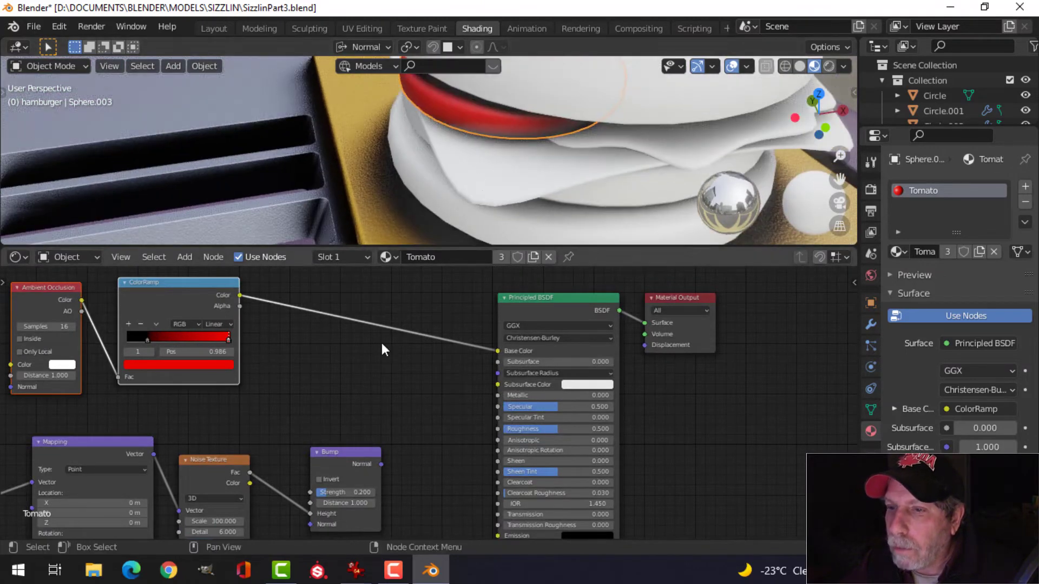
{"action": "scroll", "coordinate": [317, 378], "scroll_direction": "down", "scroll_amount": 2}
{"action": "key", "text": "shift+a"}
{"action": "mouse_move", "coordinate": [340, 370]}
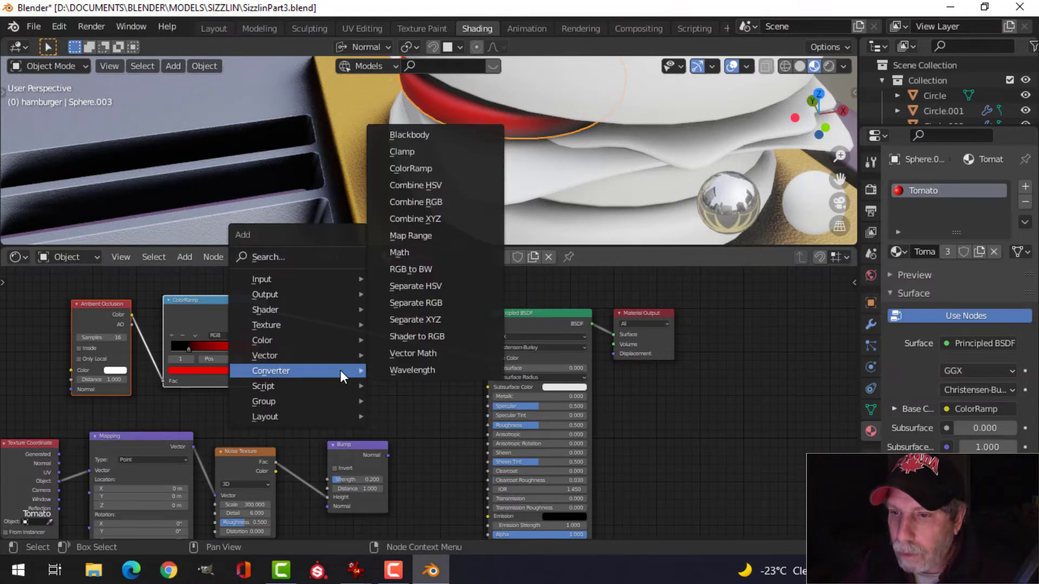
{"action": "mouse_move", "coordinate": [320, 342]}
{"action": "left_click", "coordinate": [417, 425]}
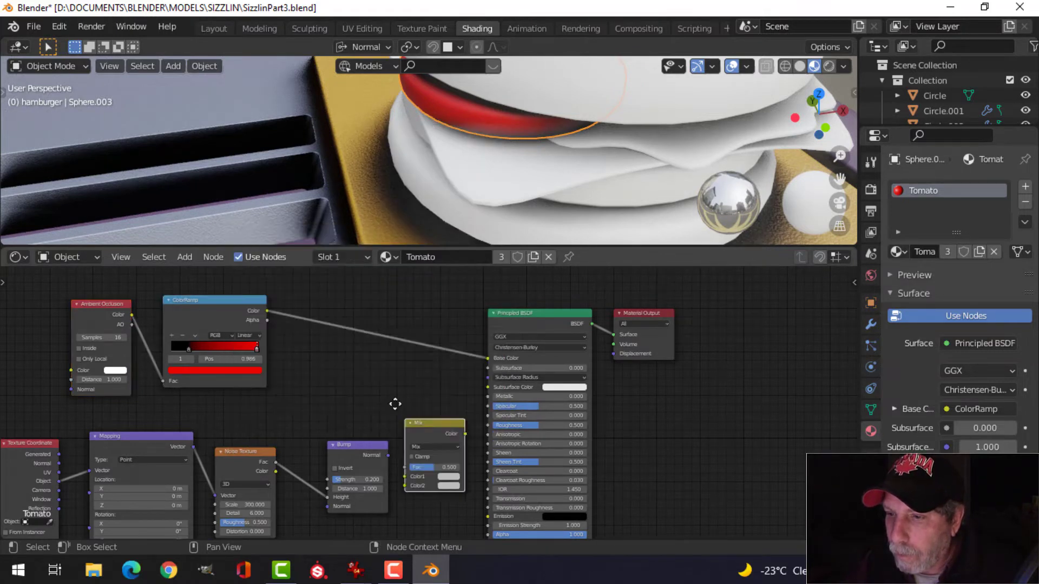
{"action": "left_click", "coordinate": [383, 360]}
{"action": "scroll", "coordinate": [336, 391], "scroll_direction": "up", "scroll_amount": 1}
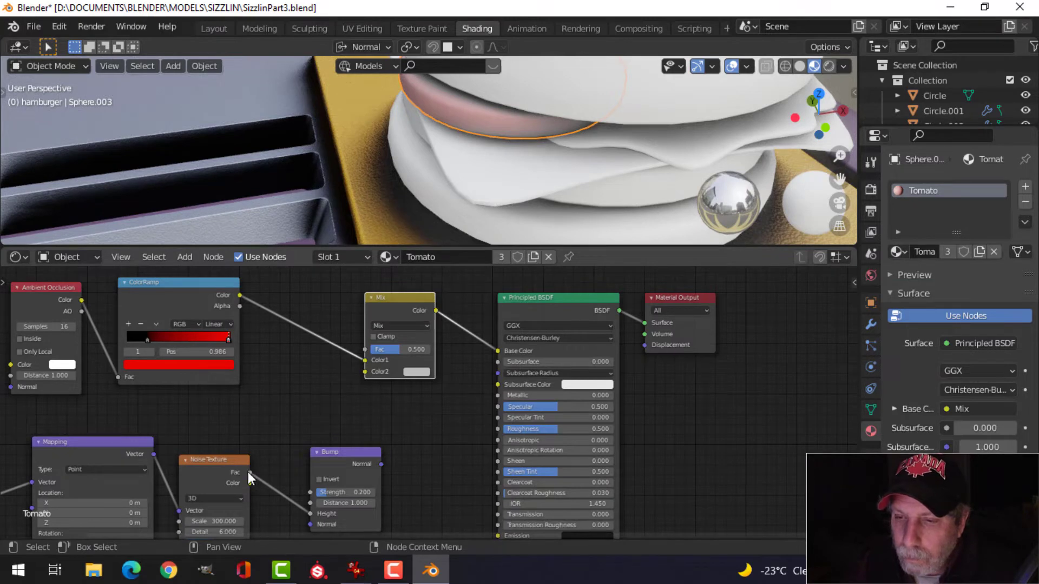
Step: Connect the Noise Texture's Fac output to the Mix node's Color2 and set its blend mode to Multiply
{"action": "left_click_drag", "start_coordinate": [249, 472], "coordinate": [367, 373]}
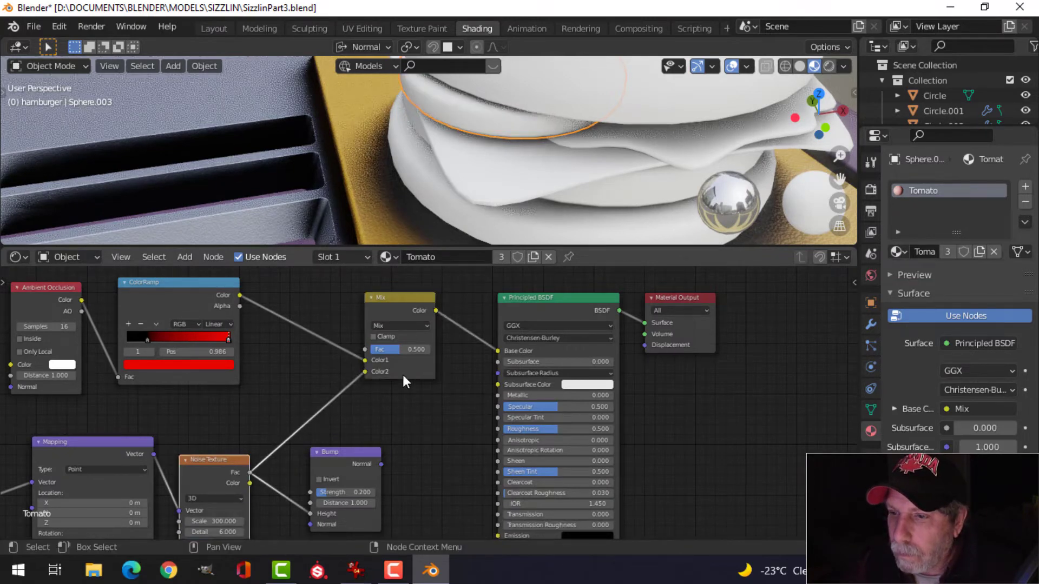
{"action": "left_click", "coordinate": [401, 325]}
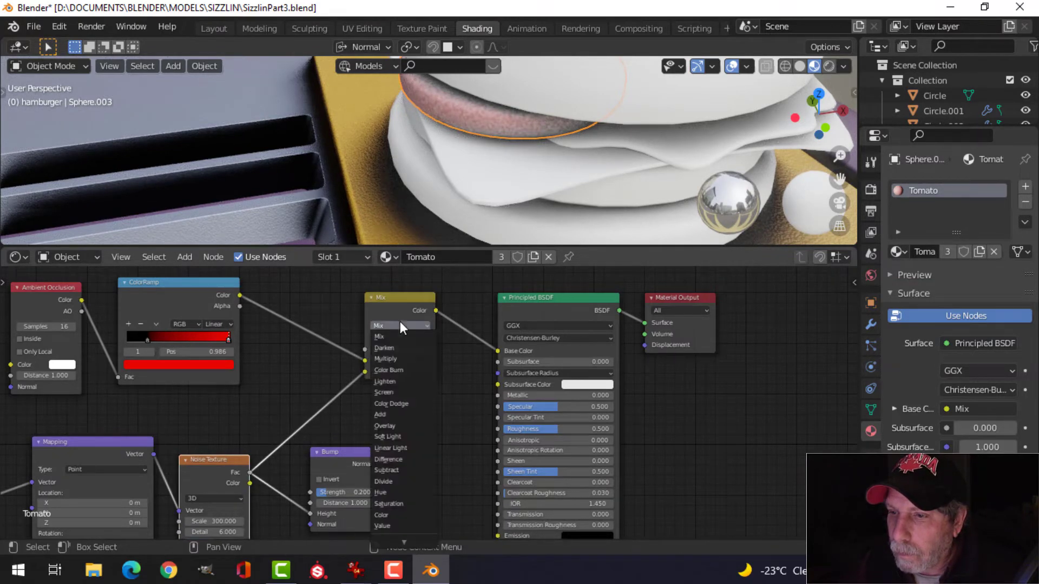
{"action": "left_click", "coordinate": [398, 358]}
{"action": "scroll", "coordinate": [479, 157], "scroll_direction": "up", "scroll_amount": 5}
{"action": "scroll", "coordinate": [508, 145], "scroll_direction": "down", "scroll_amount": 4}
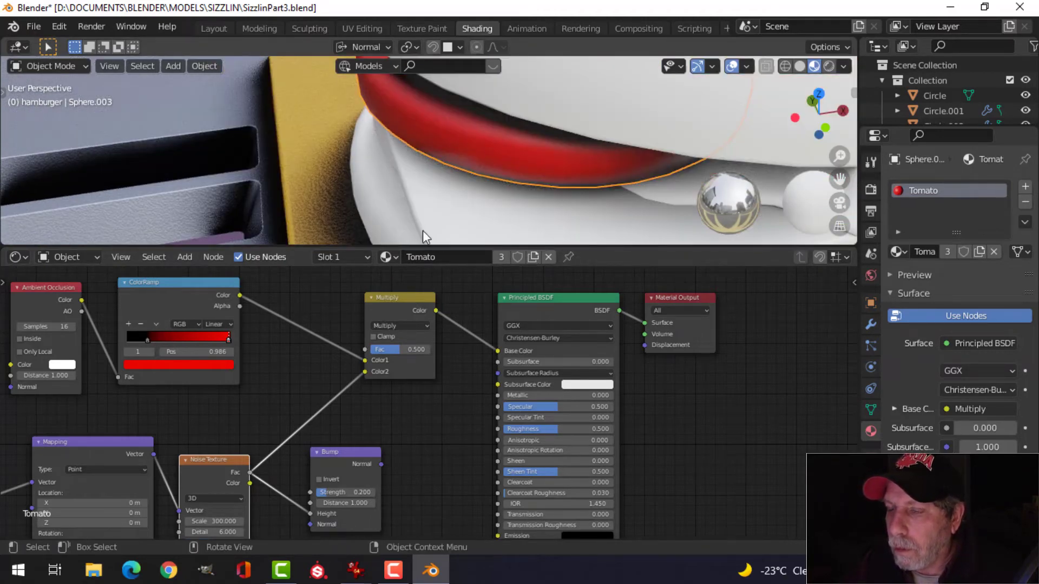
Step: Connect the Bump node's Normal output to the Principled BSDF's Normal and set the bump Strength to 0.1
{"action": "scroll", "coordinate": [417, 414], "scroll_direction": "down", "scroll_amount": 5, "text": "shift"}
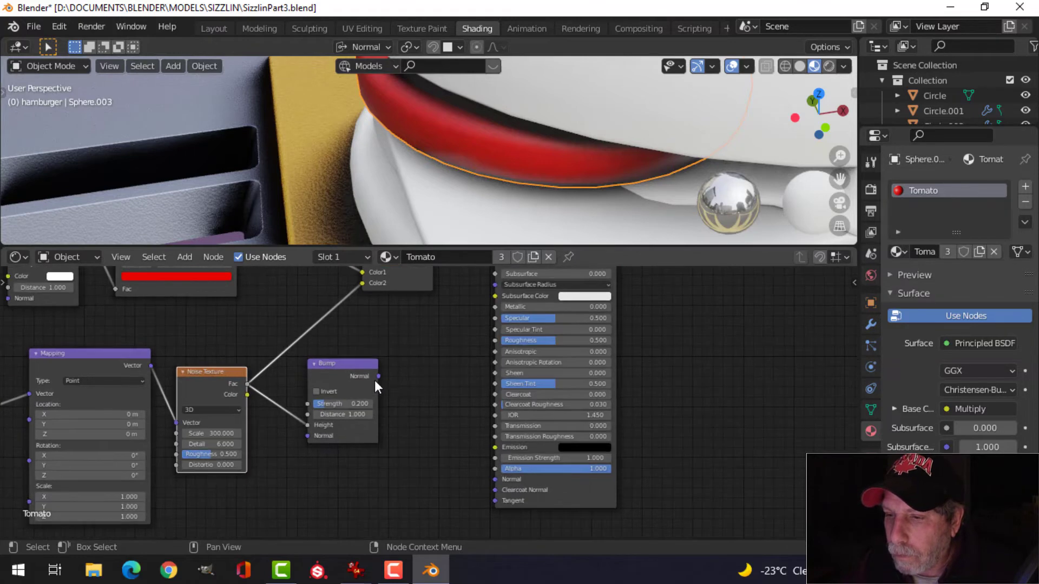
{"action": "left_click_drag", "start_coordinate": [379, 376], "coordinate": [495, 480]}
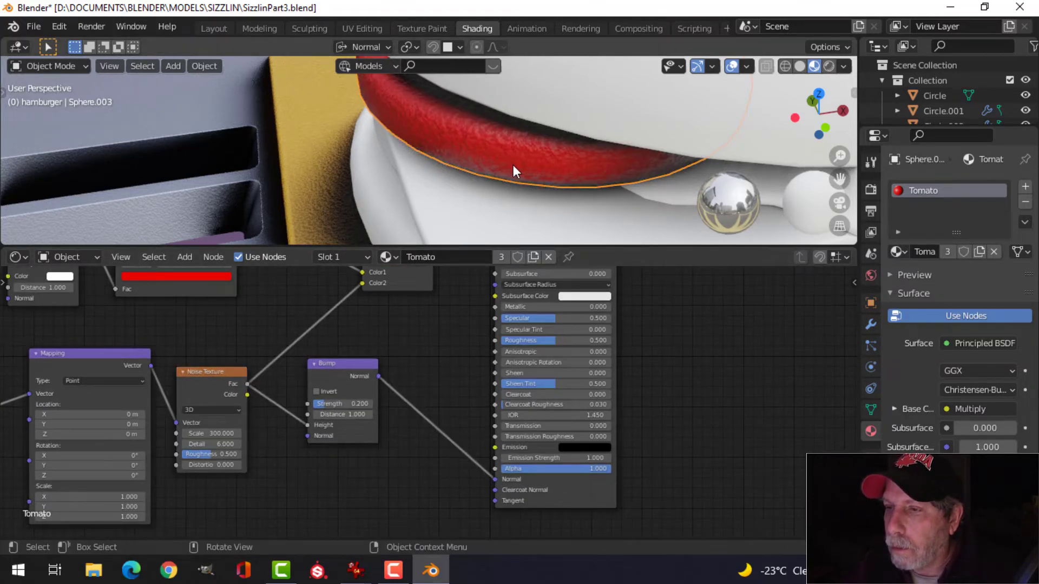
{"action": "scroll", "coordinate": [425, 433], "scroll_direction": "up", "scroll_amount": 1}
{"action": "left_click", "coordinate": [325, 405]}
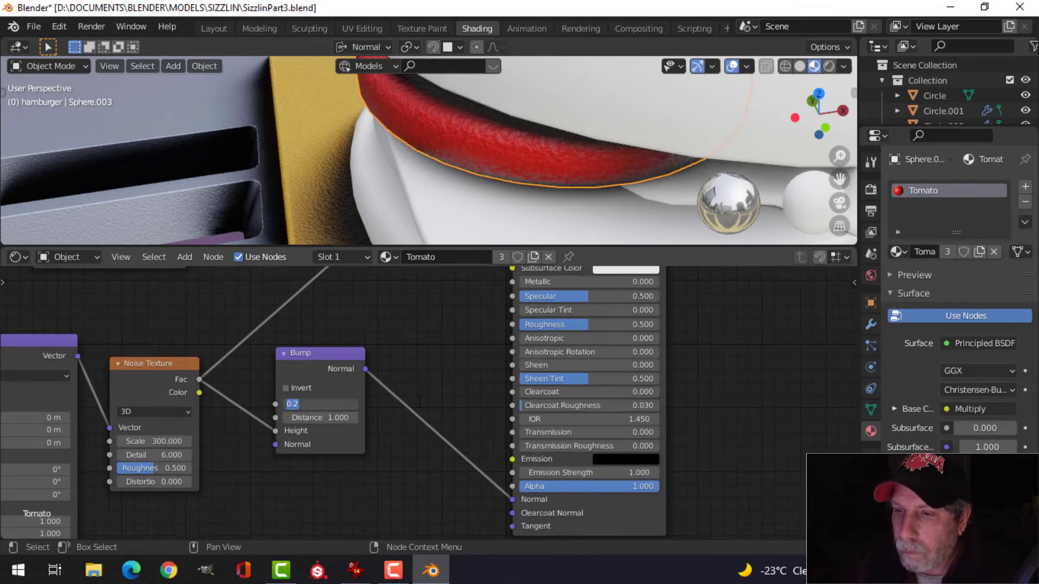
{"action": "type", "text": "0.1"}
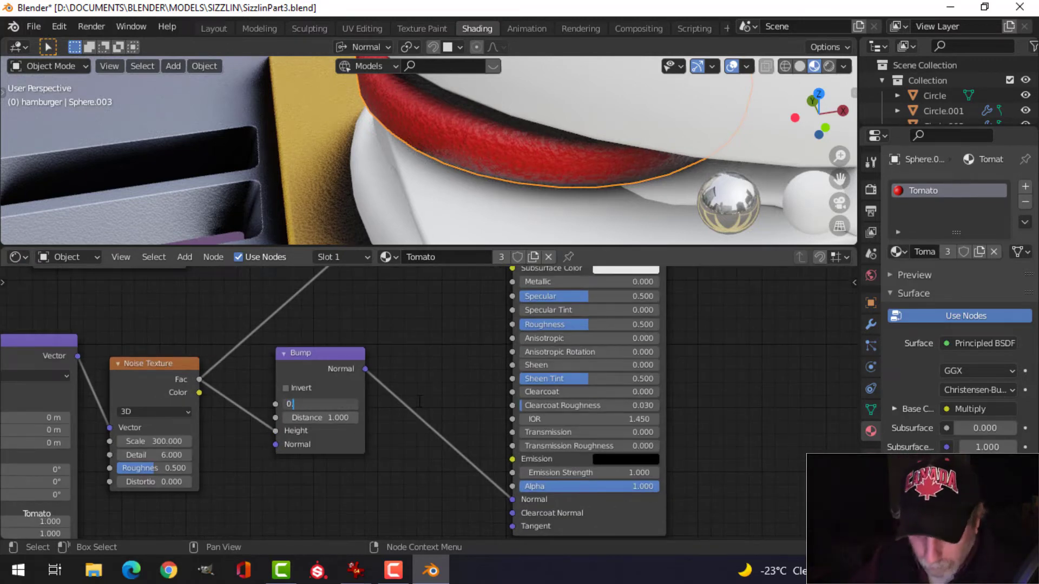
{"action": "key", "text": "Return"}
{"action": "scroll", "coordinate": [523, 163], "scroll_direction": "down", "scroll_amount": 2}
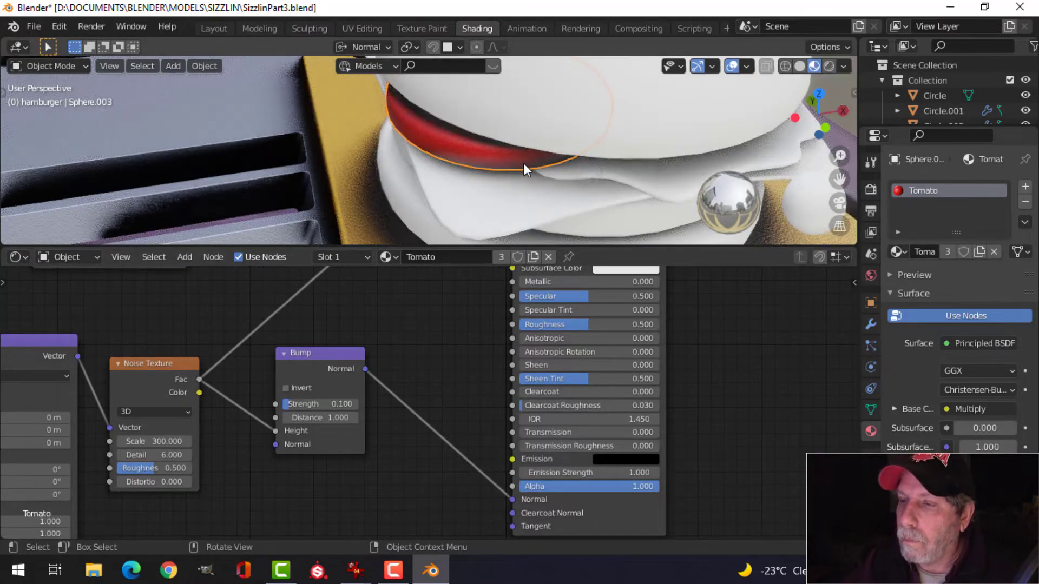
Step: Deselect everything, view the hamburger from the front and save the file
{"action": "key", "text": "alt+a"}
{"action": "scroll", "coordinate": [534, 176], "scroll_direction": "down", "scroll_amount": 3}
{"action": "middle_click_drag", "start_coordinate": [543, 168], "coordinate": [489, 170]}
{"action": "key", "text": "ctrl+s"}
{"action": "scroll", "coordinate": [417, 346], "scroll_direction": "down", "scroll_amount": 3}
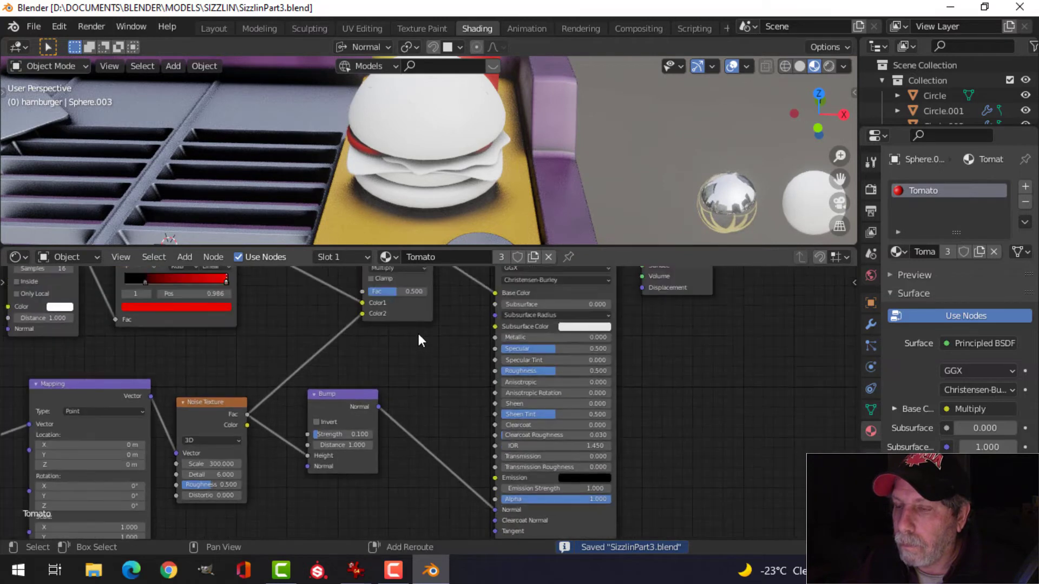
{"action": "scroll", "coordinate": [378, 353], "scroll_direction": "down", "scroll_amount": 1}
{"action": "scroll", "coordinate": [487, 176], "scroll_direction": "up", "scroll_amount": 2}
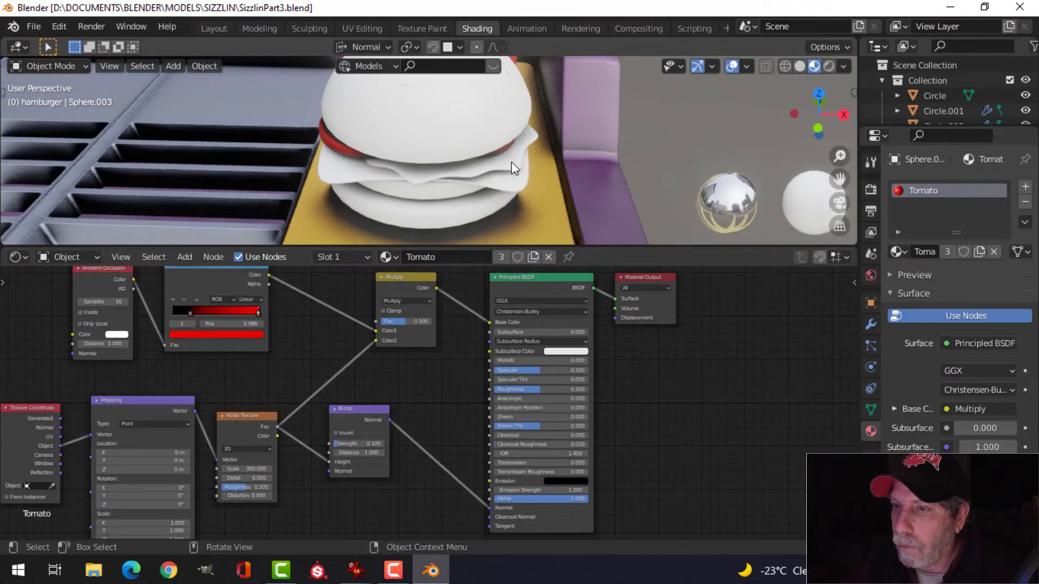
Step: Copy the Tomato material's colour, Multiply, noise and bump nodes and paste them into the lettuce's Lettuce material
{"action": "scroll", "coordinate": [378, 353], "scroll_direction": "down", "scroll_amount": 4}
{"action": "middle_click_drag", "start_coordinate": [350, 387], "coordinate": [395, 390]}
{"action": "left_click_drag", "start_coordinate": [113, 279], "coordinate": [482, 487]}
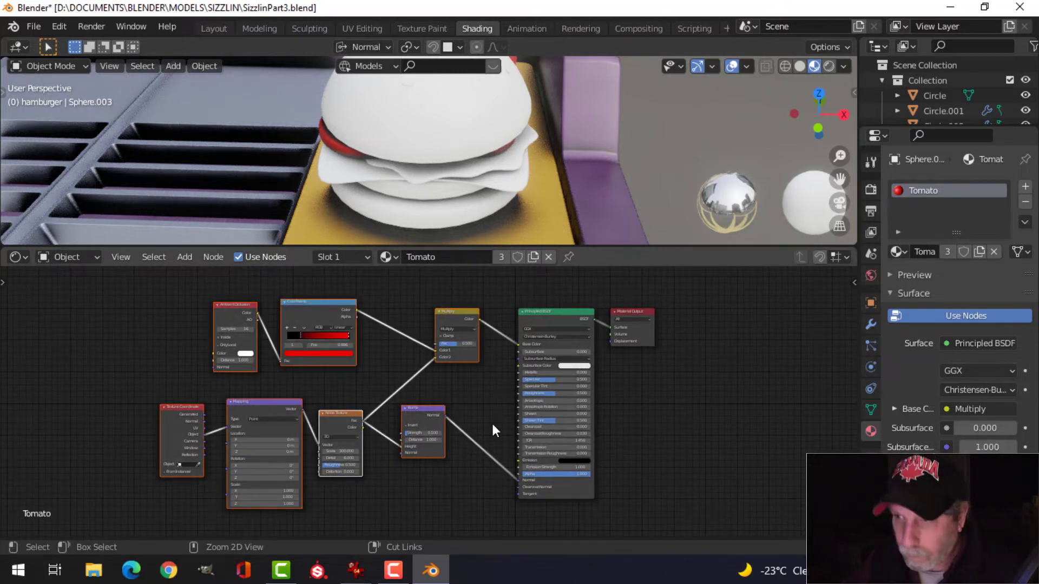
{"action": "key", "text": "ctrl+c"}
{"action": "left_click", "coordinate": [553, 186]}
{"action": "key", "text": "ctrl+v"}
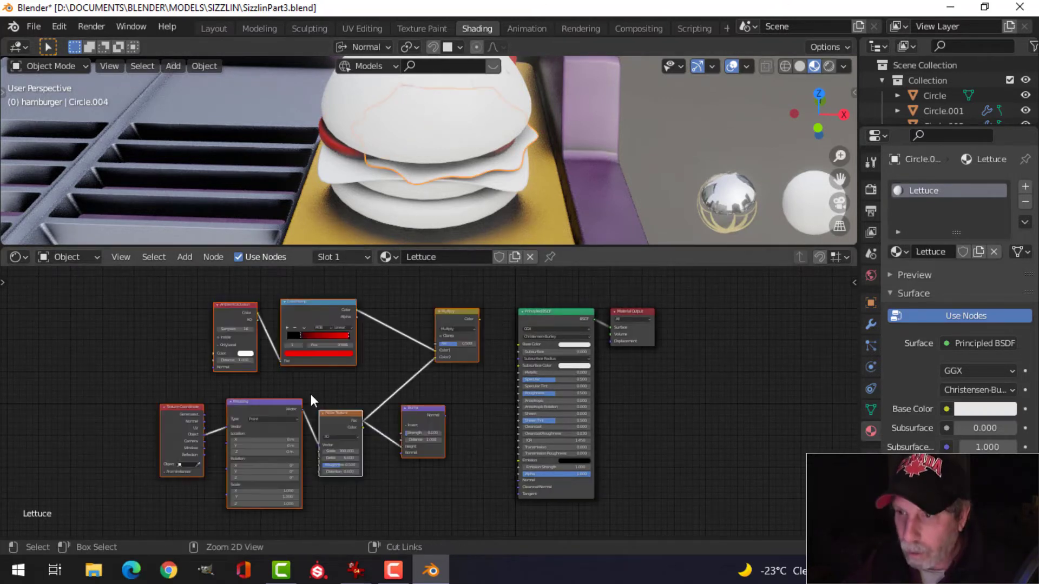
{"action": "left_click", "coordinate": [375, 360]}
{"action": "scroll", "coordinate": [342, 355], "scroll_direction": "up", "scroll_amount": 3}
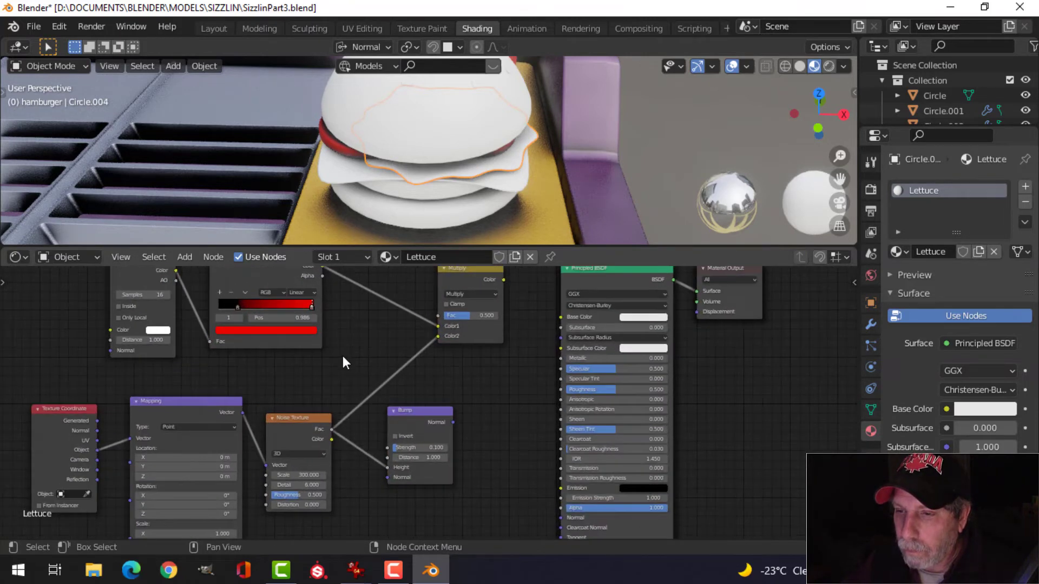
Step: Recolour the bright stop of the Lettuce material's ColorRamp from red to bright green
{"action": "scroll", "coordinate": [410, 427], "scroll_direction": "up", "scroll_amount": 2}
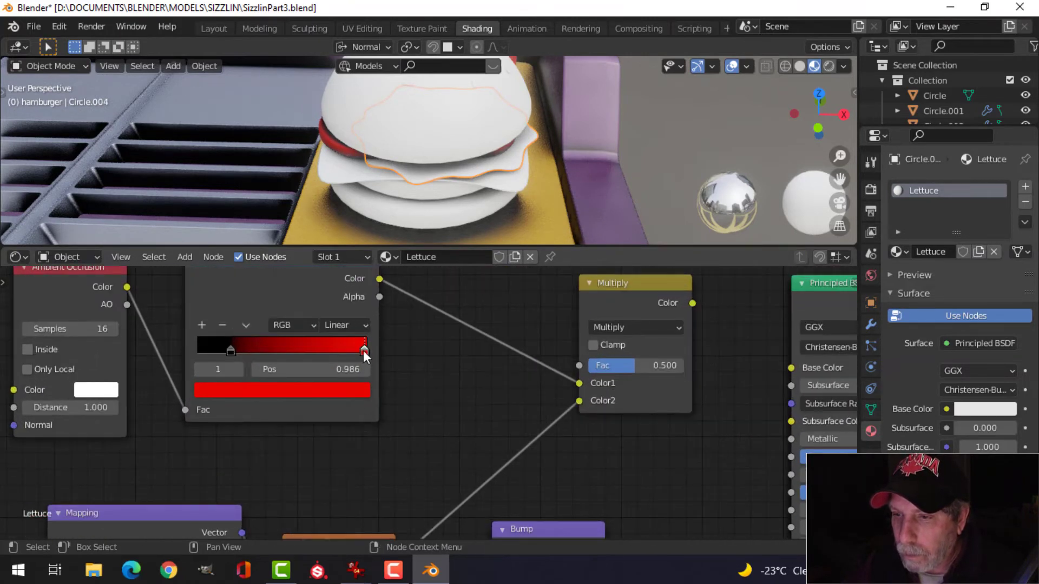
{"action": "left_click", "coordinate": [326, 394]}
{"action": "left_click", "coordinate": [229, 223]}
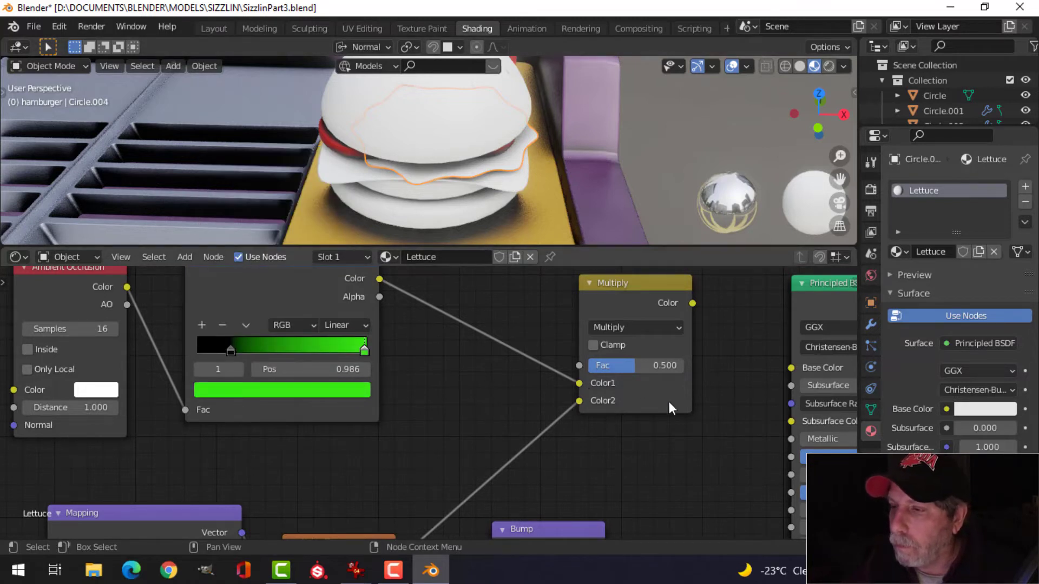
Step: Connect the Lettuce material's Multiply Color to the Principled BSDF's Base Color and the Bump Normal to its Normal input
{"action": "middle_click_drag", "start_coordinate": [705, 404], "coordinate": [600, 410]}
{"action": "left_click_drag", "start_coordinate": [590, 323], "coordinate": [687, 387]}
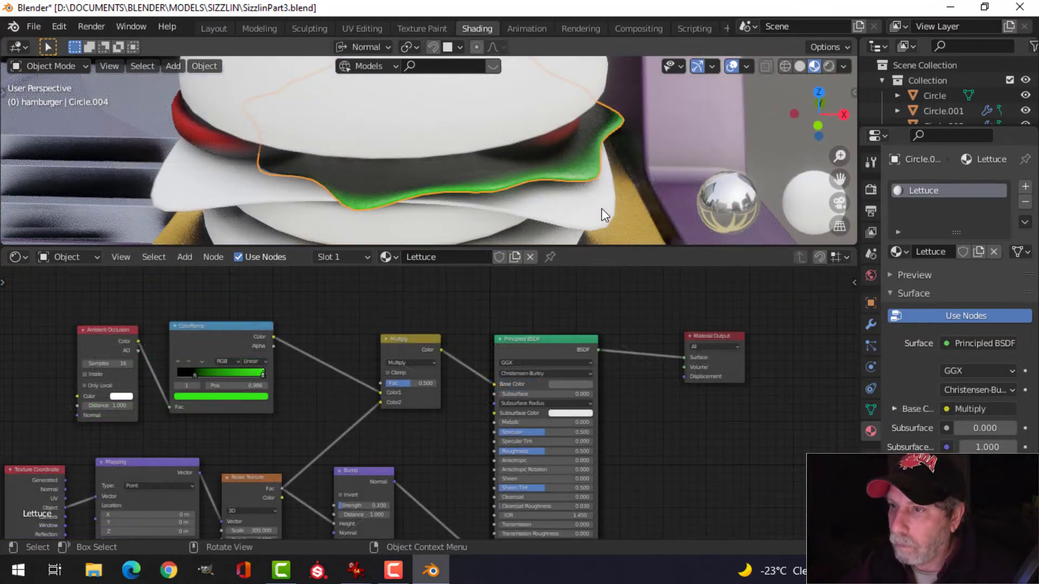
{"action": "scroll", "coordinate": [505, 189], "scroll_direction": "up", "scroll_amount": 3}
{"action": "left_click", "coordinate": [505, 191]}
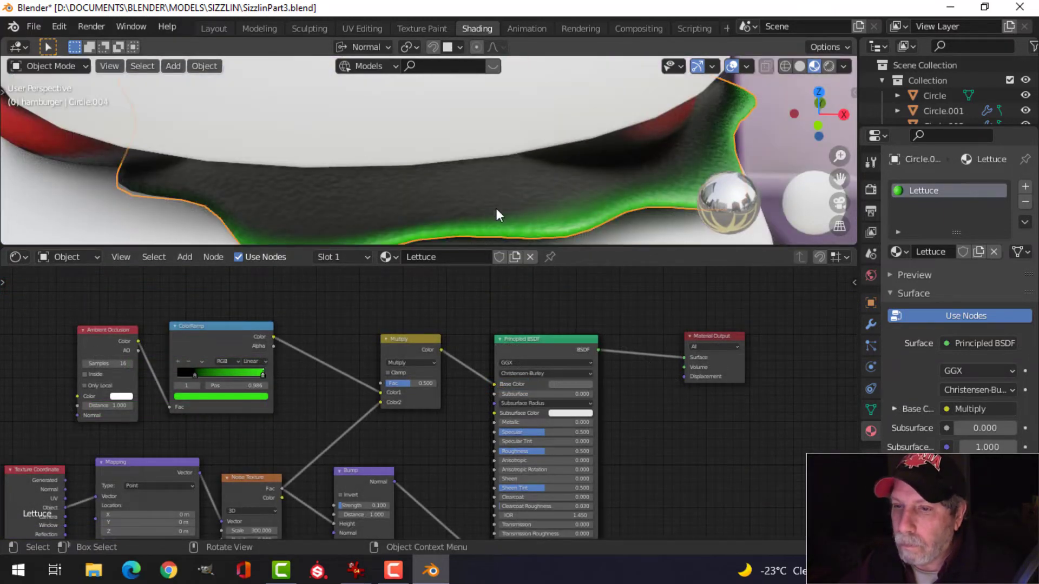
Step: Recolour the dark stop of the lettuce ColorRamp to dark green with hue 0.311, saturation 0.508 and value 0.321
{"action": "scroll", "coordinate": [335, 353], "scroll_direction": "up", "scroll_amount": 2}
{"action": "scroll", "coordinate": [335, 351], "scroll_direction": "up", "scroll_amount": 1}
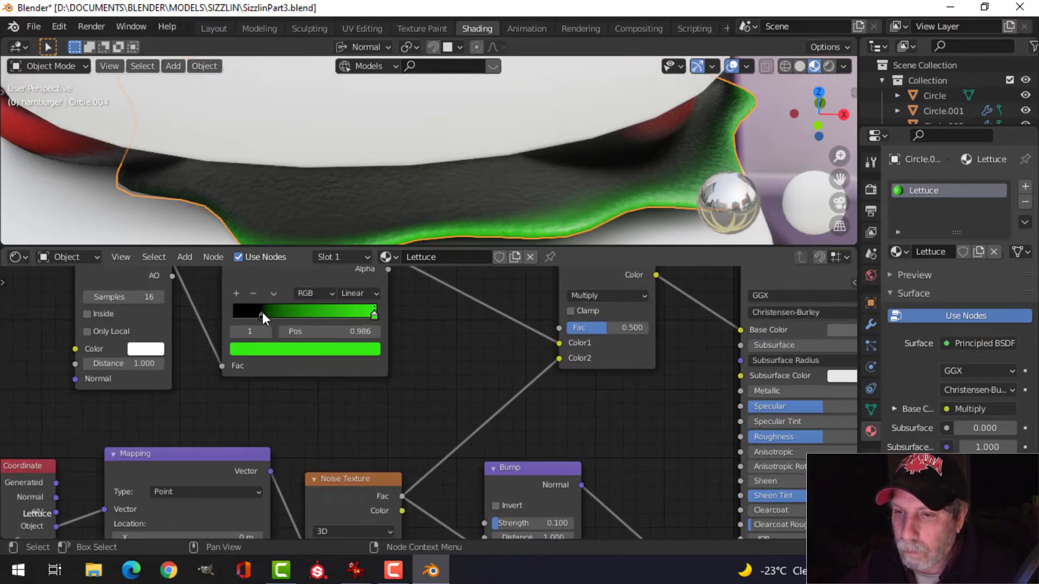
{"action": "left_click", "coordinate": [262, 316]}
{"action": "left_click", "coordinate": [283, 352]}
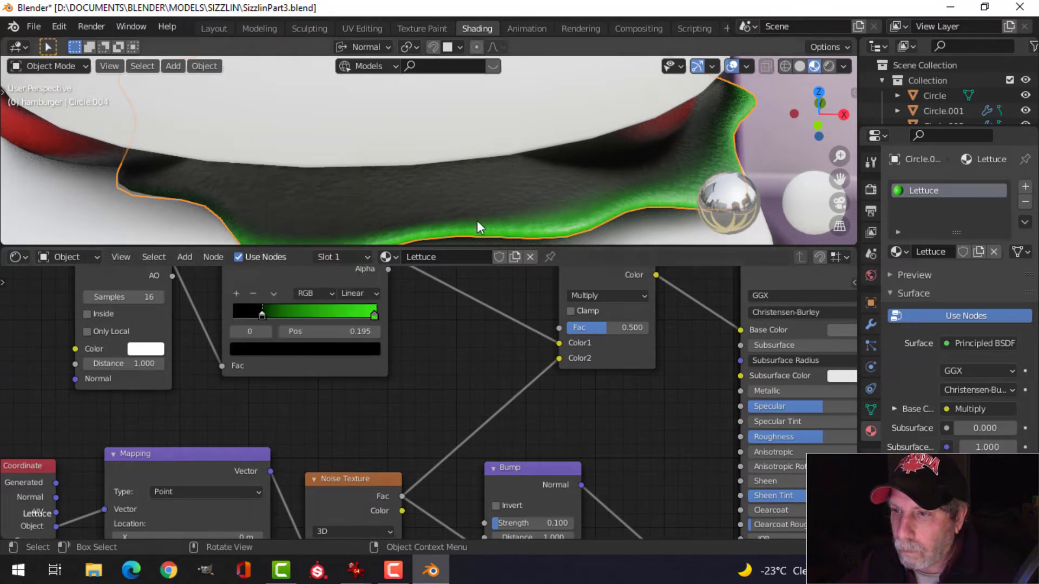
{"action": "left_click", "coordinate": [332, 356]}
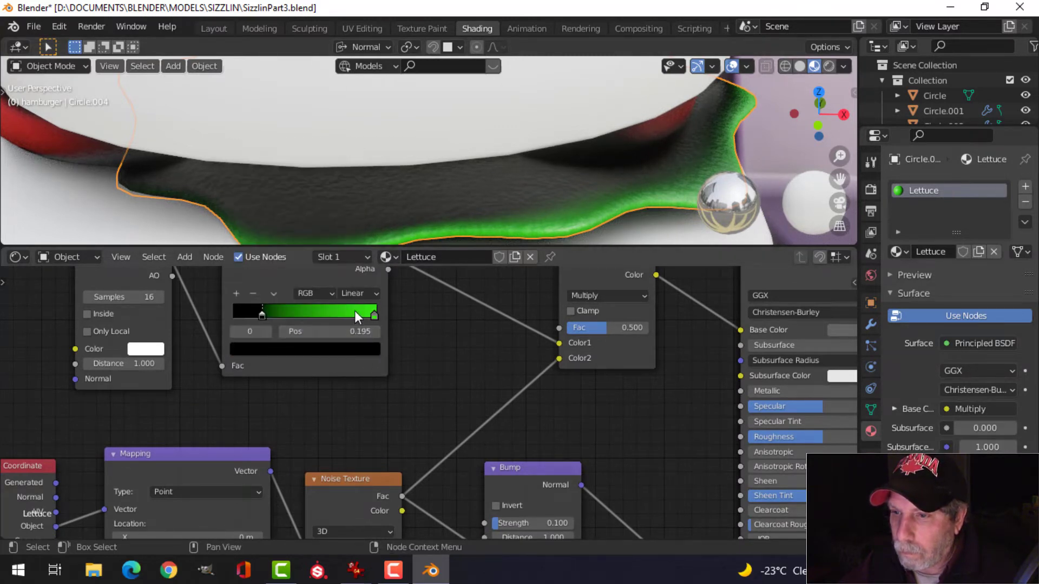
{"action": "left_click", "coordinate": [287, 351]}
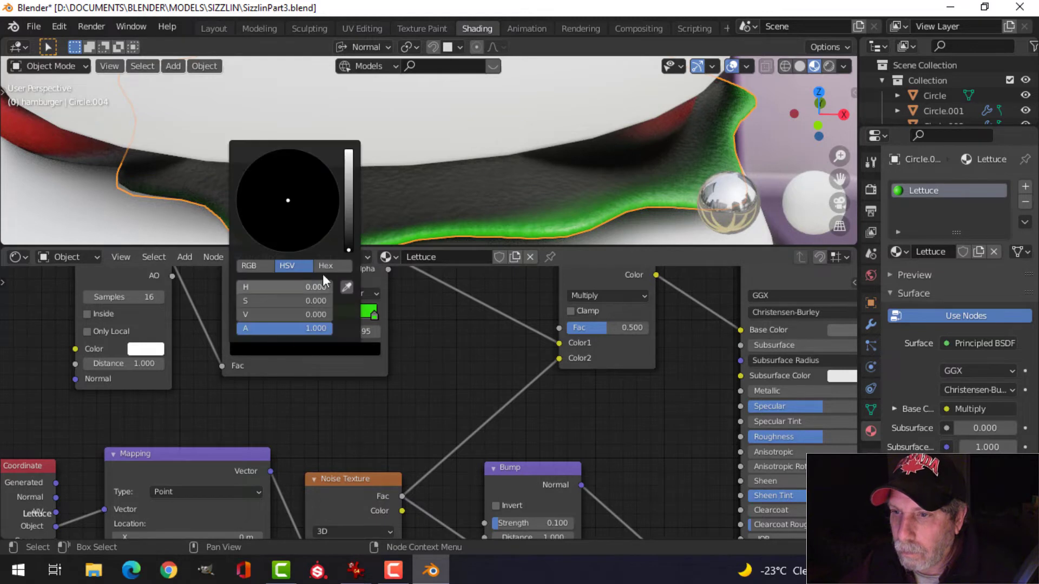
{"action": "left_click_drag", "start_coordinate": [348, 250], "coordinate": [263, 190]}
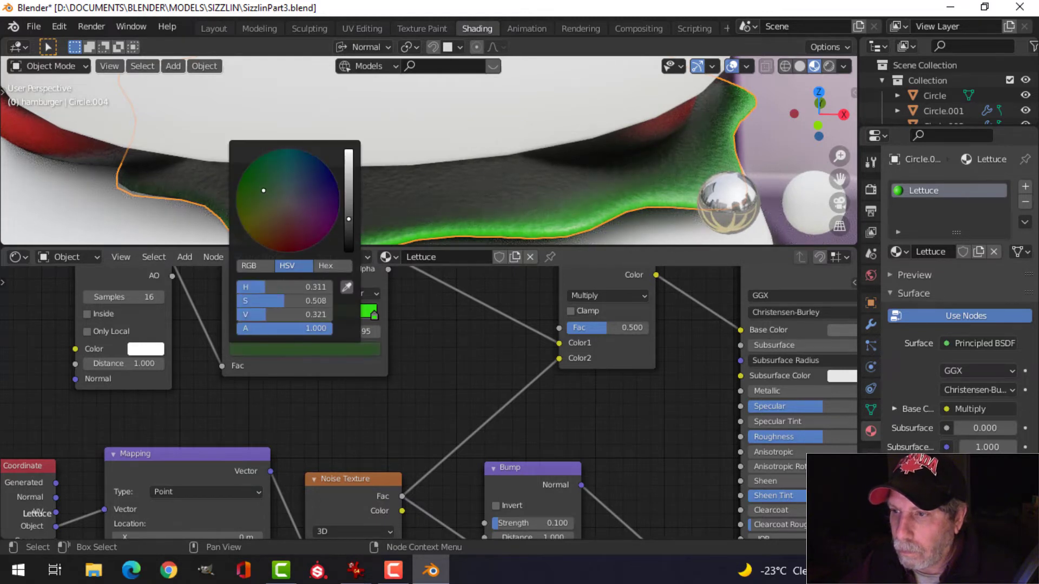
Step: Shift the bright green stop of the lettuce ColorRamp to position 0.650
{"action": "left_click", "coordinate": [374, 315]}
{"action": "key", "text": "g"}
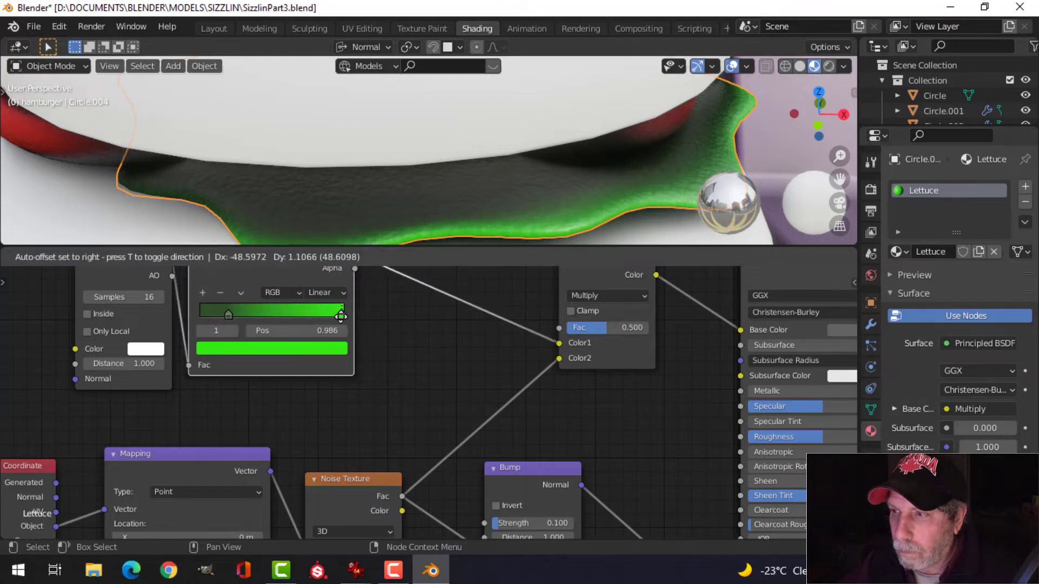
{"action": "left_click", "coordinate": [401, 330]}
{"action": "key", "text": "g"}
{"action": "left_click", "coordinate": [390, 331]}
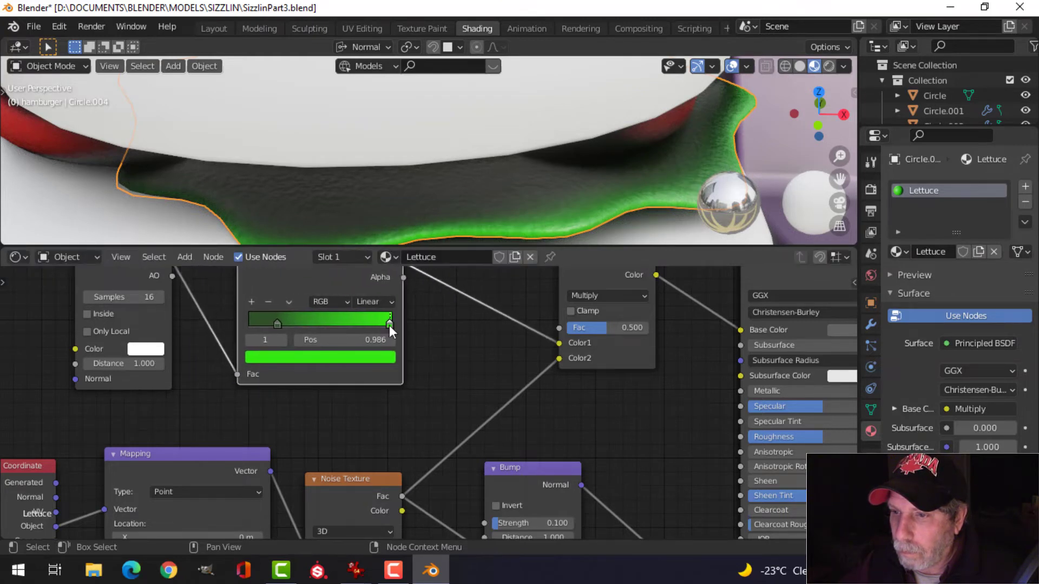
{"action": "left_click_drag", "start_coordinate": [389, 327], "coordinate": [337, 326]}
{"action": "scroll", "coordinate": [452, 370], "scroll_direction": "down", "scroll_amount": 1}
Step: Lower the Fac of the lettuce's Multiply node to 0.233
{"action": "middle_click_drag", "start_coordinate": [564, 387], "coordinate": [497, 411]}
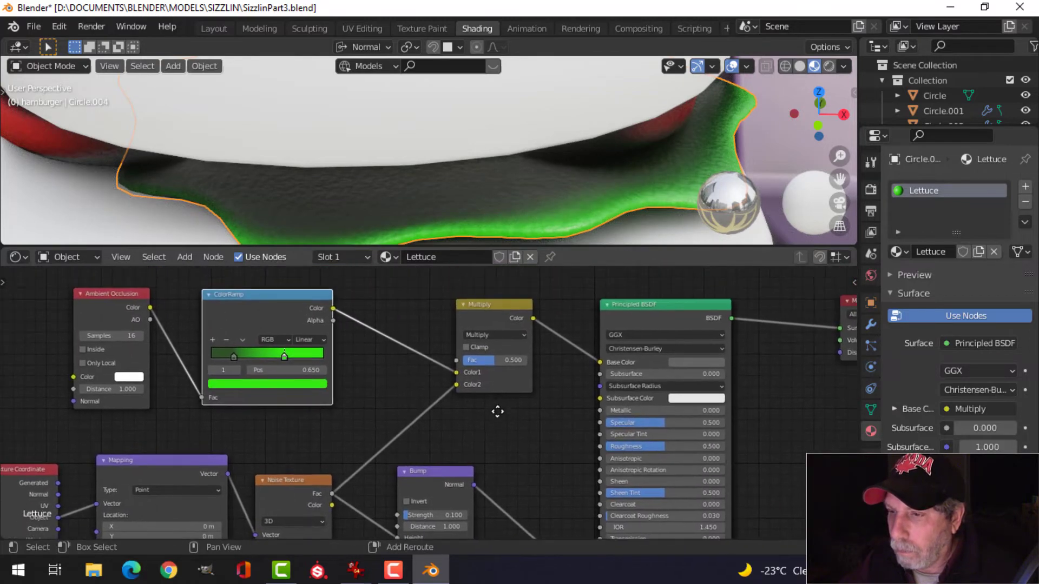
{"action": "scroll", "coordinate": [508, 408], "scroll_direction": "up", "scroll_amount": 3}
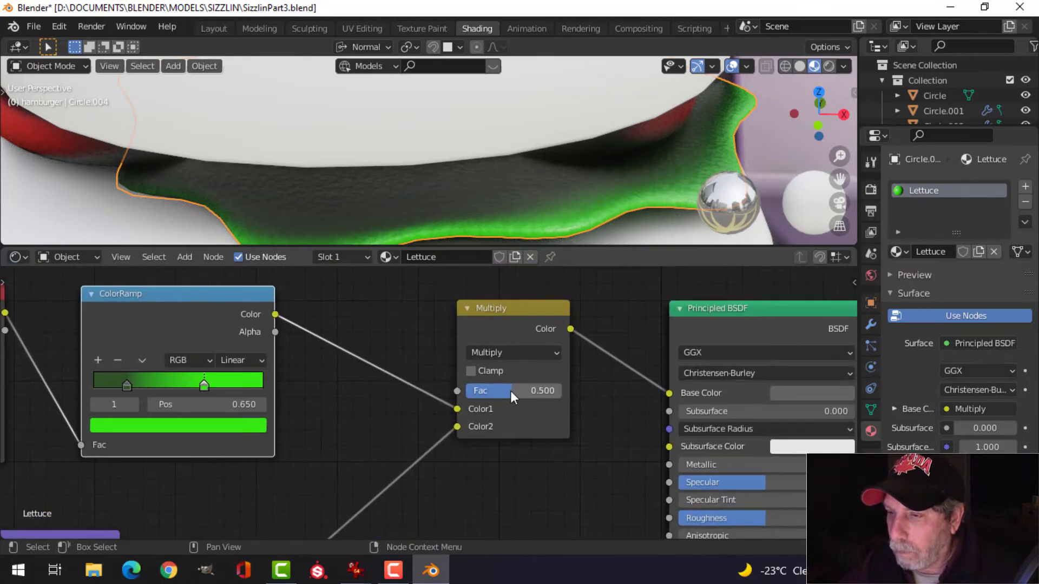
{"action": "left_click_drag", "start_coordinate": [510, 390], "coordinate": [489, 391]}
{"action": "scroll", "coordinate": [522, 479], "scroll_direction": "down", "scroll_amount": 5}
Step: Set the Scale of the lettuce's Noise Texture to 400
{"action": "middle_click_drag", "start_coordinate": [521, 461], "coordinate": [511, 369]}
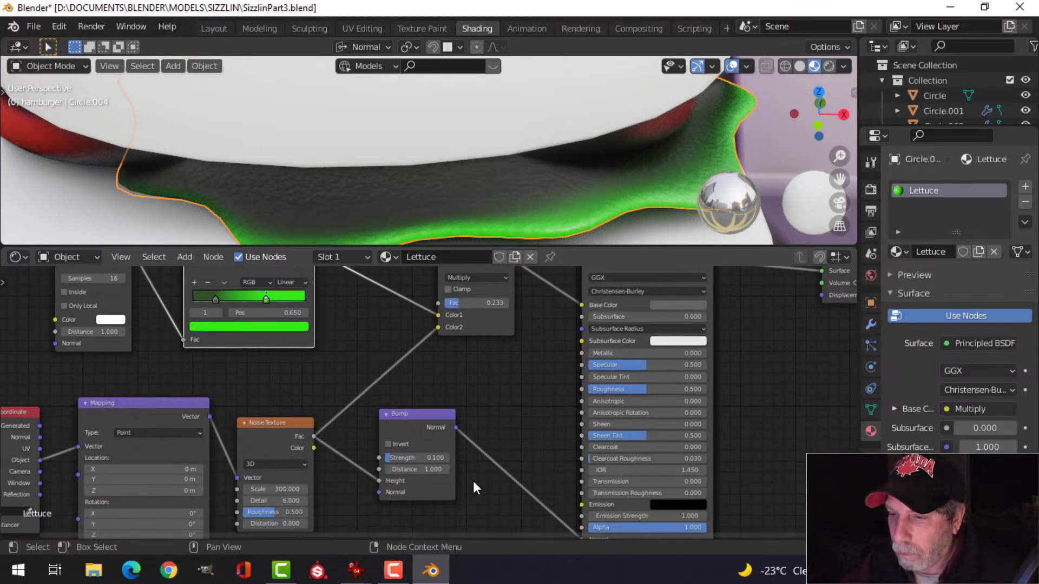
{"action": "middle_click_drag", "start_coordinate": [462, 443], "coordinate": [528, 393]}
{"action": "scroll", "coordinate": [492, 456], "scroll_direction": "down", "scroll_amount": 1}
{"action": "scroll", "coordinate": [492, 455], "scroll_direction": "up", "scroll_amount": 5}
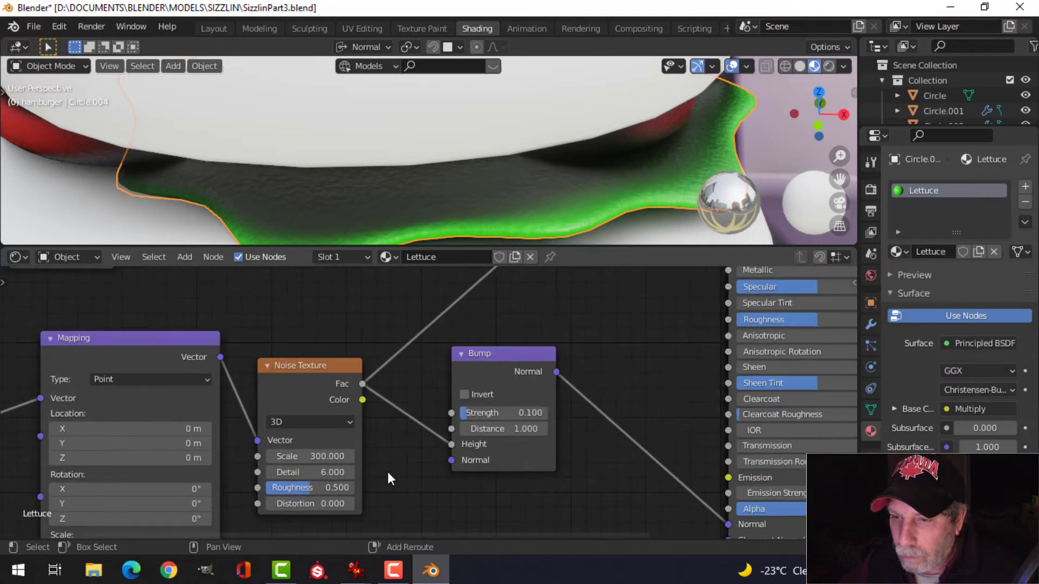
{"action": "middle_click_drag", "start_coordinate": [394, 436], "coordinate": [536, 417]}
{"action": "left_click", "coordinate": [472, 438]}
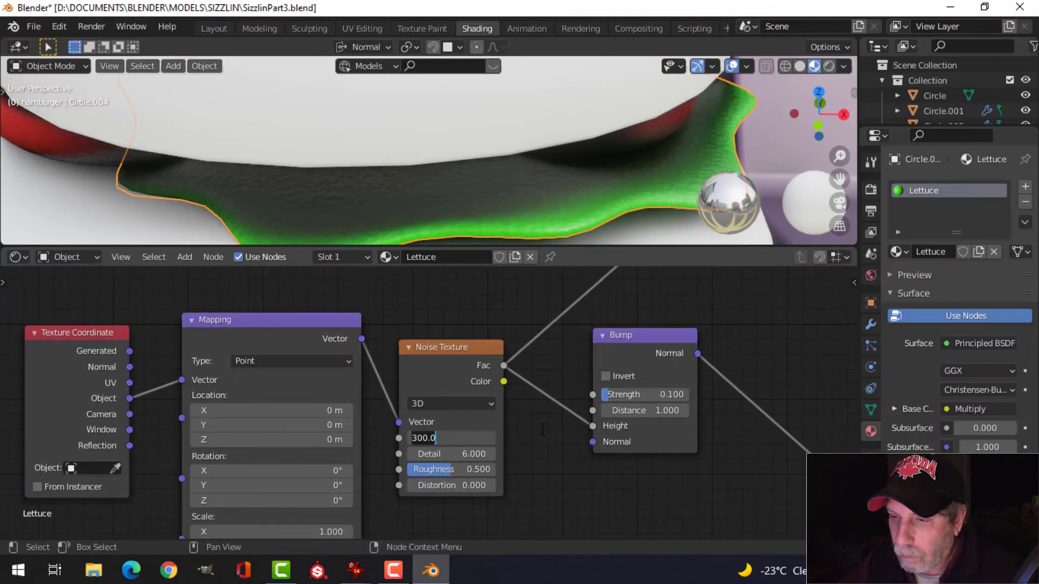
{"action": "type", "text": "400"}
{"action": "key", "text": "Return"}
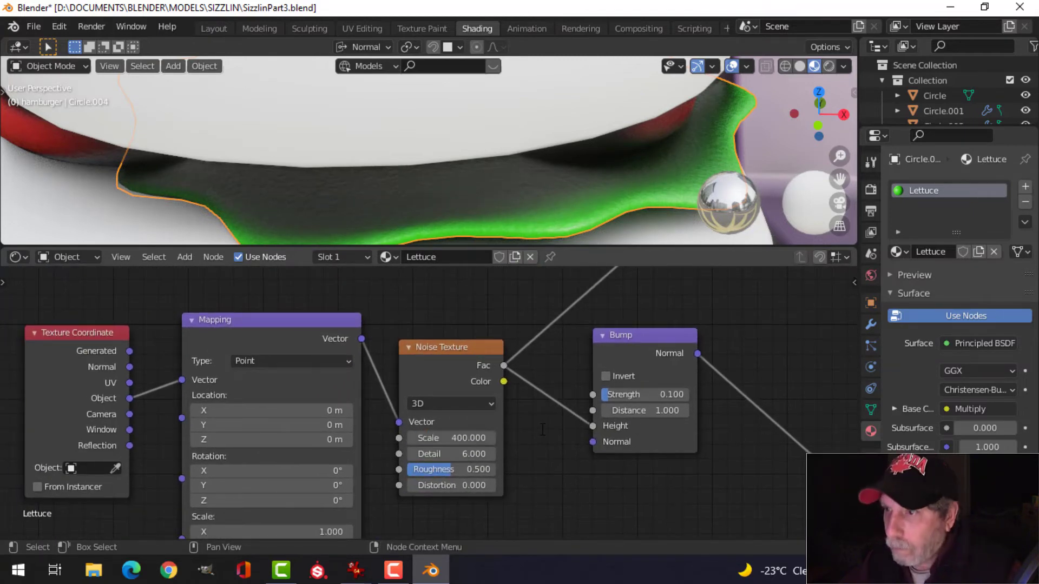
Step: Check the lettuce on the whole hamburger, deselect everything and save the file
{"action": "scroll", "coordinate": [631, 170], "scroll_direction": "down", "scroll_amount": 6}
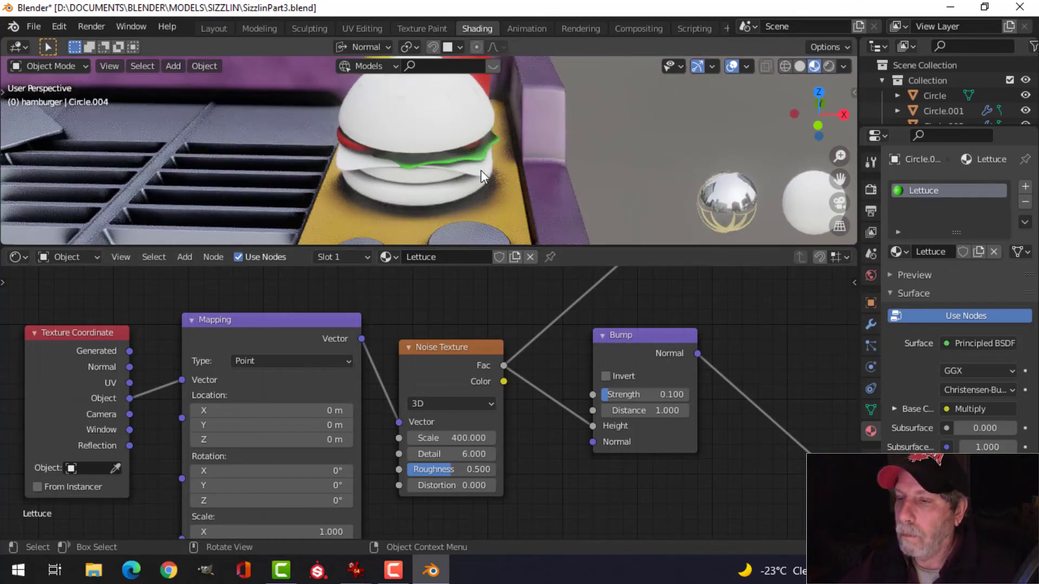
{"action": "scroll", "coordinate": [499, 181], "scroll_direction": "up", "scroll_amount": 3}
{"action": "scroll", "coordinate": [644, 192], "scroll_direction": "up", "scroll_amount": 3}
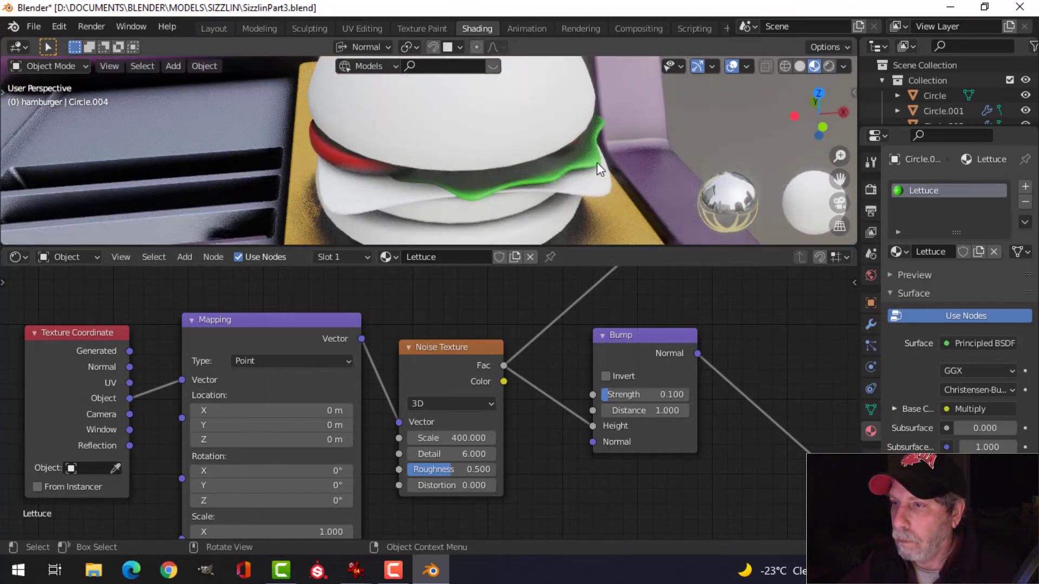
{"action": "left_click", "coordinate": [596, 162]}
{"action": "key", "text": "alt+a"}
{"action": "middle_click_drag", "start_coordinate": [617, 199], "coordinate": [606, 190]}
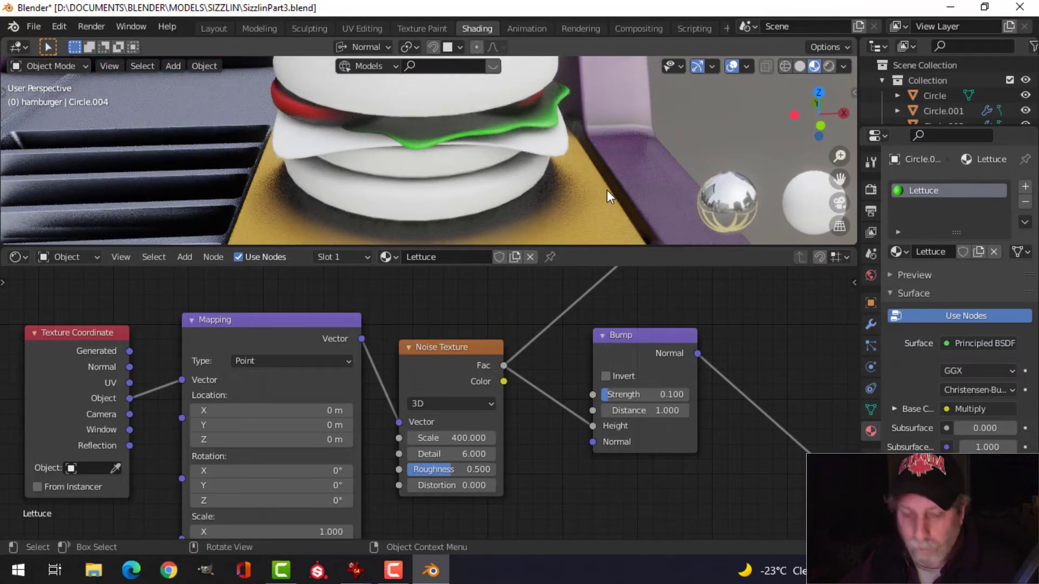
{"action": "key", "text": "ctrl+s"}
Step: Copy the Lettuce material's colour, Multiply, noise and bump nodes and paste them into the patty's Meat material
{"action": "left_click", "coordinate": [439, 160]}
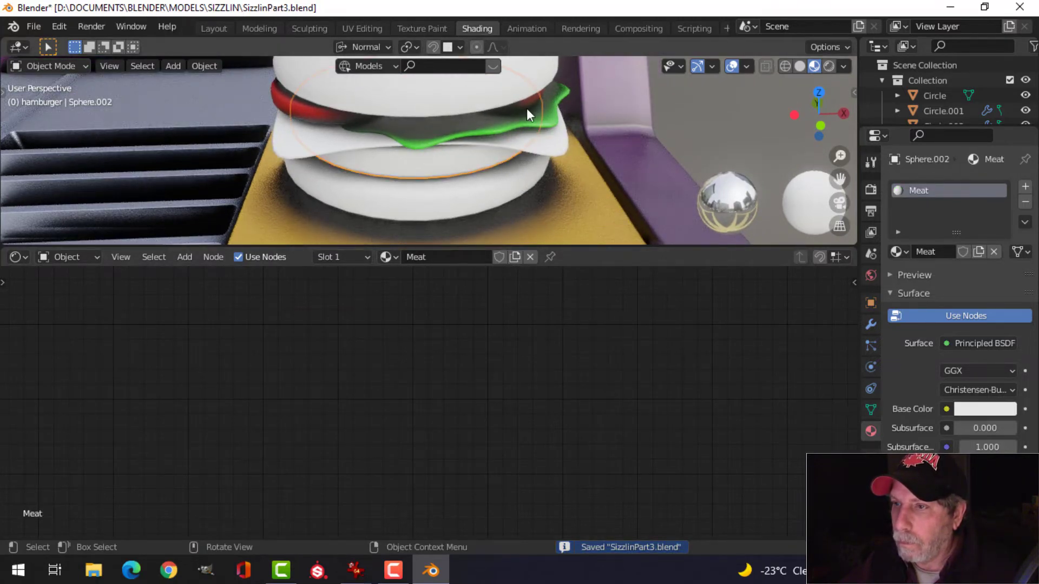
{"action": "left_click", "coordinate": [555, 118]}
{"action": "scroll", "coordinate": [470, 362], "scroll_direction": "down", "scroll_amount": 4}
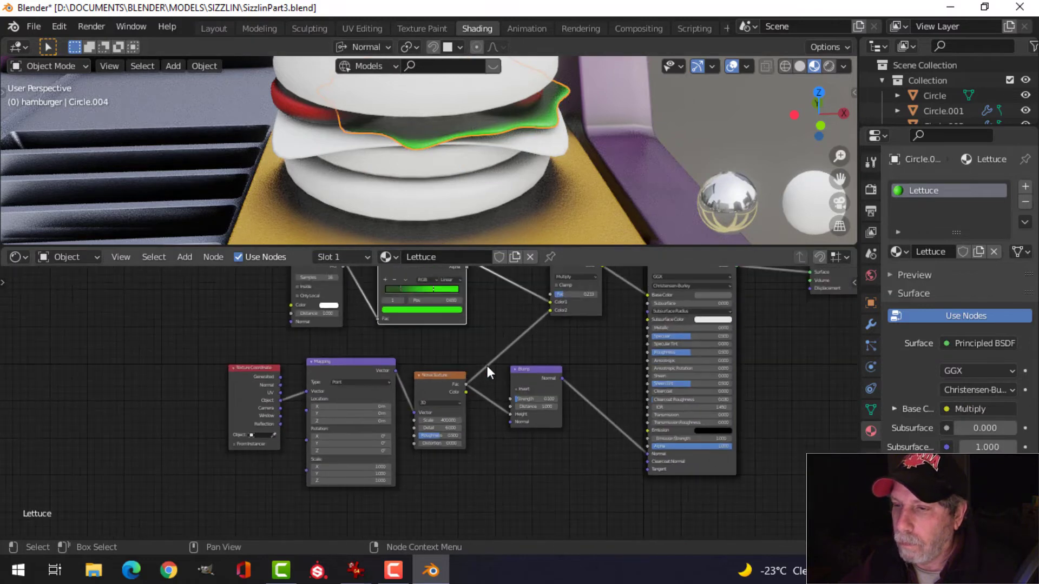
{"action": "scroll", "coordinate": [487, 366], "scroll_direction": "down", "scroll_amount": 2}
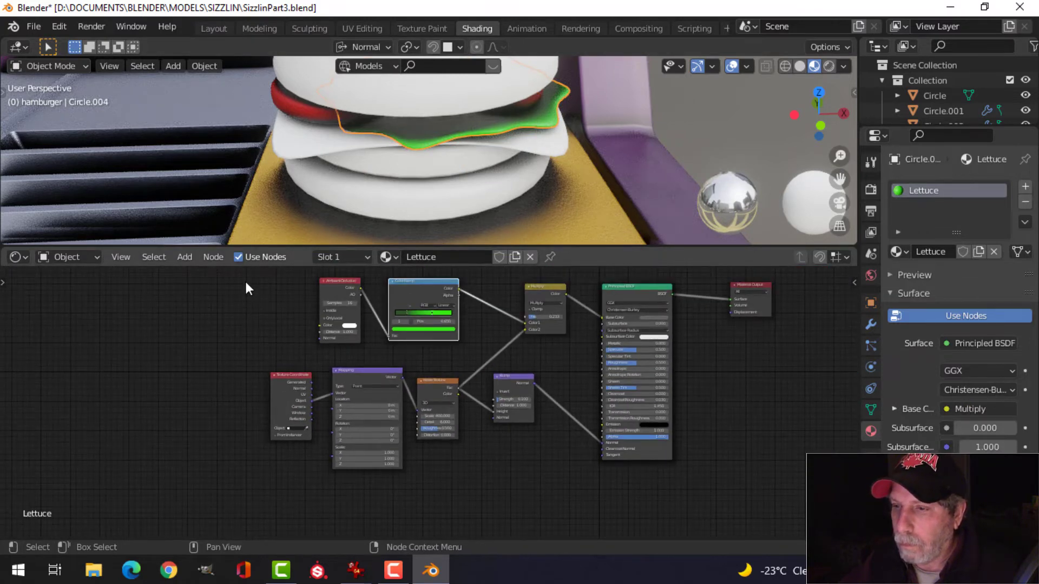
{"action": "left_click_drag", "start_coordinate": [245, 279], "coordinate": [578, 460]}
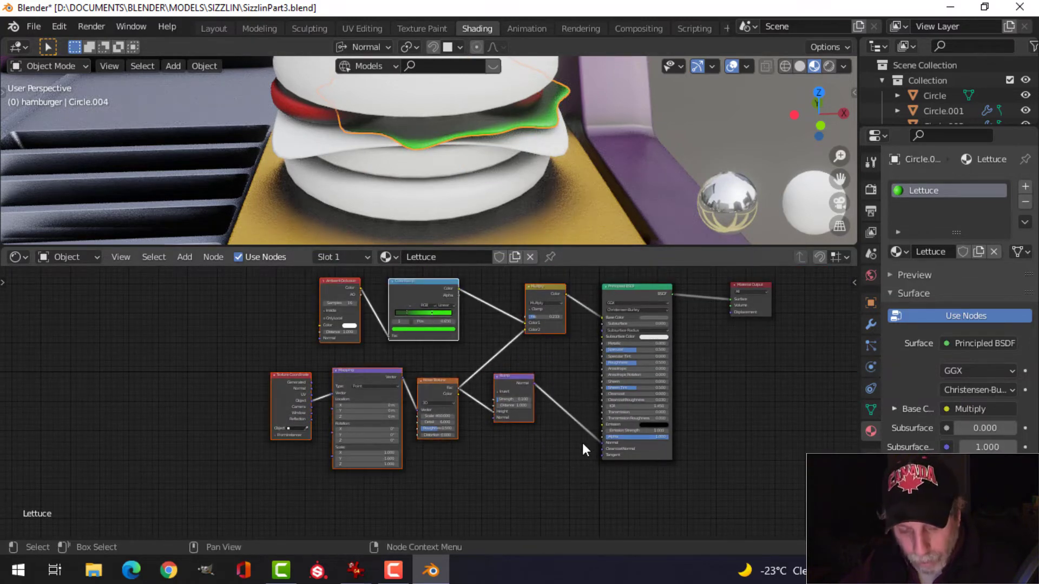
{"action": "key", "text": "ctrl+c"}
{"action": "left_click", "coordinate": [435, 158]}
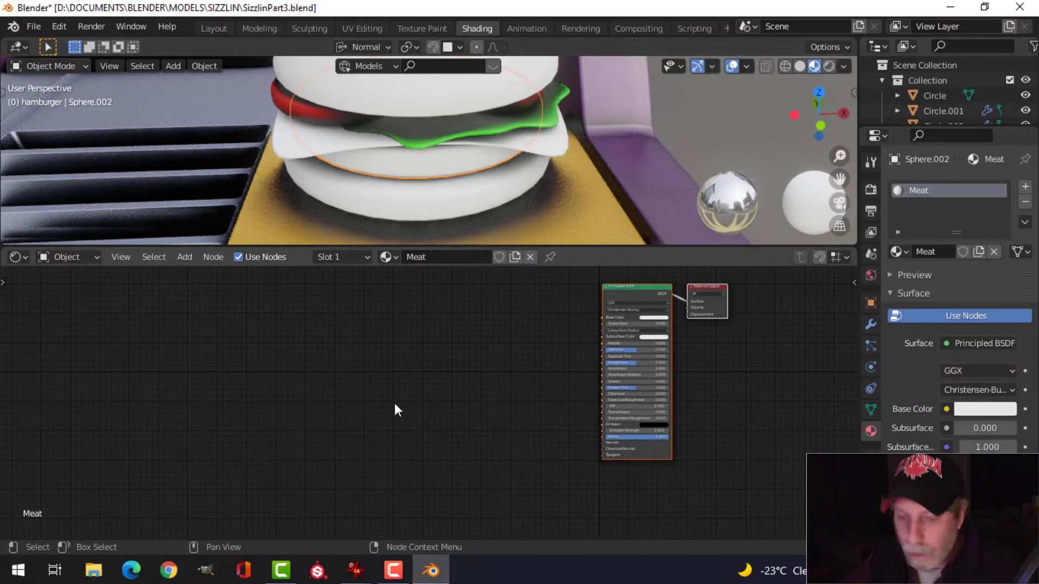
{"action": "key", "text": "ctrl+v"}
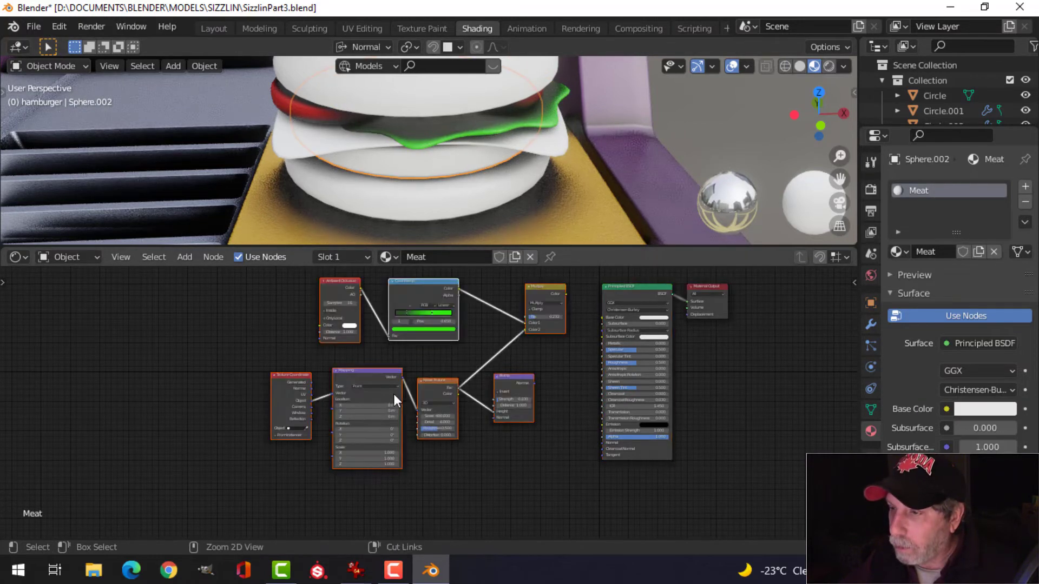
{"action": "left_click", "coordinate": [563, 372]}
Step: Recolour the bright green stop of the Meat material's ColorRamp to a dark reddish brown
{"action": "middle_click_drag", "start_coordinate": [575, 359], "coordinate": [510, 389]}
{"action": "scroll", "coordinate": [422, 371], "scroll_direction": "up", "scroll_amount": 3}
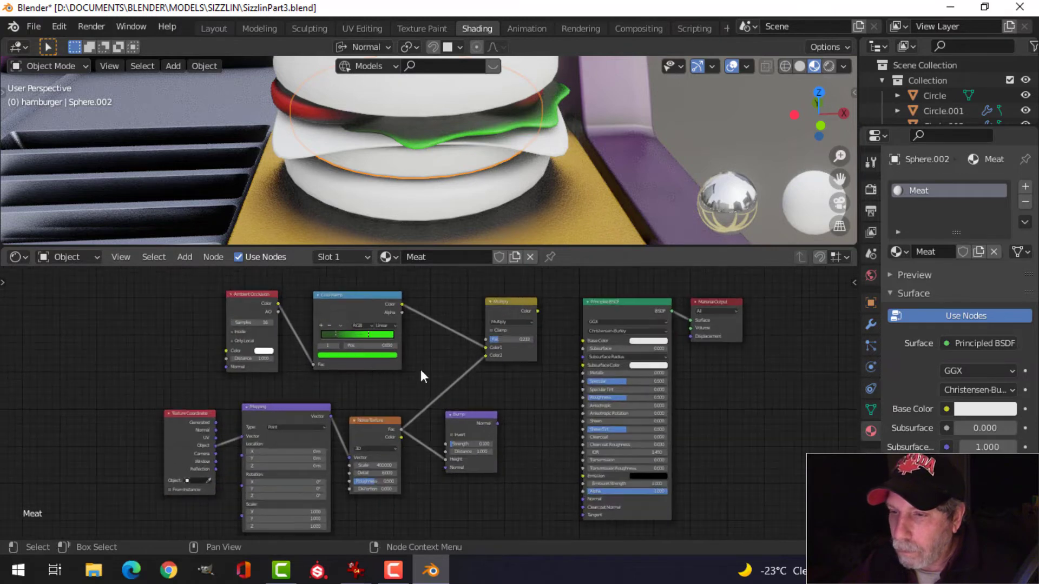
{"action": "middle_click_drag", "start_coordinate": [379, 371], "coordinate": [467, 406], "text": "shift"}
{"action": "scroll", "coordinate": [487, 374], "scroll_direction": "up", "scroll_amount": 12}
{"action": "left_click", "coordinate": [502, 334]}
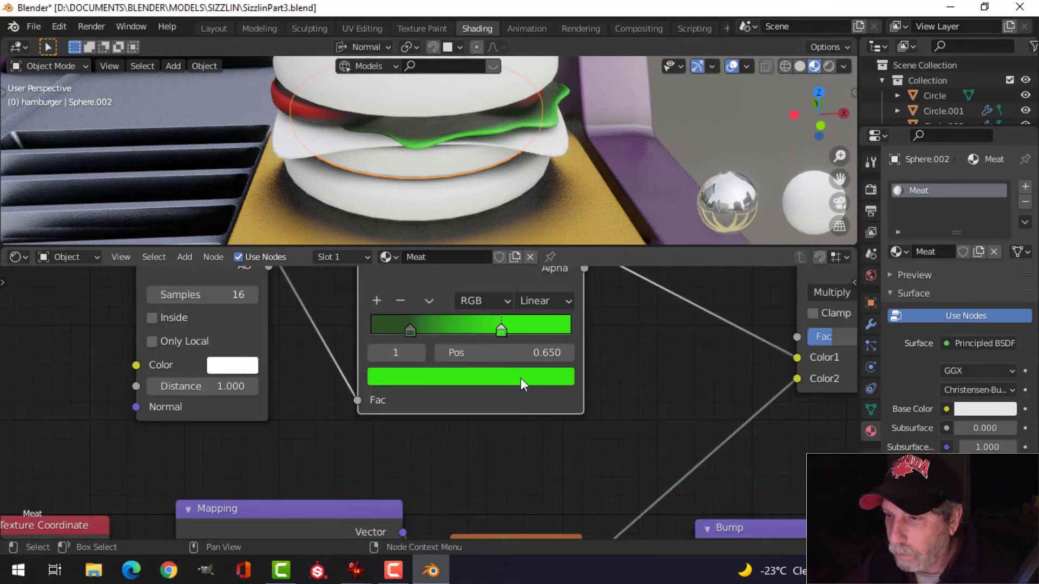
{"action": "left_click", "coordinate": [520, 376]}
{"action": "left_click_drag", "start_coordinate": [424, 213], "coordinate": [419, 237]}
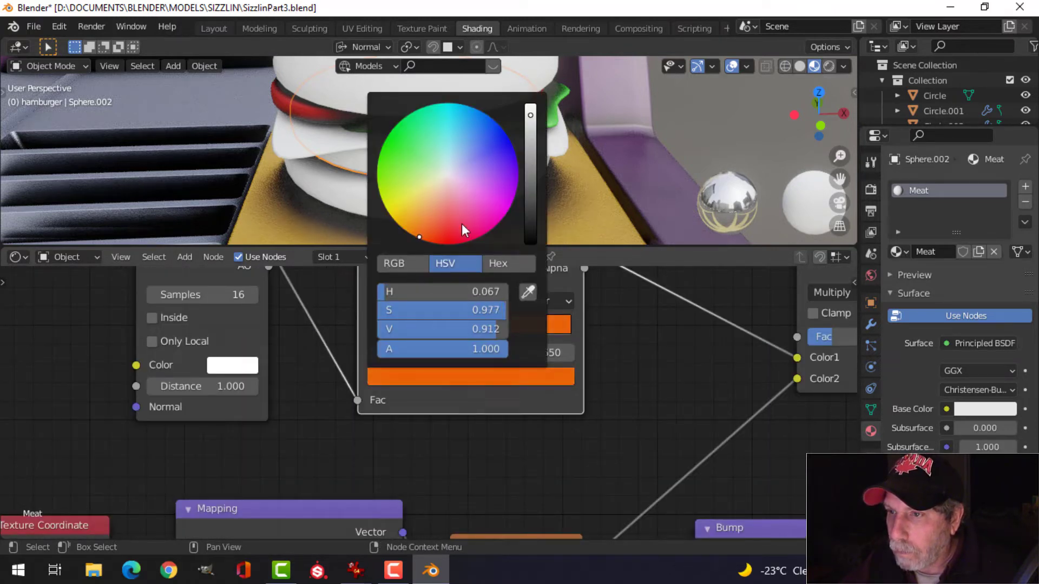
{"action": "left_click_drag", "start_coordinate": [531, 174], "coordinate": [530, 201]}
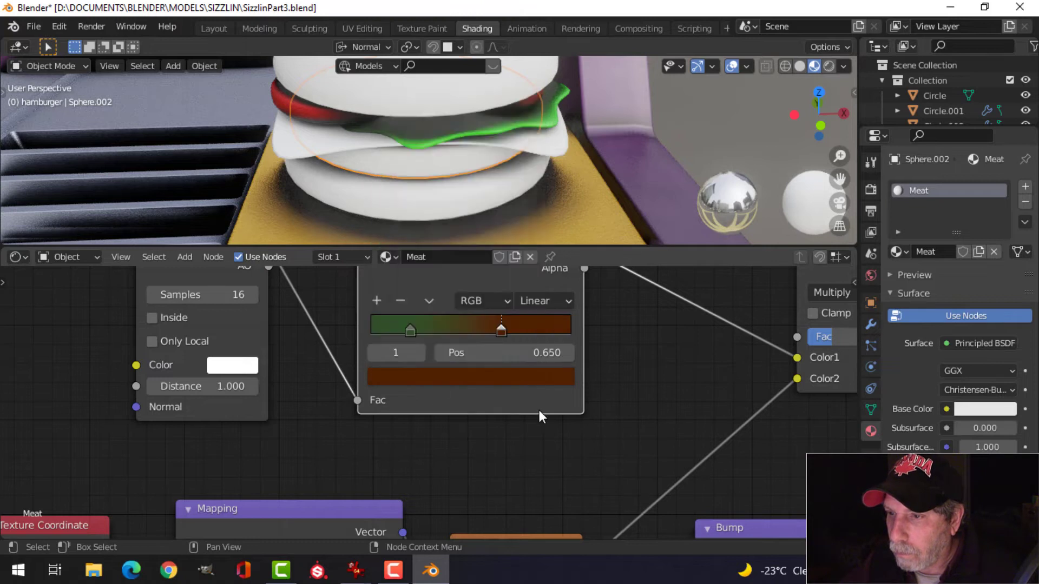
Step: Recolour the dark green stop of the meat ColorRamp to a lighter, muted brown with hue 0.111 and saturation 0.534
{"action": "left_click", "coordinate": [410, 331]}
{"action": "left_click", "coordinate": [453, 379]}
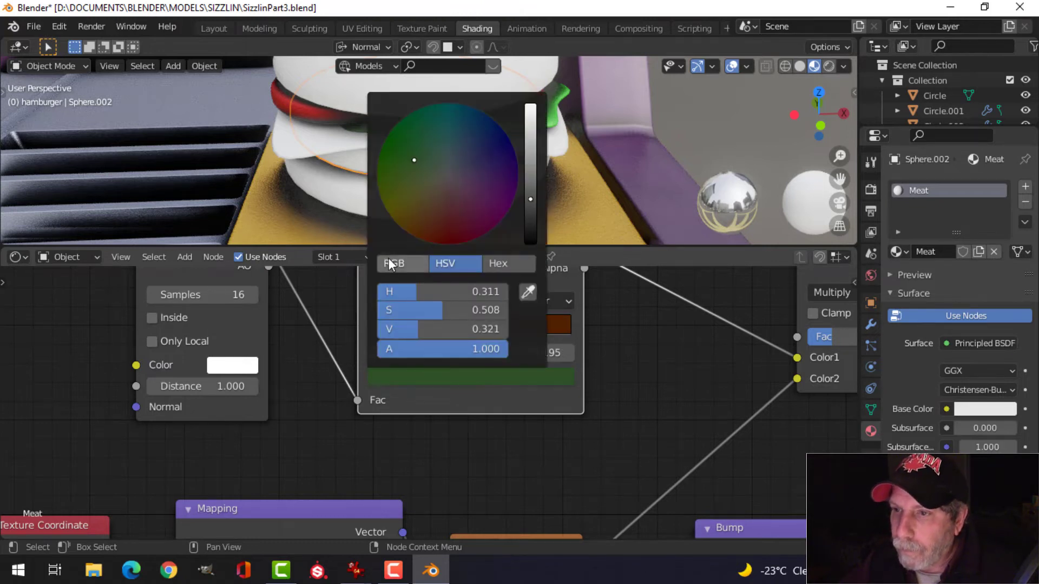
{"action": "left_click_drag", "start_coordinate": [419, 215], "coordinate": [429, 204]}
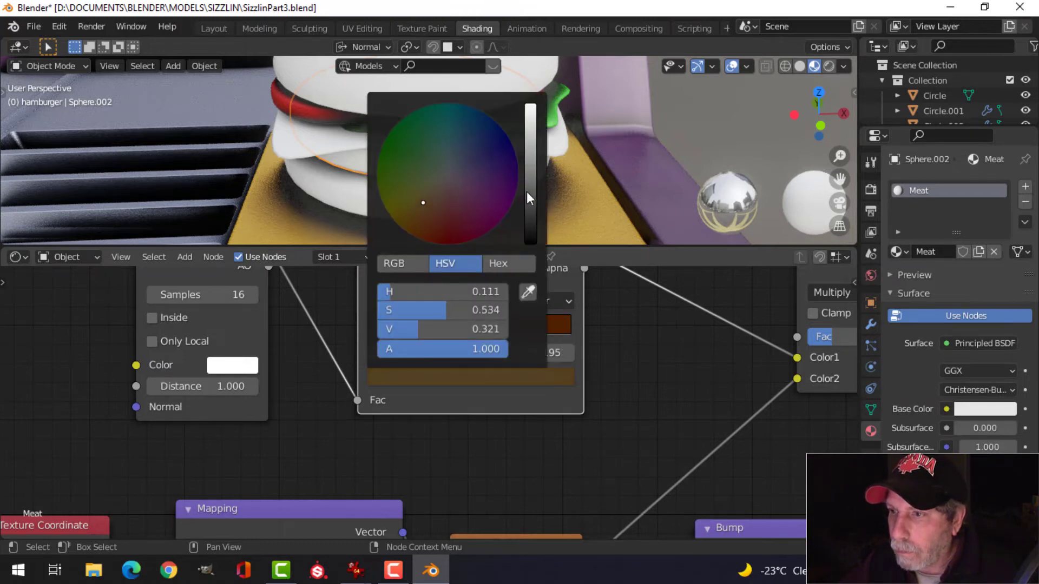
{"action": "left_click_drag", "start_coordinate": [527, 192], "coordinate": [529, 180]}
Step: Connect the Meat material's Multiply Color output to the Principled BSDF's Base Color
{"action": "middle_click_drag", "start_coordinate": [666, 378], "coordinate": [480, 411]}
{"action": "middle_click_drag", "start_coordinate": [748, 385], "coordinate": [550, 402]}
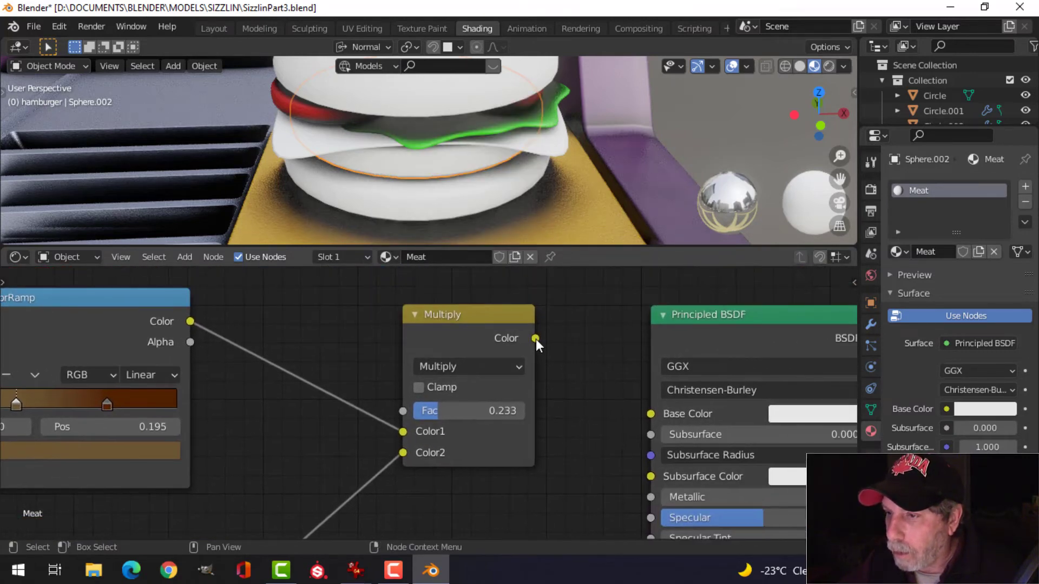
{"action": "left_click_drag", "start_coordinate": [536, 339], "coordinate": [651, 413]}
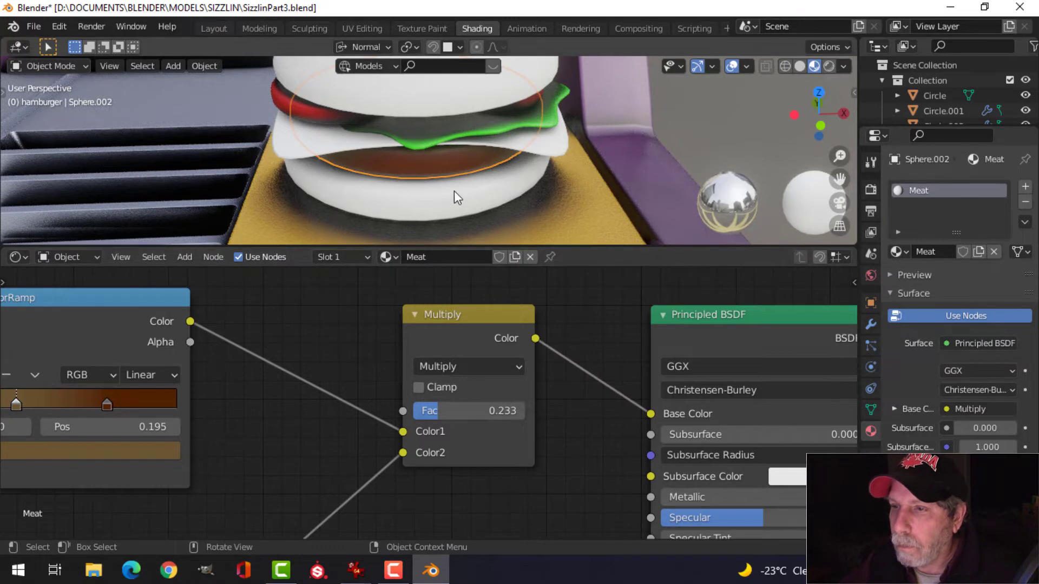
Step: Connect the Bump node's Normal output to the Principled BSDF's Normal input in the Meat material
{"action": "scroll", "coordinate": [528, 414], "scroll_direction": "down", "scroll_amount": 3}
{"action": "middle_click_drag", "start_coordinate": [516, 447], "coordinate": [494, 268]}
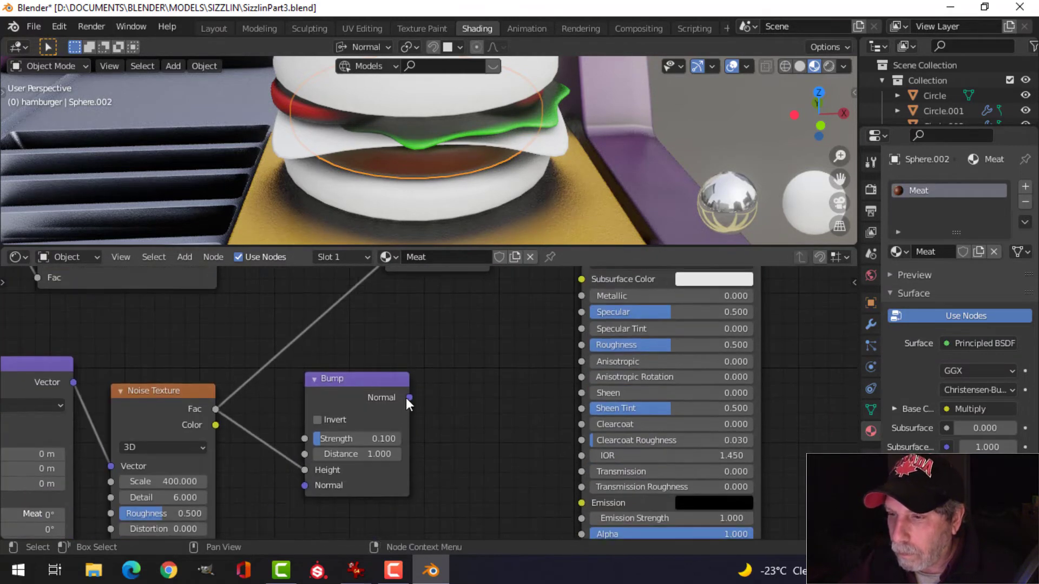
{"action": "left_click_drag", "start_coordinate": [408, 398], "coordinate": [551, 499]}
{"action": "scroll", "coordinate": [541, 487], "scroll_direction": "down", "scroll_amount": 1}
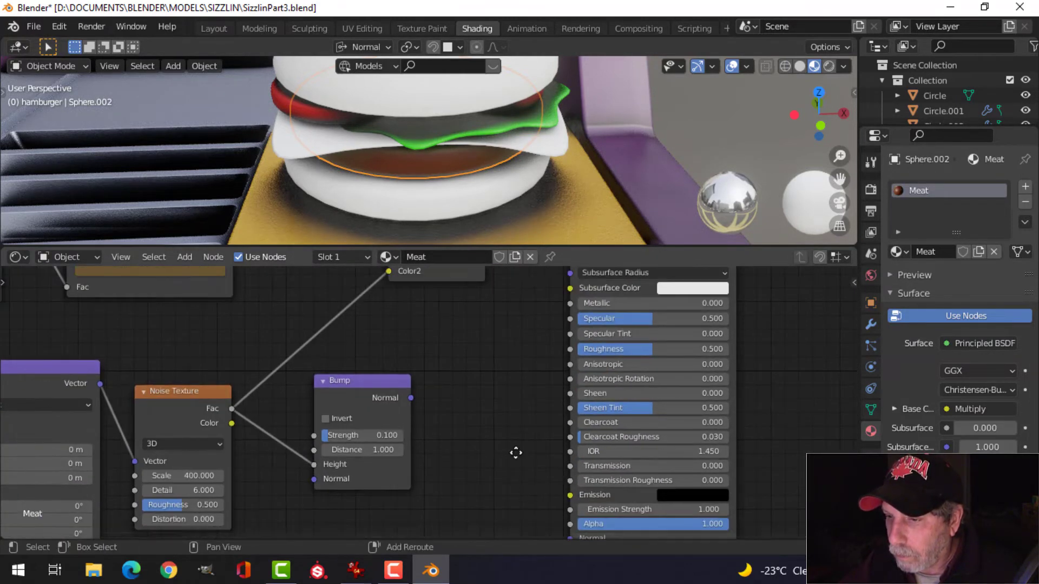
{"action": "middle_click_drag", "start_coordinate": [515, 453], "coordinate": [503, 378]}
{"action": "left_click_drag", "start_coordinate": [398, 323], "coordinate": [559, 464]}
{"action": "scroll", "coordinate": [475, 190], "scroll_direction": "up", "scroll_amount": 5}
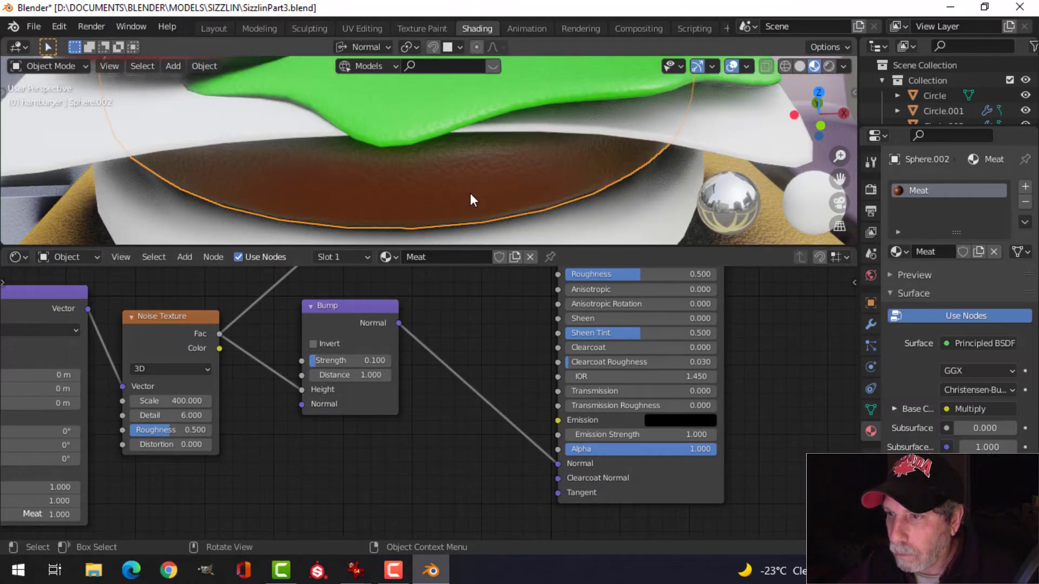
{"action": "scroll", "coordinate": [469, 193], "scroll_direction": "up", "scroll_amount": 3}
{"action": "scroll", "coordinate": [470, 193], "scroll_direction": "down", "scroll_amount": 3}
{"action": "key", "text": "alt+a"}
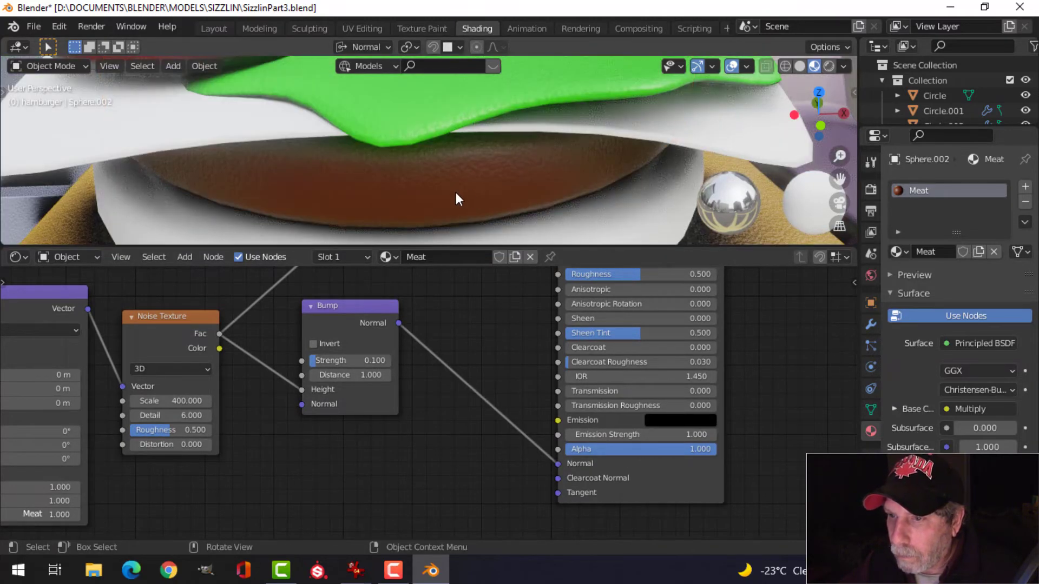
Step: Copy the Lettuce material's ambient-occlusion colour, Multiply, noise and bump nodes and paste them into the cheese slice's Cheese material
{"action": "scroll", "coordinate": [449, 381], "scroll_direction": "down", "scroll_amount": 3}
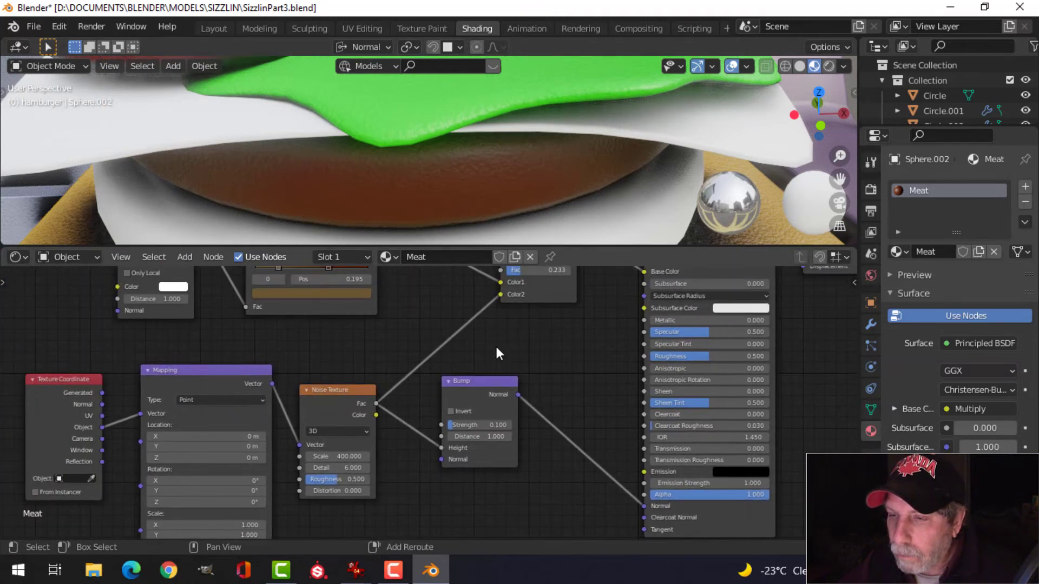
{"action": "middle_click_drag", "start_coordinate": [498, 354], "coordinate": [457, 406]}
{"action": "scroll", "coordinate": [469, 371], "scroll_direction": "down", "scroll_amount": 1}
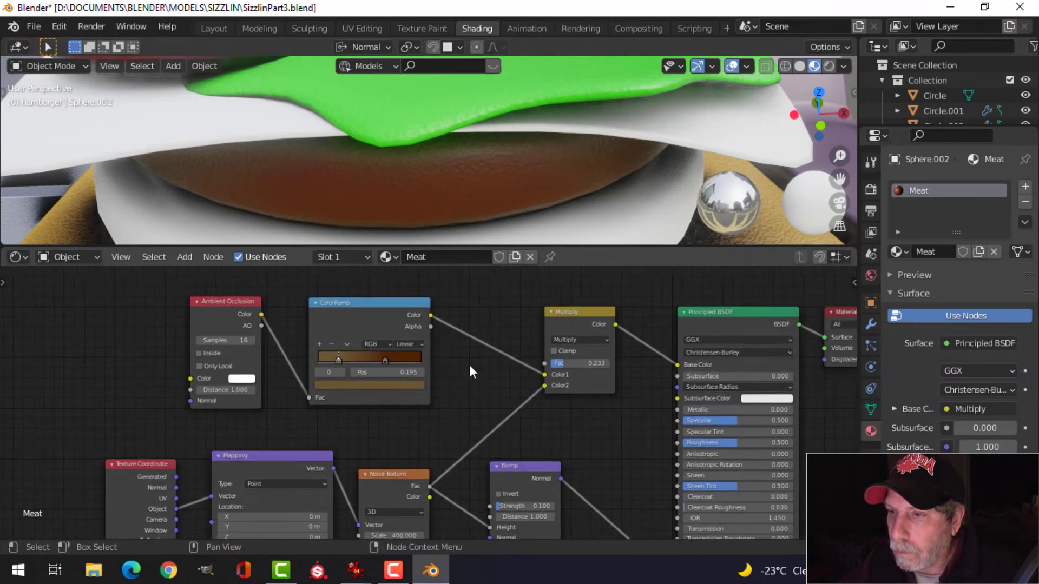
{"action": "scroll", "coordinate": [479, 202], "scroll_direction": "down", "scroll_amount": 2}
{"action": "middle_click_drag", "start_coordinate": [481, 210], "coordinate": [462, 199]}
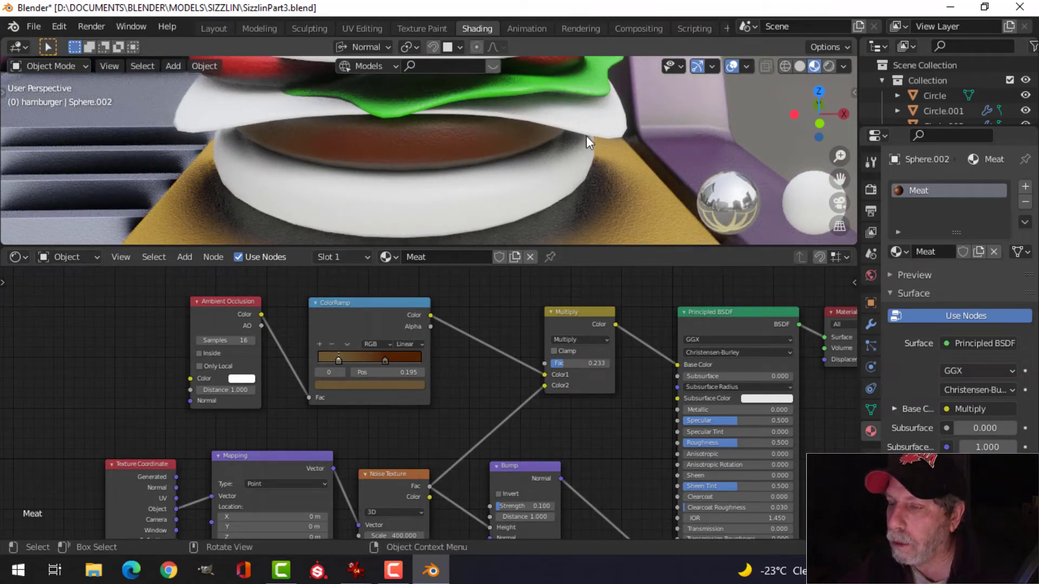
{"action": "left_click", "coordinate": [540, 89]}
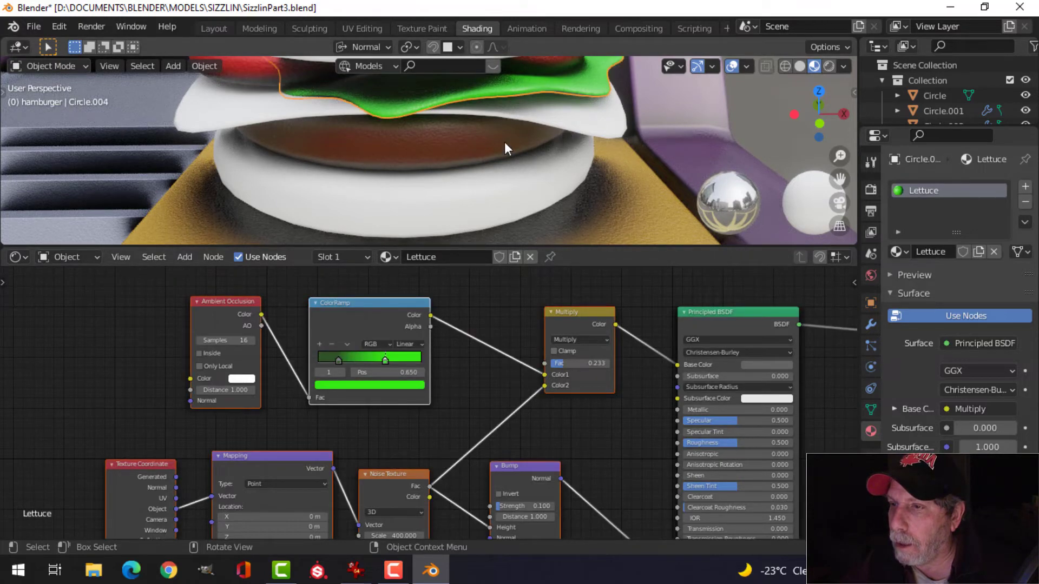
{"action": "scroll", "coordinate": [449, 385], "scroll_direction": "down", "scroll_amount": 4}
{"action": "middle_click_drag", "start_coordinate": [463, 377], "coordinate": [469, 350]}
{"action": "left_click", "coordinate": [245, 315]}
{"action": "left_click_drag", "start_coordinate": [199, 289], "coordinate": [567, 505]}
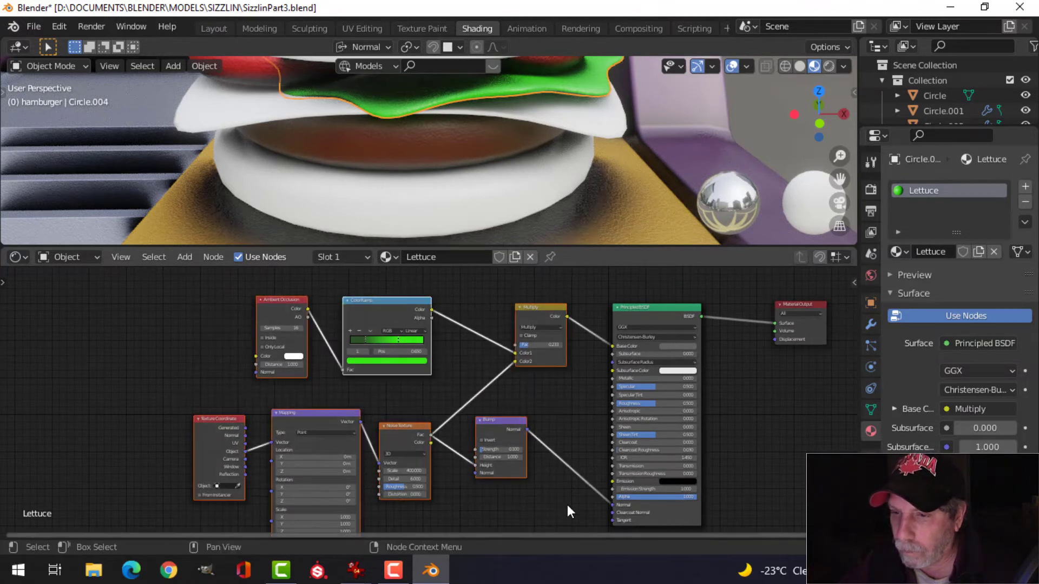
{"action": "key", "text": "ctrl+c"}
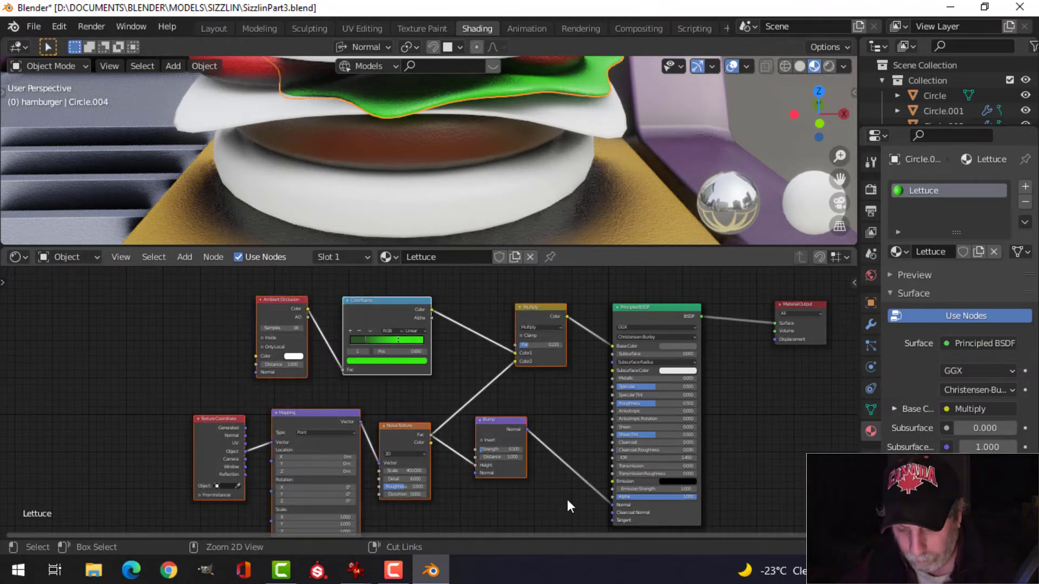
{"action": "left_click", "coordinate": [584, 129]}
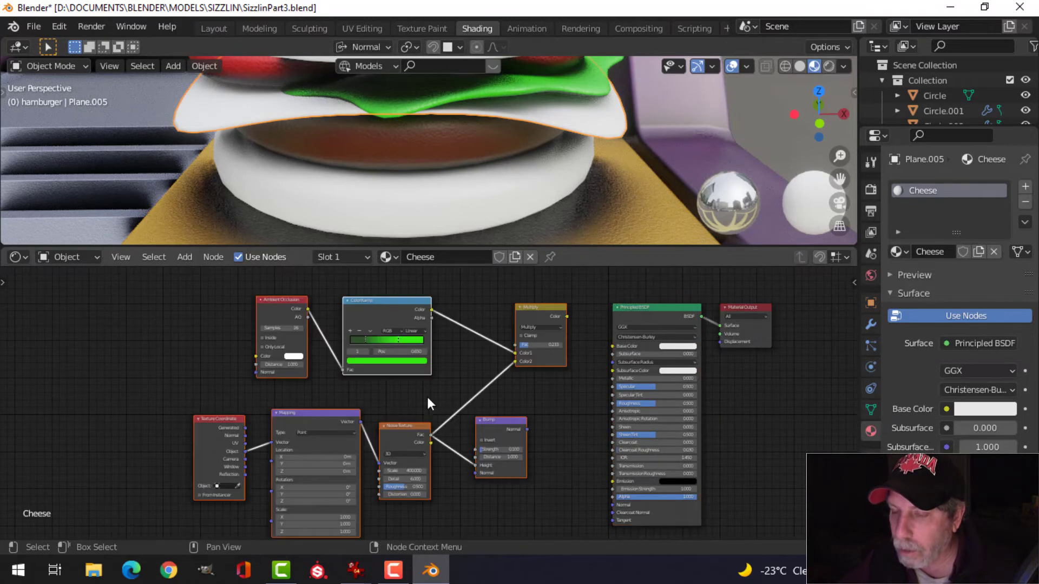
Step: Recolour the bright green stop of the Cheese material's ColorRamp to a bright golden yellow
{"action": "scroll", "coordinate": [405, 362], "scroll_direction": "up", "scroll_amount": 6}
{"action": "scroll", "coordinate": [454, 431], "scroll_direction": "up", "scroll_amount": 2}
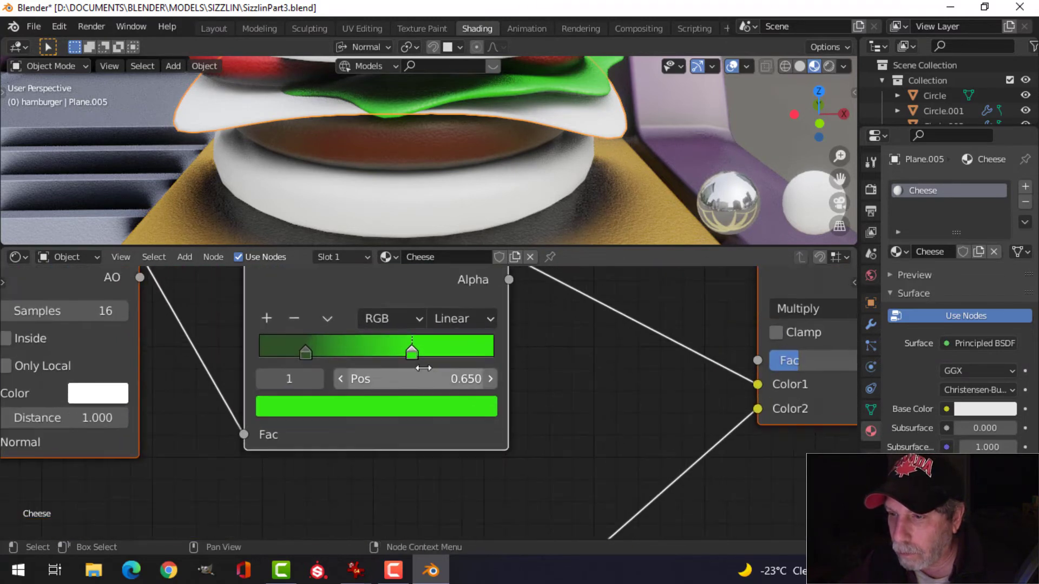
{"action": "left_click", "coordinate": [423, 410]}
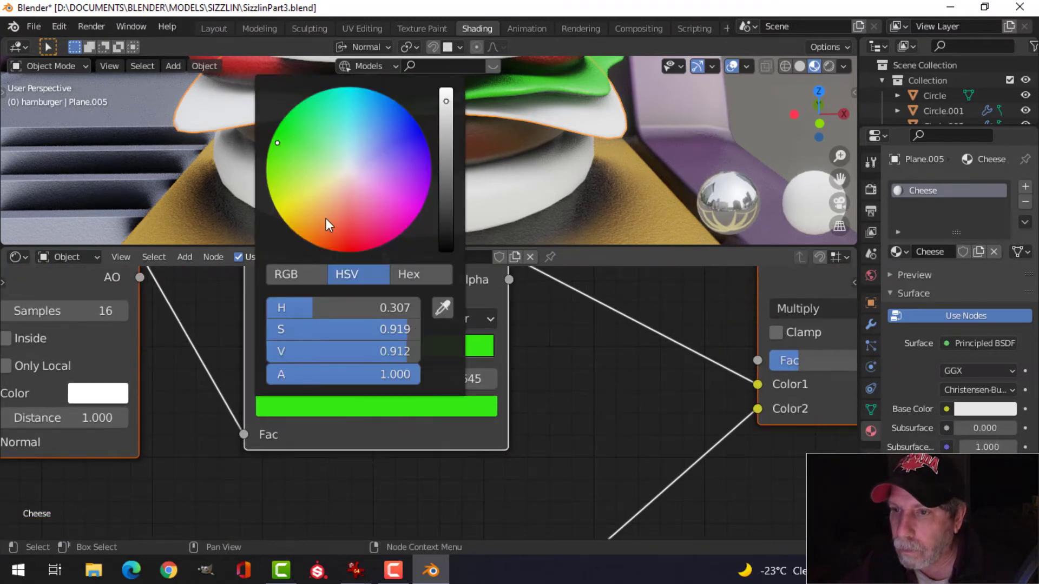
{"action": "left_click_drag", "start_coordinate": [326, 218], "coordinate": [295, 220]}
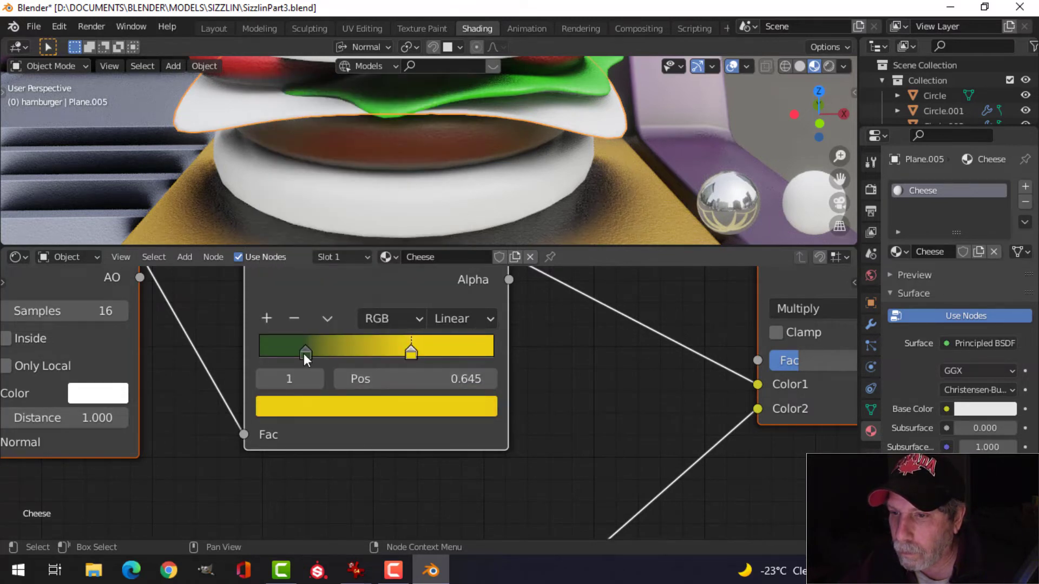
Step: Recolour the dark green stop of the cheese ColorRamp to a dark yellow with hue 0.136 and saturation 0.908
{"action": "left_click", "coordinate": [305, 353]}
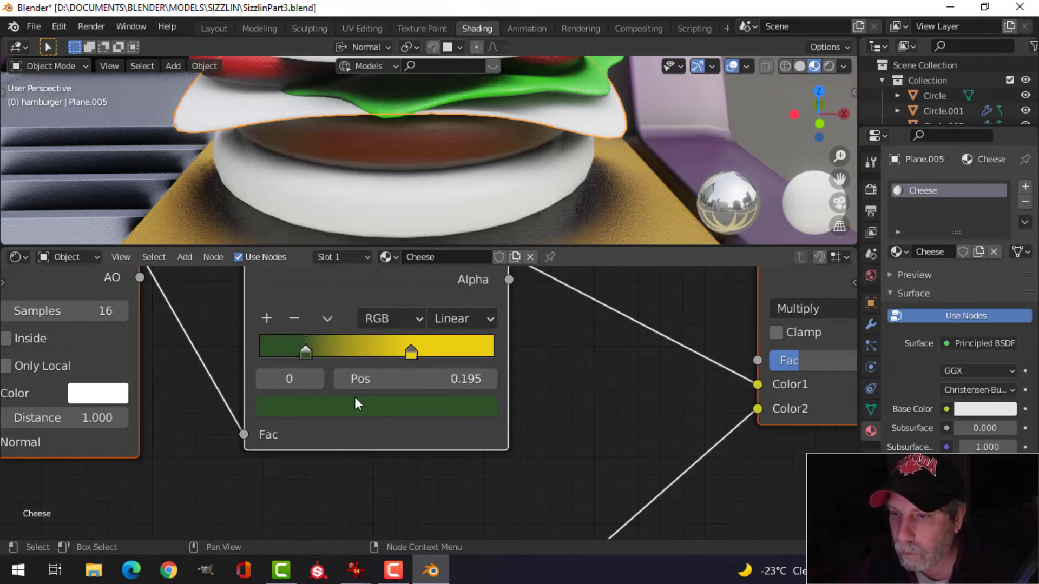
{"action": "left_click", "coordinate": [354, 403]}
{"action": "mouse_move", "coordinate": [311, 230]}
{"action": "left_mouse_down"}
{"action": "mouse_move", "coordinate": [305, 206]}
{"action": "mouse_move", "coordinate": [291, 219]}
{"action": "left_mouse_up"}
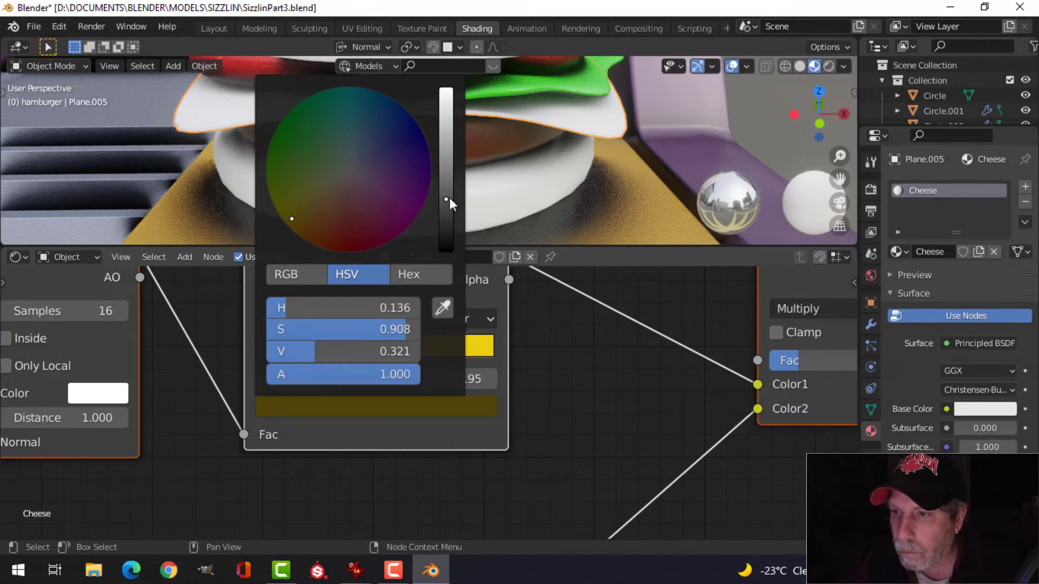
{"action": "left_click_drag", "start_coordinate": [449, 197], "coordinate": [409, 196]}
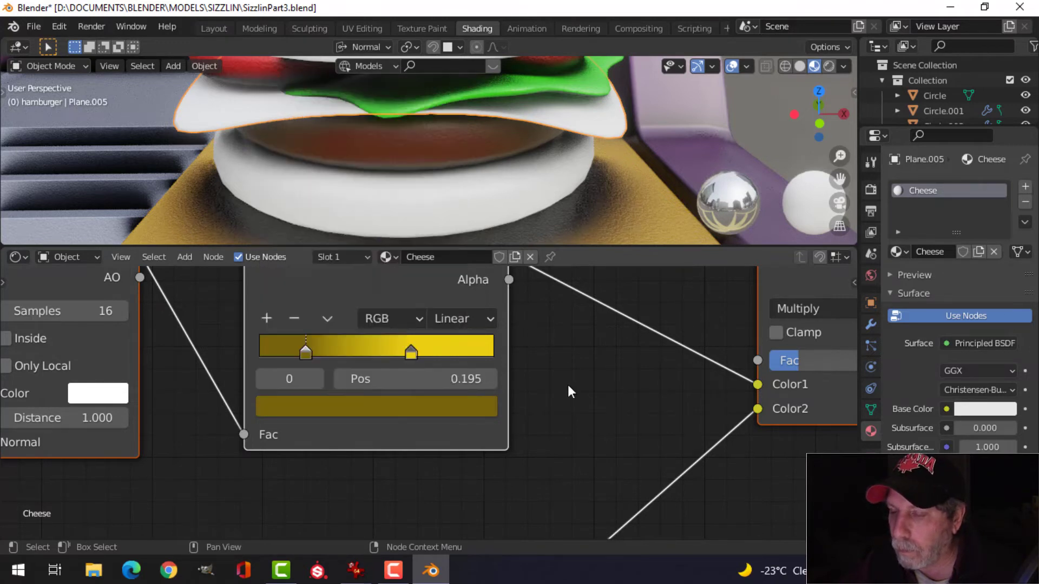
Step: Connect the Cheese material's Multiply Color output to the Principled BSDF's Base Color
{"action": "scroll", "coordinate": [595, 356], "scroll_direction": "down", "scroll_amount": 2}
{"action": "middle_click_drag", "start_coordinate": [635, 365], "coordinate": [421, 415]}
{"action": "scroll", "coordinate": [638, 399], "scroll_direction": "down", "scroll_amount": 2}
{"action": "middle_click_drag", "start_coordinate": [637, 398], "coordinate": [550, 368]}
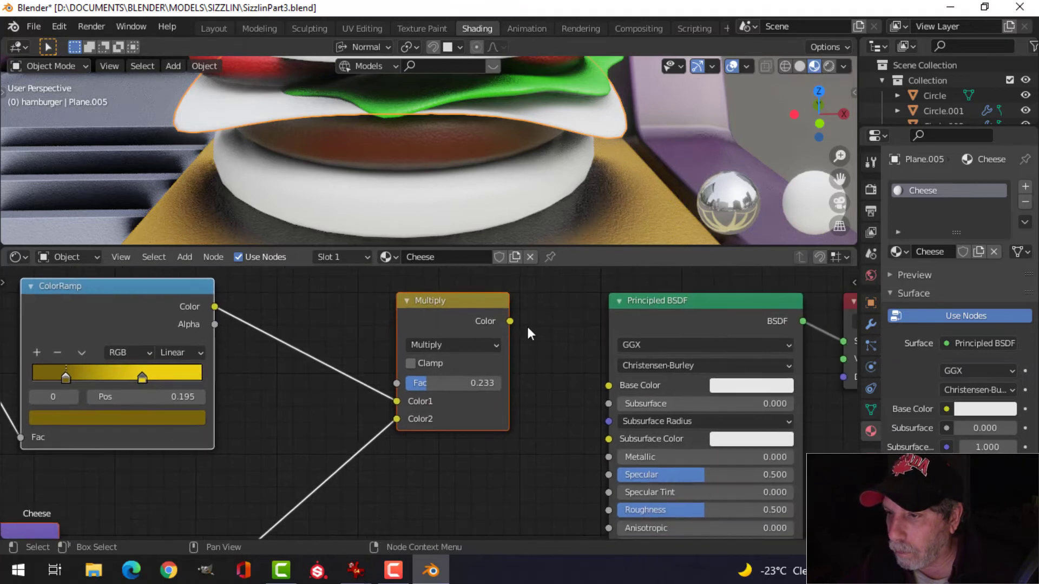
{"action": "left_click_drag", "start_coordinate": [510, 321], "coordinate": [609, 384]}
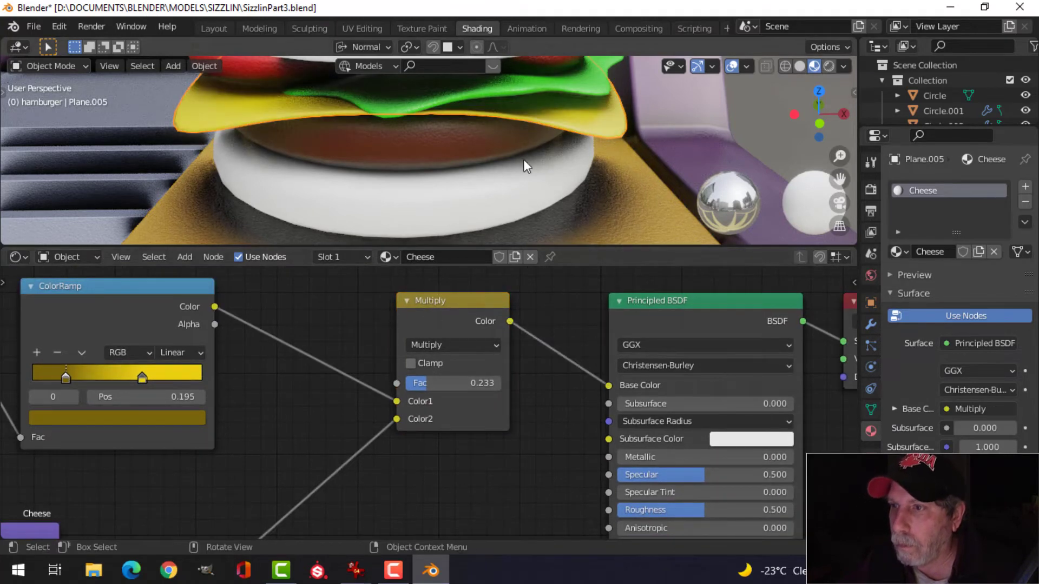
{"action": "key", "text": "alt+a"}
Step: Connect the Cheese material's Bump Normal output to the Principled BSDF's Normal input and save the file
{"action": "scroll", "coordinate": [581, 180], "scroll_direction": "down", "scroll_amount": 4}
{"action": "middle_click_drag", "start_coordinate": [570, 176], "coordinate": [544, 175]}
{"action": "scroll", "coordinate": [463, 446], "scroll_direction": "down", "scroll_amount": 3}
{"action": "middle_click_drag", "start_coordinate": [444, 452], "coordinate": [441, 394]}
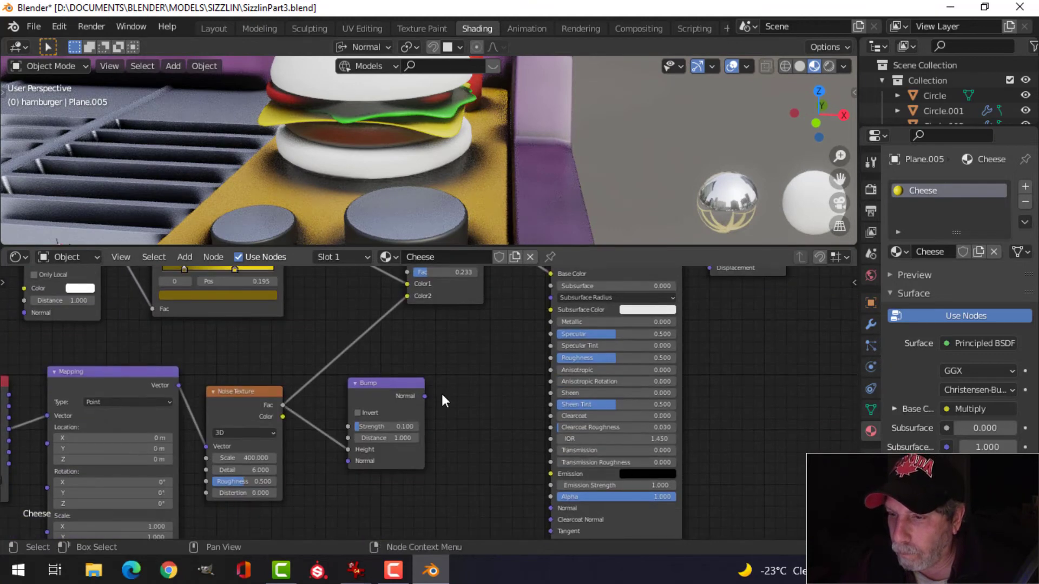
{"action": "scroll", "coordinate": [427, 401], "scroll_direction": "up", "scroll_amount": 3}
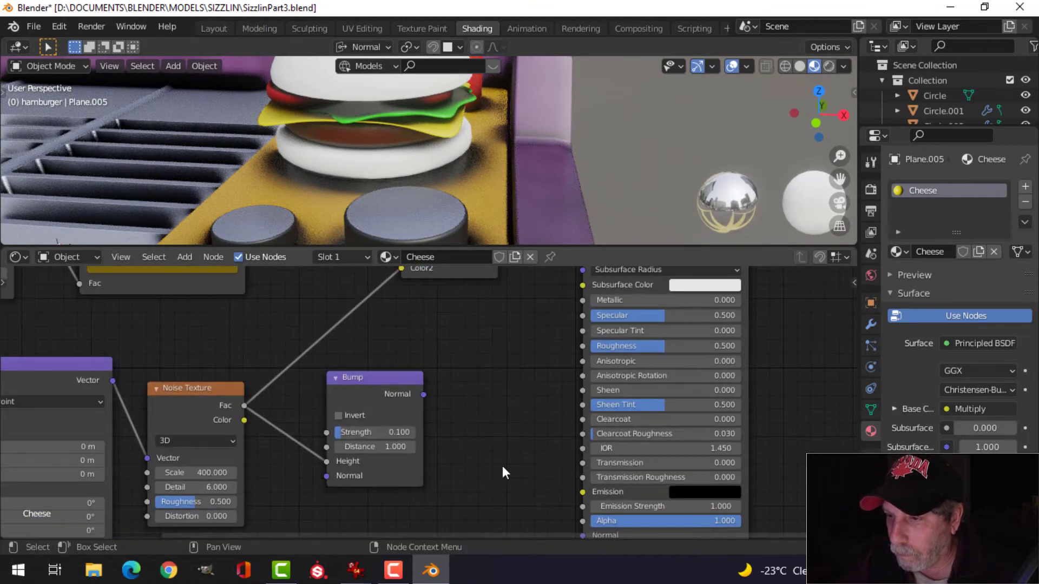
{"action": "left_click_drag", "start_coordinate": [419, 395], "coordinate": [582, 535]}
{"action": "scroll", "coordinate": [456, 148], "scroll_direction": "up", "scroll_amount": 8}
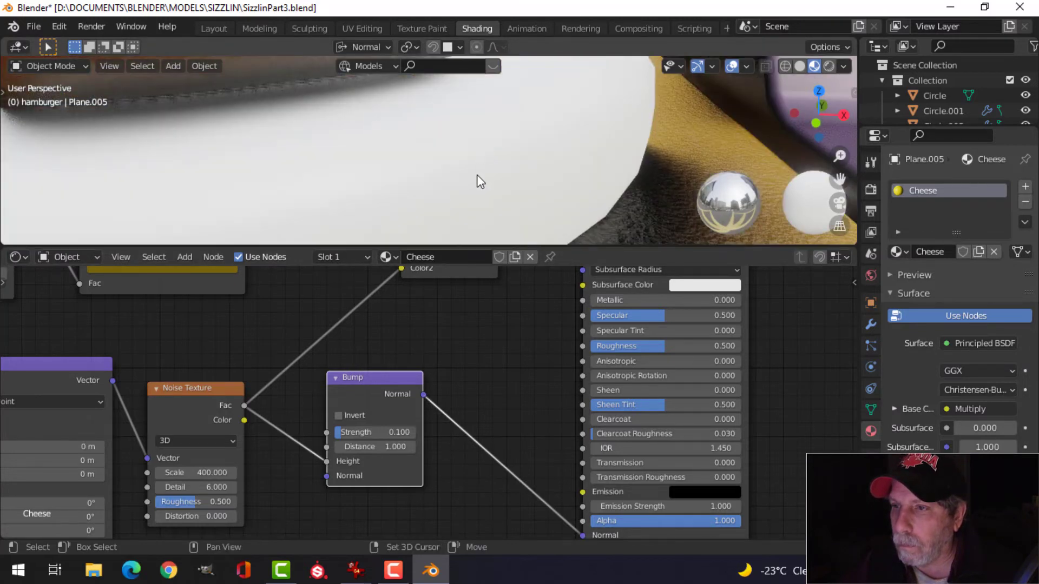
{"action": "scroll", "coordinate": [473, 189], "scroll_direction": "down", "scroll_amount": 5}
{"action": "key", "text": "ctrl+s"}
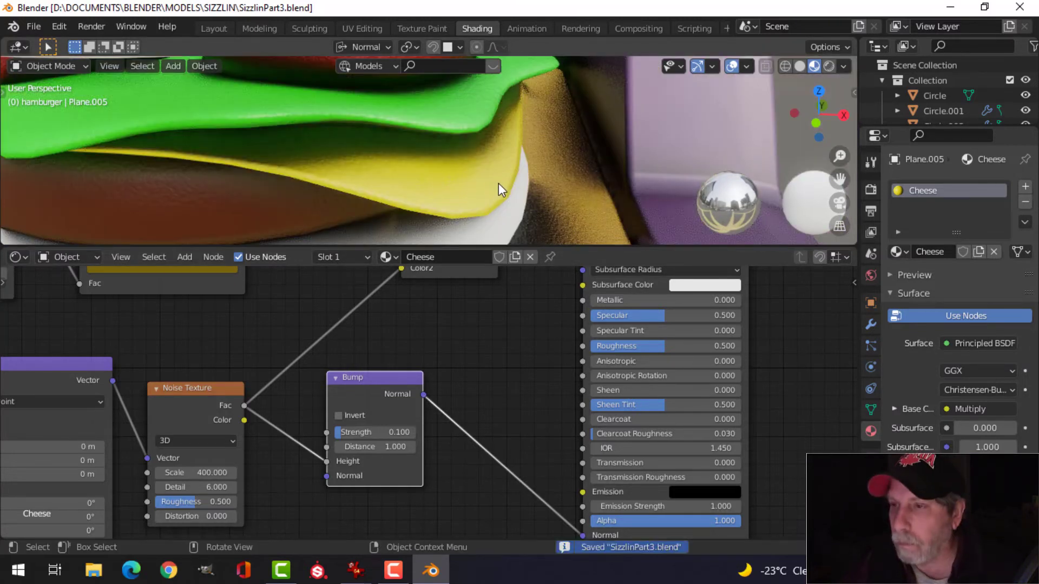
Step: Set the Subsurface Color of the cheese slice's Principled BSDF to a golden yellow
{"action": "scroll", "coordinate": [495, 183], "scroll_direction": "down", "scroll_amount": 5}
{"action": "left_click", "coordinate": [445, 166]}
{"action": "scroll", "coordinate": [733, 394], "scroll_direction": "up", "scroll_amount": 3}
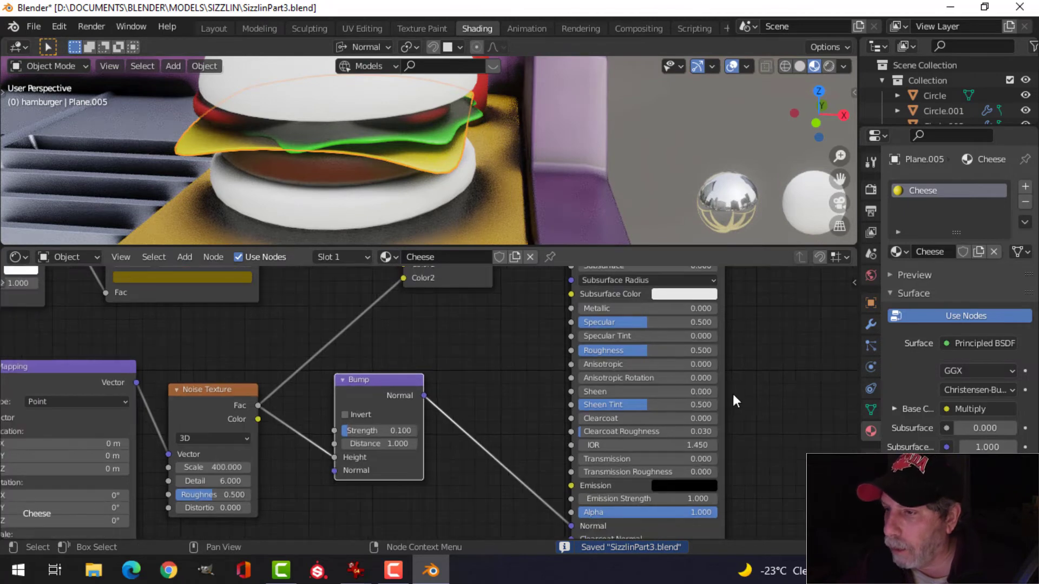
{"action": "middle_click_drag", "start_coordinate": [690, 413], "coordinate": [556, 401]}
{"action": "left_click", "coordinate": [543, 365]}
{"action": "left_click", "coordinate": [537, 221]}
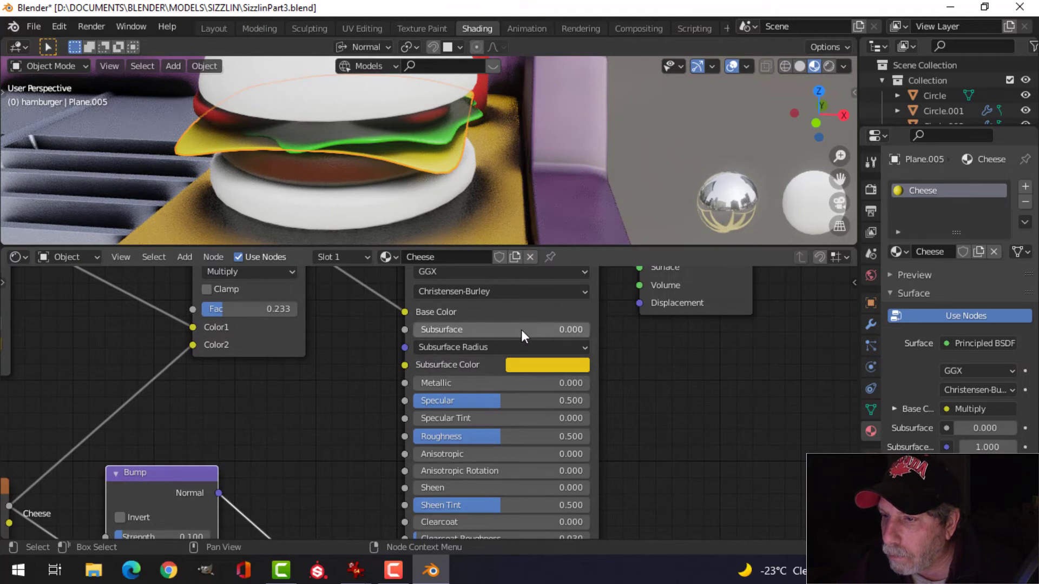
Step: Set the Cheese material's Subsurface to 0.2 and save the file
{"action": "left_click", "coordinate": [521, 330]}
{"action": "type", "text": "0."}
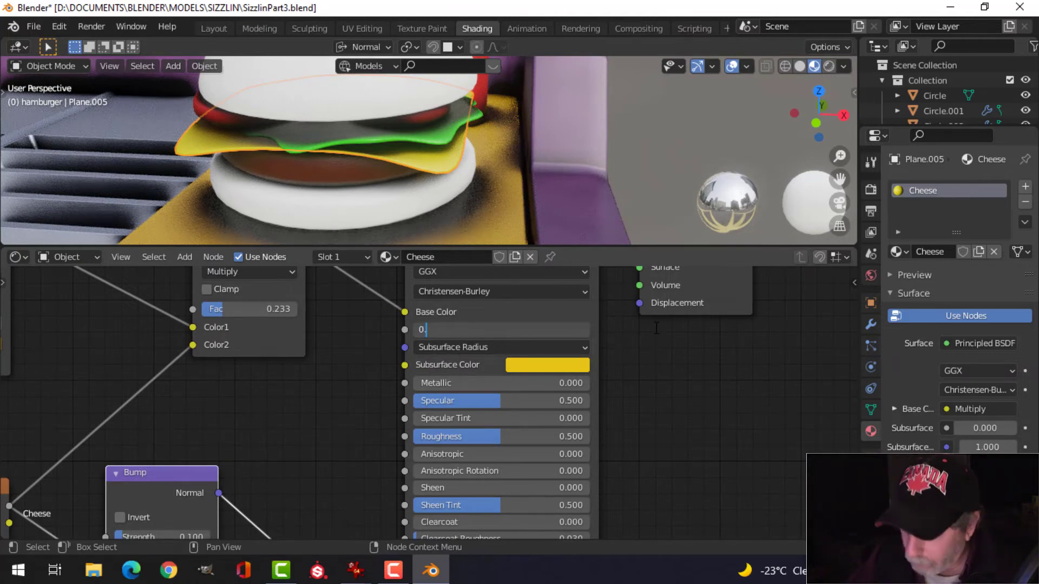
{"action": "type", "text": "2"}
{"action": "key", "text": "Return"}
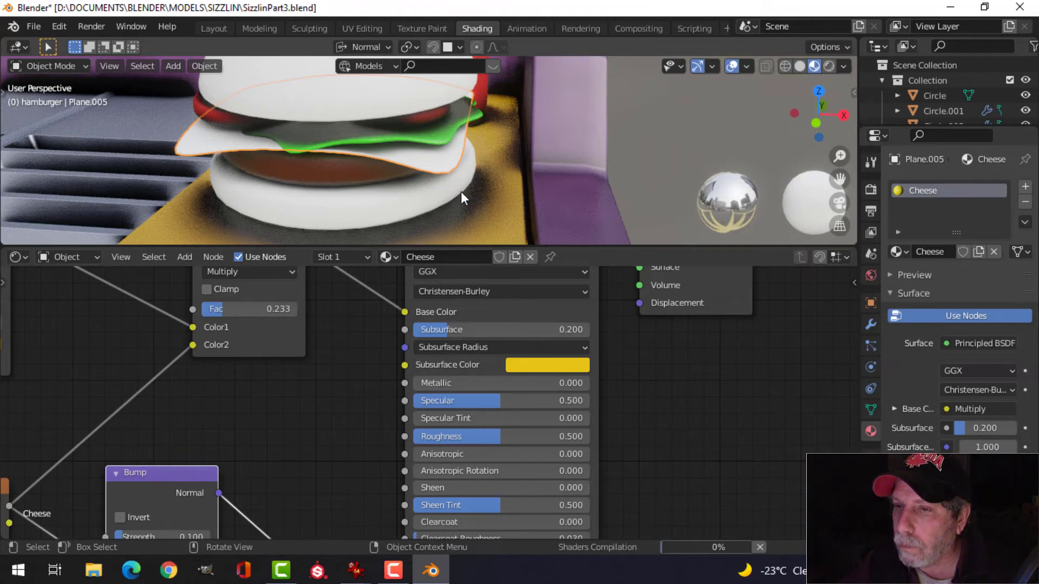
{"action": "scroll", "coordinate": [461, 192], "scroll_direction": "up", "scroll_amount": 3}
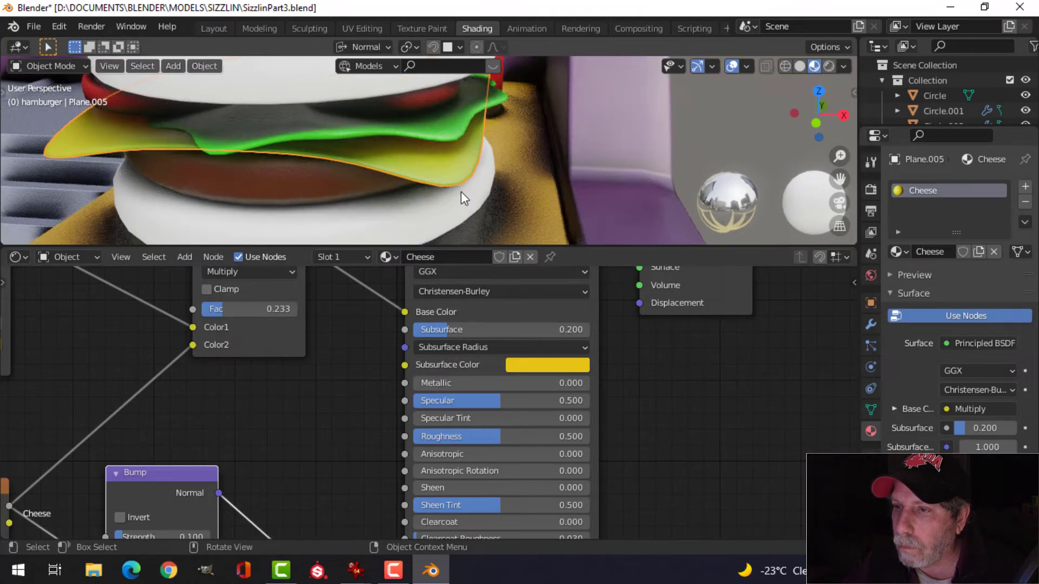
{"action": "scroll", "coordinate": [461, 191], "scroll_direction": "down", "scroll_amount": 4}
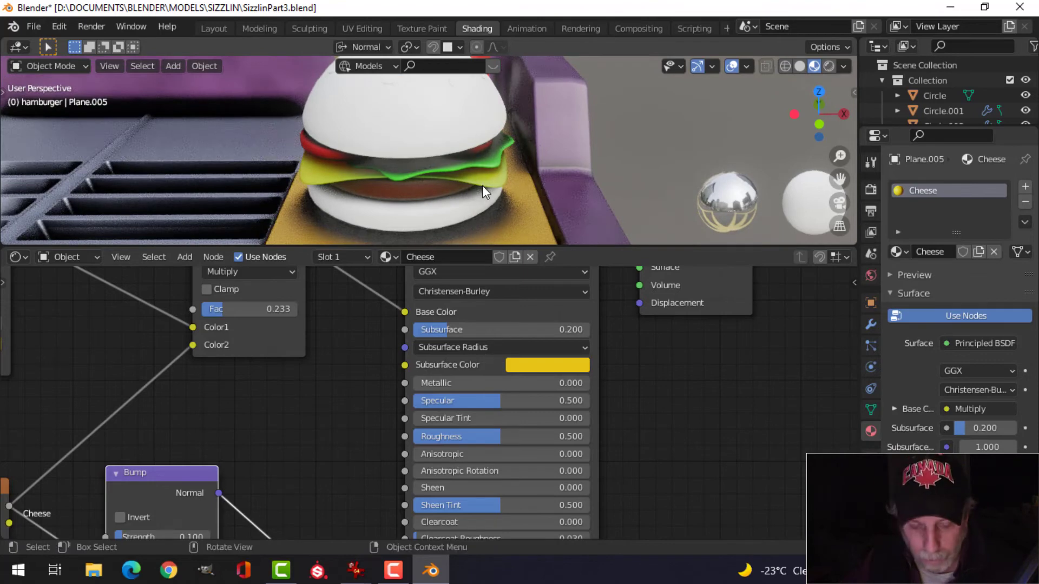
{"action": "key", "text": "ctrl+s"}
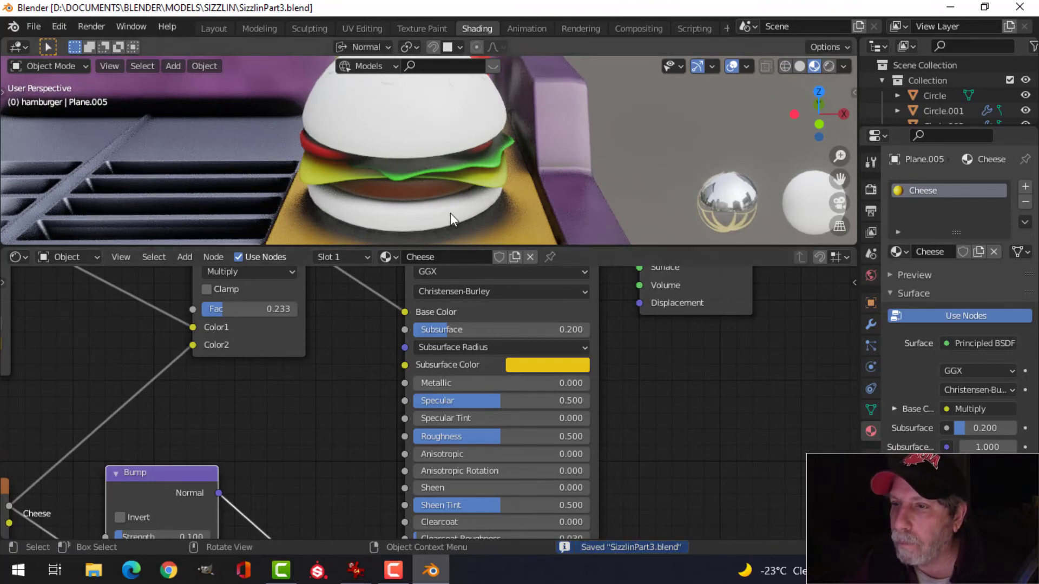
Step: Darken the Base Color of the bun seeds' Seeds material to a light grey
{"action": "scroll", "coordinate": [448, 191], "scroll_direction": "down", "scroll_amount": 5}
{"action": "scroll", "coordinate": [434, 168], "scroll_direction": "up", "scroll_amount": 7}
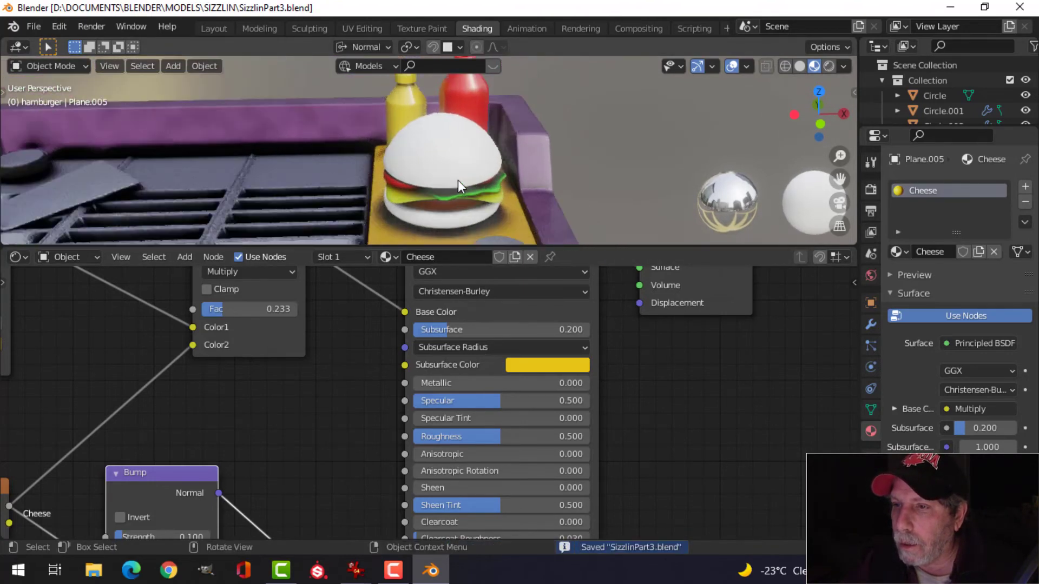
{"action": "left_click", "coordinate": [474, 191]}
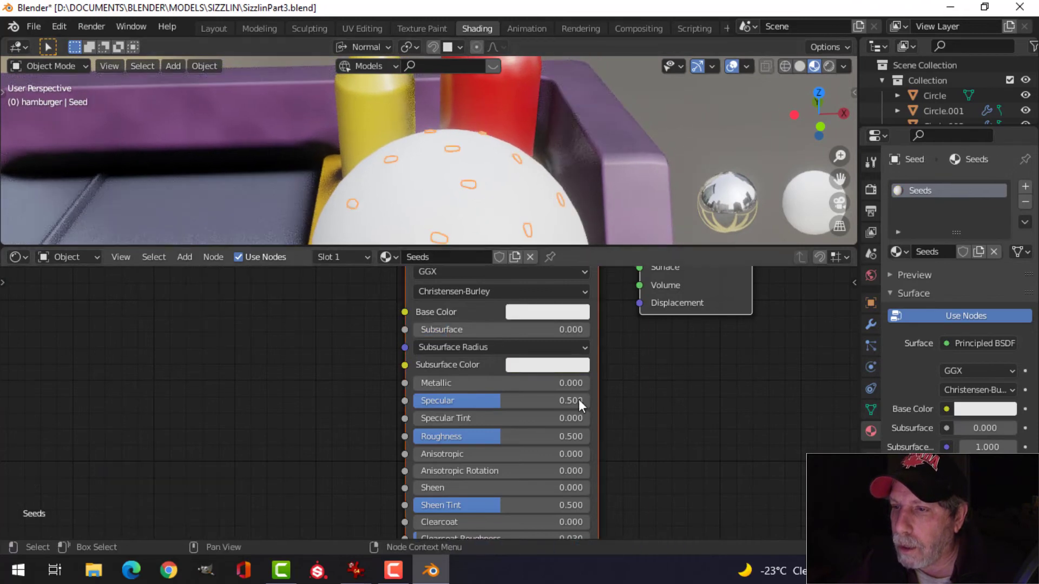
{"action": "scroll", "coordinate": [628, 396], "scroll_direction": "down", "scroll_amount": 1}
{"action": "middle_click_drag", "start_coordinate": [628, 396], "coordinate": [580, 405]}
{"action": "left_click", "coordinate": [492, 333]}
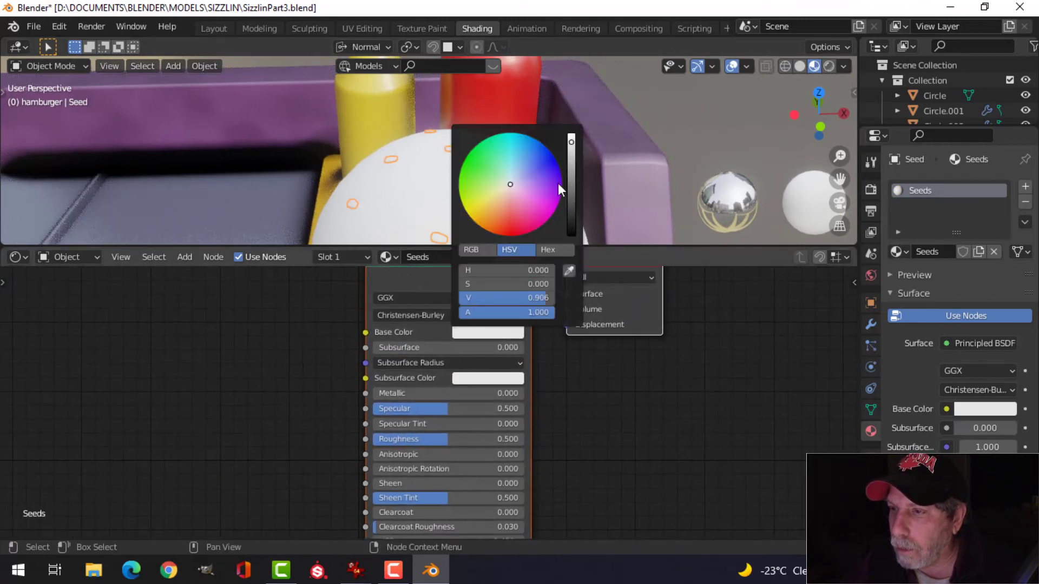
{"action": "left_click", "coordinate": [570, 153]}
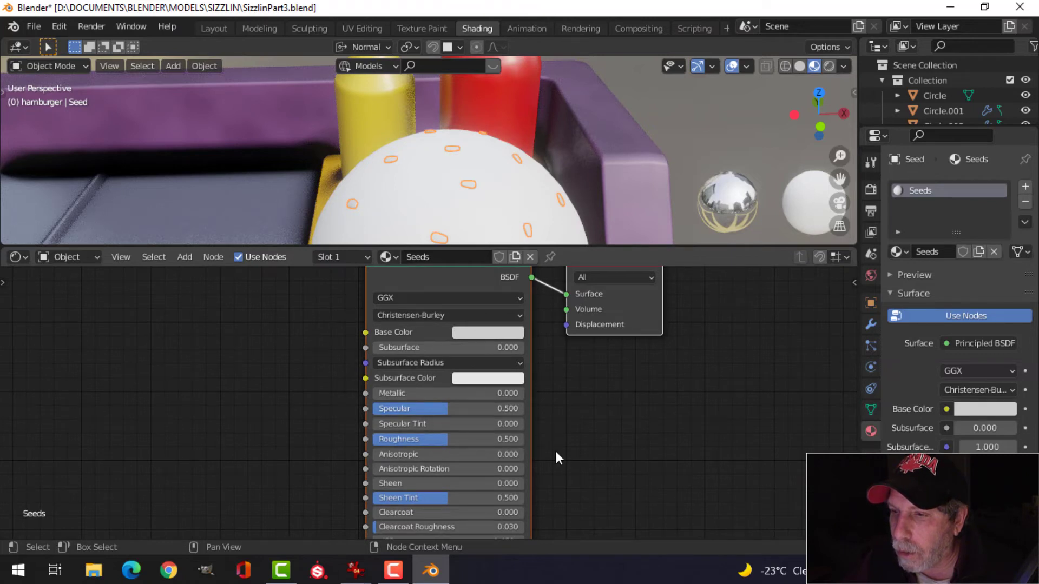
{"action": "key", "text": "alt+a"}
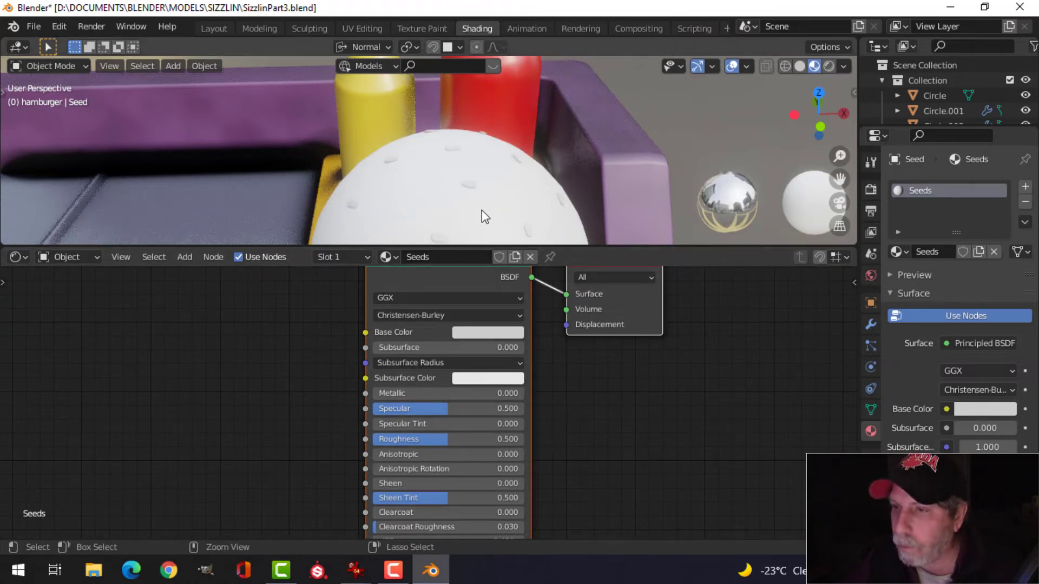
Step: Save the file and copy the Stand material's Ambient Occlusion and ColorRamp nodes into the top bun's BunTop material
{"action": "key", "text": "ctrl+s"}
{"action": "middle_click_drag", "start_coordinate": [481, 216], "coordinate": [482, 144]}
{"action": "left_click", "coordinate": [481, 144]}
{"action": "scroll", "coordinate": [338, 337], "scroll_direction": "down", "scroll_amount": 3}
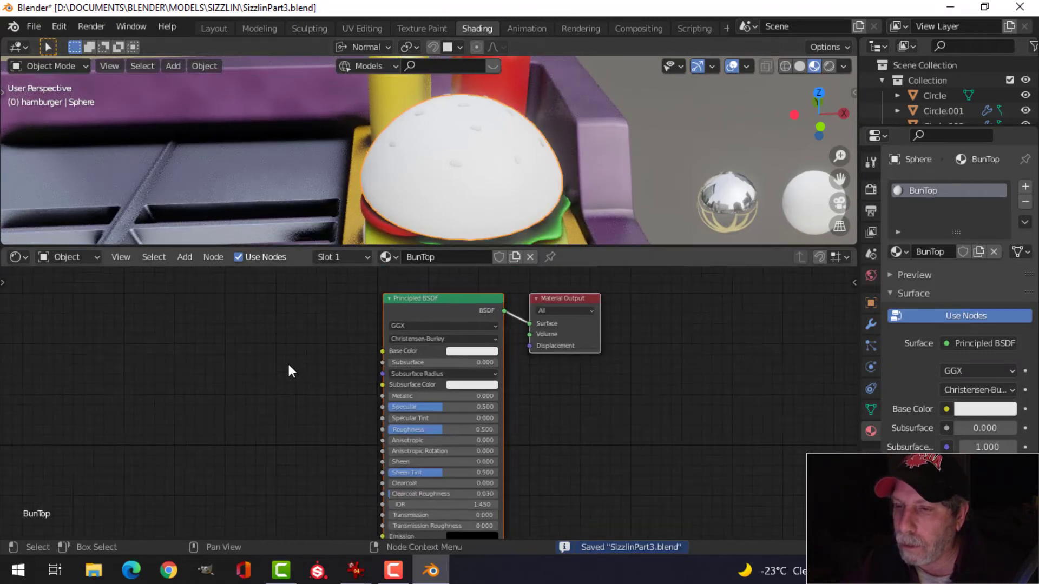
{"action": "middle_click_drag", "start_coordinate": [288, 361], "coordinate": [347, 356]}
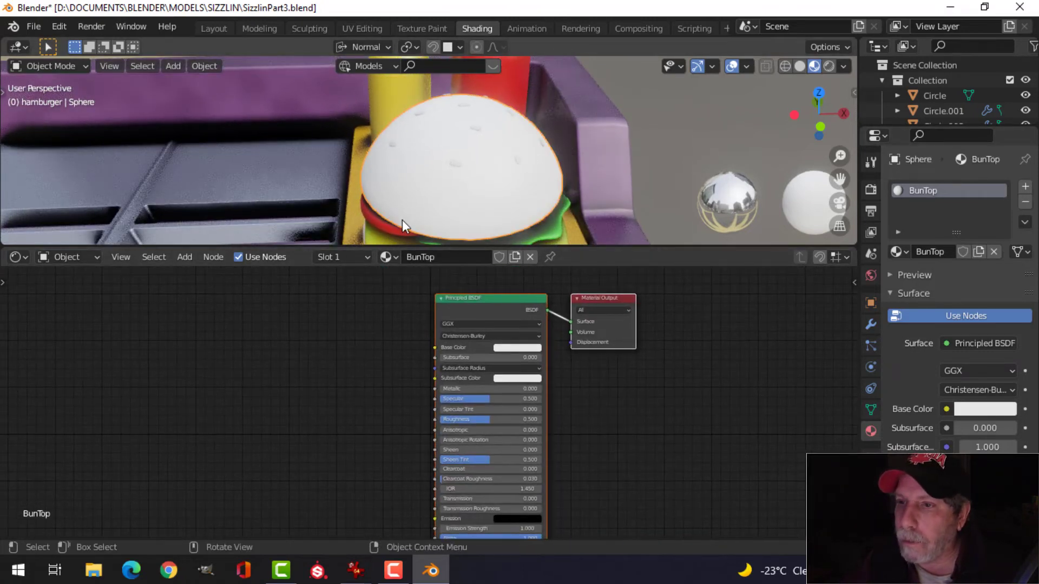
{"action": "middle_click_drag", "start_coordinate": [402, 224], "coordinate": [330, 229]}
{"action": "left_click", "coordinate": [325, 118]}
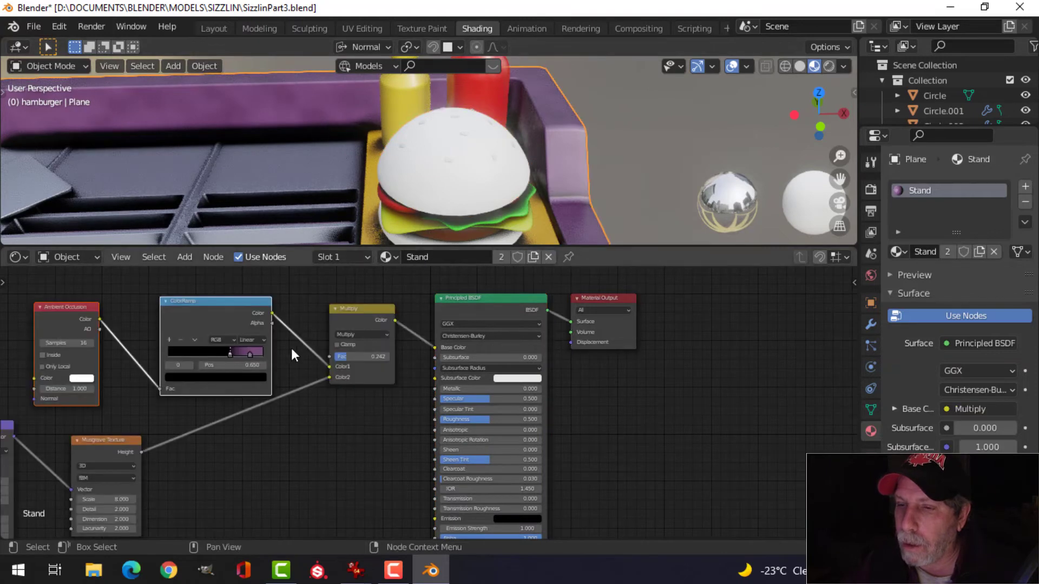
{"action": "middle_click_drag", "start_coordinate": [290, 351], "coordinate": [430, 390]}
{"action": "left_click_drag", "start_coordinate": [143, 302], "coordinate": [386, 367]}
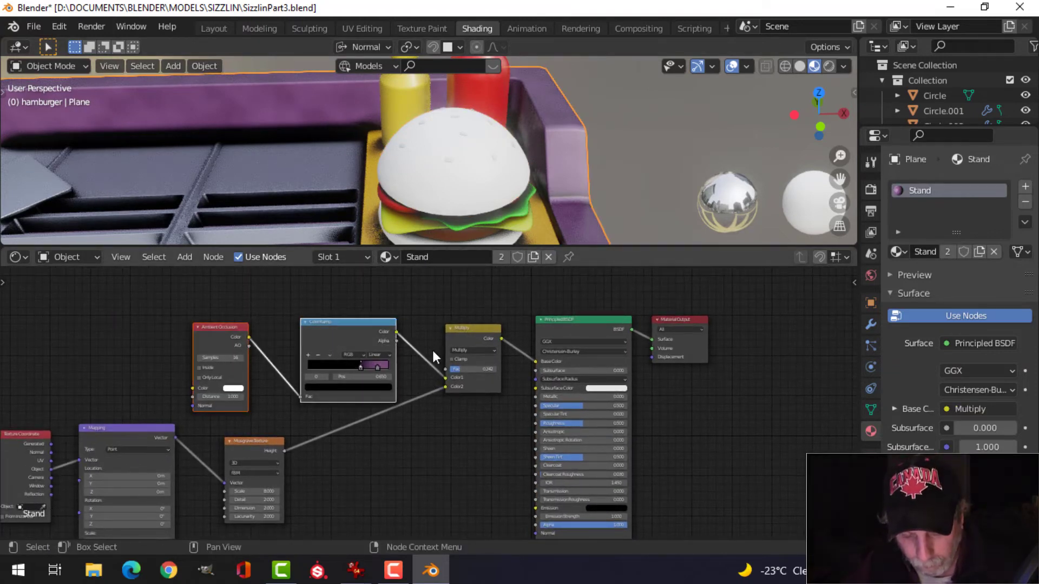
{"action": "left_click", "coordinate": [464, 202]}
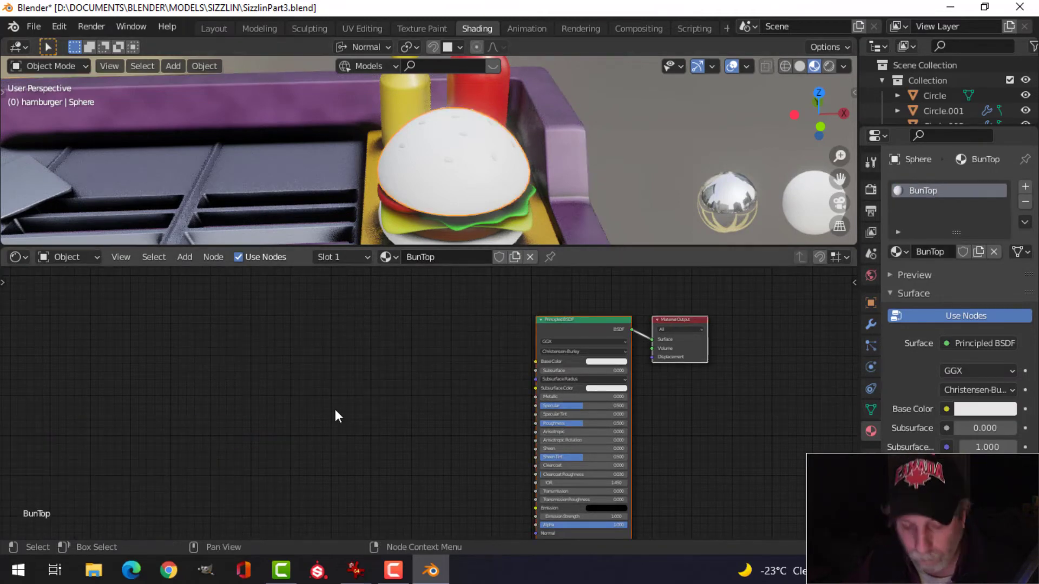
{"action": "key", "text": "ctrl+v"}
Step: Move the BunTop ColorRamp's black stop to 0.409 and recolour the purple stop light tan (H 0.116, S 0.419, V 0.654)
{"action": "scroll", "coordinate": [377, 411], "scroll_direction": "up", "scroll_amount": 4}
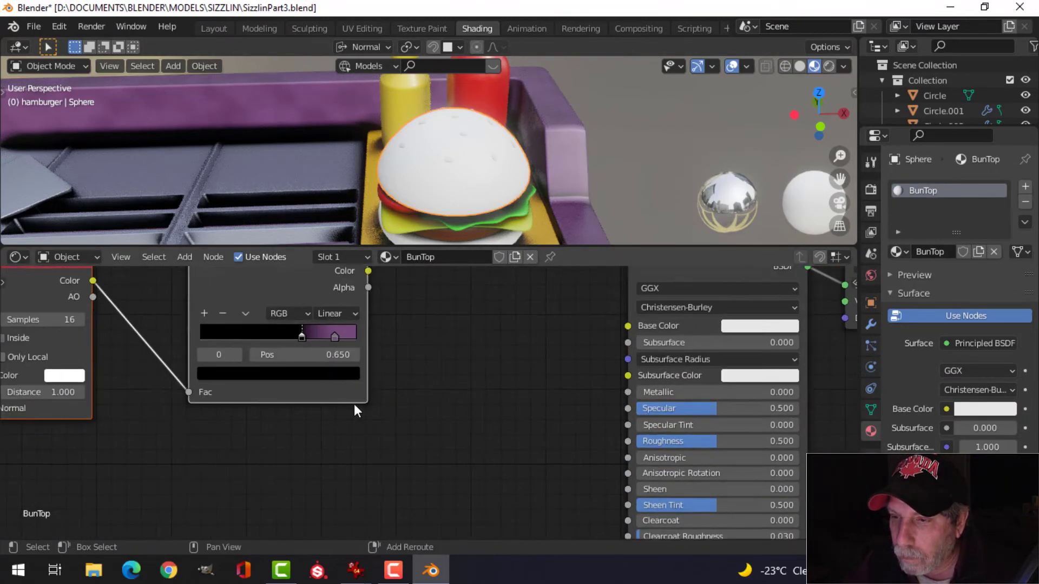
{"action": "middle_click_drag", "start_coordinate": [353, 404], "coordinate": [450, 430]}
{"action": "scroll", "coordinate": [450, 430], "scroll_direction": "up", "scroll_amount": 2}
{"action": "left_click_drag", "start_coordinate": [408, 371], "coordinate": [302, 376]}
{"action": "left_click", "coordinate": [451, 369]}
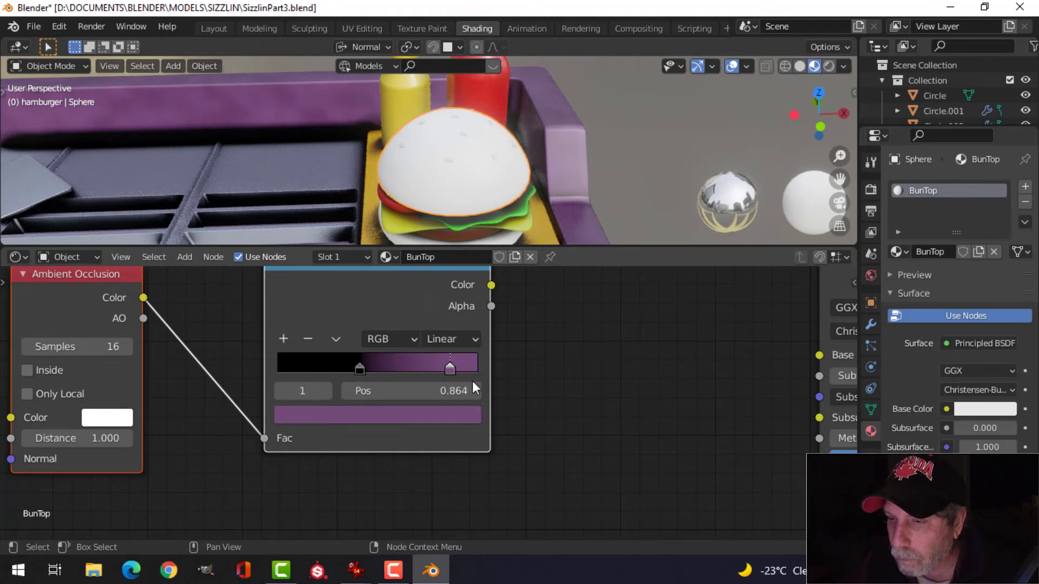
{"action": "left_click", "coordinate": [423, 417]}
{"action": "left_click_drag", "start_coordinate": [410, 268], "coordinate": [317, 266]}
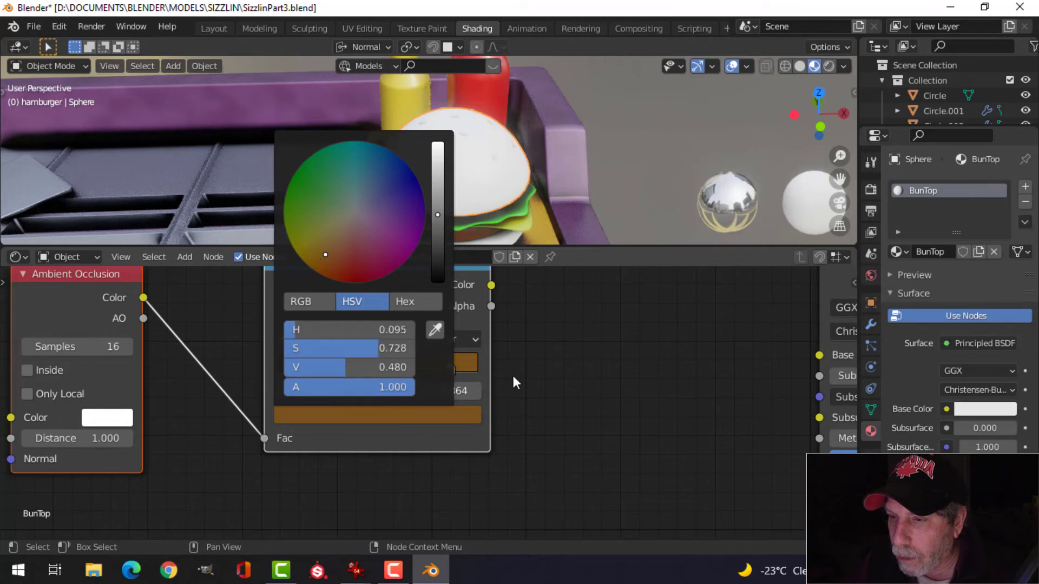
{"action": "left_click", "coordinate": [433, 417]}
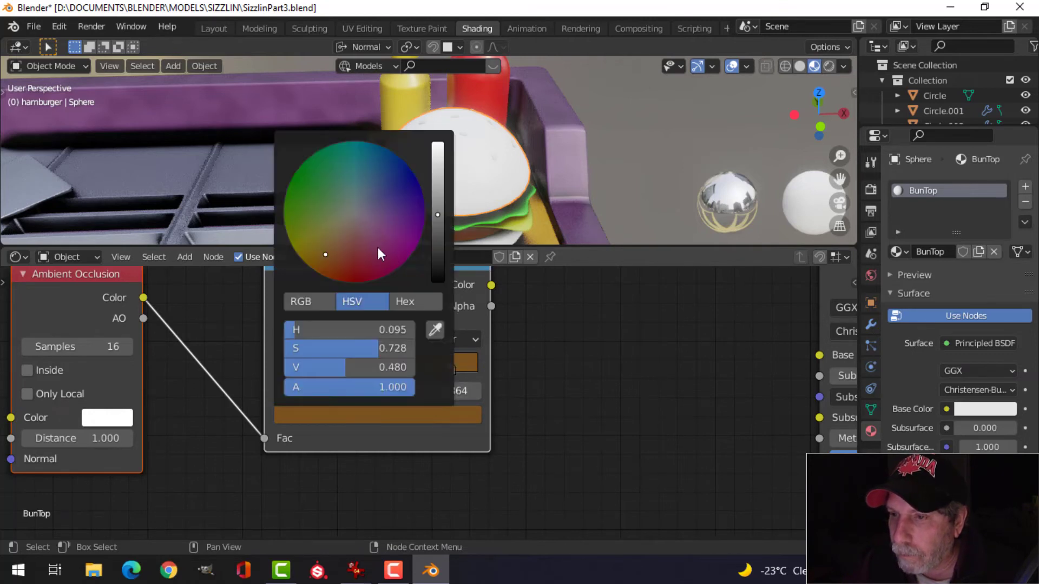
{"action": "left_click_drag", "start_coordinate": [377, 251], "coordinate": [334, 235]}
{"action": "left_click_drag", "start_coordinate": [436, 212], "coordinate": [437, 190]}
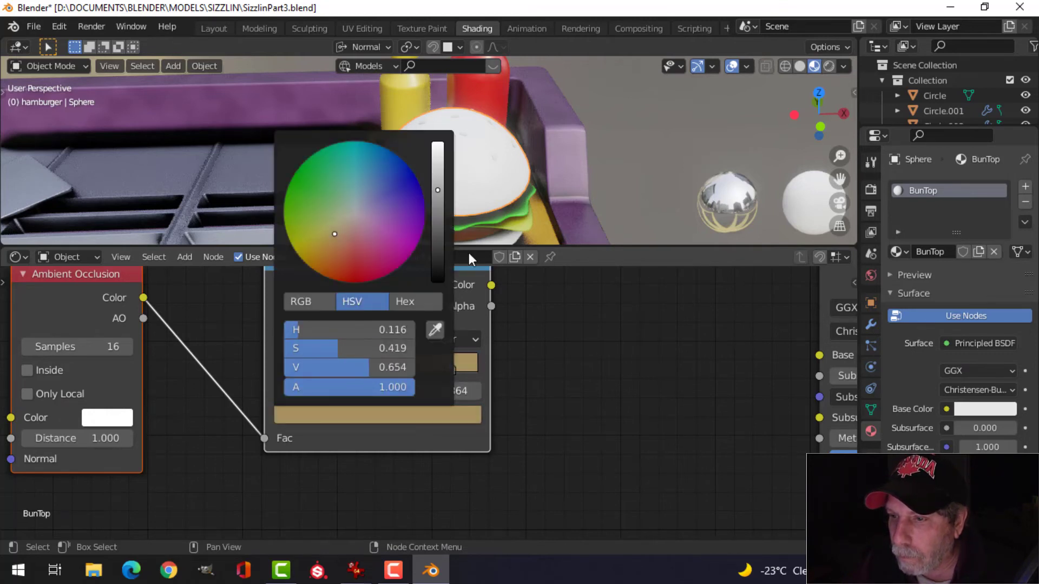
Step: Recolour the BunTop ColorRamp's black stop to a dark brown and save the file
{"action": "left_click", "coordinate": [360, 369]}
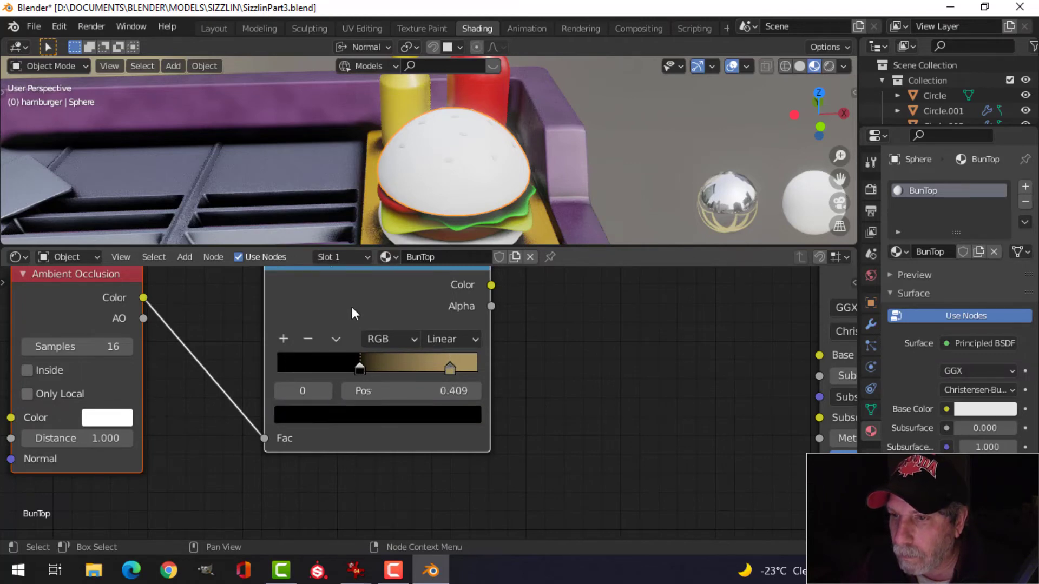
{"action": "left_click", "coordinate": [346, 413]}
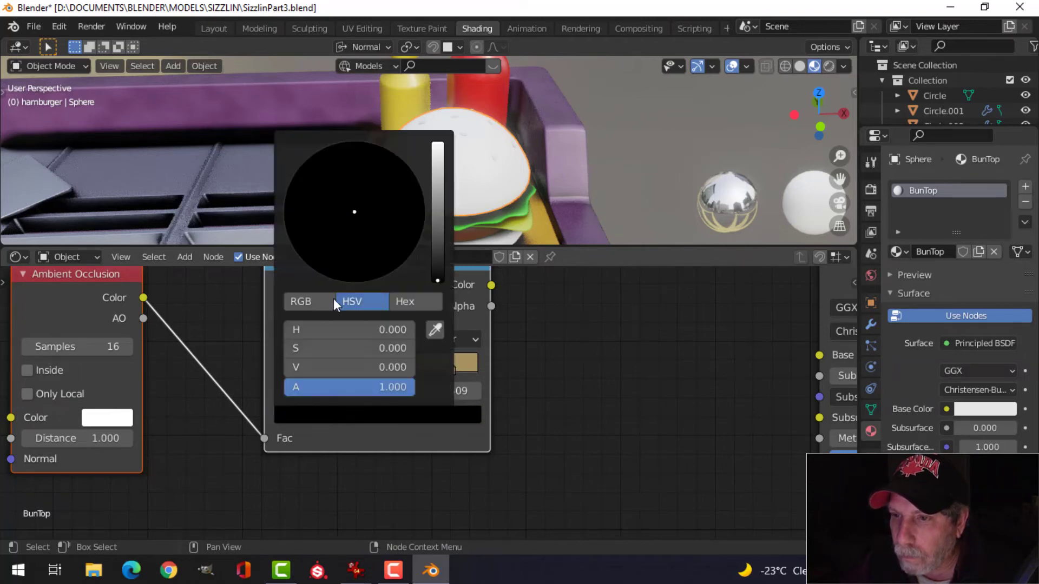
{"action": "left_click_drag", "start_coordinate": [433, 252], "coordinate": [428, 242]}
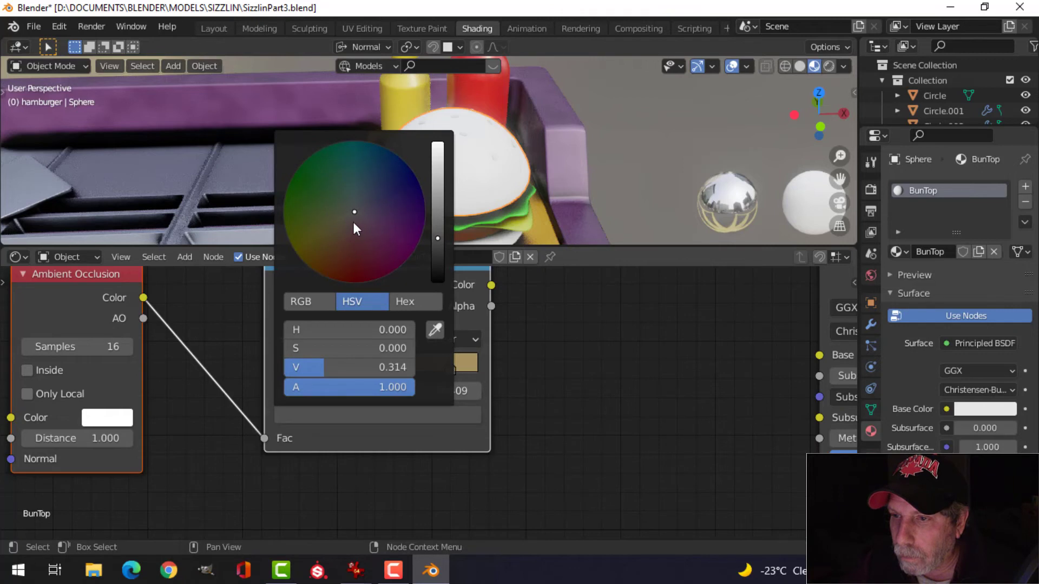
{"action": "left_click_drag", "start_coordinate": [354, 223], "coordinate": [316, 260]}
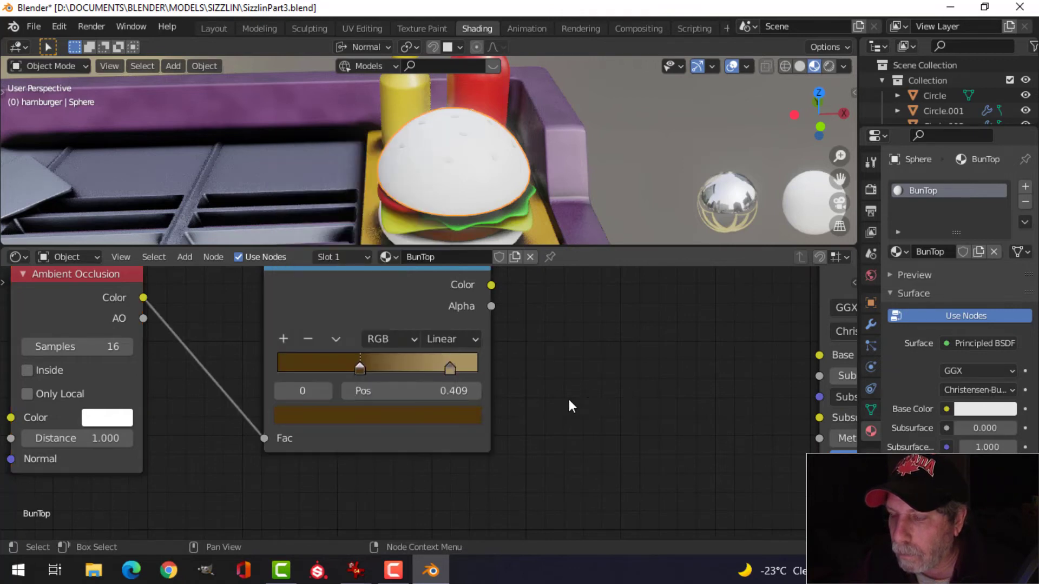
{"action": "scroll", "coordinate": [570, 399], "scroll_direction": "down", "scroll_amount": 1}
{"action": "middle_click_drag", "start_coordinate": [570, 385], "coordinate": [500, 388]}
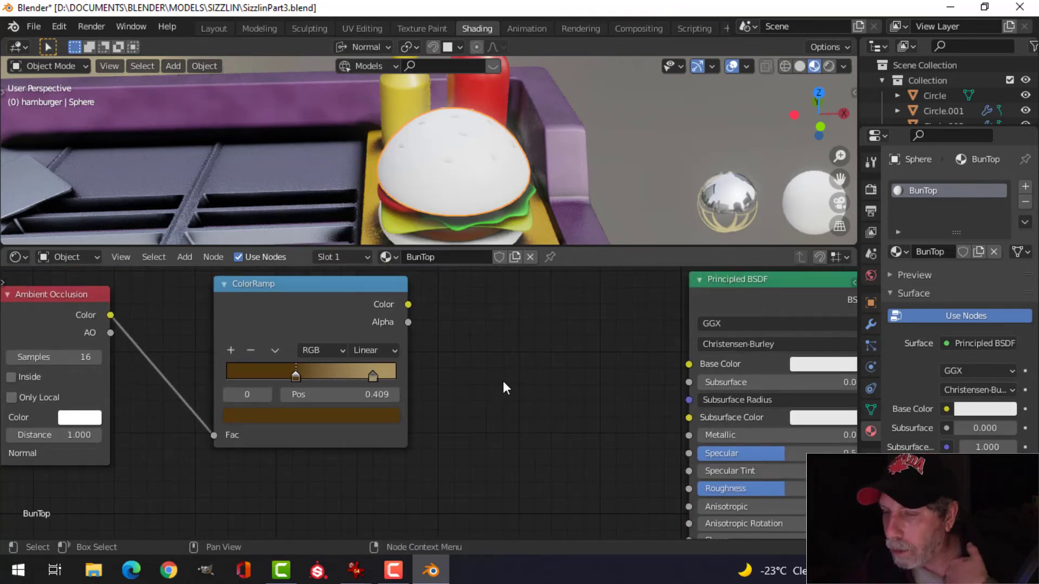
{"action": "key", "text": "ctrl+s"}
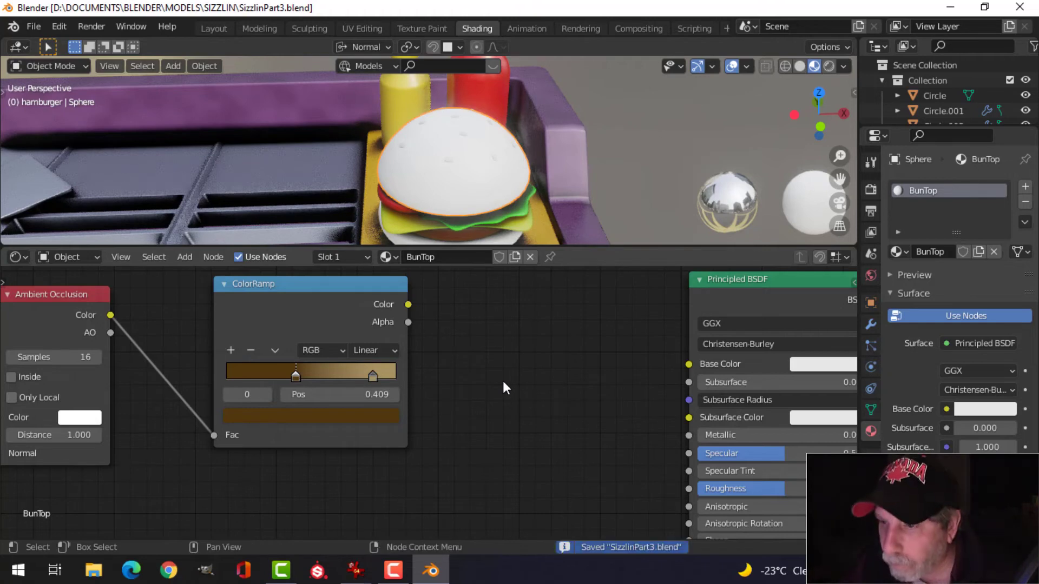
Step: Connect the ColorRamp's Color output to the Principled BSDF's Base Color and move the dark brown stop to 0.555
{"action": "left_click_drag", "start_coordinate": [409, 304], "coordinate": [688, 363]}
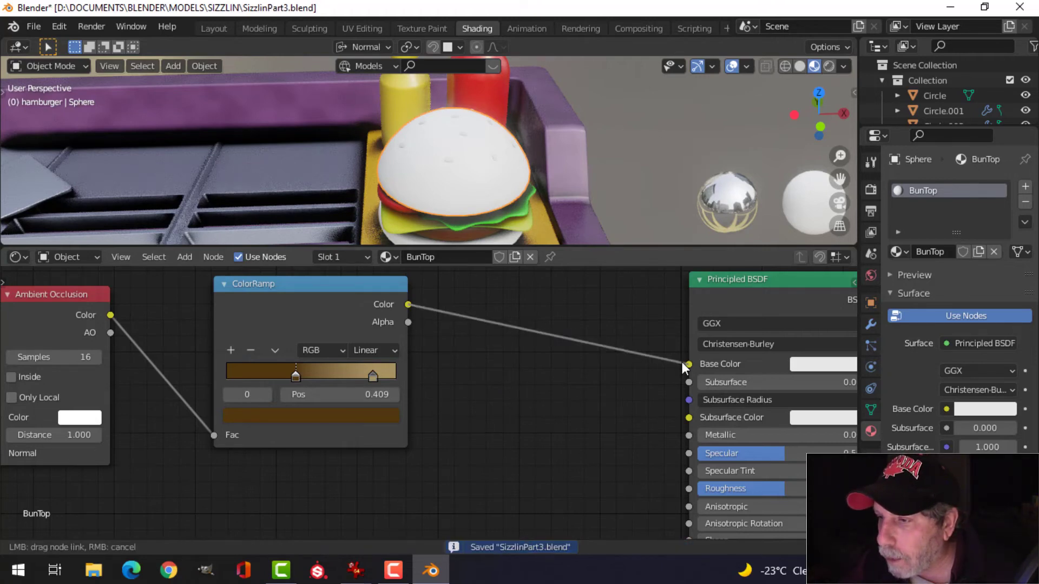
{"action": "scroll", "coordinate": [480, 197], "scroll_direction": "up", "scroll_amount": 5}
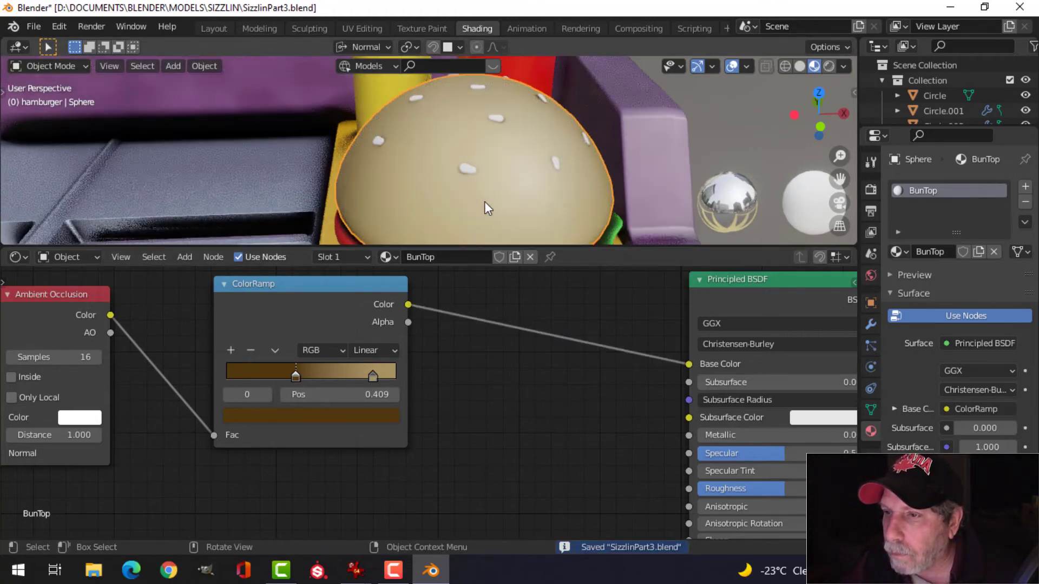
{"action": "scroll", "coordinate": [491, 375], "scroll_direction": "up", "scroll_amount": 2}
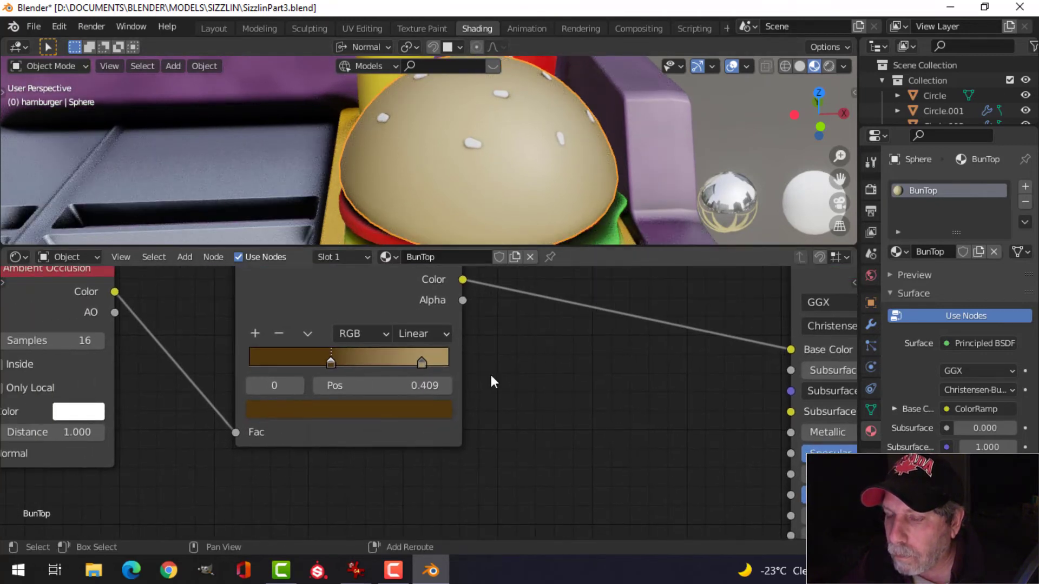
{"action": "left_click_drag", "start_coordinate": [356, 363], "coordinate": [363, 361]}
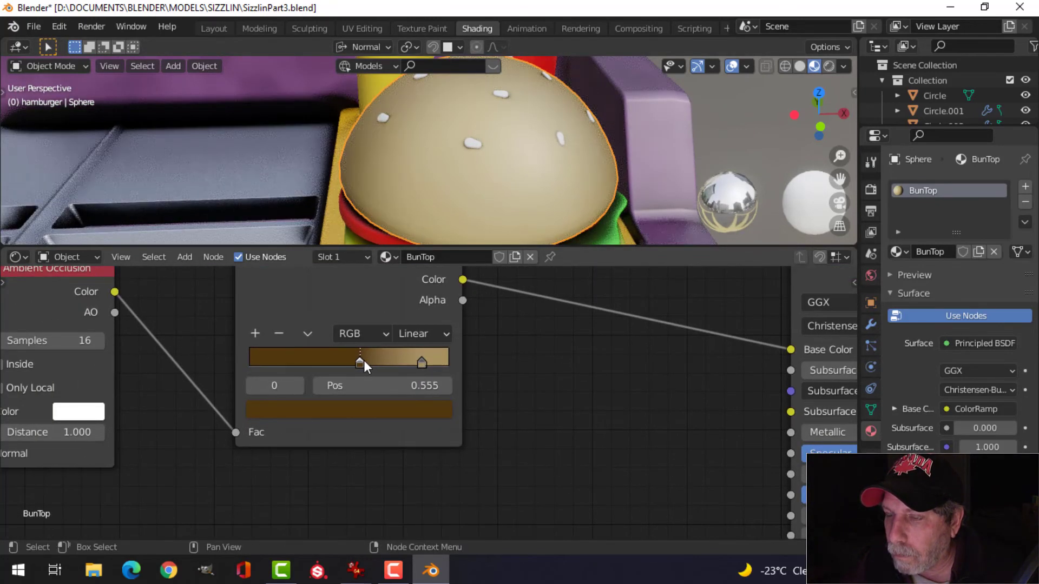
{"action": "scroll", "coordinate": [528, 387], "scroll_direction": "down", "scroll_amount": 3}
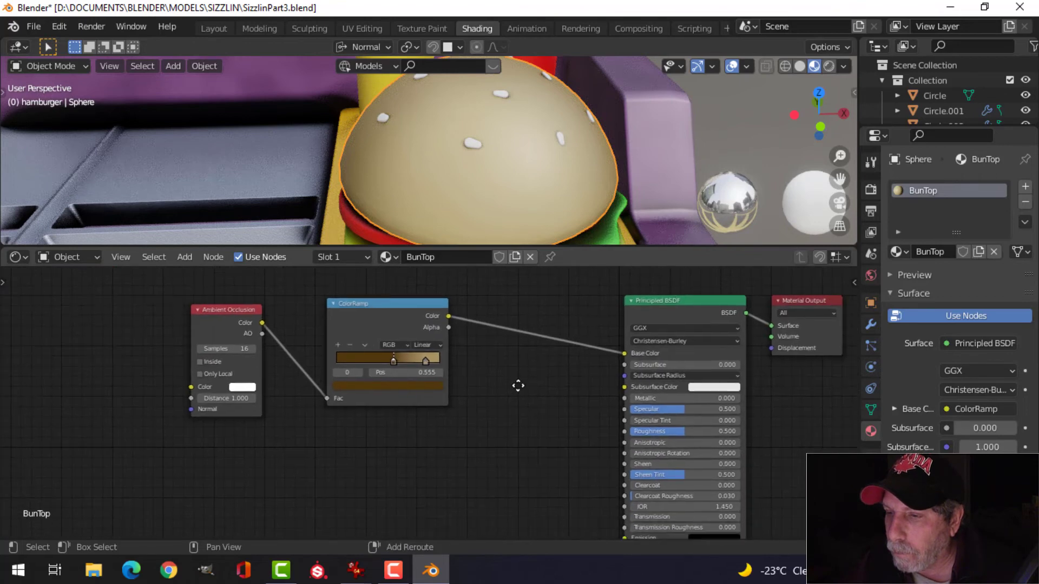
{"action": "middle_click_drag", "start_coordinate": [517, 387], "coordinate": [538, 403]}
{"action": "left_click_drag", "start_coordinate": [388, 319], "coordinate": [364, 319]}
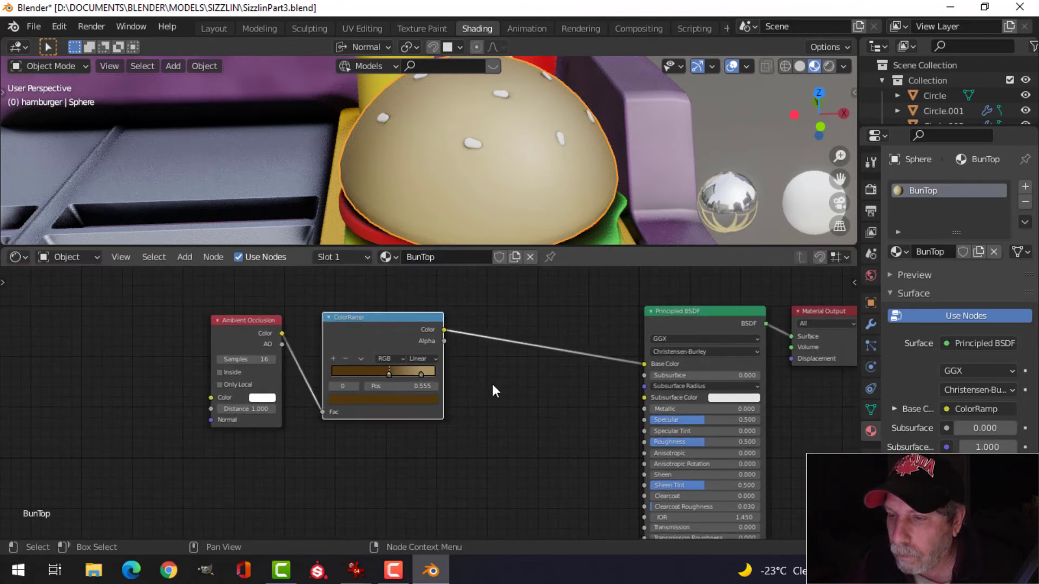
Step: Add a Gradient Texture with linked Mapping and Texture Coordinate nodes below the BunTop ColorRamp, and save the file
{"action": "scroll", "coordinate": [490, 421], "scroll_direction": "down", "scroll_amount": 1}
{"action": "middle_click_drag", "start_coordinate": [488, 456], "coordinate": [504, 399]}
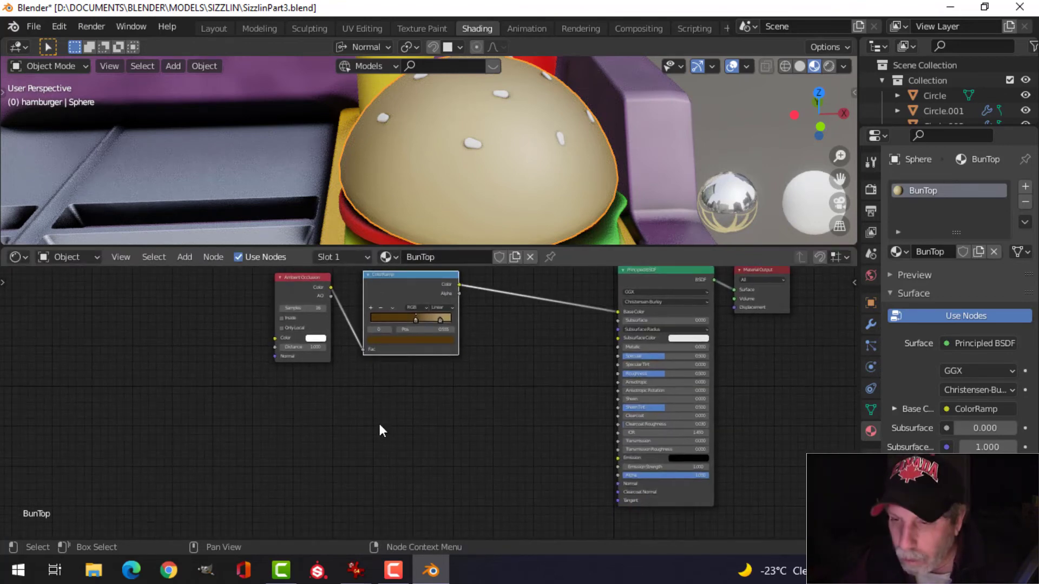
{"action": "key", "text": "shift+a"}
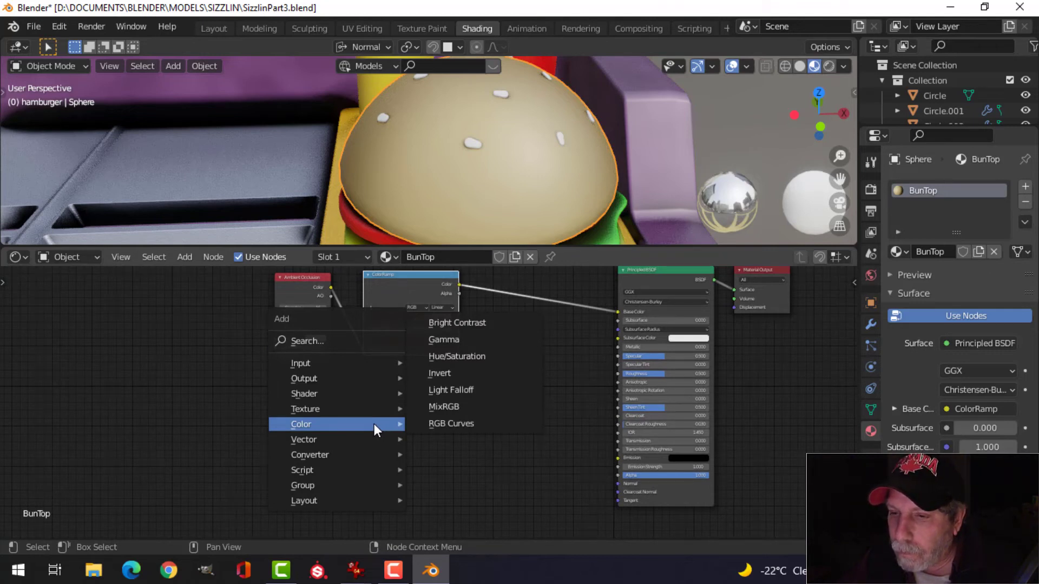
{"action": "mouse_move", "coordinate": [346, 409]}
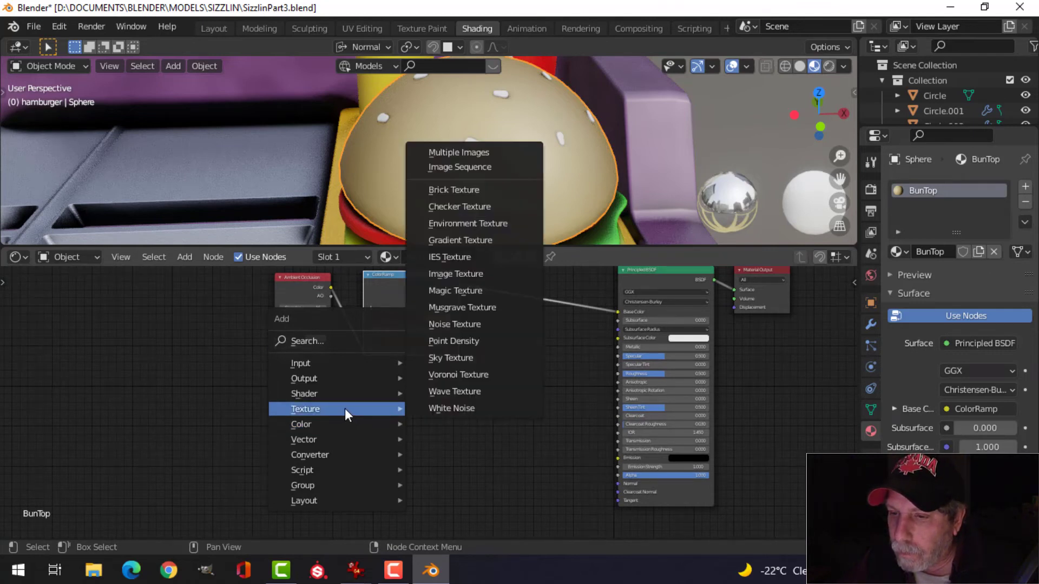
{"action": "left_click", "coordinate": [465, 240]}
{"action": "left_click", "coordinate": [374, 416]}
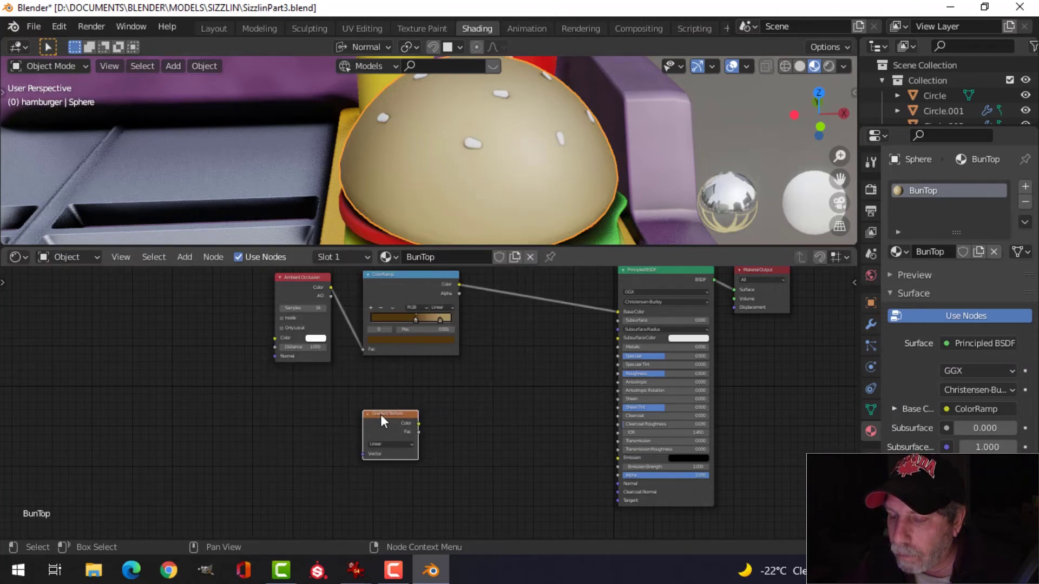
{"action": "key", "text": "ctrl+t"}
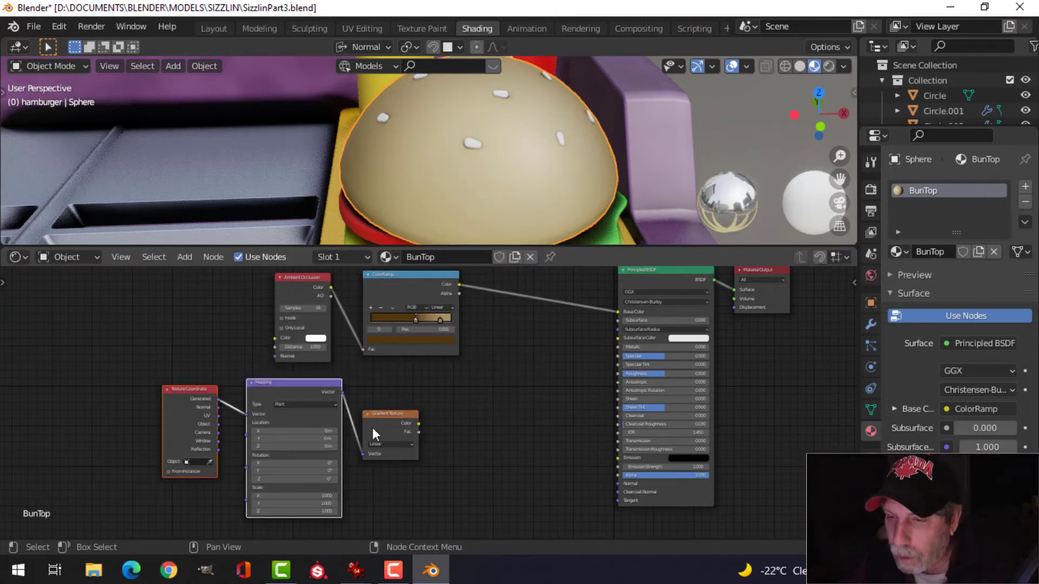
{"action": "scroll", "coordinate": [411, 427], "scroll_direction": "up", "scroll_amount": 2}
{"action": "middle_click_drag", "start_coordinate": [453, 427], "coordinate": [329, 465]}
{"action": "key", "text": "ctrl+s"}
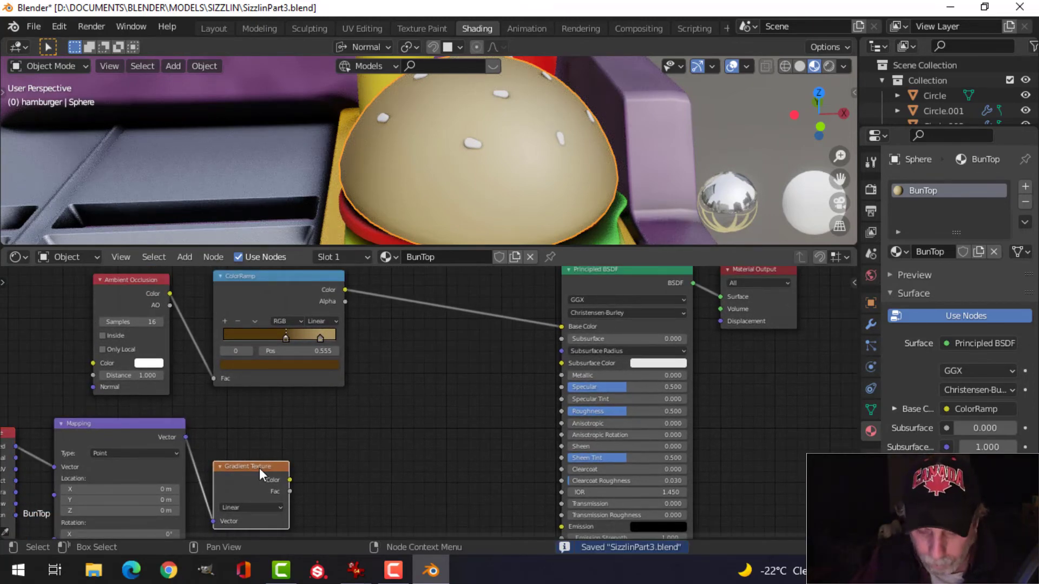
Step: Preview the Gradient Texture alone on the top bun through a Viewer
{"action": "left_click", "coordinate": [259, 467], "text": "ctrl+shift"}
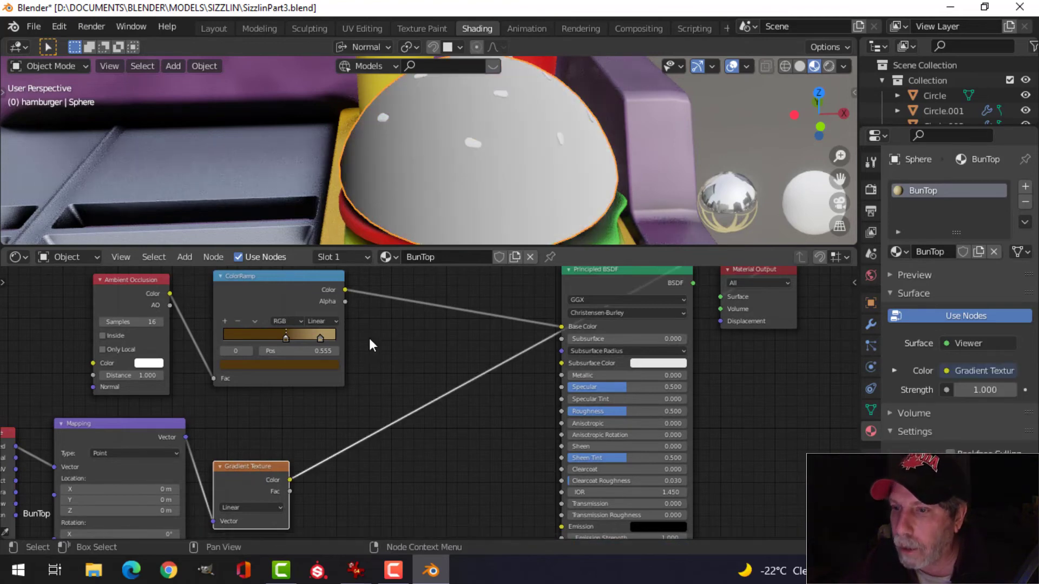
{"action": "scroll", "coordinate": [376, 392], "scroll_direction": "down", "scroll_amount": 1}
{"action": "mouse_move", "coordinate": [494, 162]}
{"action": "middle_mouse_down"}
{"action": "mouse_move", "coordinate": [538, 162]}
{"action": "mouse_move", "coordinate": [490, 167]}
{"action": "middle_mouse_up"}
{"action": "scroll", "coordinate": [499, 164], "scroll_direction": "down", "scroll_amount": 3}
{"action": "scroll", "coordinate": [233, 472], "scroll_direction": "down", "scroll_amount": 1}
Step: Set the Y rotation of the gradient's Mapping node to 90°
{"action": "middle_click_drag", "start_coordinate": [232, 472], "coordinate": [381, 435]}
{"action": "scroll", "coordinate": [361, 489], "scroll_direction": "up", "scroll_amount": 2}
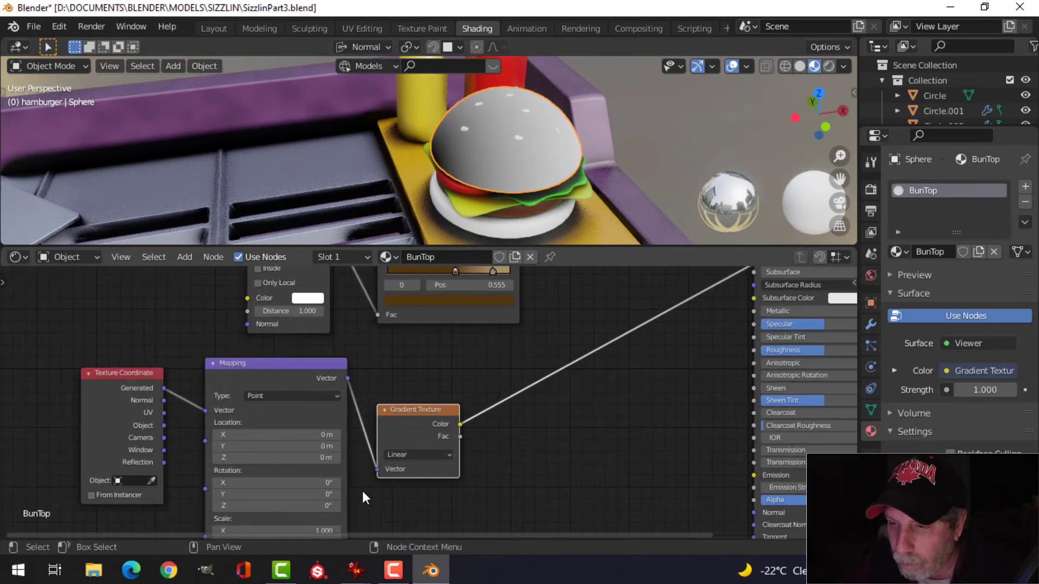
{"action": "middle_click_drag", "start_coordinate": [362, 488], "coordinate": [415, 448]}
{"action": "scroll", "coordinate": [416, 457], "scroll_direction": "up", "scroll_amount": 2}
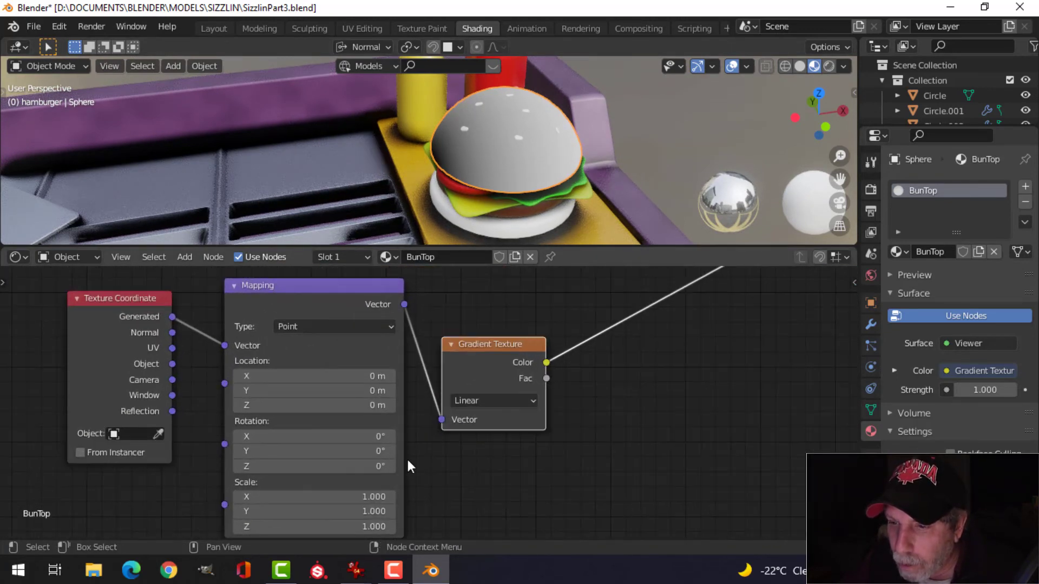
{"action": "left_click", "coordinate": [330, 451]}
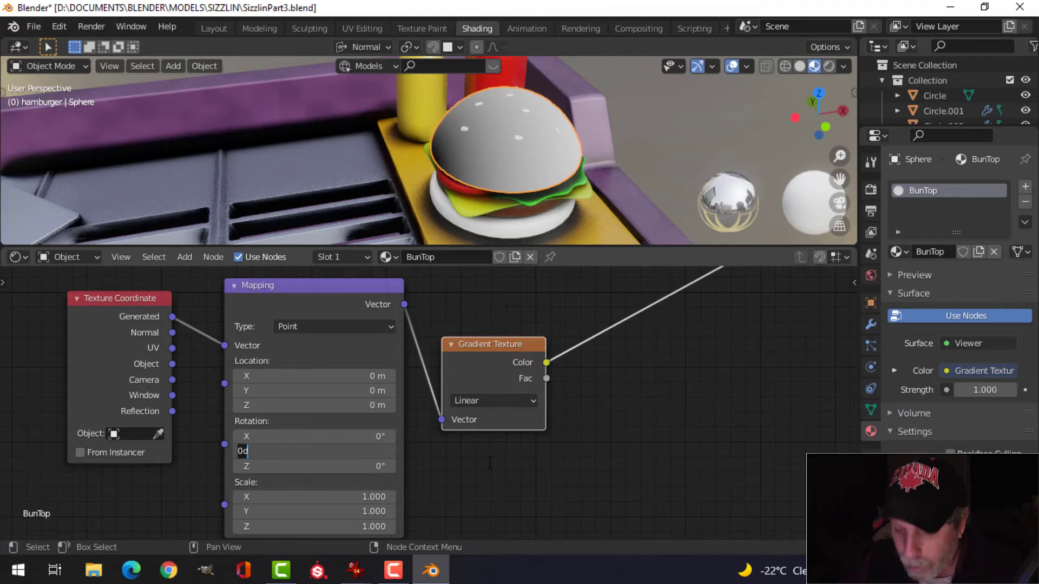
{"action": "key", "text": "Return"}
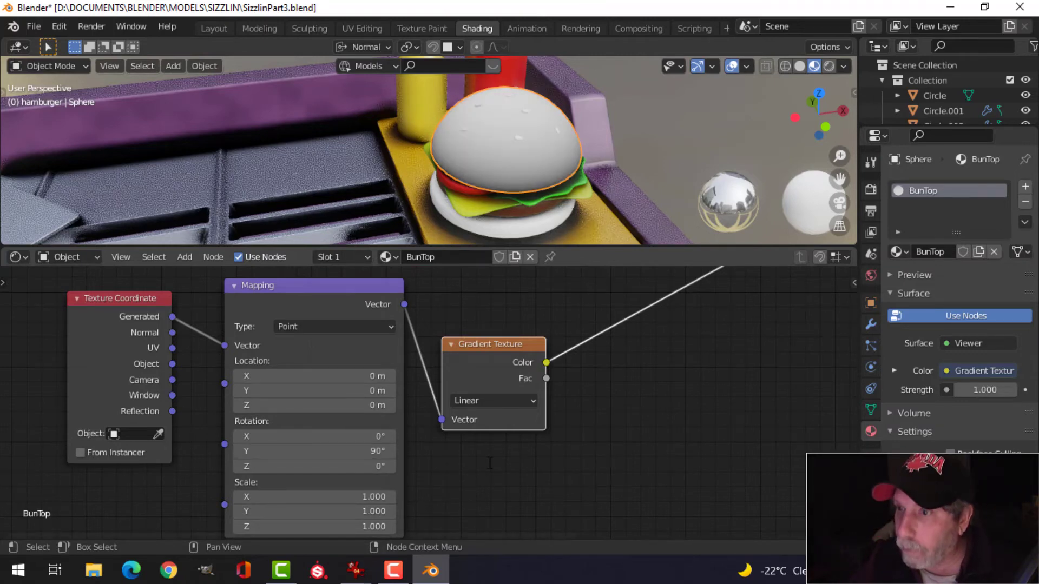
Step: Set the Y location of the gradient's Mapping node to 0.29 m
{"action": "mouse_move", "coordinate": [528, 216]}
{"action": "middle_mouse_down"}
{"action": "mouse_move", "coordinate": [502, 187]}
{"action": "mouse_move", "coordinate": [495, 195]}
{"action": "middle_mouse_up"}
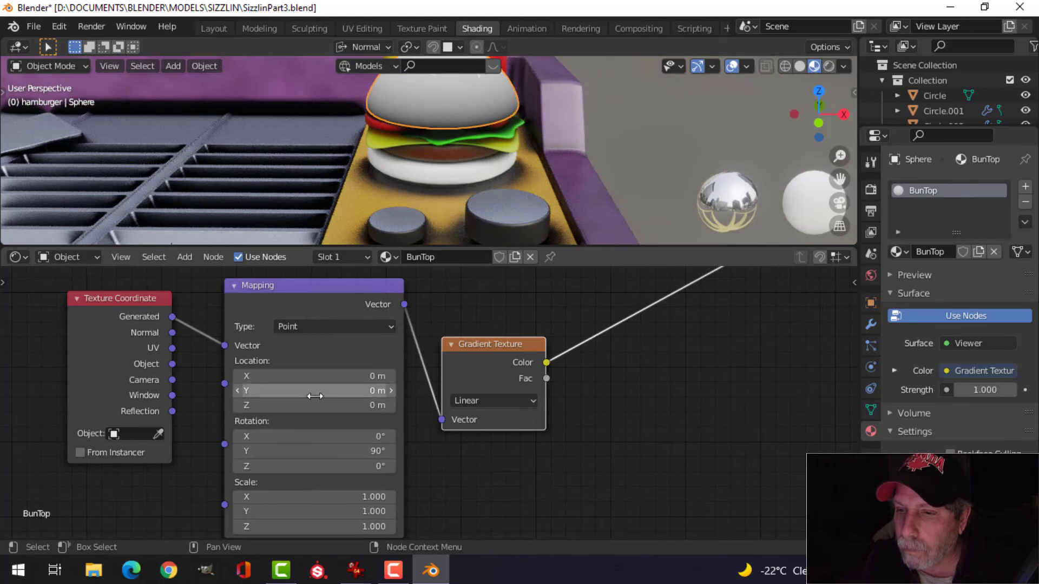
{"action": "left_click_drag", "start_coordinate": [314, 394], "coordinate": [368, 394]}
{"action": "left_click", "coordinate": [368, 390]}
{"action": "type", "text": "0.29 m"}
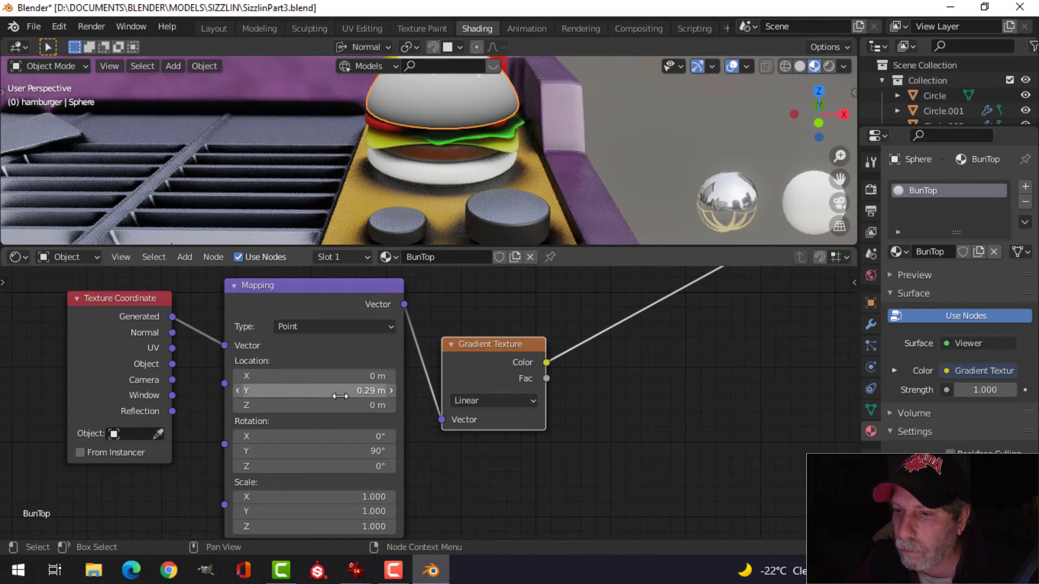
Step: Reset the Y location of the gradient's Mapping node to 0 m and set its X location to -0.51 m
{"action": "type", "text": "0"}
{"action": "key", "text": "Return"}
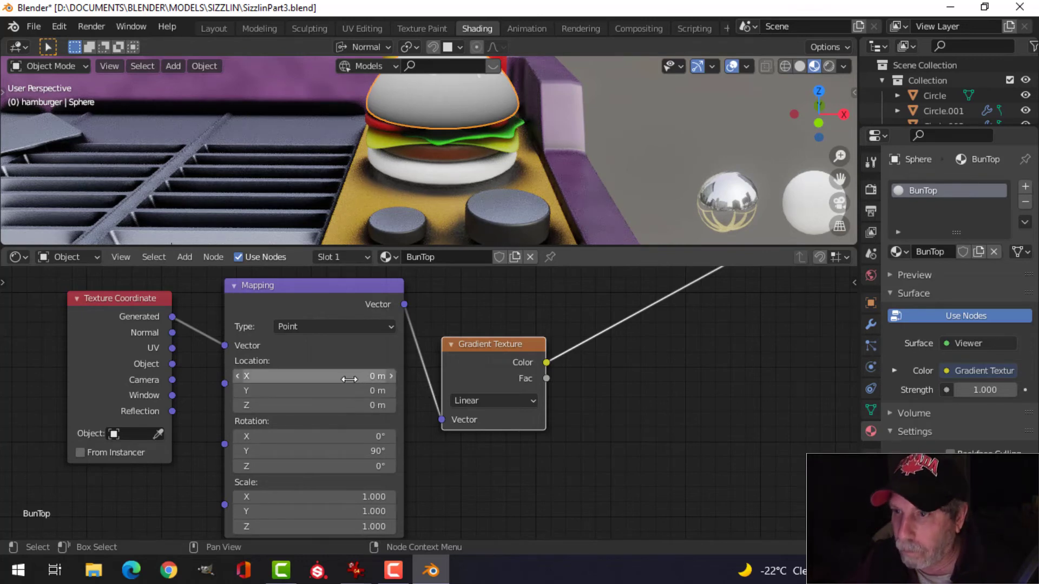
{"action": "mouse_move", "coordinate": [352, 376]}
{"action": "left_mouse_down", "text": "shift"}
{"action": "mouse_move", "coordinate": [383, 376]}
{"action": "mouse_move", "coordinate": [260, 376]}
{"action": "left_mouse_up", "text": "shift"}
{"action": "scroll", "coordinate": [528, 153], "scroll_direction": "down", "scroll_amount": 2}
{"action": "scroll", "coordinate": [524, 208], "scroll_direction": "up", "scroll_amount": 5}
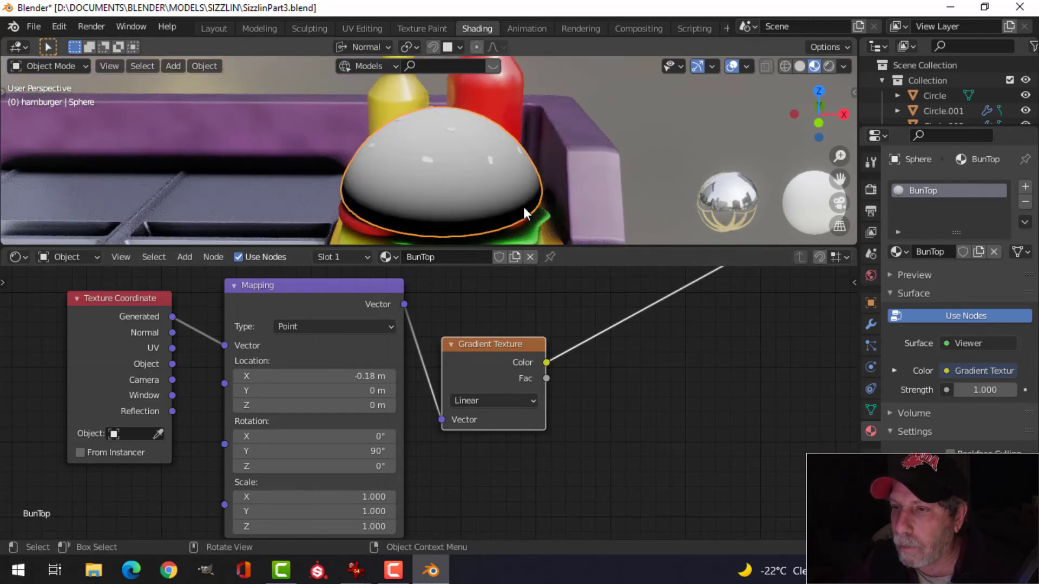
{"action": "left_click_drag", "start_coordinate": [380, 376], "coordinate": [201, 376]}
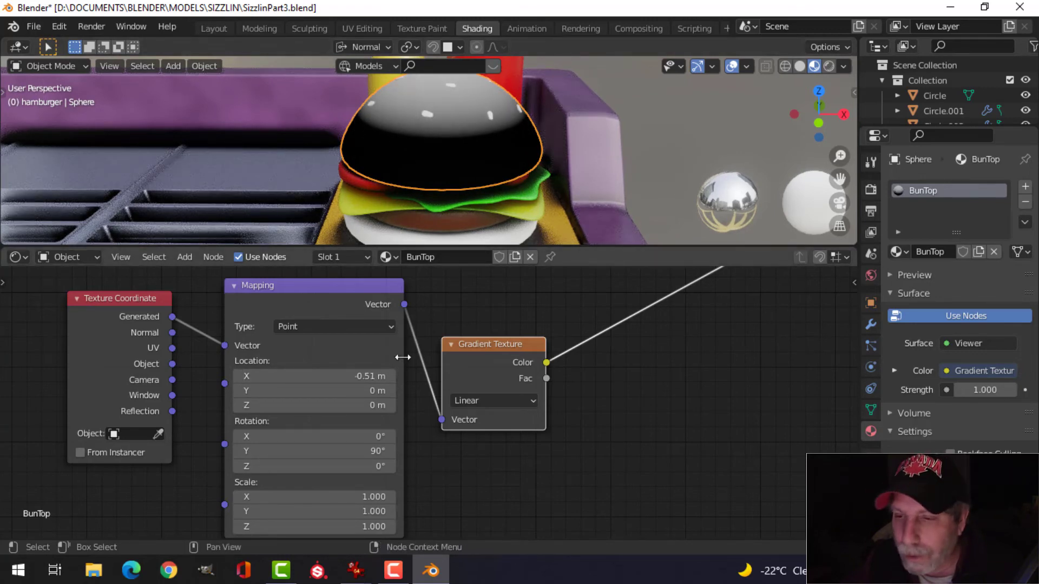
Step: Set the gradient Mapping node's Y rotation to -90° and its X location to 0.65 m
{"action": "left_click", "coordinate": [344, 450]}
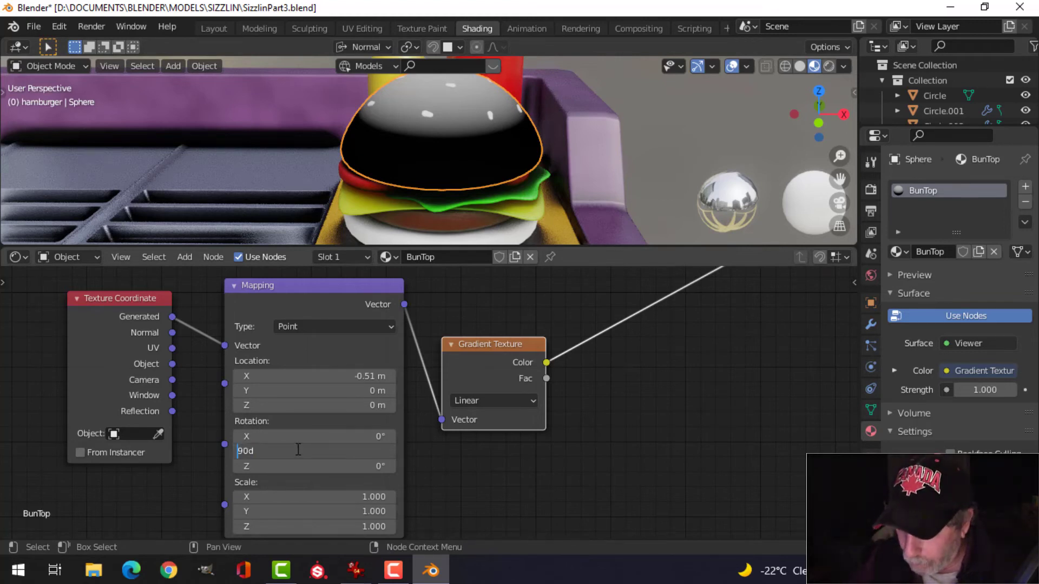
{"action": "type", "text": "-"}
{"action": "key", "text": "Return"}
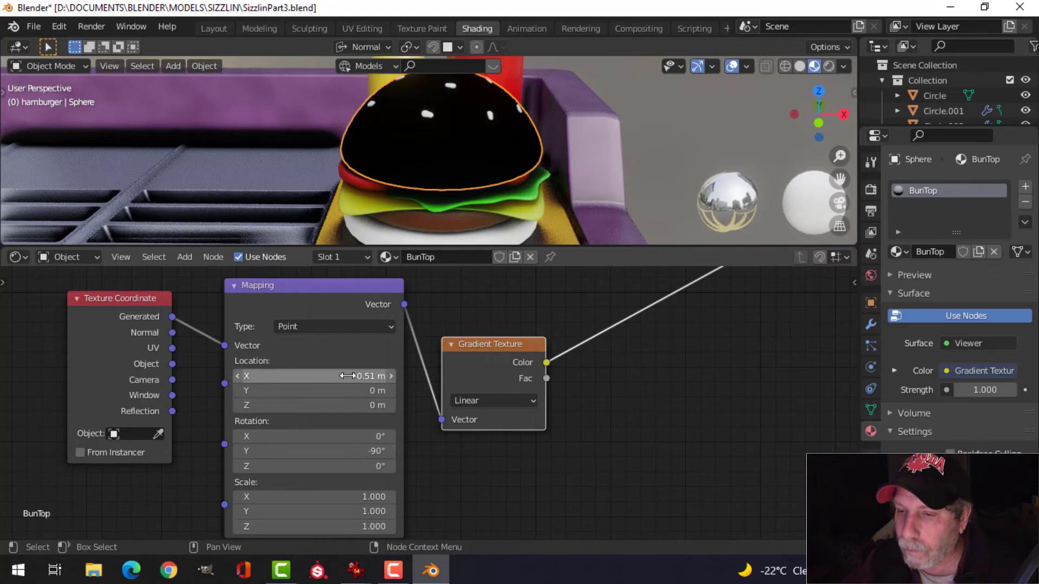
{"action": "mouse_move", "coordinate": [363, 375]}
{"action": "left_mouse_down"}
{"action": "mouse_move", "coordinate": [295, 375]}
{"action": "mouse_move", "coordinate": [407, 375]}
{"action": "left_mouse_up"}
{"action": "middle_click_drag", "start_coordinate": [535, 181], "coordinate": [482, 187]}
Step: Insert a Mix colour node between the ColorRamp and the Principled BSDF, and reconnect the Principled BSDF to the Material Output
{"action": "key", "text": "Home"}
{"action": "key", "text": "shift+a"}
{"action": "mouse_move", "coordinate": [375, 378]}
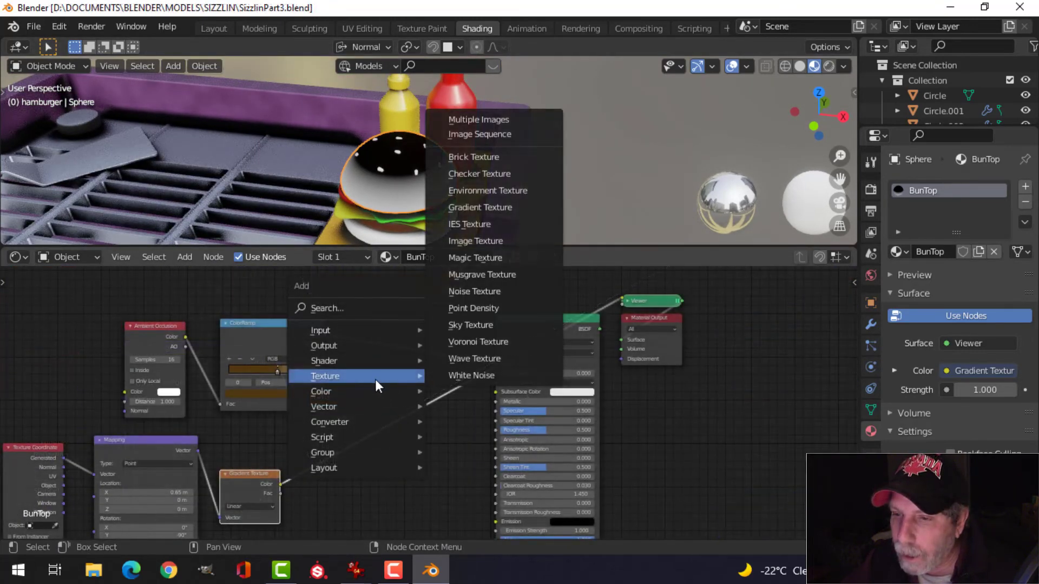
{"action": "mouse_move", "coordinate": [359, 394]}
{"action": "left_click", "coordinate": [466, 470]}
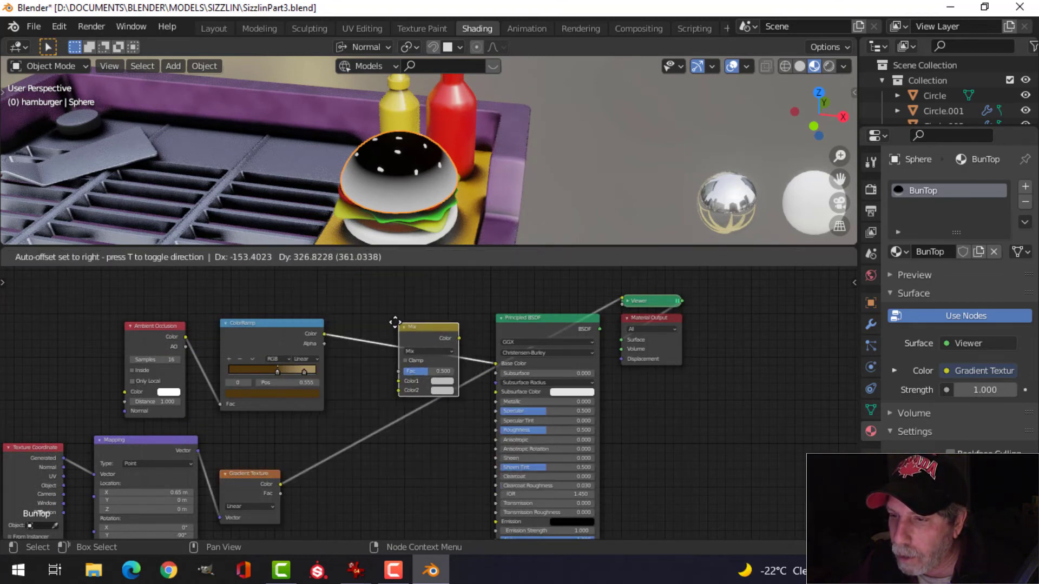
{"action": "left_click", "coordinate": [384, 314]}
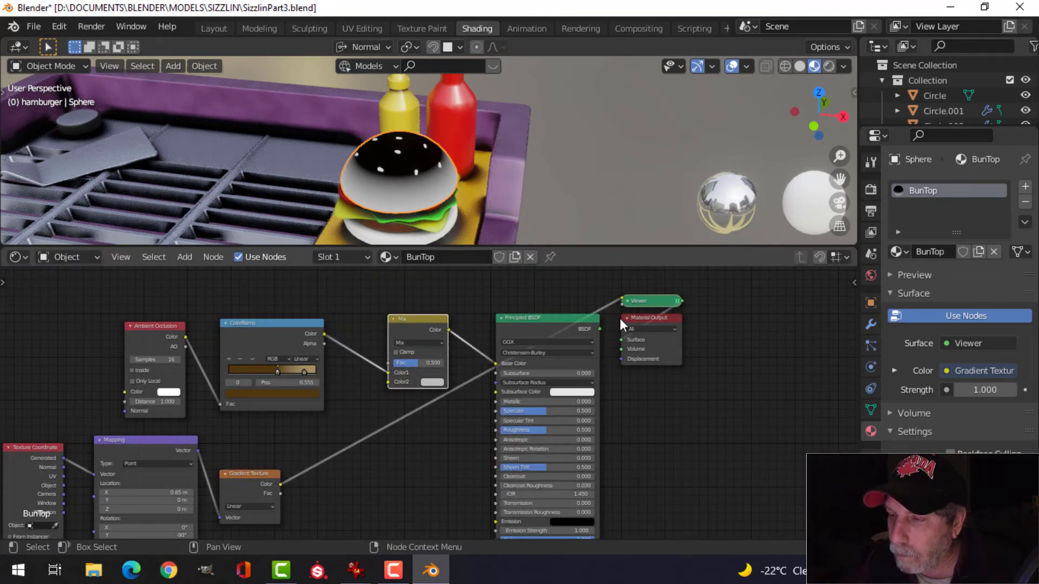
{"action": "left_click", "coordinate": [532, 321], "text": "ctrl+shift"}
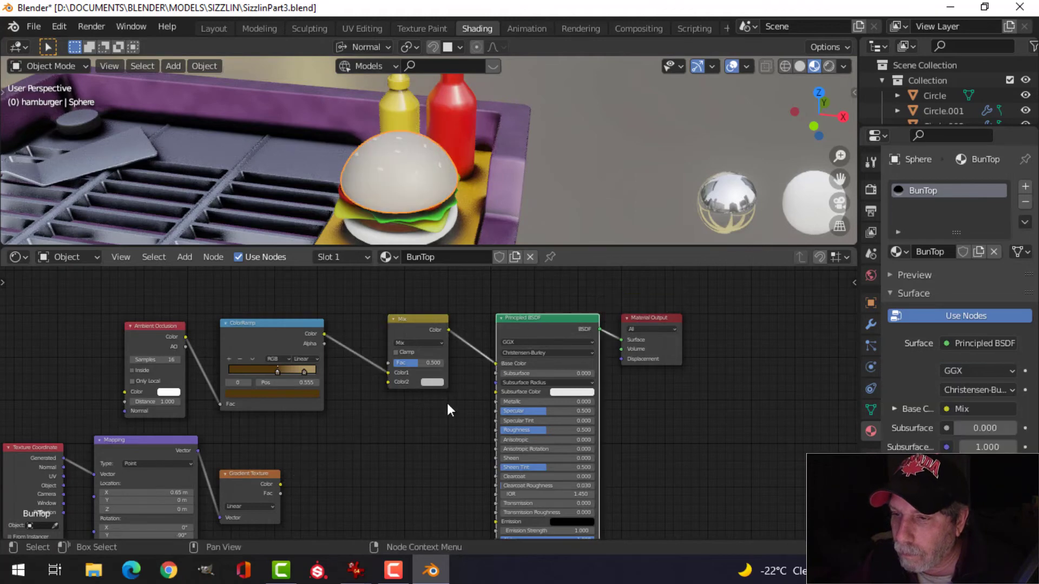
Step: Link the Gradient Texture's Color to the Mix node's Color2 and set its blending mode to Multiply
{"action": "left_click_drag", "start_coordinate": [282, 483], "coordinate": [389, 382]}
{"action": "scroll", "coordinate": [443, 428], "scroll_direction": "up", "scroll_amount": 3}
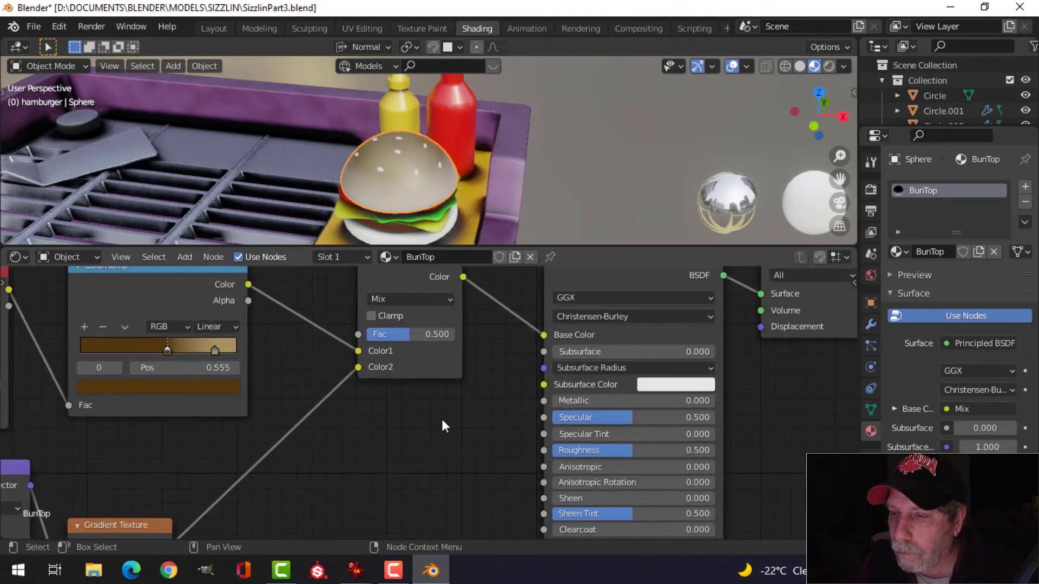
{"action": "left_click", "coordinate": [403, 290]}
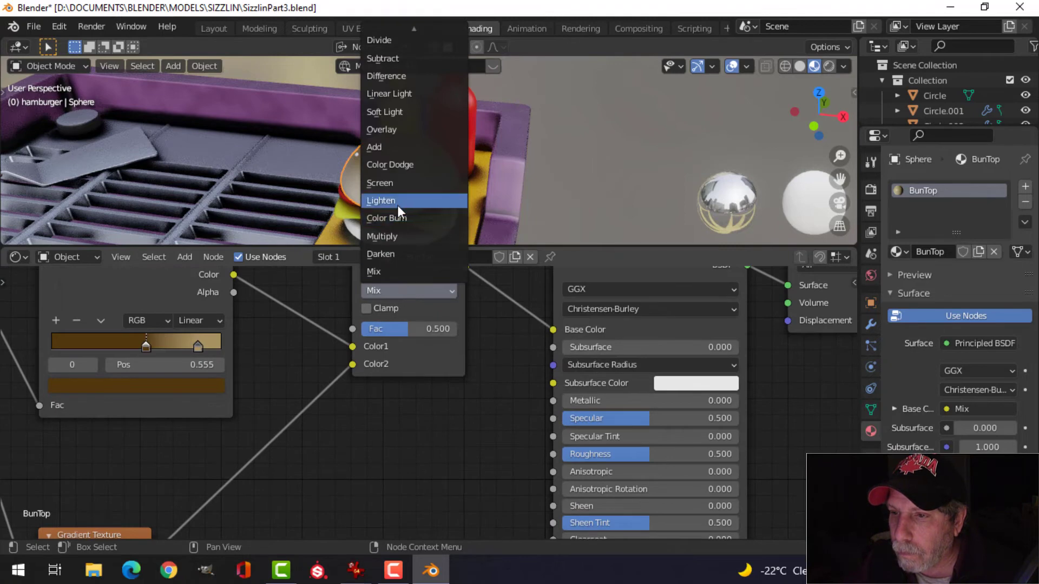
{"action": "left_click", "coordinate": [396, 235]}
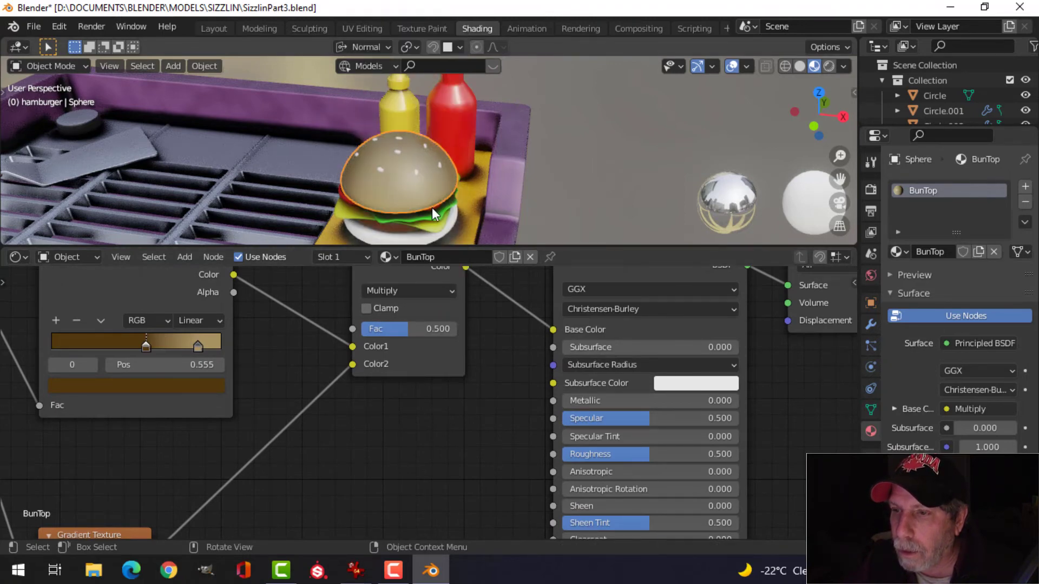
Step: Set the factor of the Multiply node to 0.667 to strengthen the gradient on the top bun
{"action": "scroll", "coordinate": [426, 206], "scroll_direction": "up", "scroll_amount": 5}
{"action": "middle_click_drag", "start_coordinate": [391, 196], "coordinate": [437, 180]}
{"action": "scroll", "coordinate": [437, 180], "scroll_direction": "down", "scroll_amount": 5}
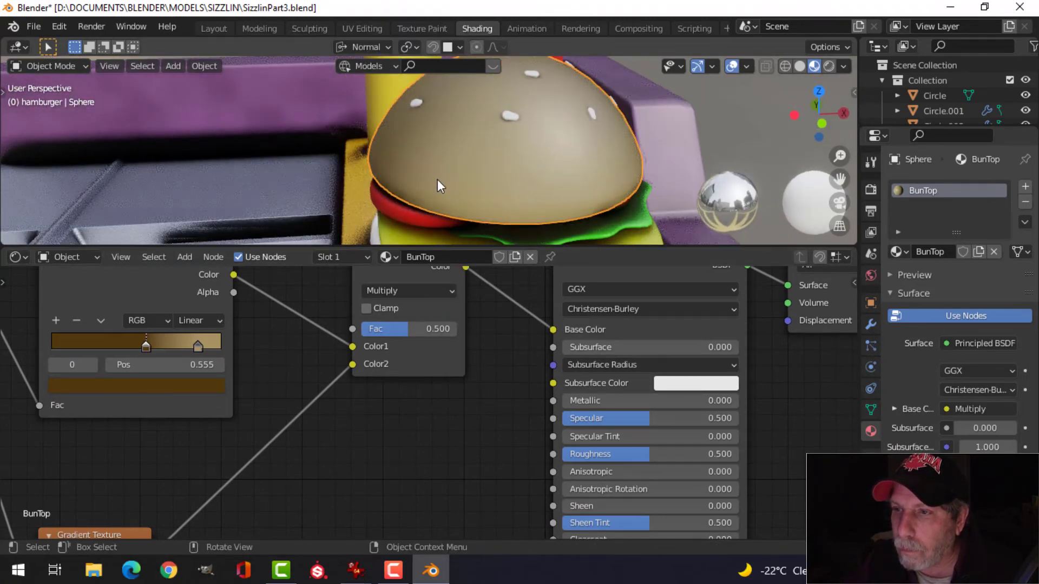
{"action": "left_click_drag", "start_coordinate": [404, 333], "coordinate": [435, 329]}
{"action": "scroll", "coordinate": [414, 390], "scroll_direction": "down", "scroll_amount": 3}
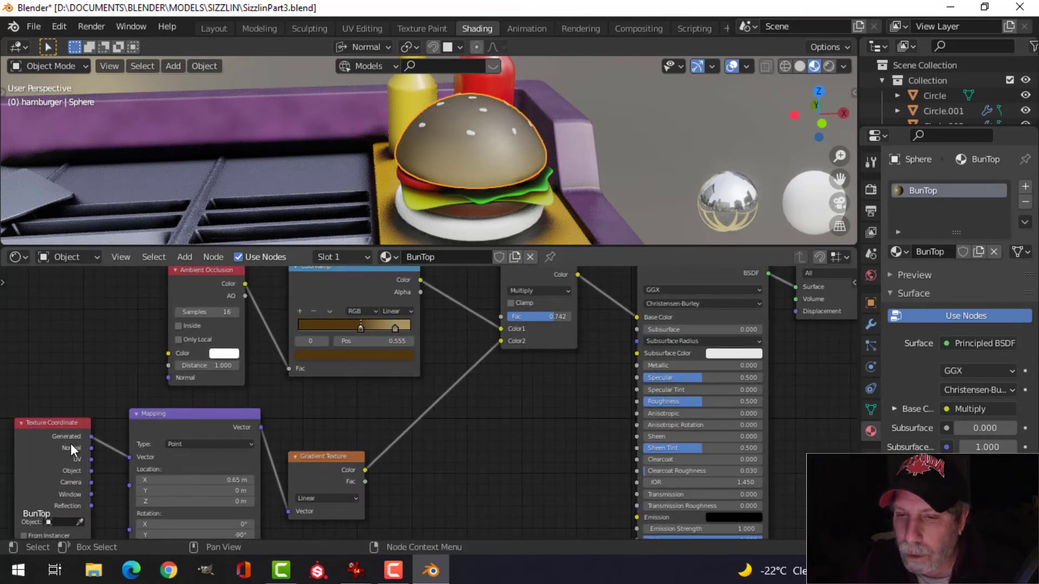
{"action": "scroll", "coordinate": [481, 401], "scroll_direction": "up", "scroll_amount": 2}
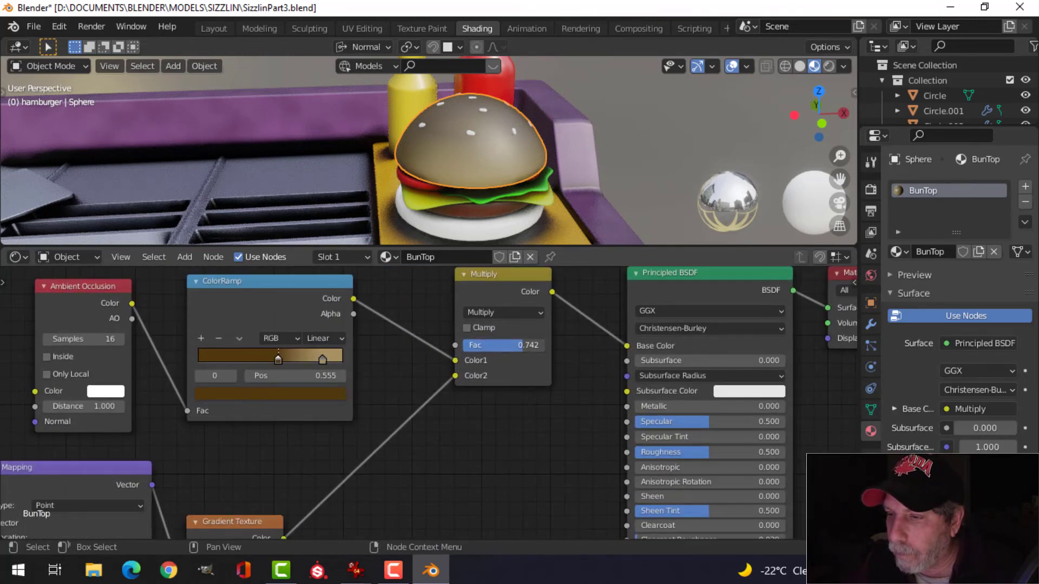
{"action": "left_click_drag", "start_coordinate": [523, 344], "coordinate": [520, 344]}
Step: Change the ColorRamp's lighter stop from tan to a saturated orange-brown
{"action": "scroll", "coordinate": [366, 382], "scroll_direction": "up", "scroll_amount": 3}
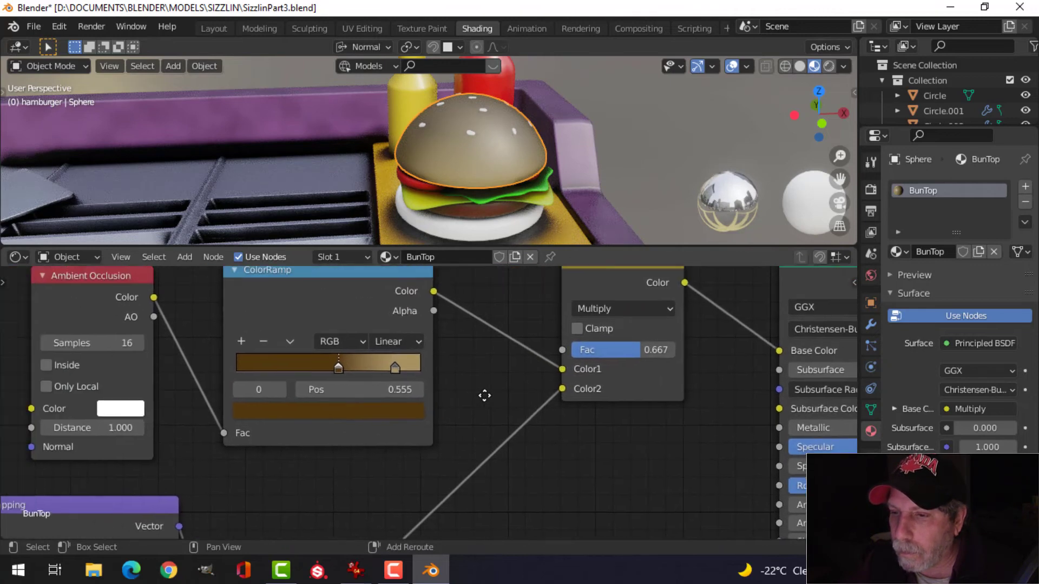
{"action": "left_click", "coordinate": [406, 369]}
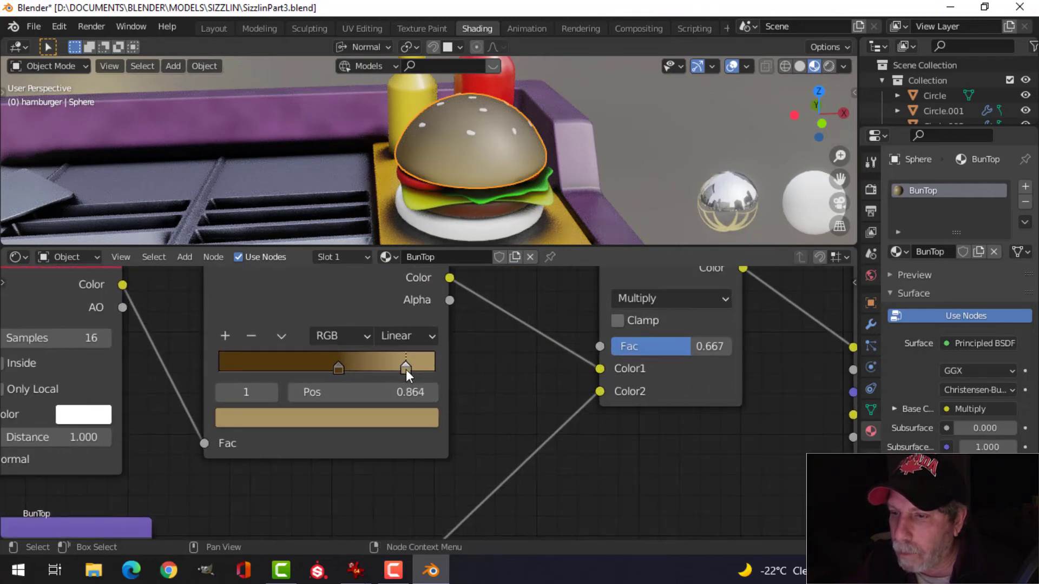
{"action": "left_click", "coordinate": [380, 417]}
{"action": "left_click_drag", "start_coordinate": [265, 239], "coordinate": [261, 253]}
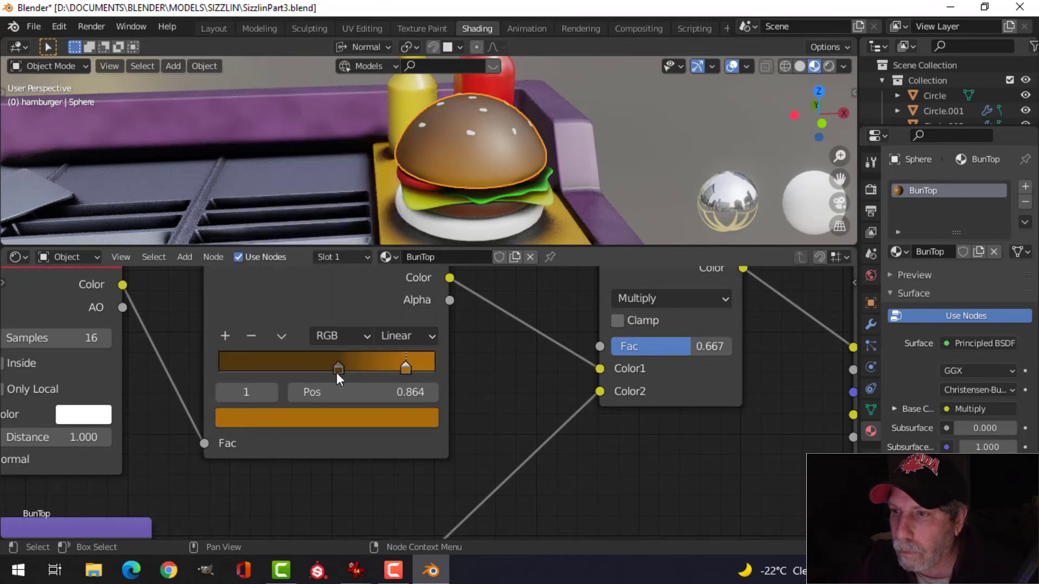
Step: Nudge the ColorRamp node slightly aside and shift its dark brown stop to position 0.445
{"action": "key", "text": "g"}
{"action": "left_click", "coordinate": [353, 376]}
{"action": "left_click_drag", "start_coordinate": [353, 374], "coordinate": [329, 375]}
{"action": "middle_click_drag", "start_coordinate": [544, 135], "coordinate": [524, 227]}
{"action": "scroll", "coordinate": [464, 162], "scroll_direction": "up", "scroll_amount": 1}
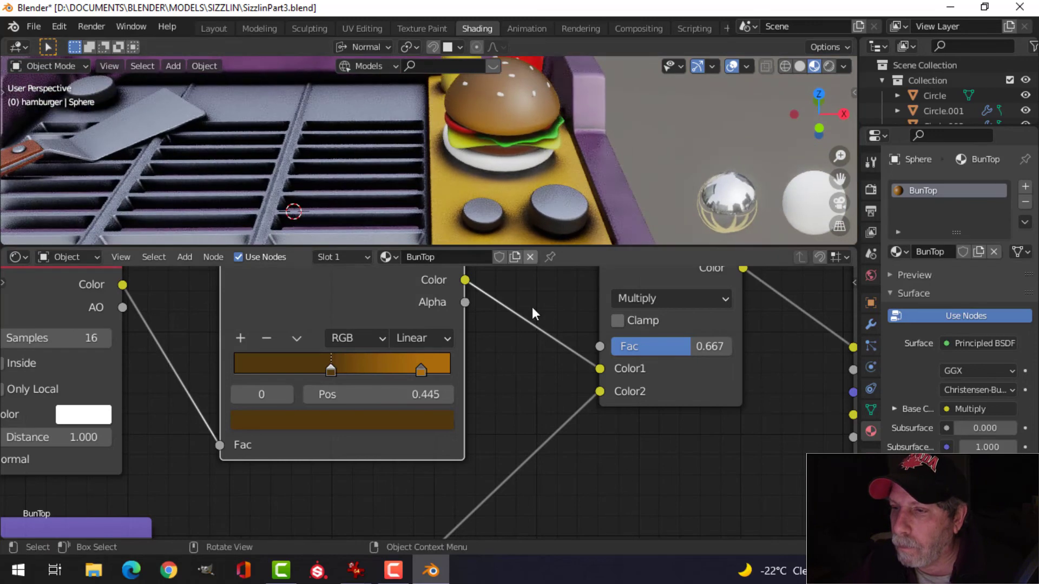
Step: Move the Gradient Texture node up beneath the ColorRamp to tidy the BunTop node layout
{"action": "scroll", "coordinate": [531, 391], "scroll_direction": "down", "scroll_amount": 1}
{"action": "scroll", "coordinate": [532, 395], "scroll_direction": "down", "scroll_amount": 2}
{"action": "middle_click_drag", "start_coordinate": [539, 514], "coordinate": [521, 398], "text": "shift"}
{"action": "scroll", "coordinate": [503, 442], "scroll_direction": "down", "scroll_amount": 4}
{"action": "scroll", "coordinate": [471, 420], "scroll_direction": "down", "scroll_amount": 3}
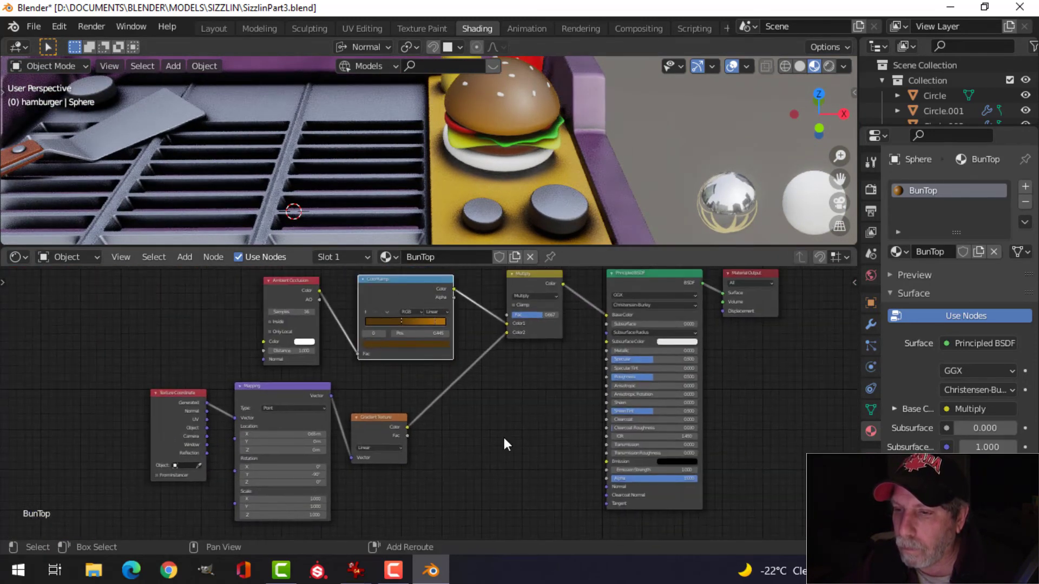
{"action": "left_click_drag", "start_coordinate": [378, 420], "coordinate": [397, 386]}
{"action": "scroll", "coordinate": [456, 451], "scroll_direction": "down", "scroll_amount": 3}
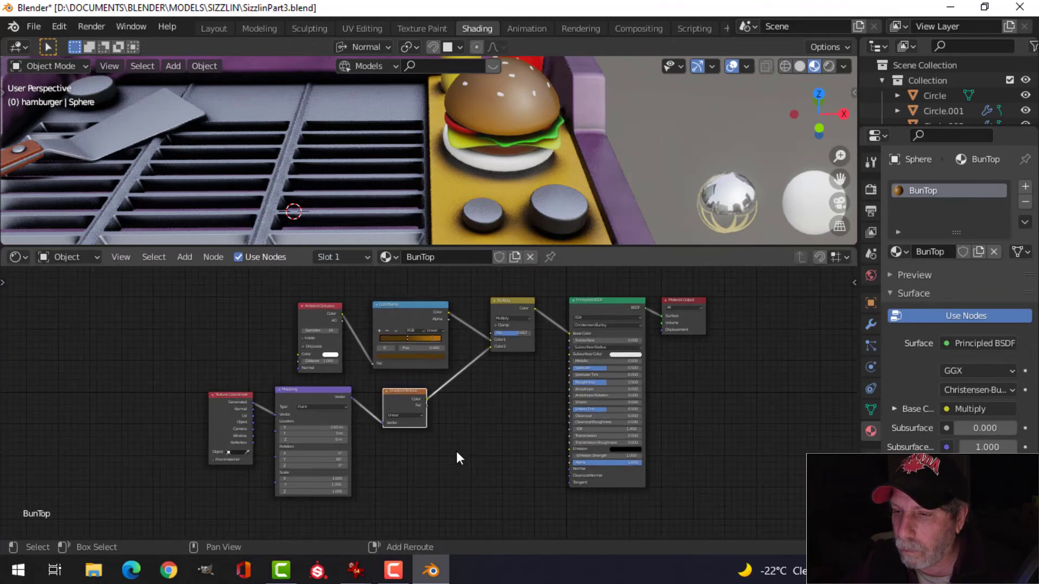
Step: Copy the Grill material's Texture Coordinate, Mapping, Noise Texture and Bump nodes into BunTop below the gradient nodes, and save the file
{"action": "middle_click_drag", "start_coordinate": [392, 516], "coordinate": [405, 455], "text": "shift"}
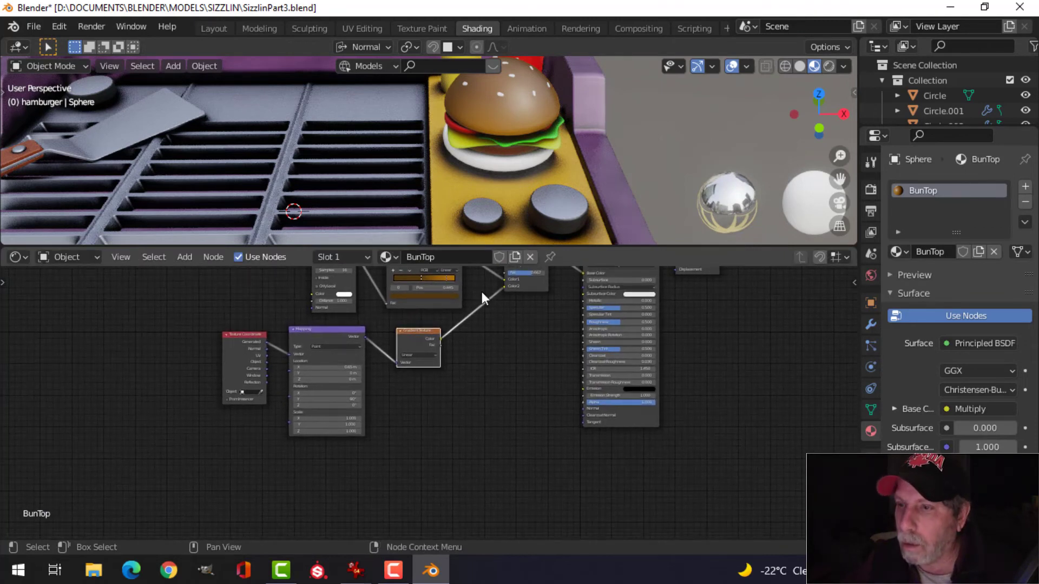
{"action": "left_click", "coordinate": [348, 106]}
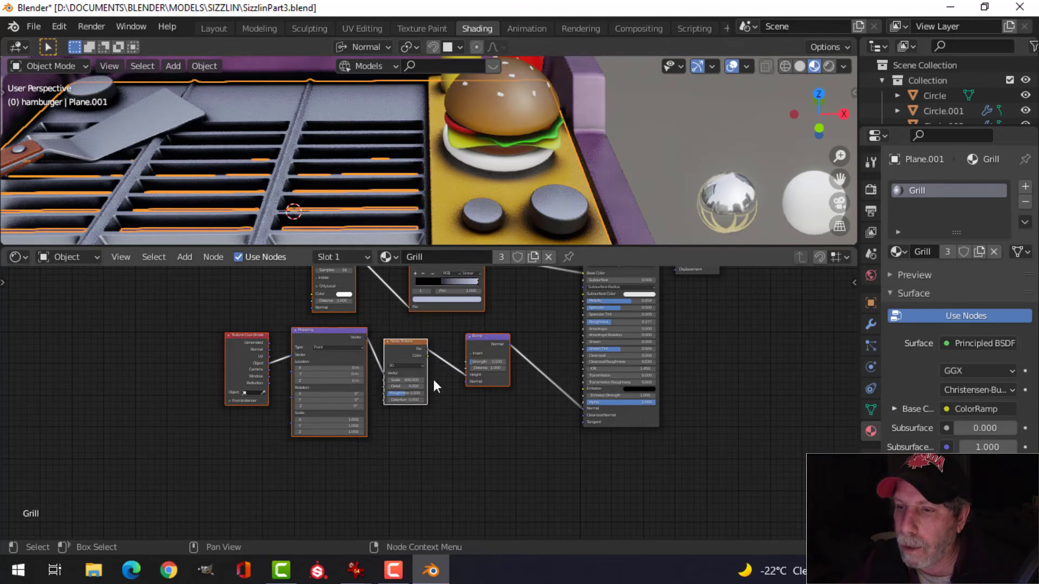
{"action": "left_click_drag", "start_coordinate": [146, 334], "coordinate": [514, 438]}
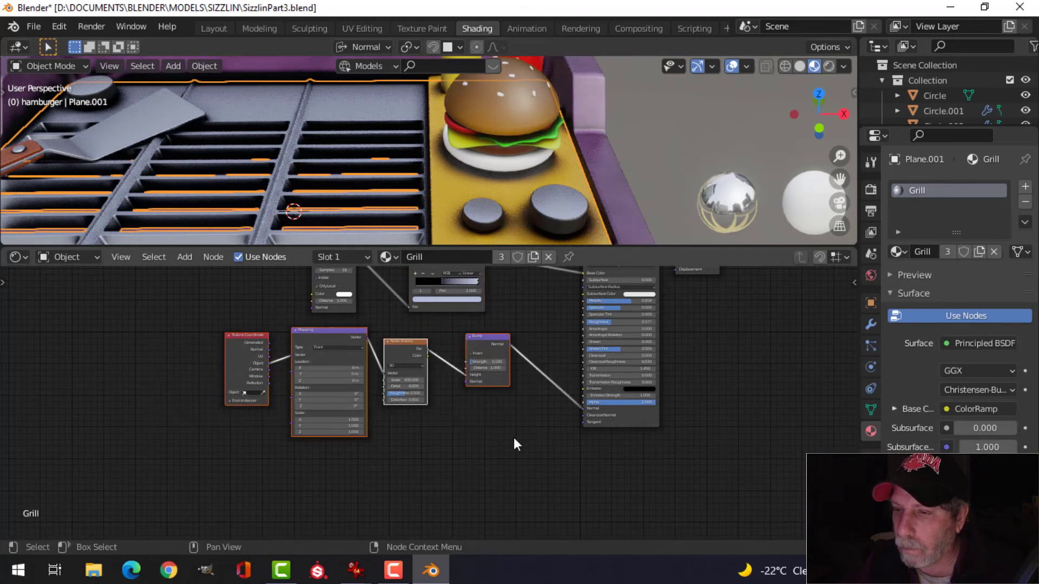
{"action": "left_click", "coordinate": [521, 119]}
{"action": "key", "text": "ctrl+v"}
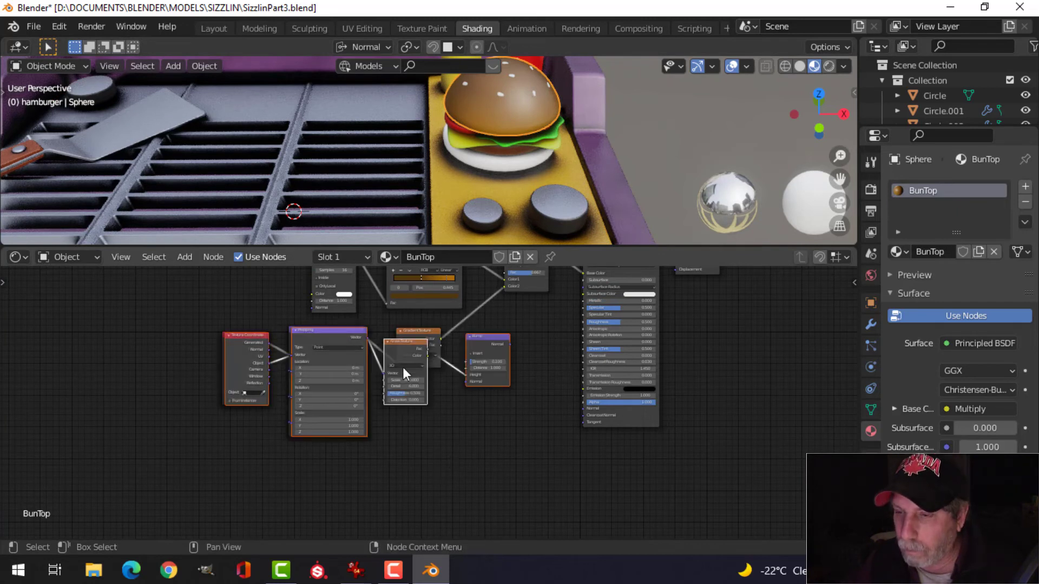
{"action": "key", "text": "g"}
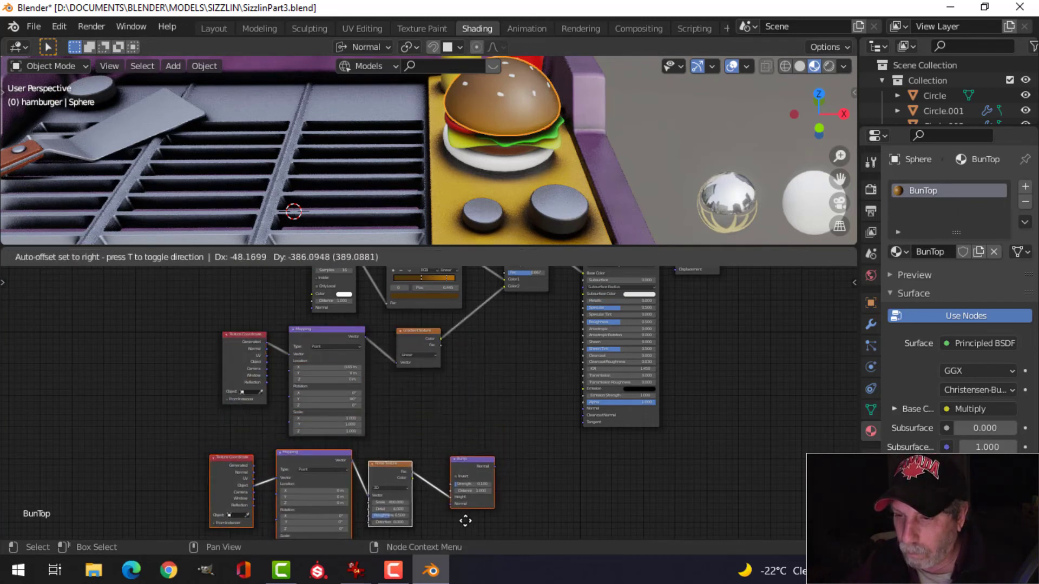
{"action": "left_click", "coordinate": [466, 524]}
{"action": "middle_click_drag", "start_coordinate": [540, 453], "coordinate": [476, 477]}
{"action": "key", "text": "ctrl+s"}
Step: Set the pasted Noise Texture's scale to 70 and the Bump node's strength to 0.2
{"action": "scroll", "coordinate": [462, 449], "scroll_direction": "up", "scroll_amount": 3}
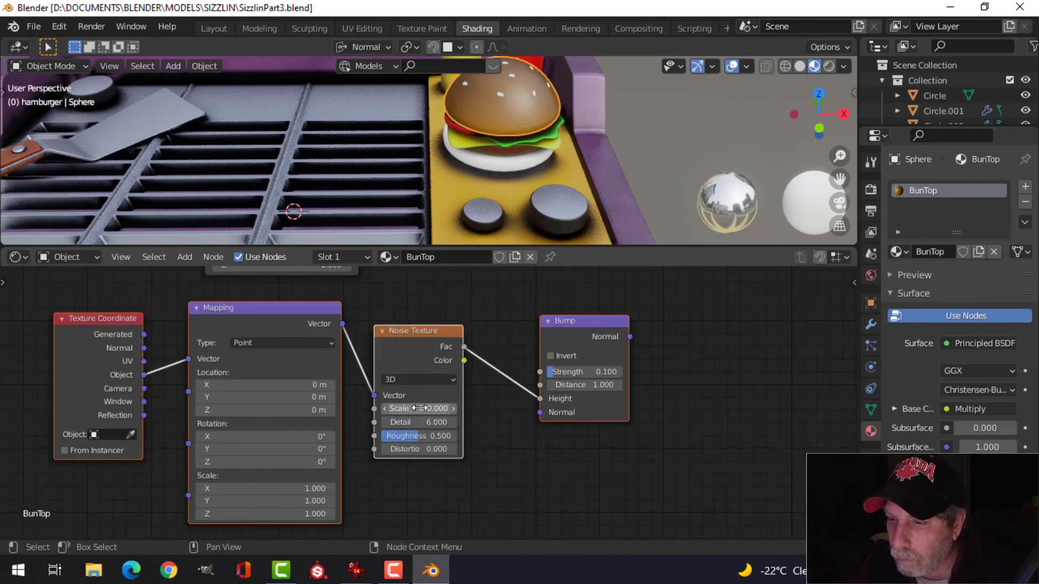
{"action": "left_click", "coordinate": [422, 408]}
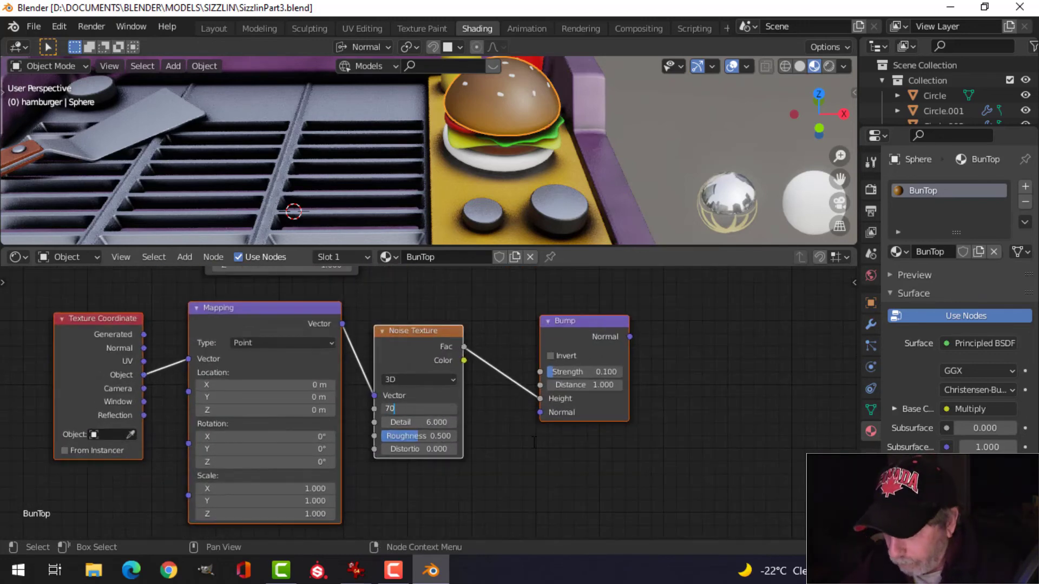
{"action": "type", "text": "70"}
{"action": "key", "text": "Return"}
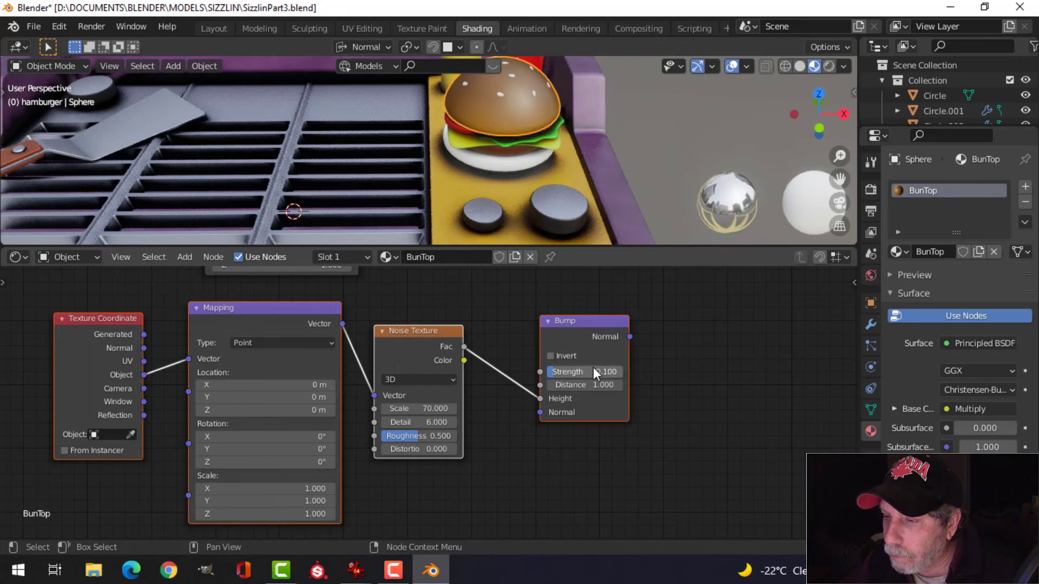
{"action": "type", "text": "0.2"}
{"action": "key", "text": "Return"}
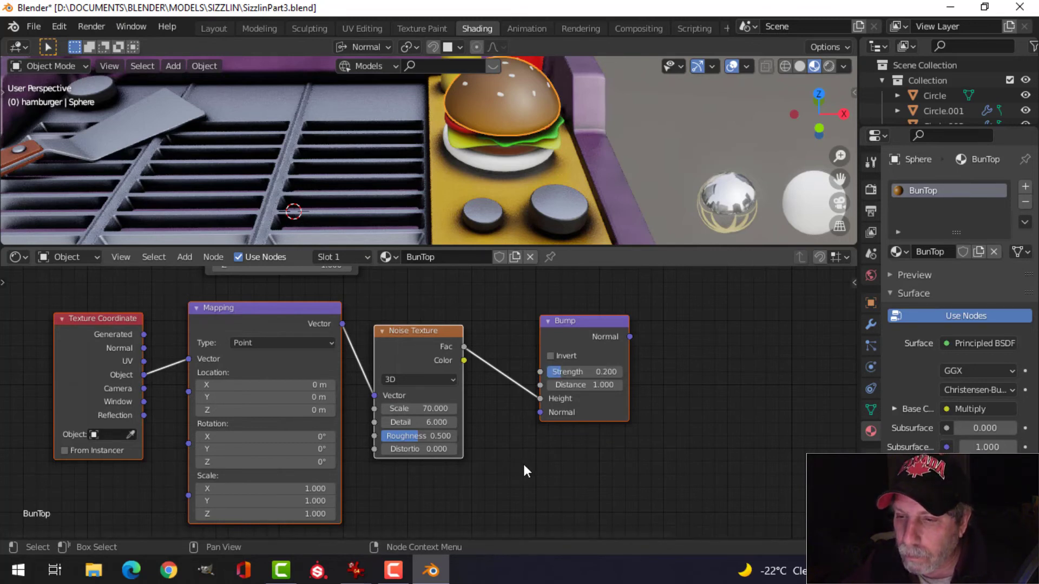
Step: Move the Principled BSDF and Material Output nodes farther from the Multiply node to make room for another node
{"action": "scroll", "coordinate": [523, 462], "scroll_direction": "down", "scroll_amount": 2}
{"action": "middle_click_drag", "start_coordinate": [627, 381], "coordinate": [494, 476], "text": "shift"}
{"action": "scroll", "coordinate": [508, 444], "scroll_direction": "down", "scroll_amount": 3}
{"action": "middle_click_drag", "start_coordinate": [503, 381], "coordinate": [397, 490], "text": "shift"}
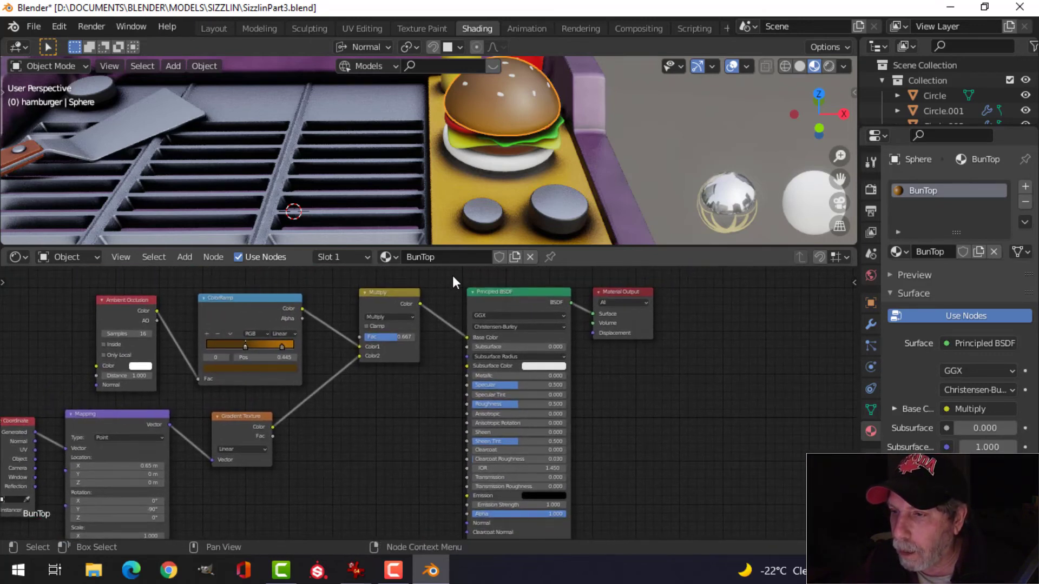
{"action": "left_click_drag", "start_coordinate": [452, 275], "coordinate": [663, 314]}
{"action": "key", "text": "g"}
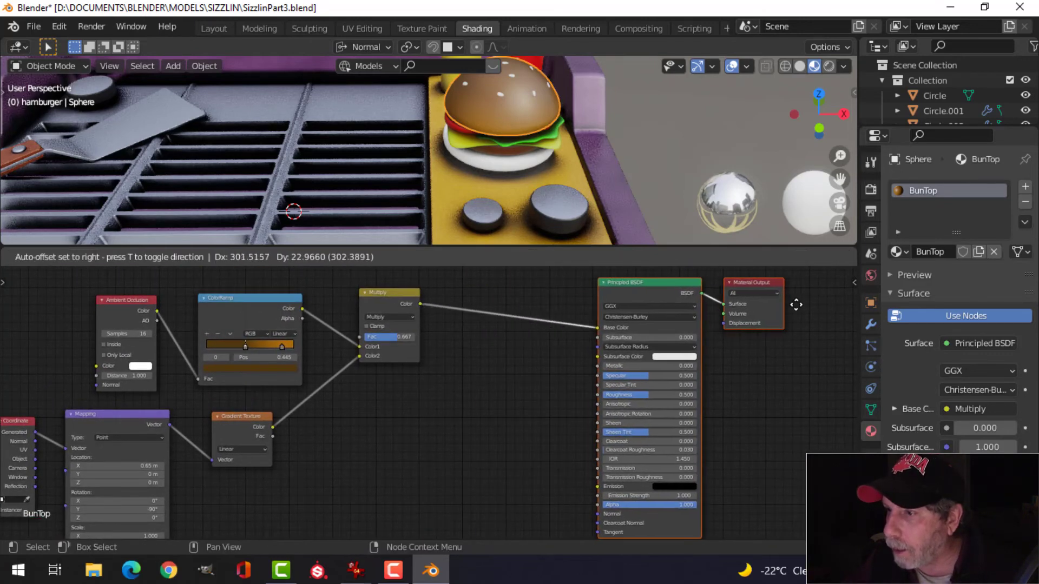
{"action": "left_click", "coordinate": [797, 304]}
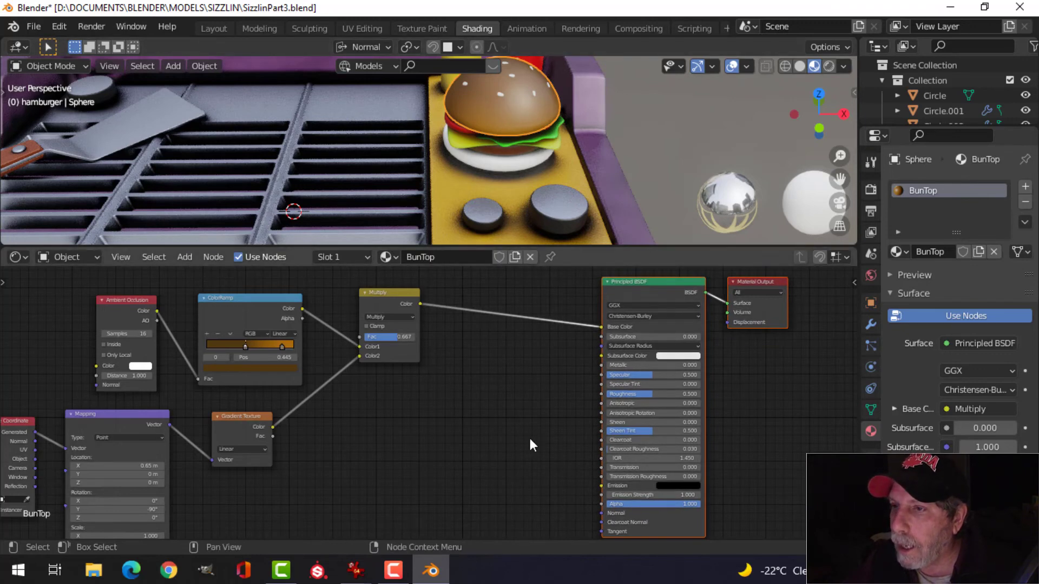
Step: Duplicate the Multiply node and insert the copy between the original and the Principled BSDF's Base Color
{"action": "left_click", "coordinate": [388, 291]}
{"action": "key", "text": "shift+d"}
{"action": "left_click", "coordinate": [475, 368]}
{"action": "left_click_drag", "start_coordinate": [475, 368], "coordinate": [514, 299]}
{"action": "scroll", "coordinate": [525, 413], "scroll_direction": "up", "scroll_amount": 2}
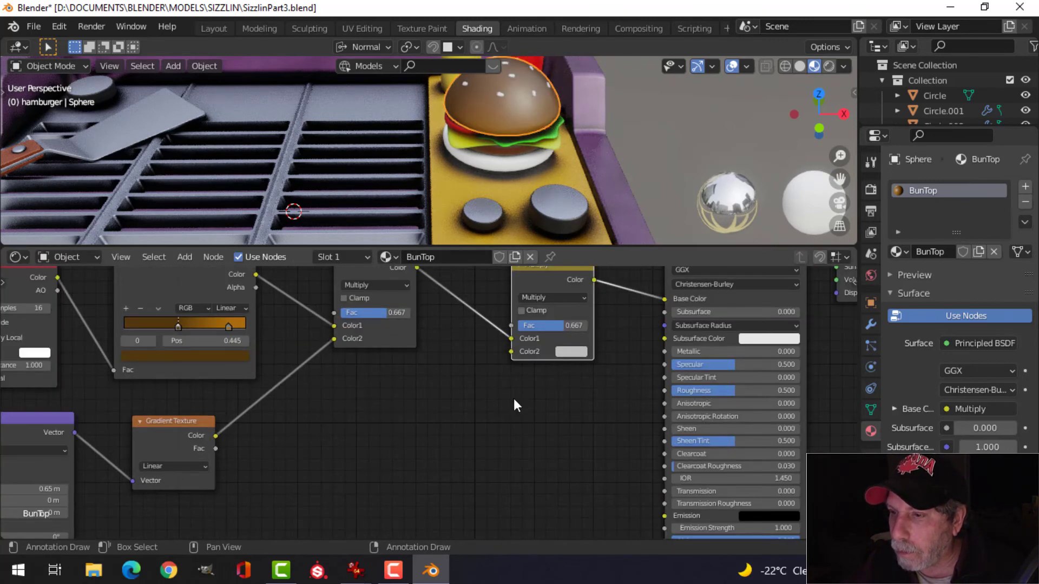
{"action": "scroll", "coordinate": [514, 406], "scroll_direction": "down", "scroll_amount": 4}
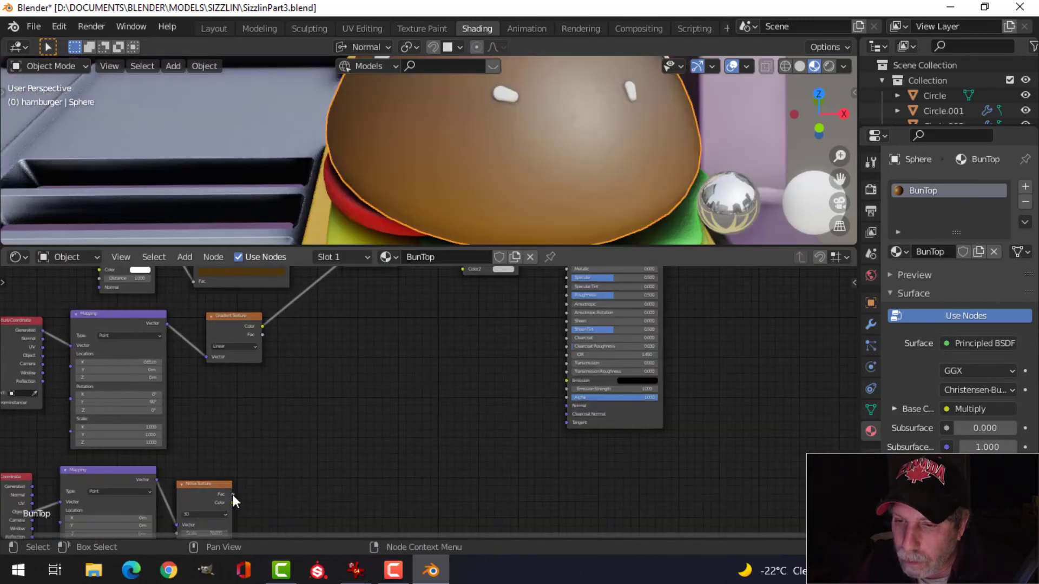
Step: Connect the Noise Texture's Fac to Color2 of the second Multiply node and set that node's factor to 0.408
{"action": "left_click_drag", "start_coordinate": [232, 495], "coordinate": [463, 271]}
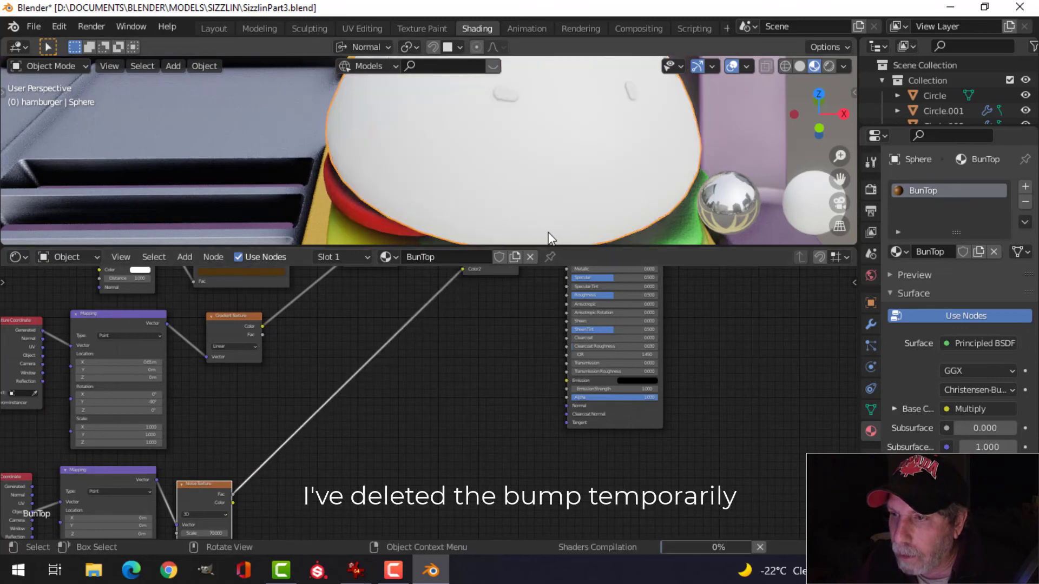
{"action": "middle_click_drag", "start_coordinate": [505, 319], "coordinate": [478, 402]}
{"action": "scroll", "coordinate": [525, 184], "scroll_direction": "down", "scroll_amount": 4}
{"action": "scroll", "coordinate": [510, 209], "scroll_direction": "up", "scroll_amount": 4}
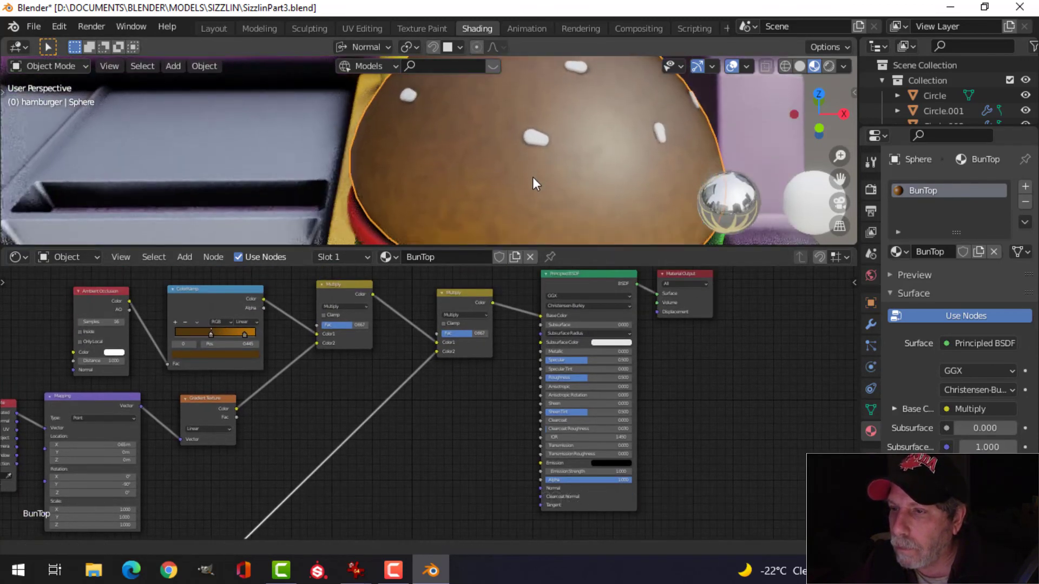
{"action": "scroll", "coordinate": [474, 342], "scroll_direction": "up", "scroll_amount": 2}
{"action": "scroll", "coordinate": [486, 332], "scroll_direction": "up", "scroll_amount": 3}
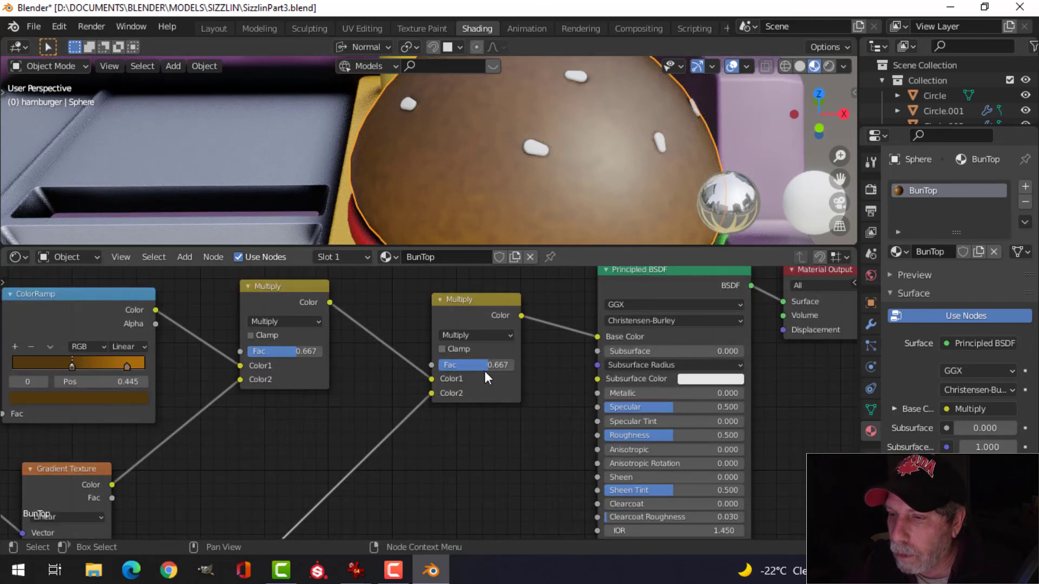
{"action": "mouse_move", "coordinate": [485, 364]}
{"action": "left_mouse_down"}
{"action": "mouse_move", "coordinate": [495, 365]}
{"action": "mouse_move", "coordinate": [472, 365]}
{"action": "left_mouse_up"}
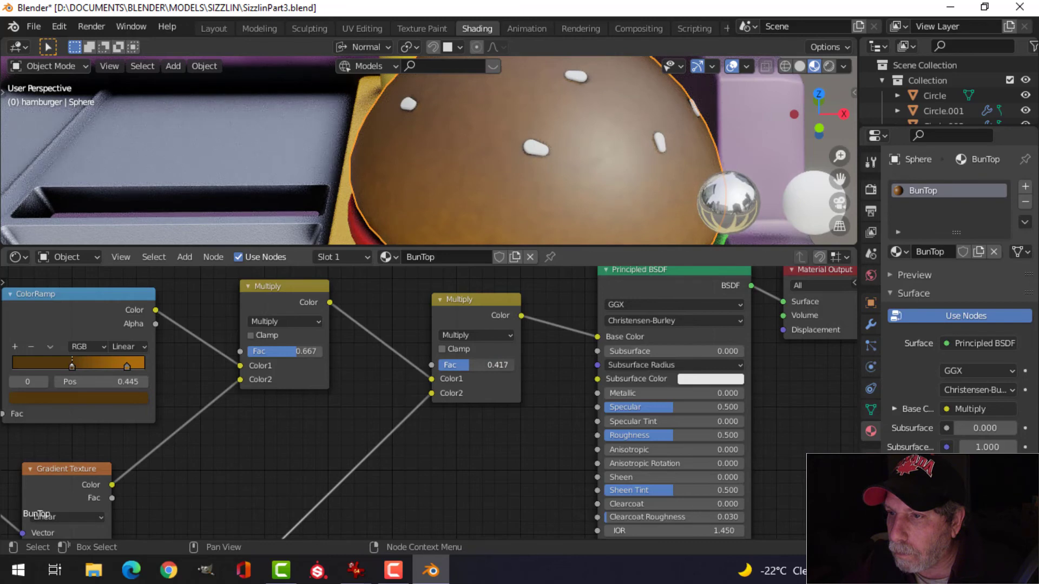
{"action": "scroll", "coordinate": [458, 436], "scroll_direction": "down", "scroll_amount": 2}
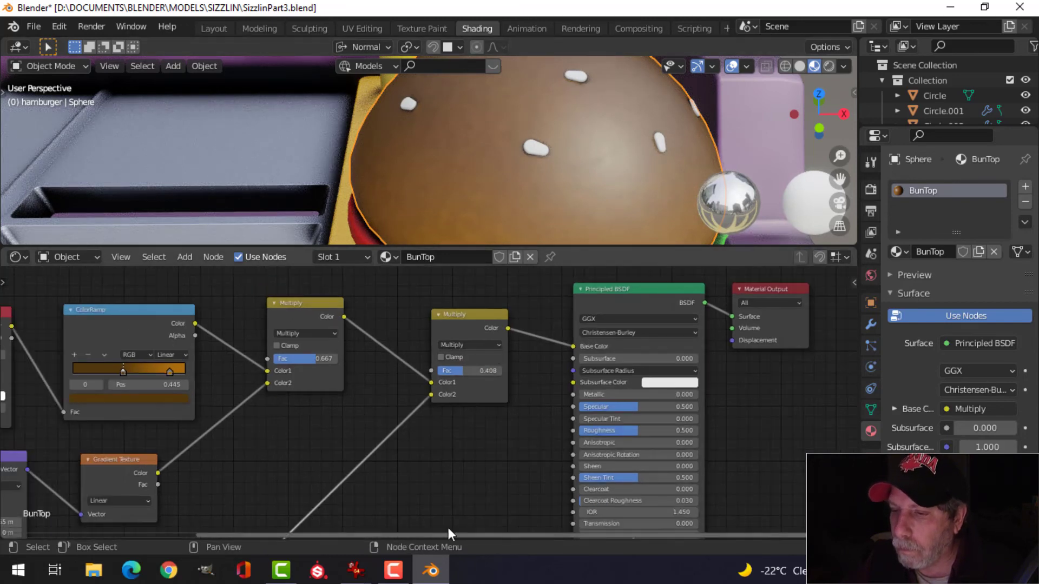
Step: Add a Bump node beside the Noise Texture and feed the noise Fac into its Height
{"action": "scroll", "coordinate": [446, 460], "scroll_direction": "down", "scroll_amount": 6}
{"action": "middle_click_drag", "start_coordinate": [445, 450], "coordinate": [471, 327]}
{"action": "middle_click_drag", "start_coordinate": [429, 408], "coordinate": [445, 353]}
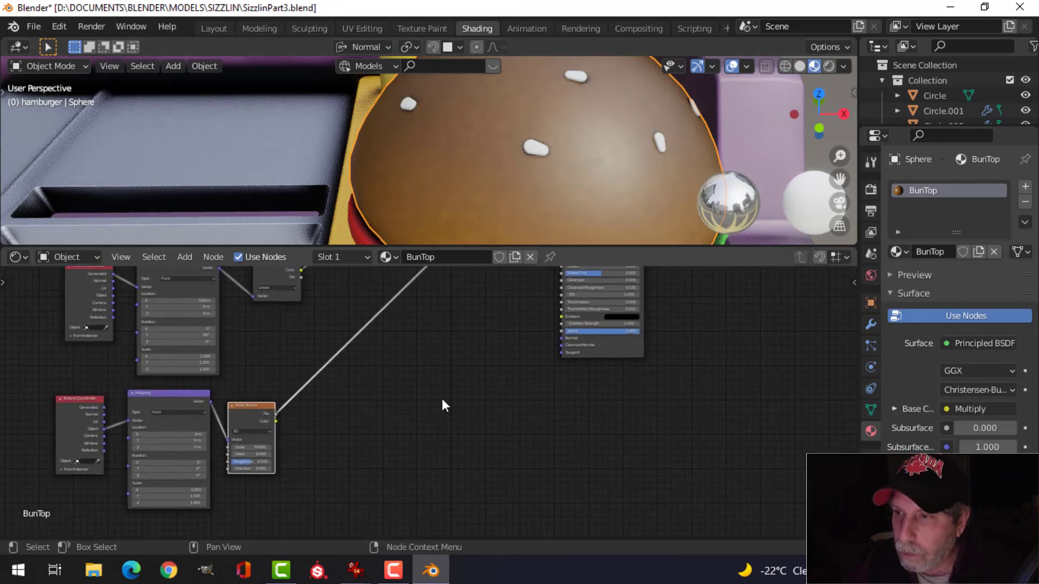
{"action": "key", "text": "shift+a"}
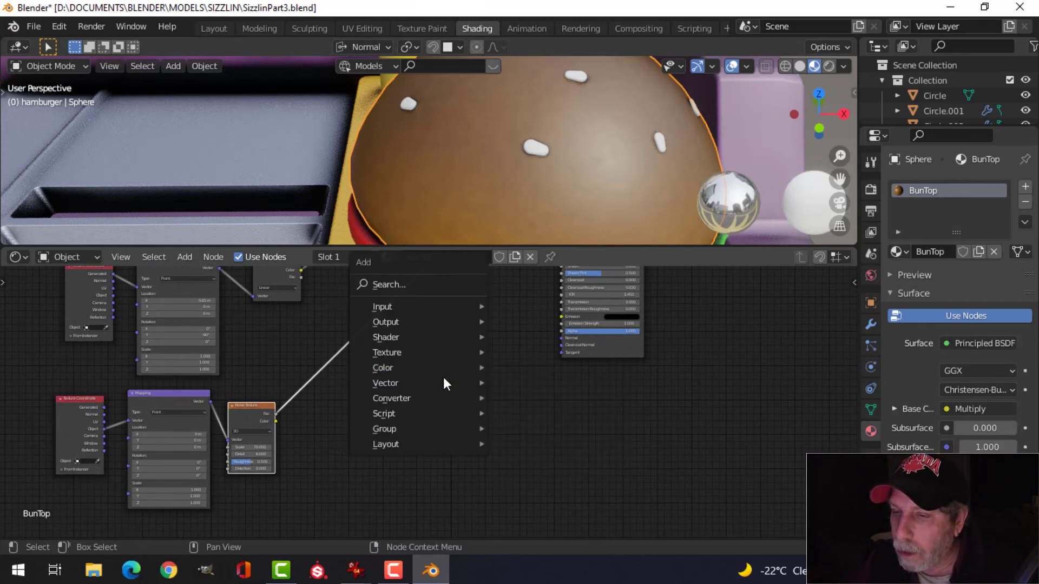
{"action": "mouse_move", "coordinate": [431, 383]}
{"action": "left_click", "coordinate": [541, 381]}
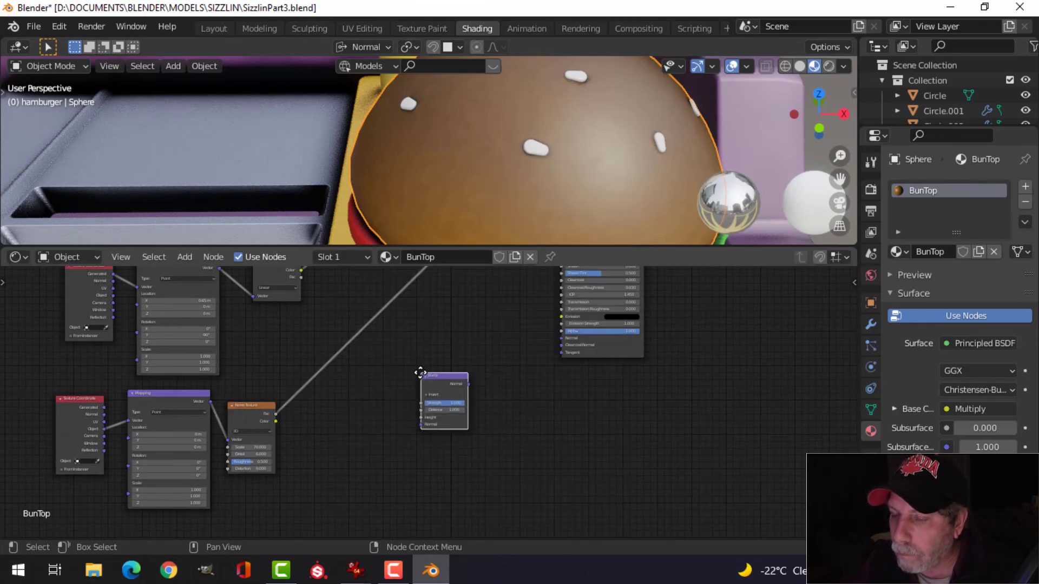
{"action": "left_click", "coordinate": [420, 371]}
{"action": "scroll", "coordinate": [421, 395], "scroll_direction": "up", "scroll_amount": 1}
{"action": "middle_click_drag", "start_coordinate": [339, 423], "coordinate": [380, 394]}
{"action": "left_click_drag", "start_coordinate": [273, 389], "coordinate": [457, 394]}
Step: Set the Bump node's strength to 0.2 and connect its Normal output to the Principled BSDF's Normal
{"action": "scroll", "coordinate": [528, 387], "scroll_direction": "up", "scroll_amount": 4}
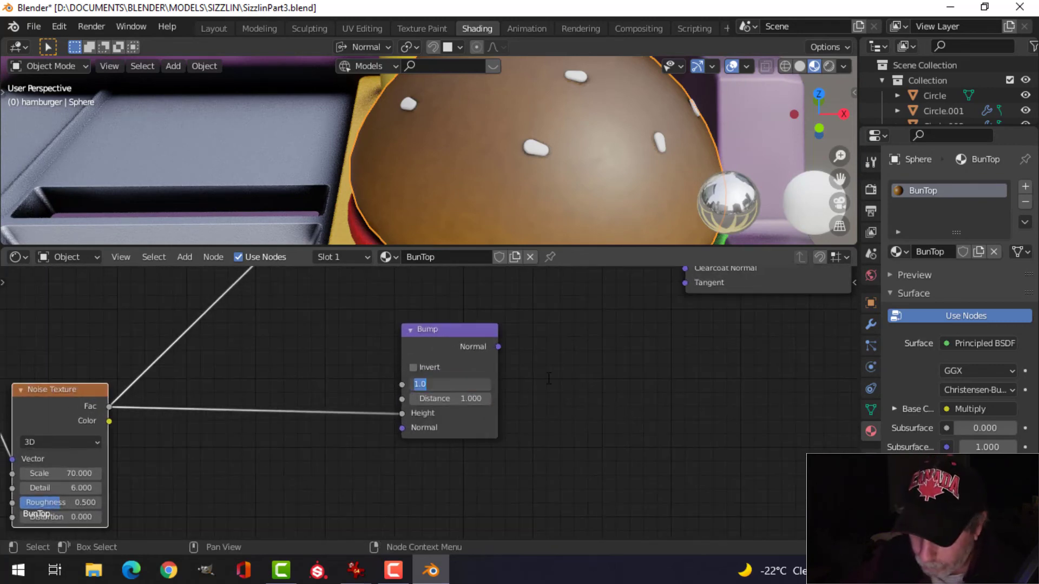
{"action": "type", "text": ".2"}
{"action": "key", "text": "Return"}
{"action": "scroll", "coordinate": [548, 378], "scroll_direction": "down", "scroll_amount": 2}
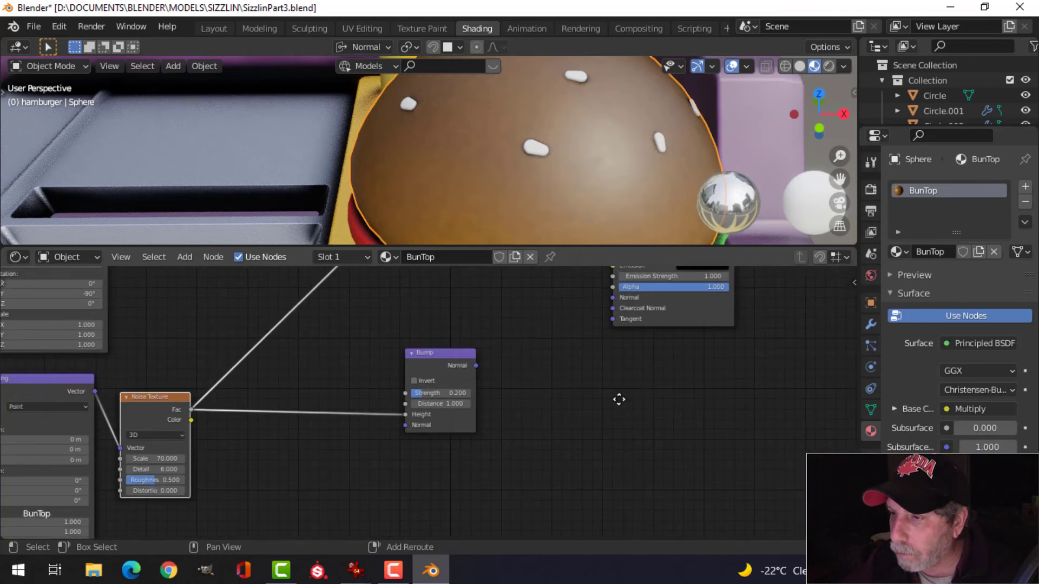
{"action": "middle_click_drag", "start_coordinate": [620, 399], "coordinate": [466, 465]}
{"action": "left_click_drag", "start_coordinate": [371, 444], "coordinate": [504, 375]}
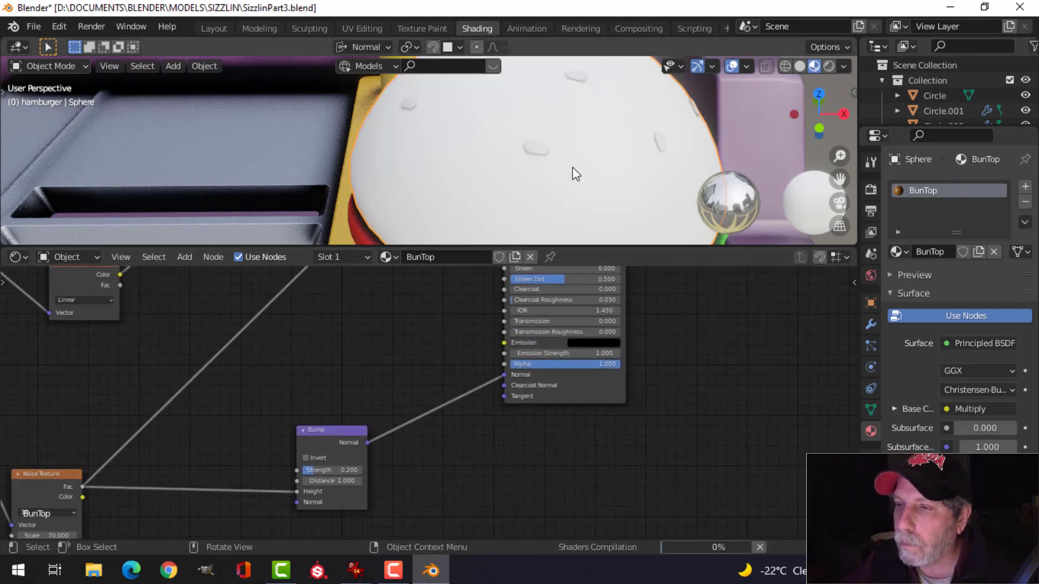
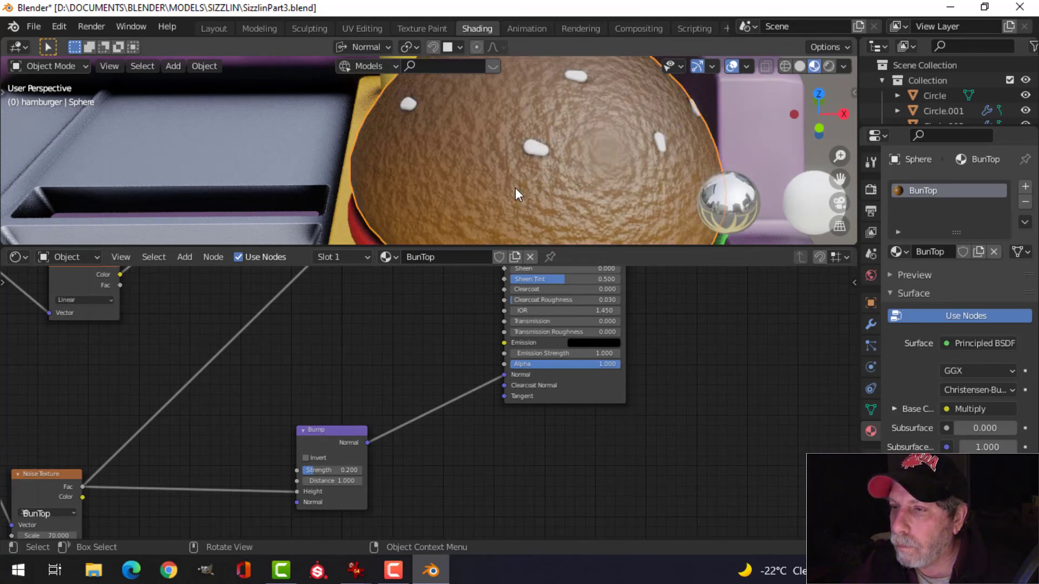
Step: Reduce the Bump node's strength to 0.02 and save the file
{"action": "scroll", "coordinate": [367, 493], "scroll_direction": "up", "scroll_amount": 3}
{"action": "middle_click_drag", "start_coordinate": [388, 480], "coordinate": [480, 385]}
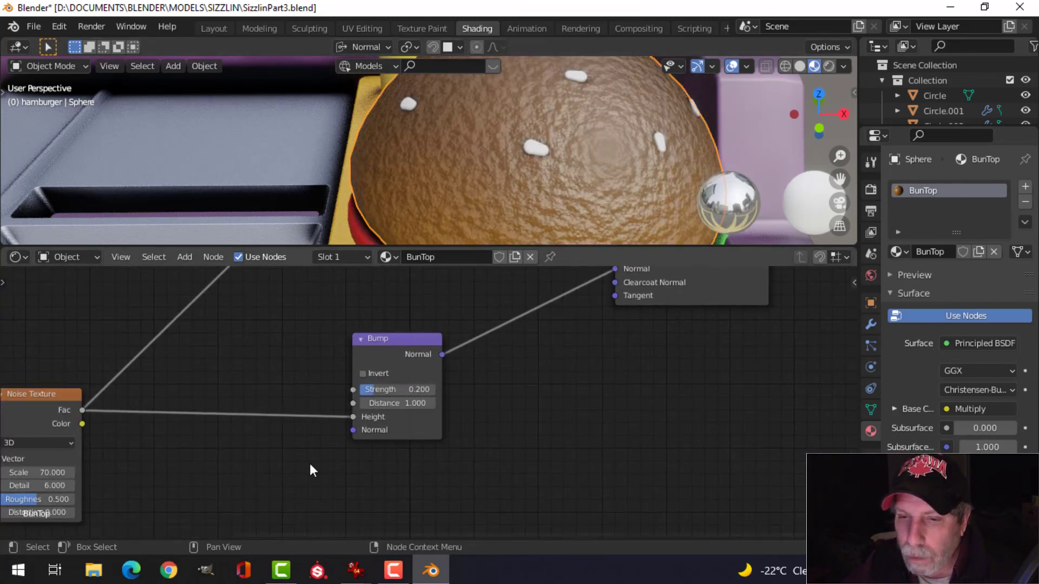
{"action": "middle_click_drag", "start_coordinate": [297, 466], "coordinate": [362, 448]}
{"action": "middle_click_drag", "start_coordinate": [475, 448], "coordinate": [399, 464]}
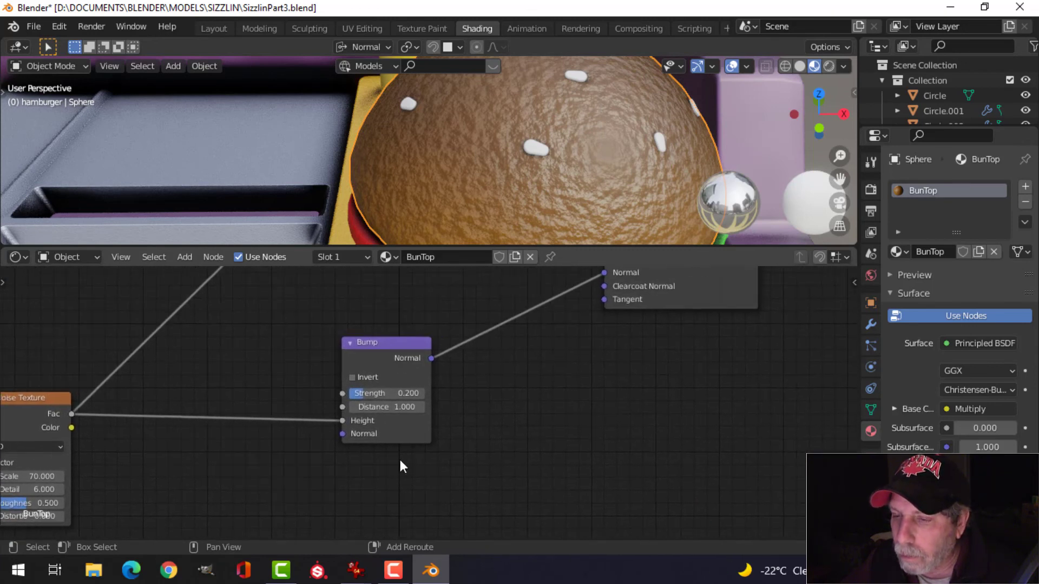
{"action": "scroll", "coordinate": [392, 411], "scroll_direction": "up", "scroll_amount": 1}
{"action": "left_click", "coordinate": [378, 390]}
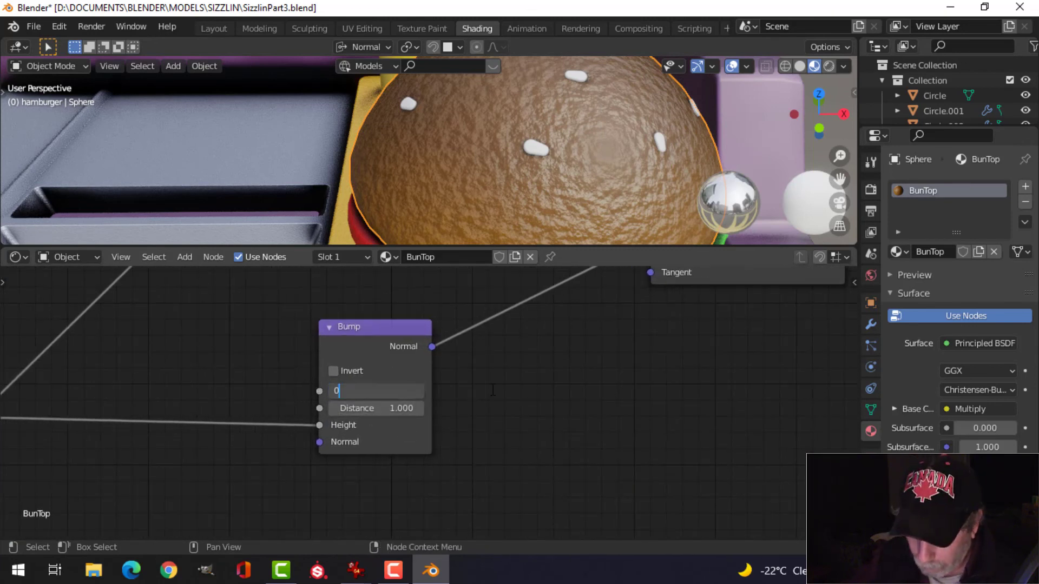
{"action": "type", "text": "0.0"}
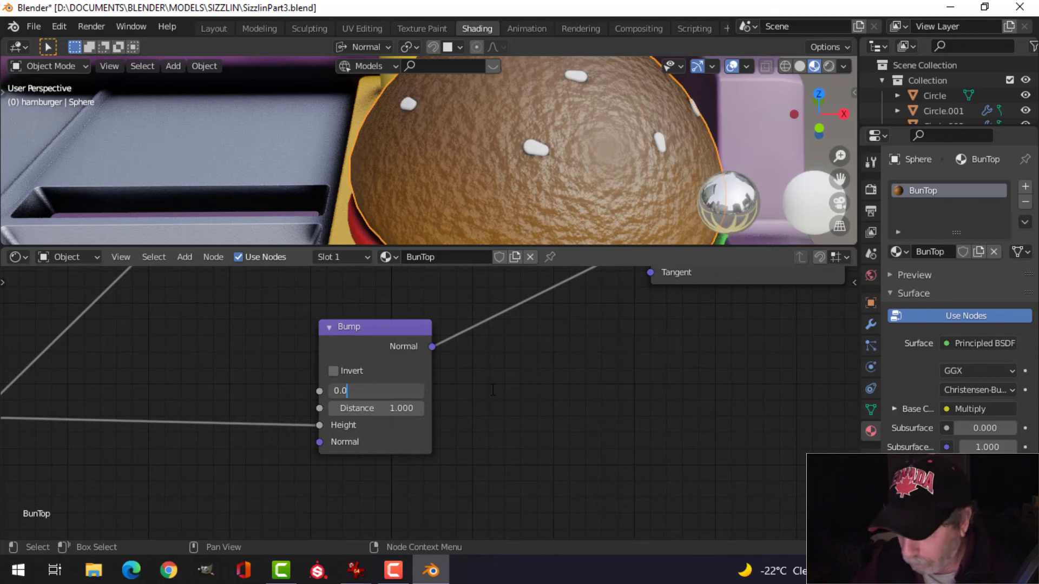
{"action": "type", "text": "2"}
{"action": "key", "text": "Return"}
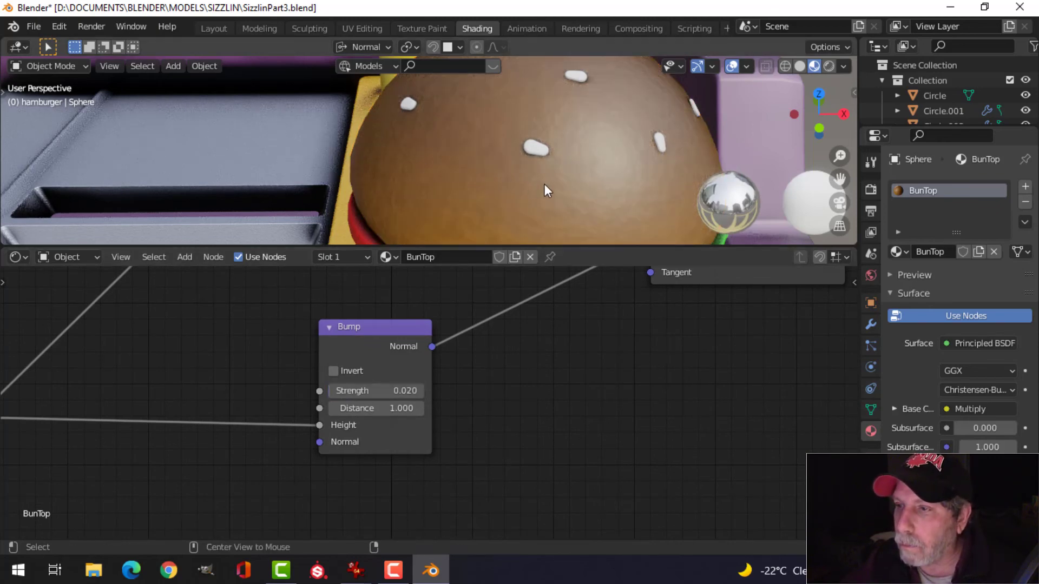
{"action": "scroll", "coordinate": [543, 187], "scroll_direction": "down", "scroll_amount": 4}
{"action": "key", "text": "ctrl+s"}
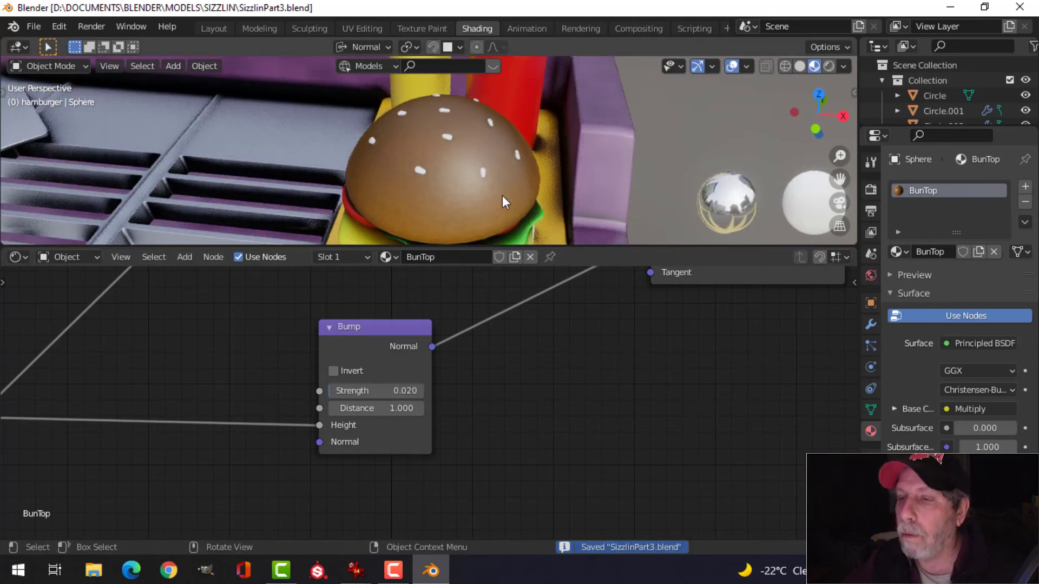
Step: Copy all BunTop nodes except the Principled BSDF and Material Output into BunBottom, placing them ahead of its Principled BSDF
{"action": "middle_click_drag", "start_coordinate": [502, 196], "coordinate": [460, 93]}
{"action": "scroll", "coordinate": [482, 384], "scroll_direction": "down", "scroll_amount": 2}
{"action": "scroll", "coordinate": [482, 384], "scroll_direction": "down", "scroll_amount": 6}
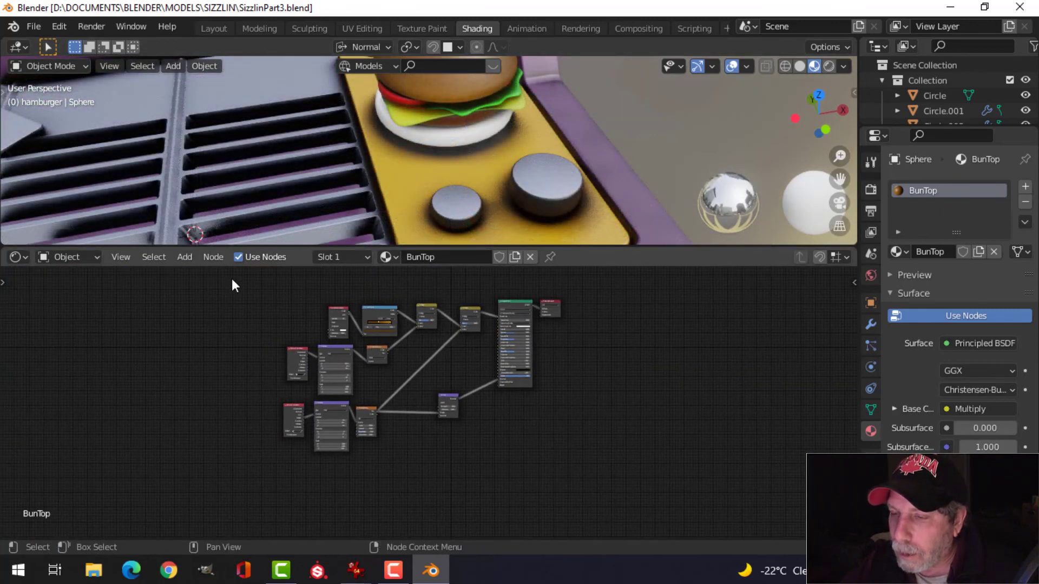
{"action": "left_click_drag", "start_coordinate": [232, 278], "coordinate": [486, 476]}
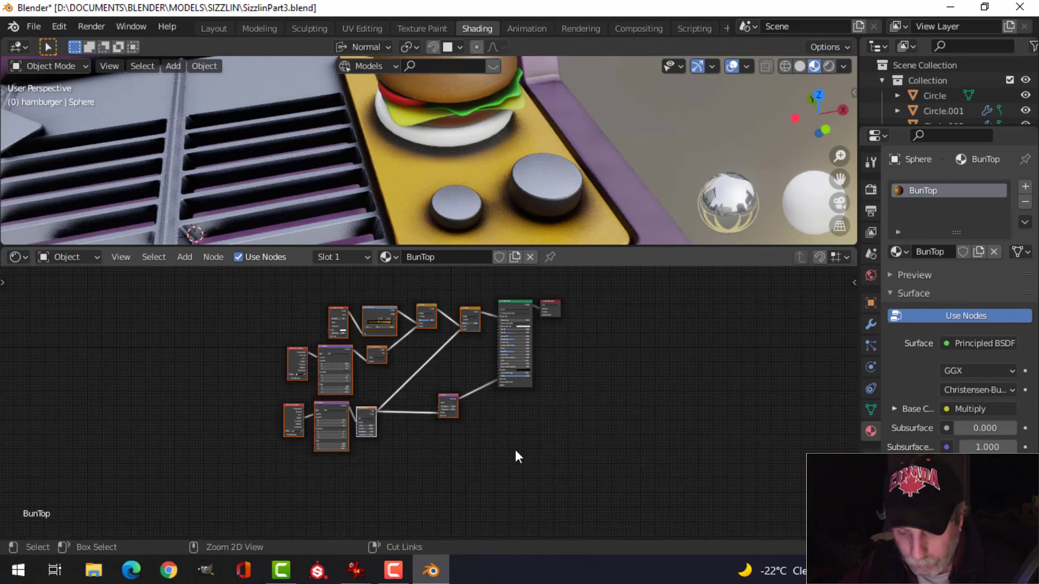
{"action": "left_click", "coordinate": [466, 136]}
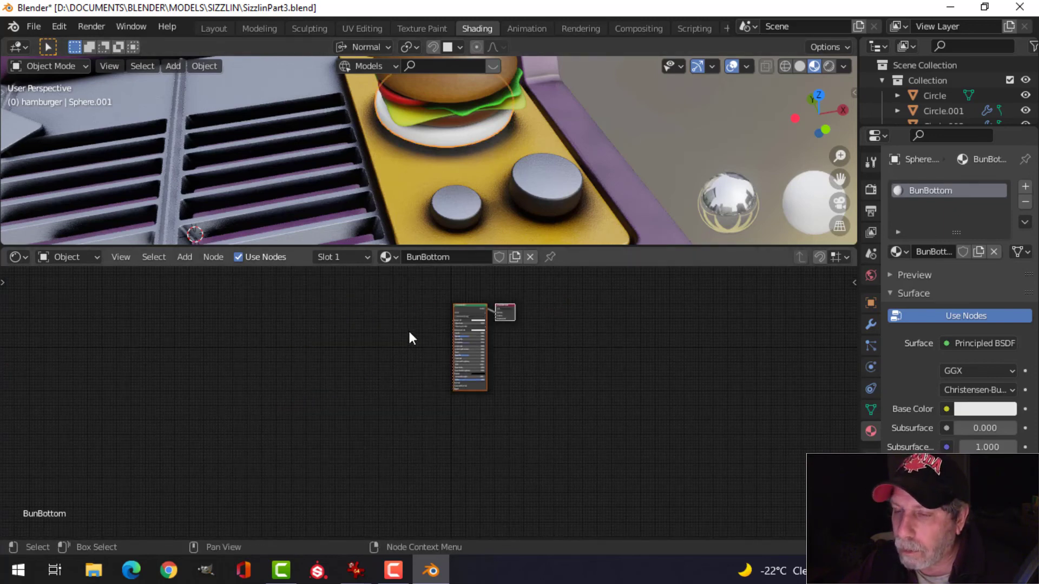
{"action": "key", "text": "ctrl+v"}
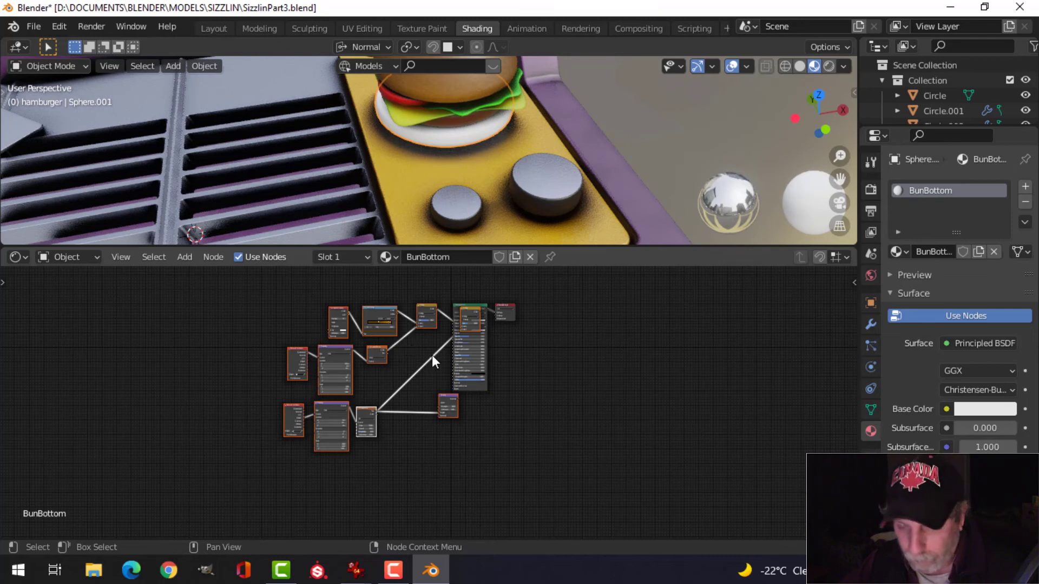
{"action": "key", "text": "g"}
{"action": "left_click", "coordinate": [362, 350]}
Step: Set the Y rotation of the gradient's Mapping node in BunBottom to 90°
{"action": "scroll", "coordinate": [426, 358], "scroll_direction": "up", "scroll_amount": 4}
{"action": "middle_click_drag", "start_coordinate": [443, 362], "coordinate": [518, 392], "text": "shift"}
{"action": "scroll", "coordinate": [461, 393], "scroll_direction": "up", "scroll_amount": 4}
{"action": "middle_click_drag", "start_coordinate": [433, 390], "coordinate": [543, 422], "text": "shift"}
{"action": "scroll", "coordinate": [541, 421], "scroll_direction": "up", "scroll_amount": 3}
{"action": "middle_click_drag", "start_coordinate": [389, 453], "coordinate": [473, 435], "text": "shift"}
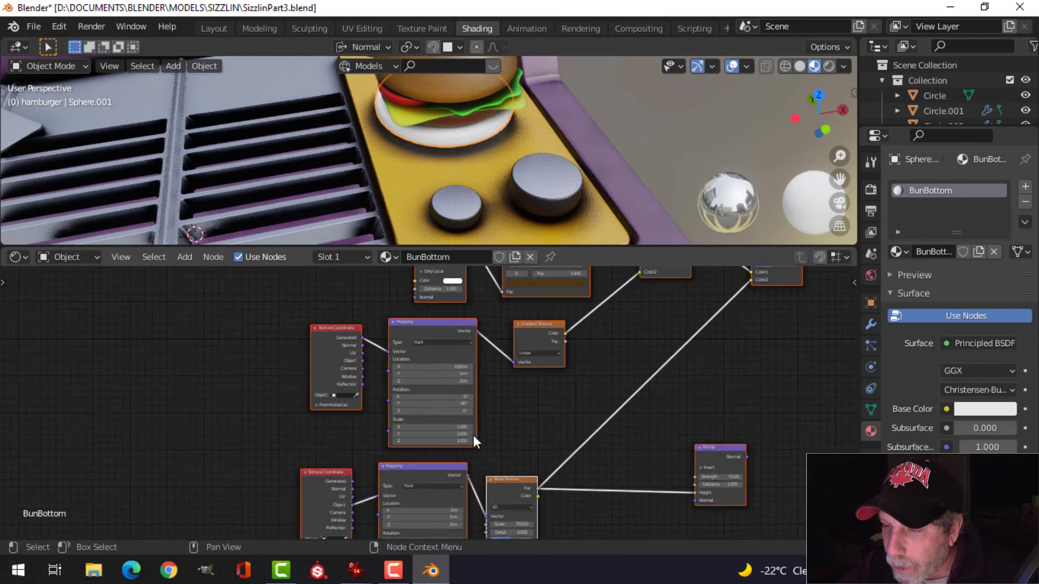
{"action": "scroll", "coordinate": [521, 426], "scroll_direction": "up", "scroll_amount": 3}
{"action": "scroll", "coordinate": [543, 418], "scroll_direction": "up", "scroll_amount": 2}
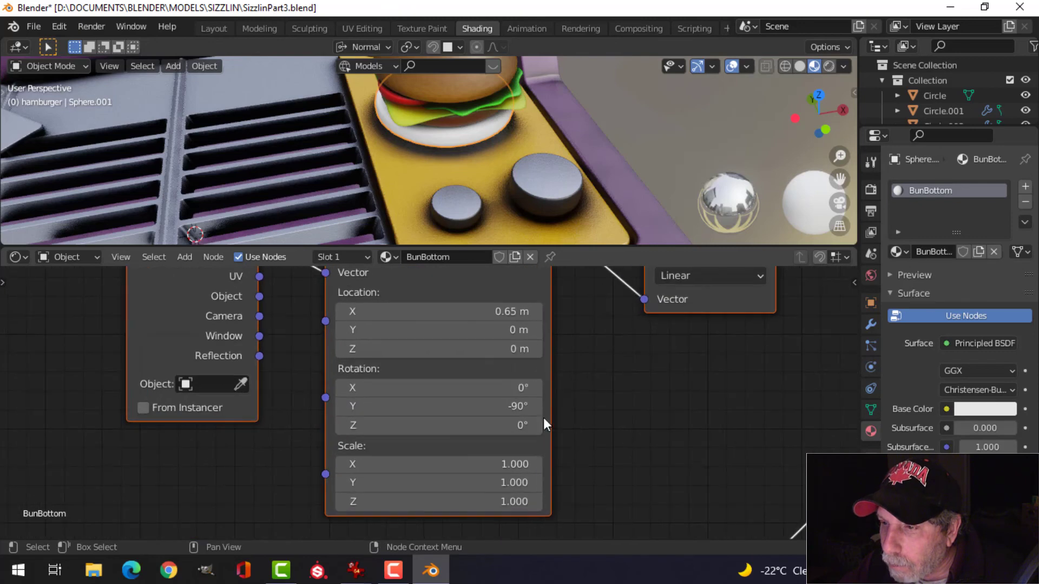
{"action": "left_click", "coordinate": [489, 406]}
{"action": "type", "text": "-90d"}
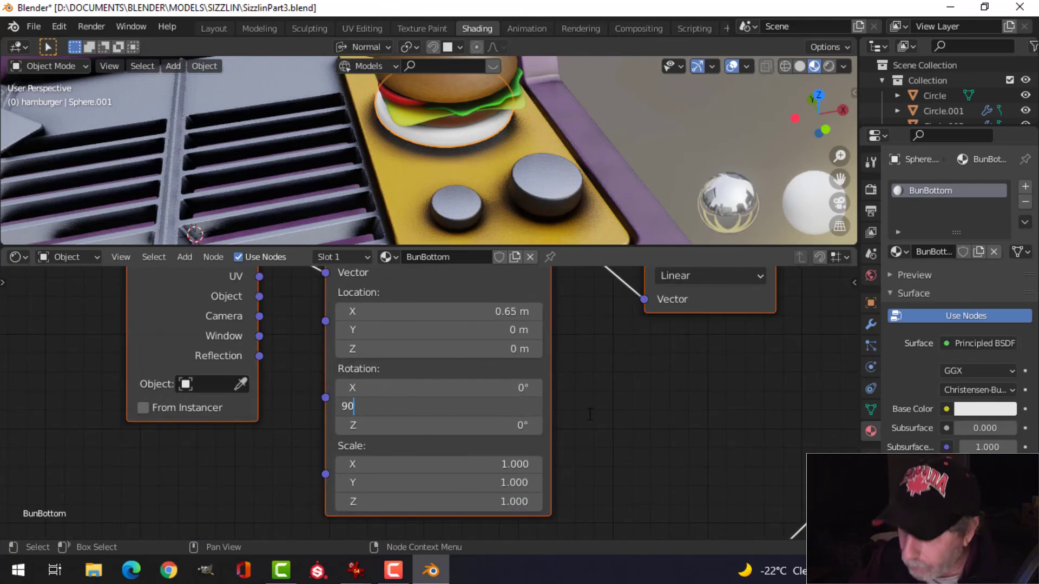
{"action": "key", "text": "Return"}
Step: Connect the last Multiply node to BunBottom's Base Color and the Bump node to the Principled BSDF's Normal
{"action": "scroll", "coordinate": [608, 407], "scroll_direction": "down", "scroll_amount": 1}
{"action": "scroll", "coordinate": [647, 423], "scroll_direction": "down", "scroll_amount": 2}
{"action": "middle_click_drag", "start_coordinate": [647, 423], "coordinate": [498, 491], "text": "shift"}
{"action": "scroll", "coordinate": [670, 410], "scroll_direction": "down", "scroll_amount": 4}
{"action": "middle_click_drag", "start_coordinate": [563, 462], "coordinate": [467, 479], "text": "shift"}
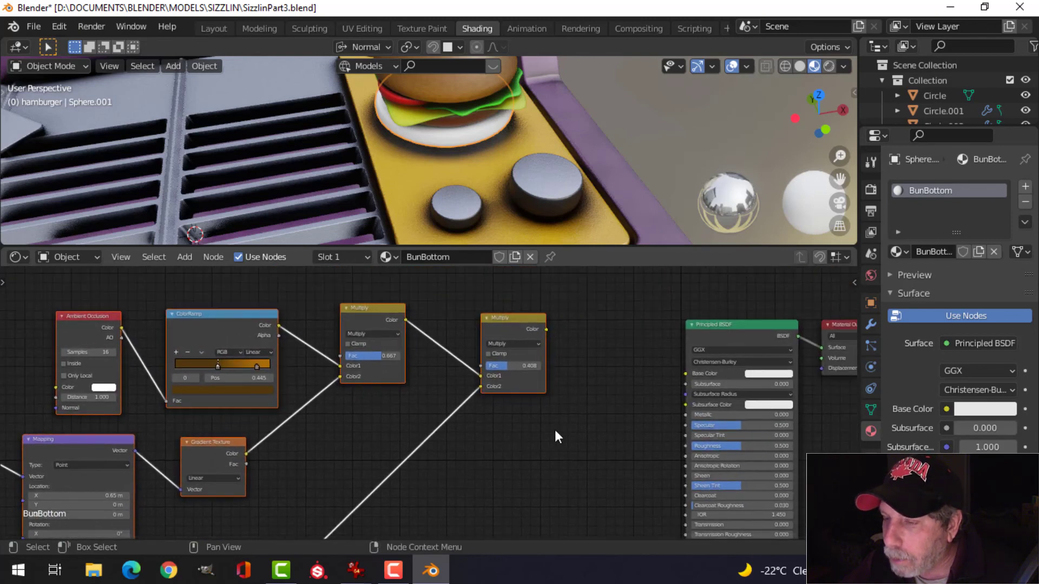
{"action": "scroll", "coordinate": [557, 436], "scroll_direction": "up", "scroll_amount": 1}
{"action": "left_click_drag", "start_coordinate": [567, 317], "coordinate": [729, 369]}
{"action": "scroll", "coordinate": [616, 444], "scroll_direction": "down", "scroll_amount": 2}
{"action": "middle_click_drag", "start_coordinate": [607, 443], "coordinate": [546, 318]}
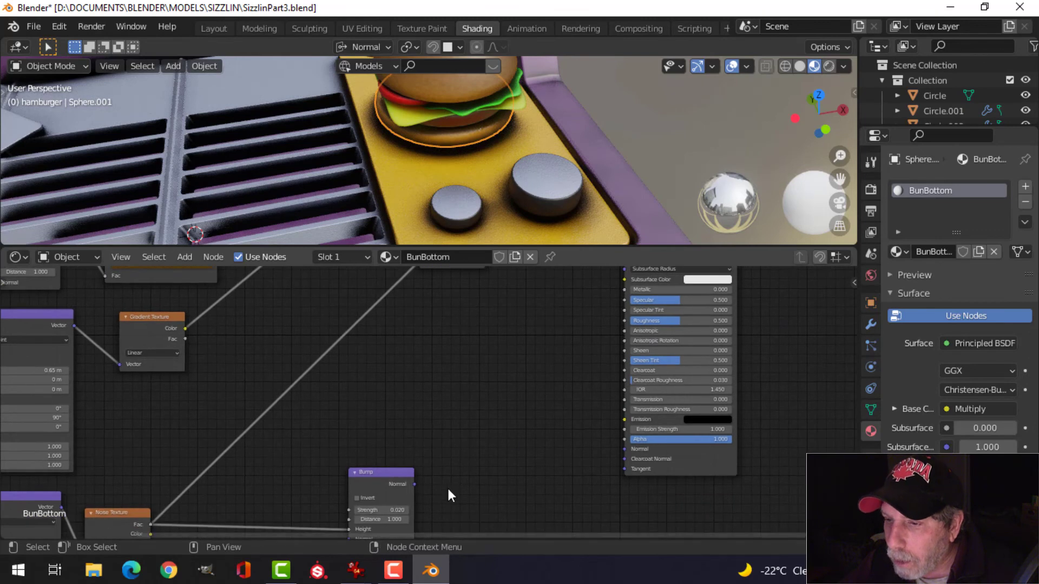
{"action": "left_click_drag", "start_coordinate": [415, 485], "coordinate": [627, 449]}
{"action": "scroll", "coordinate": [480, 145], "scroll_direction": "up", "scroll_amount": 5}
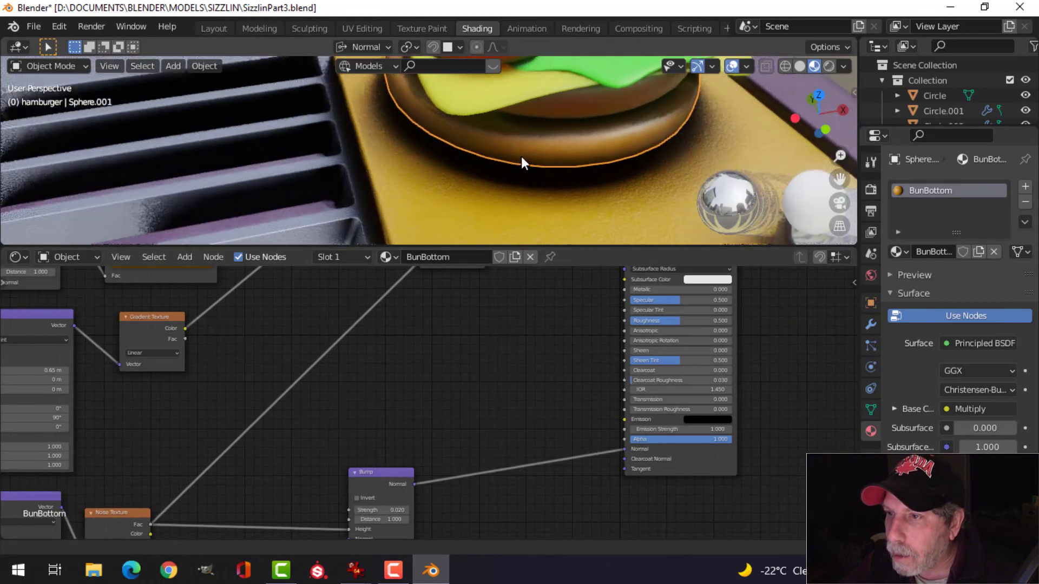
{"action": "scroll", "coordinate": [568, 145], "scroll_direction": "down", "scroll_amount": 3}
{"action": "scroll", "coordinate": [536, 126], "scroll_direction": "down", "scroll_amount": 2}
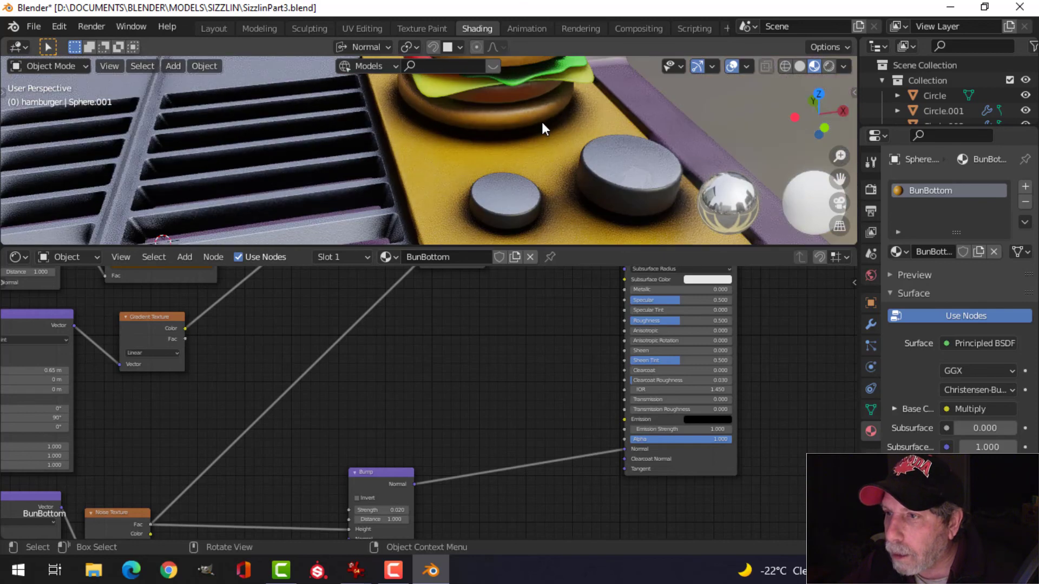
{"action": "scroll", "coordinate": [505, 138], "scroll_direction": "down", "scroll_amount": 1}
{"action": "scroll", "coordinate": [329, 384], "scroll_direction": "down", "scroll_amount": 2}
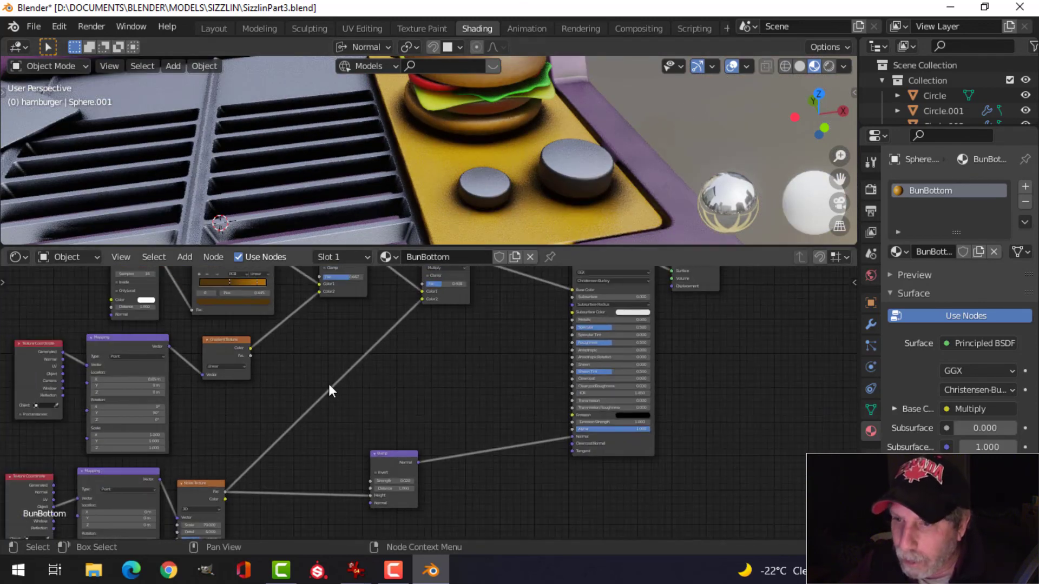
Step: Set the X location of the gradient's Mapping node in BunBottom to 0.55 m
{"action": "middle_click_drag", "start_coordinate": [333, 399], "coordinate": [466, 363]}
{"action": "scroll", "coordinate": [500, 145], "scroll_direction": "up", "scroll_amount": 4}
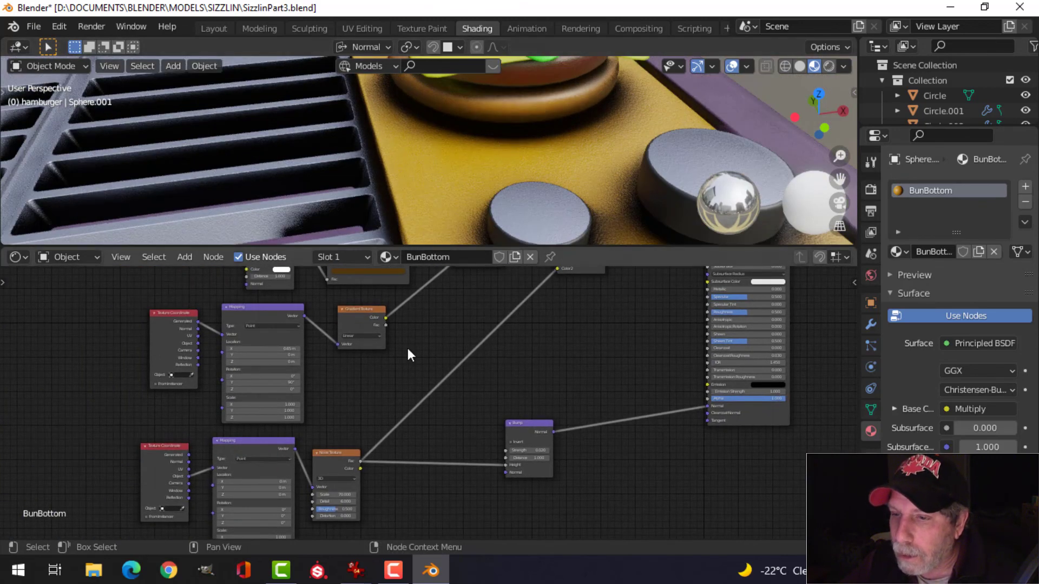
{"action": "scroll", "coordinate": [411, 368], "scroll_direction": "up", "scroll_amount": 3}
{"action": "middle_click_drag", "start_coordinate": [284, 459], "coordinate": [415, 443]}
{"action": "scroll", "coordinate": [355, 422], "scroll_direction": "up", "scroll_amount": 2}
{"action": "scroll", "coordinate": [355, 412], "scroll_direction": "up", "scroll_amount": 1}
{"action": "scroll", "coordinate": [355, 401], "scroll_direction": "down", "scroll_amount": 4}
{"action": "scroll", "coordinate": [413, 413], "scroll_direction": "up", "scroll_amount": 4}
{"action": "middle_click_drag", "start_coordinate": [417, 391], "coordinate": [464, 497]}
{"action": "scroll", "coordinate": [537, 120], "scroll_direction": "up", "scroll_amount": 5}
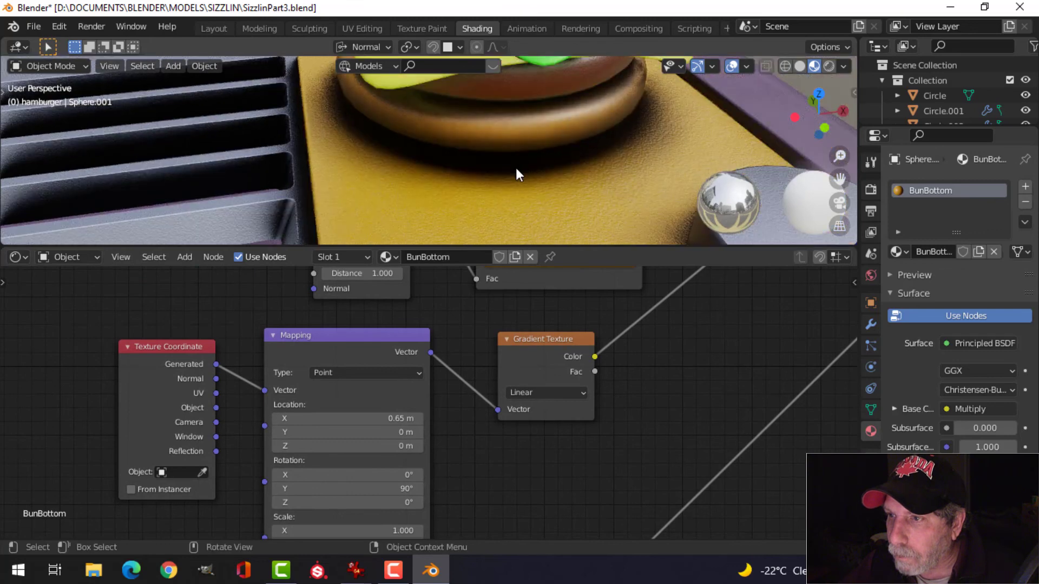
{"action": "scroll", "coordinate": [416, 367], "scroll_direction": "up", "scroll_amount": 1}
{"action": "mouse_move", "coordinate": [364, 418]}
{"action": "left_mouse_down"}
{"action": "mouse_move", "coordinate": [325, 418]}
{"action": "mouse_move", "coordinate": [395, 421]}
{"action": "mouse_move", "coordinate": [378, 421]}
{"action": "left_mouse_up"}
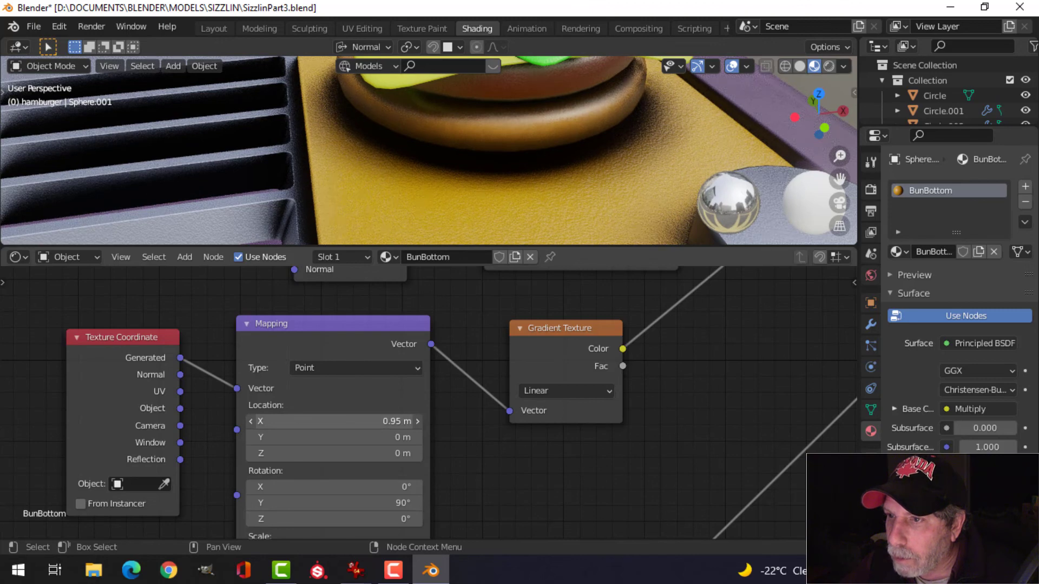
{"action": "scroll", "coordinate": [561, 173], "scroll_direction": "down", "scroll_amount": 5}
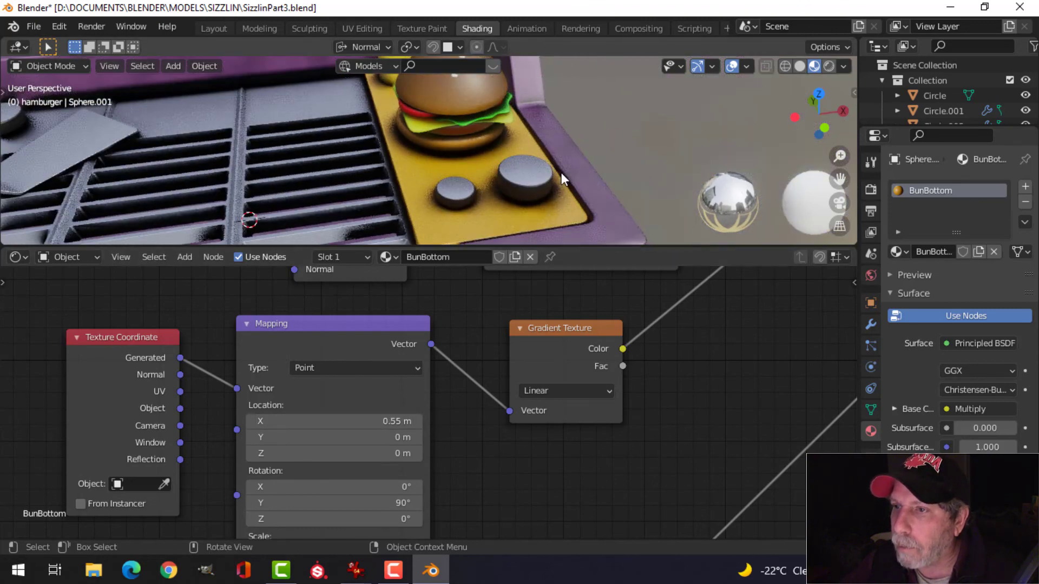
{"action": "scroll", "coordinate": [473, 159], "scroll_direction": "up", "scroll_amount": 3}
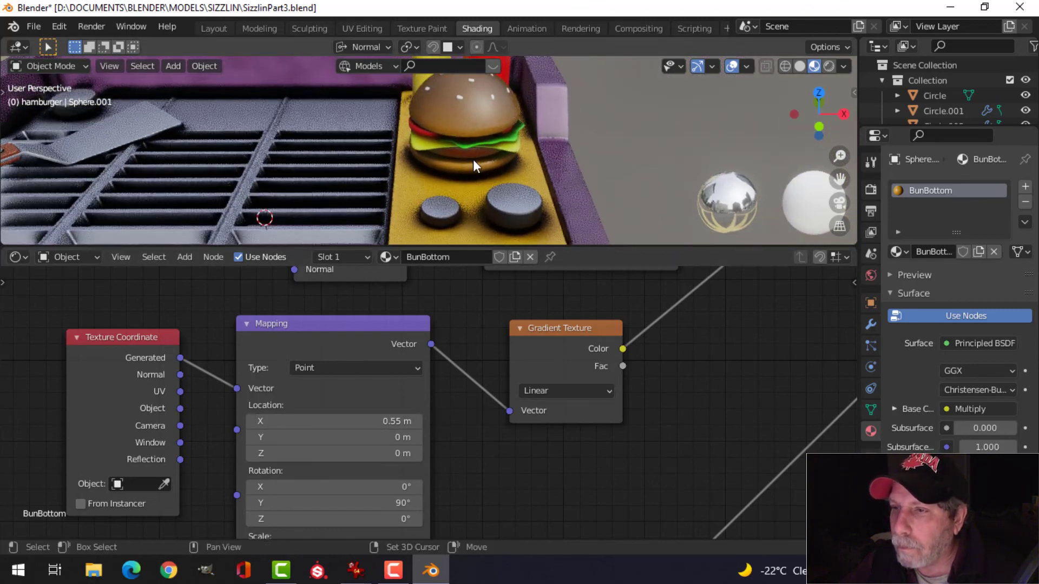
Step: Recolour the second stop of the Meat material's ColorRamp to a dark muted reddish brown, hue 0.028 and saturation 0.456
{"action": "left_click", "coordinate": [489, 160]}
{"action": "scroll", "coordinate": [508, 401], "scroll_direction": "down", "scroll_amount": 4}
{"action": "middle_click_drag", "start_coordinate": [554, 409], "coordinate": [248, 375]}
{"action": "middle_click_drag", "start_coordinate": [511, 328], "coordinate": [480, 424]}
{"action": "scroll", "coordinate": [480, 424], "scroll_direction": "up", "scroll_amount": 3}
{"action": "middle_click_drag", "start_coordinate": [496, 376], "coordinate": [480, 410]}
{"action": "scroll", "coordinate": [473, 411], "scroll_direction": "up", "scroll_amount": 4}
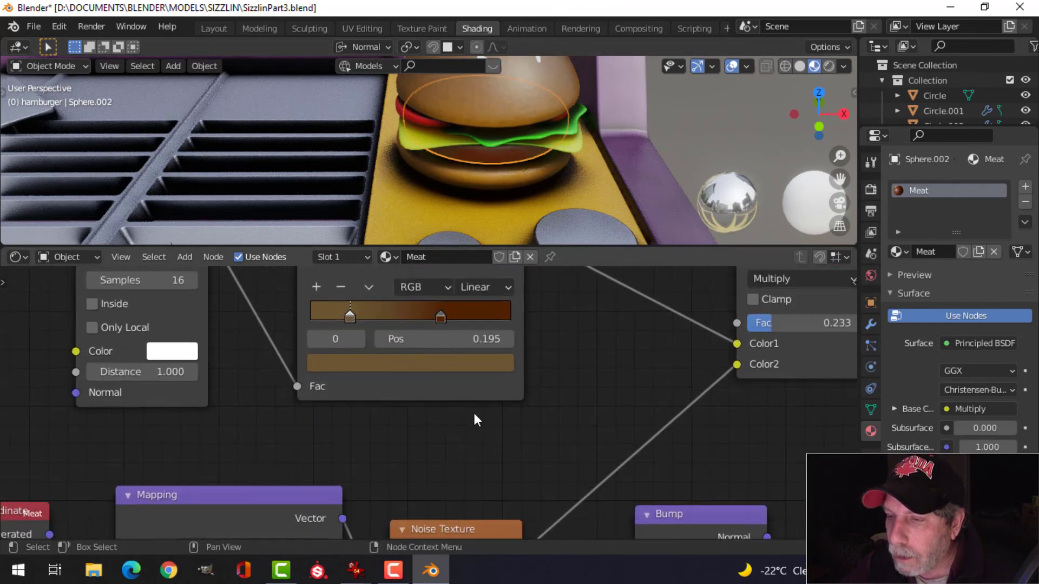
{"action": "scroll", "coordinate": [498, 327], "scroll_direction": "up", "scroll_amount": 2, "text": "shift"}
{"action": "scroll", "coordinate": [526, 186], "scroll_direction": "up", "scroll_amount": 2}
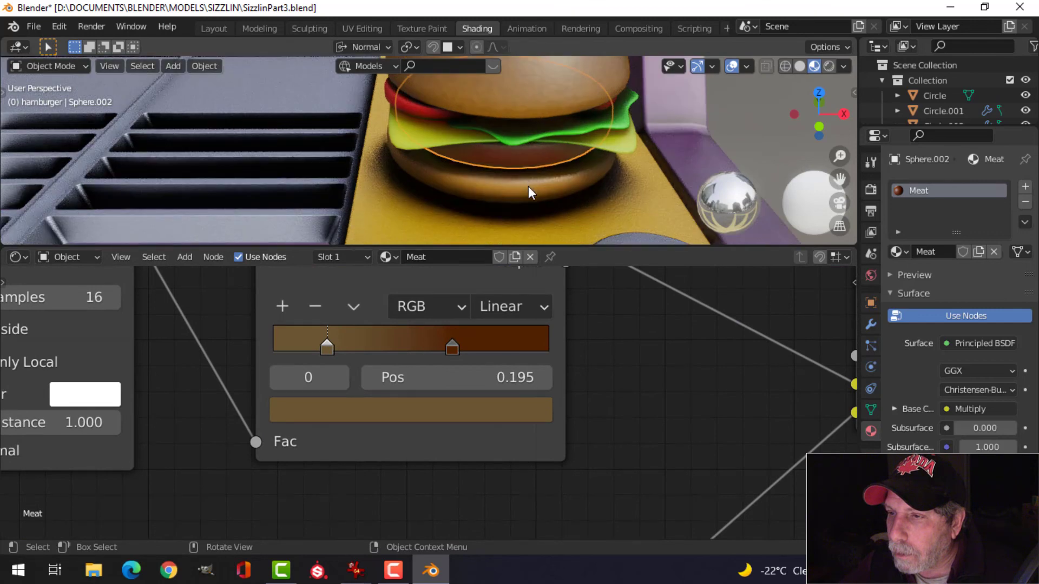
{"action": "left_click", "coordinate": [452, 348]}
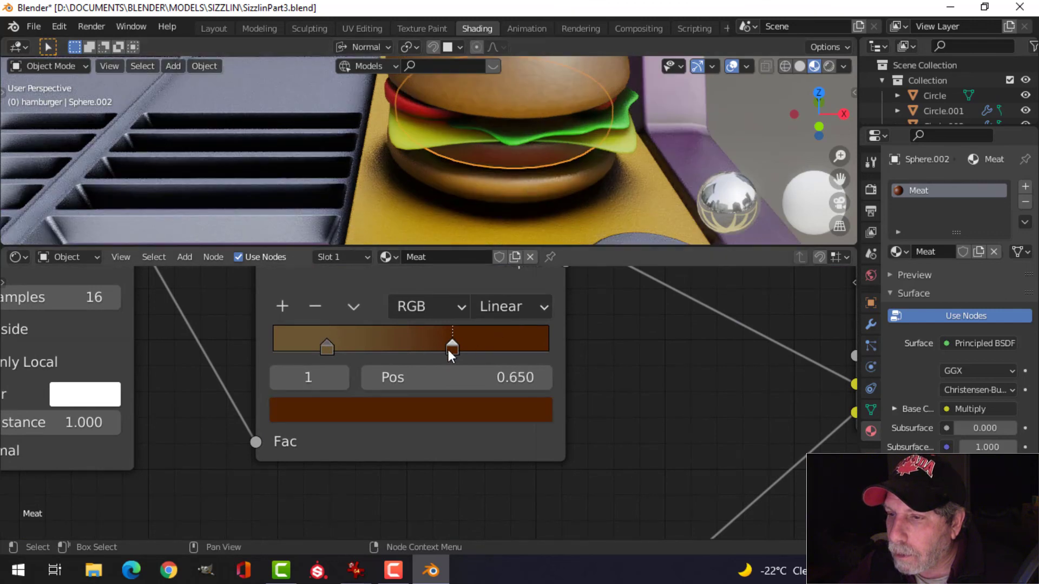
{"action": "left_click", "coordinate": [478, 409]}
{"action": "left_click", "coordinate": [371, 175]}
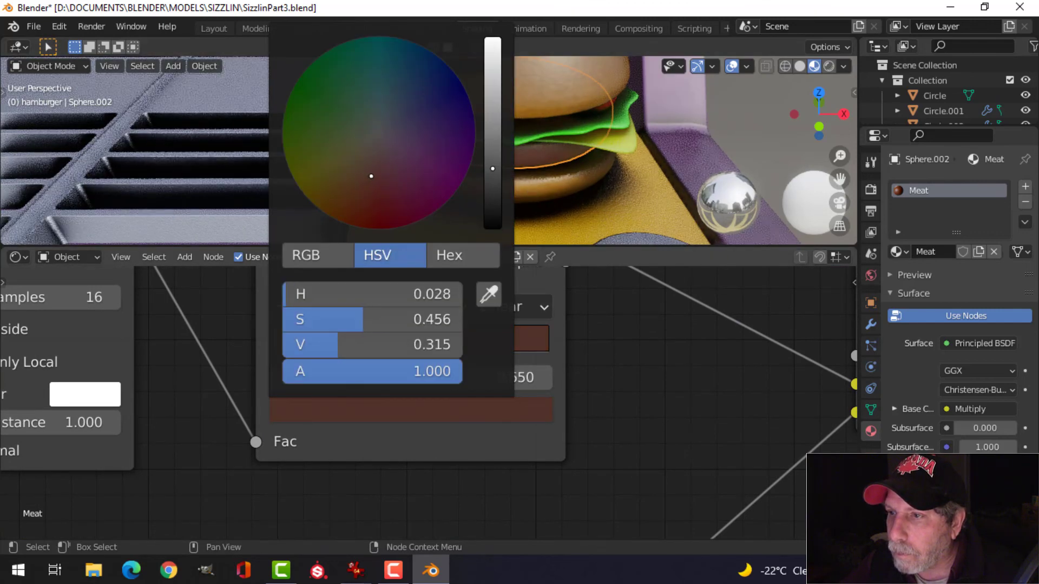
{"action": "left_click_drag", "start_coordinate": [491, 171], "coordinate": [492, 182]}
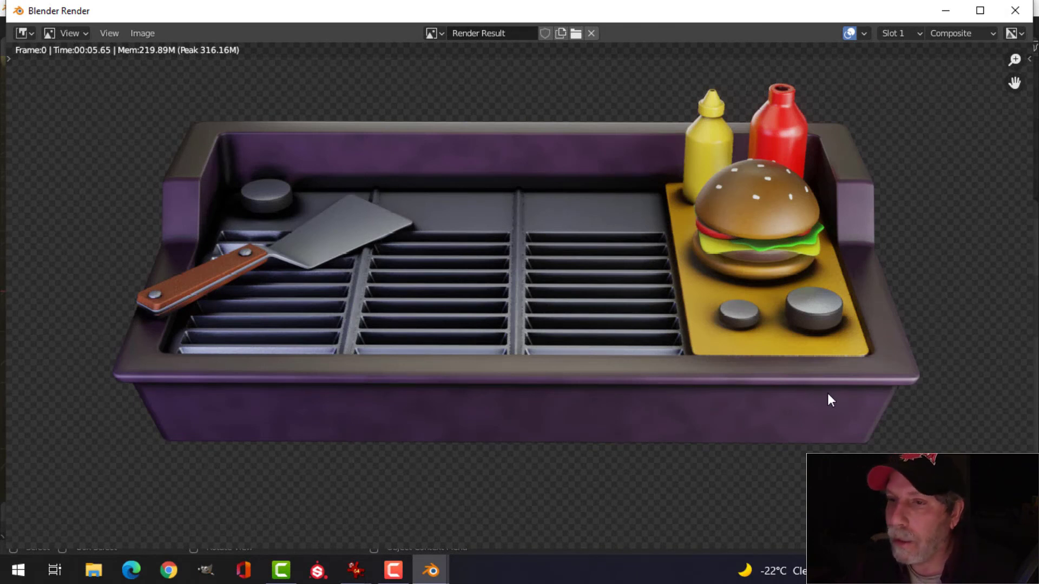
Step: Close the front render, swing the camera to a lower corner view on the hamburger side of the grill, and render the scene
{"action": "key", "text": "Escape"}
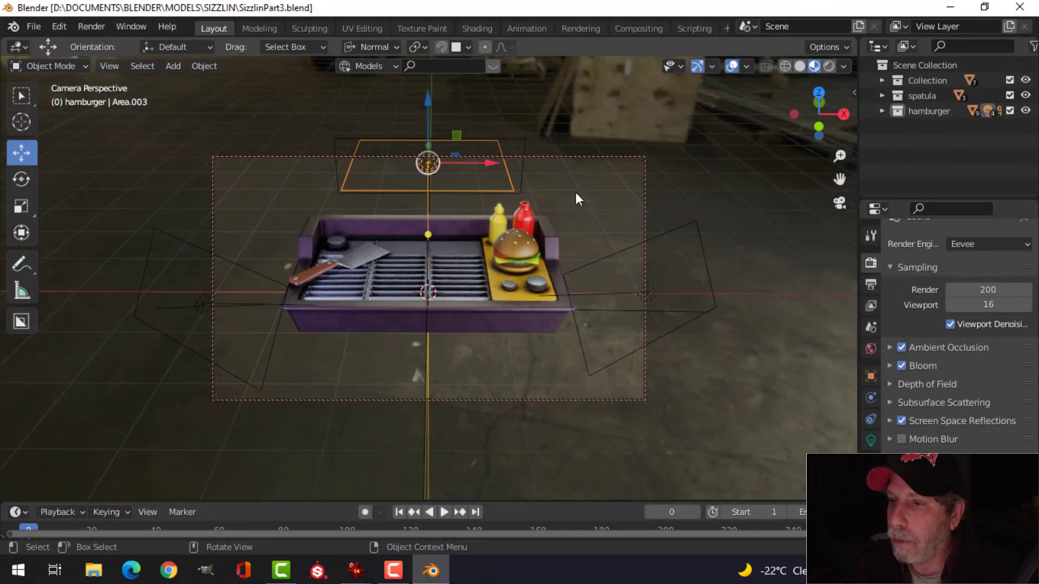
{"action": "middle_click_drag", "start_coordinate": [577, 341], "coordinate": [442, 300]}
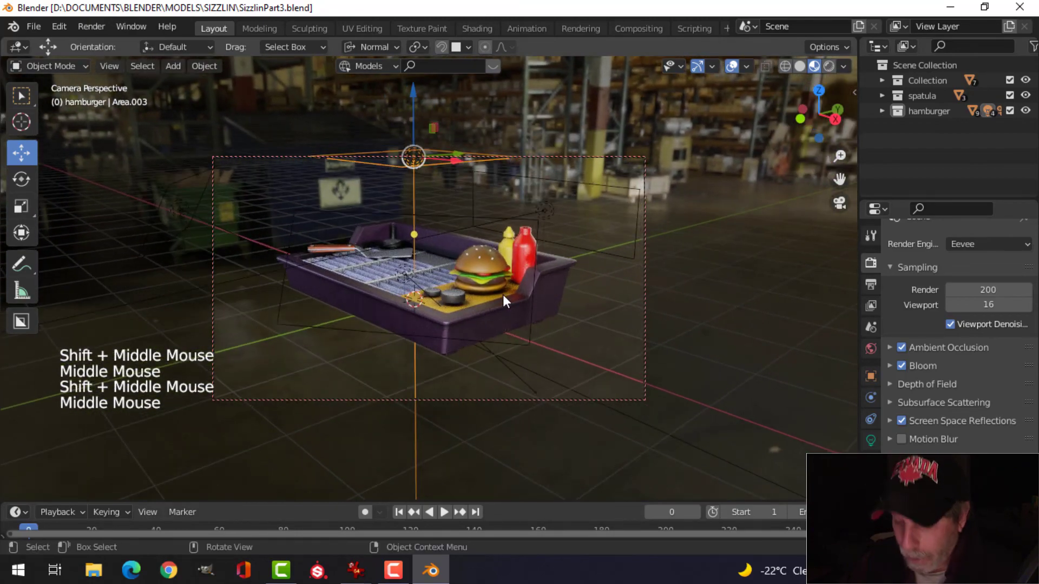
{"action": "key", "text": "F12"}
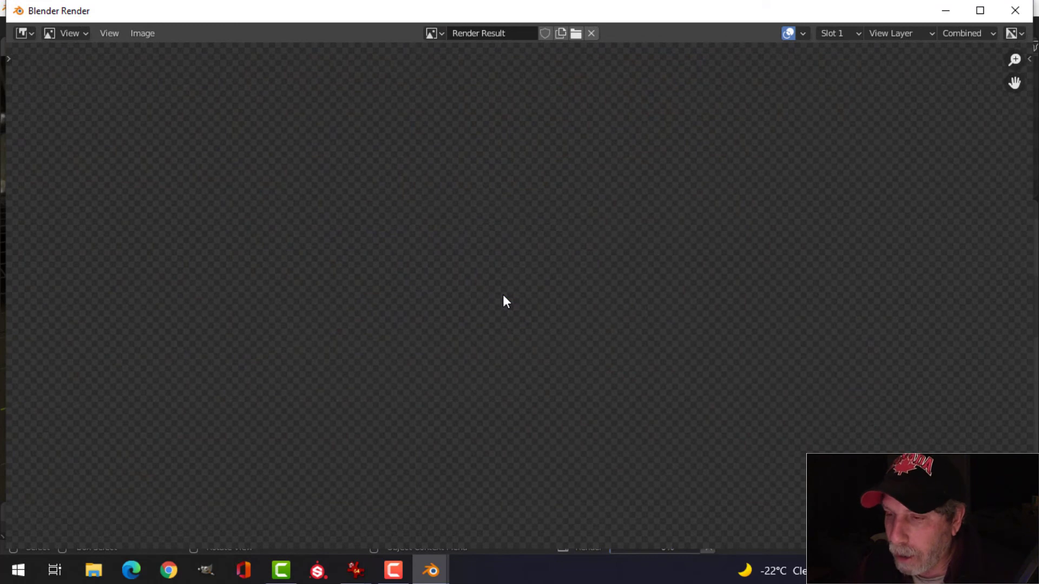